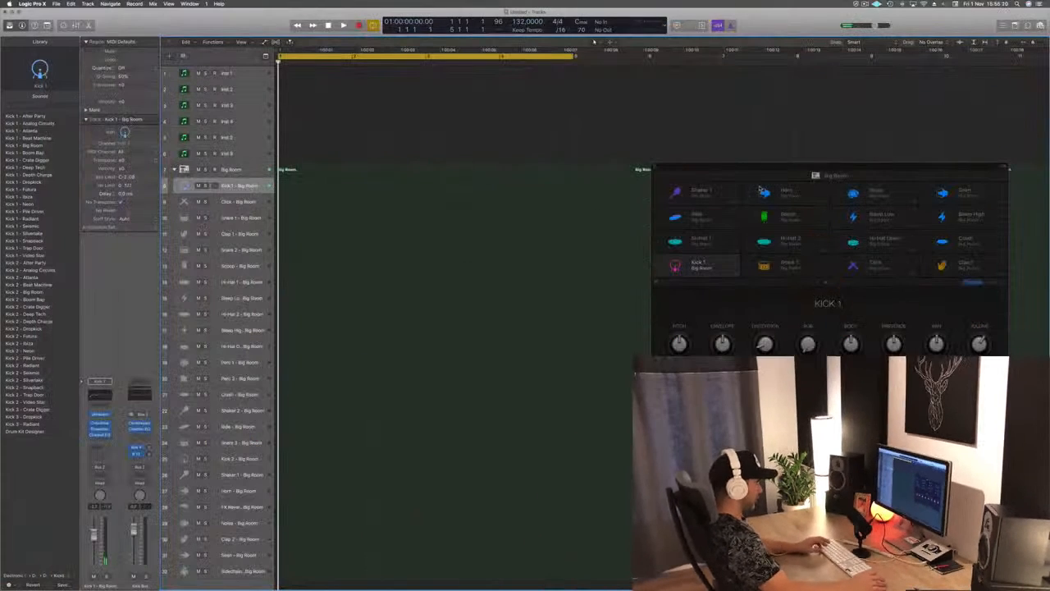
# Step: Record four Kick 1 hits with Musical Typing set one octave lower
pyautogui.press('super+k')
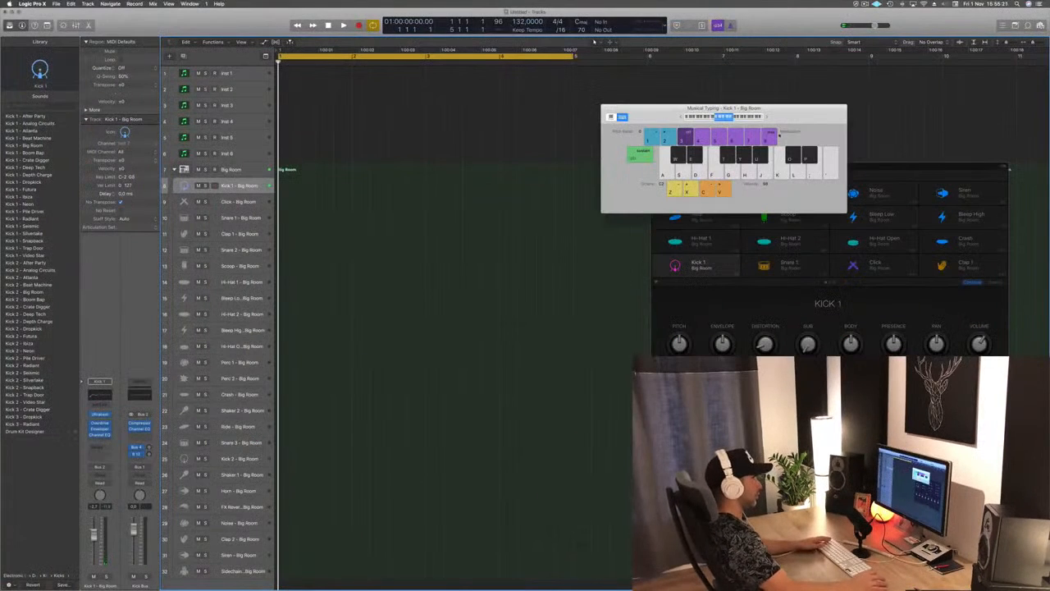
pyautogui.press('z')
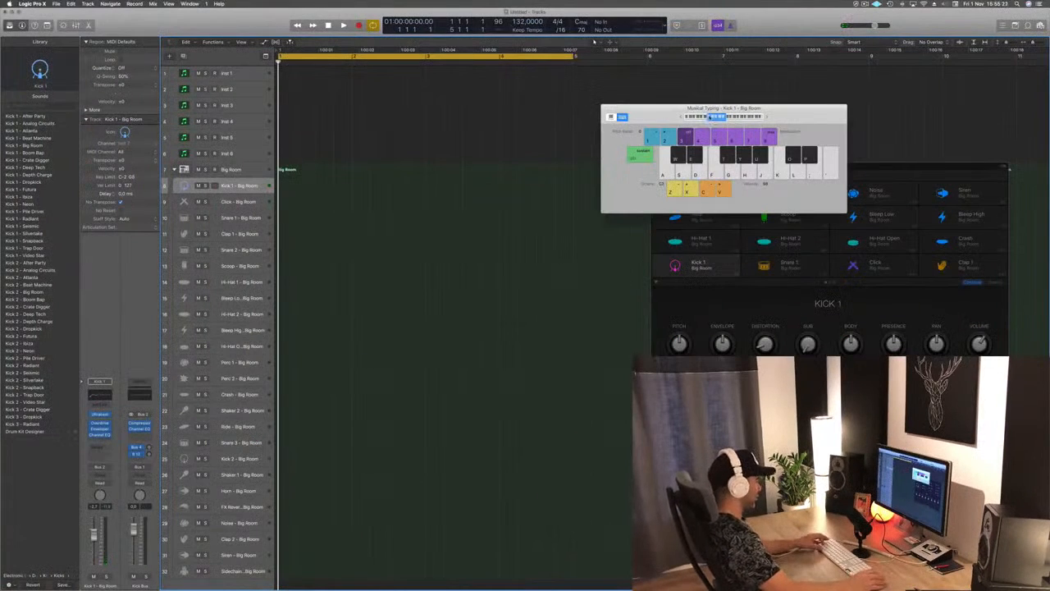
pyautogui.press('r')
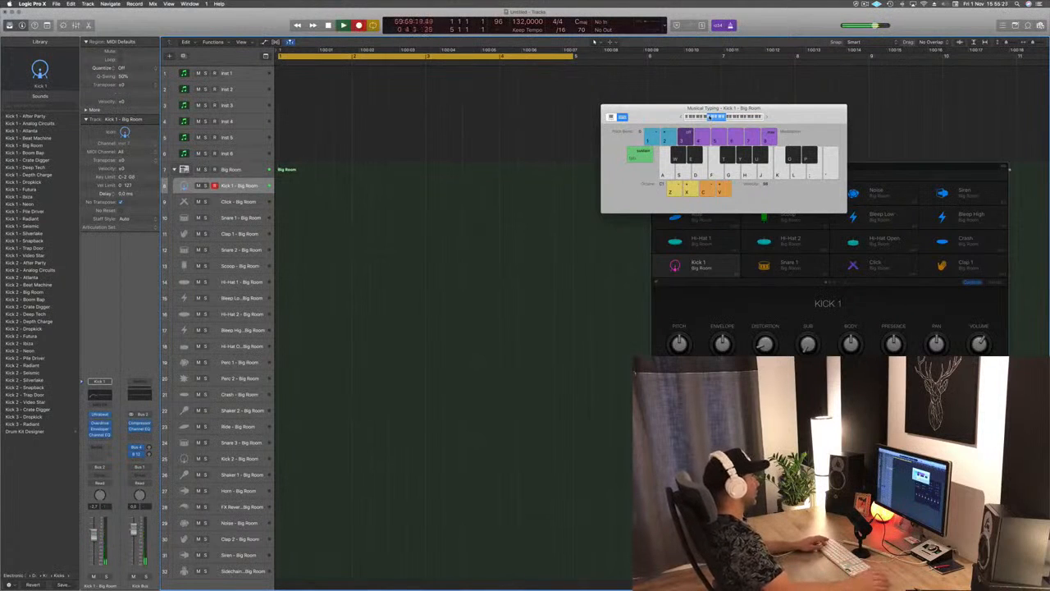
pyautogui.press('a')
pyautogui.press('a')
pyautogui.press('a')
pyautogui.press('a')
pyautogui.press('space')
# Step: Trim the recorded Kick 1 region to a length of one bar
pyautogui.press('t')
pyautogui.press('i')
pyautogui.click(315, 185)
pyautogui.moveTo(388, 187); pyautogui.dragTo(353, 187)
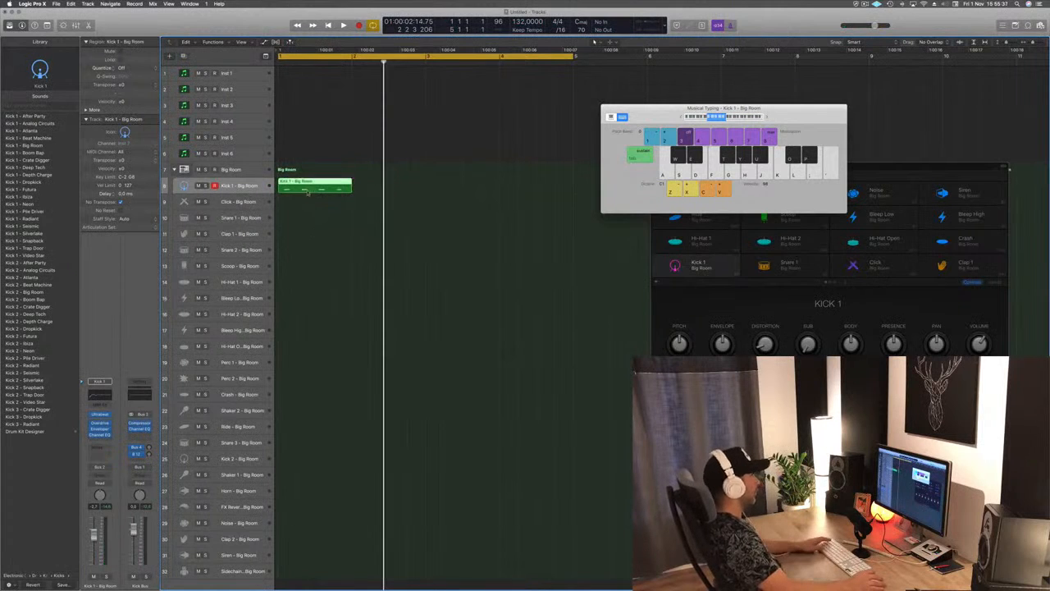
# Step: In the Piano Roll, shift all four kick notes to the start of the bar and quantize them to the beats
pyautogui.doubleClick(313, 184)
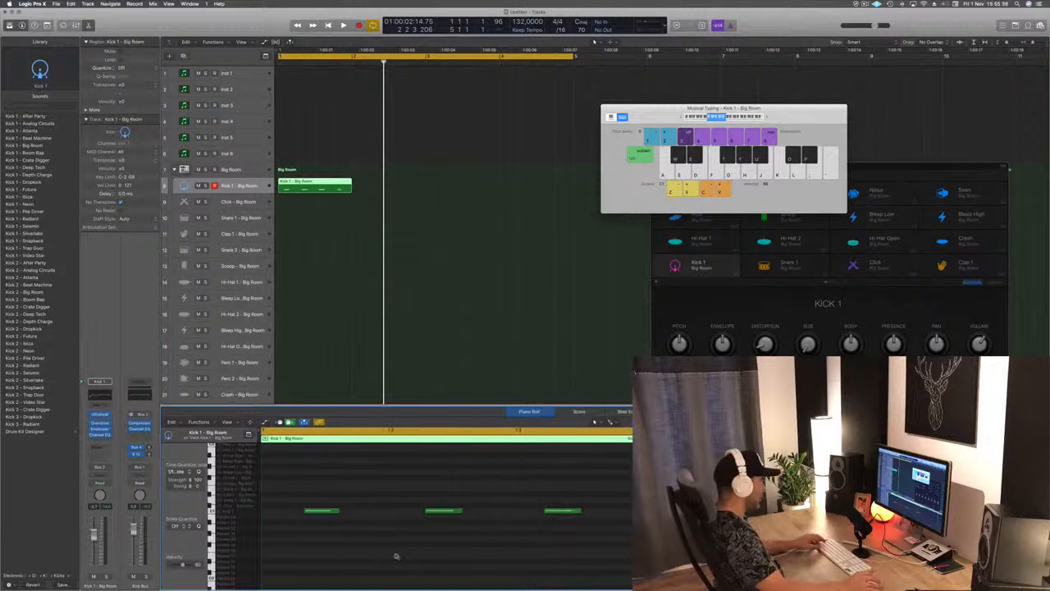
pyautogui.press('super+a')
pyautogui.moveTo(312, 511); pyautogui.dragTo(270, 511)
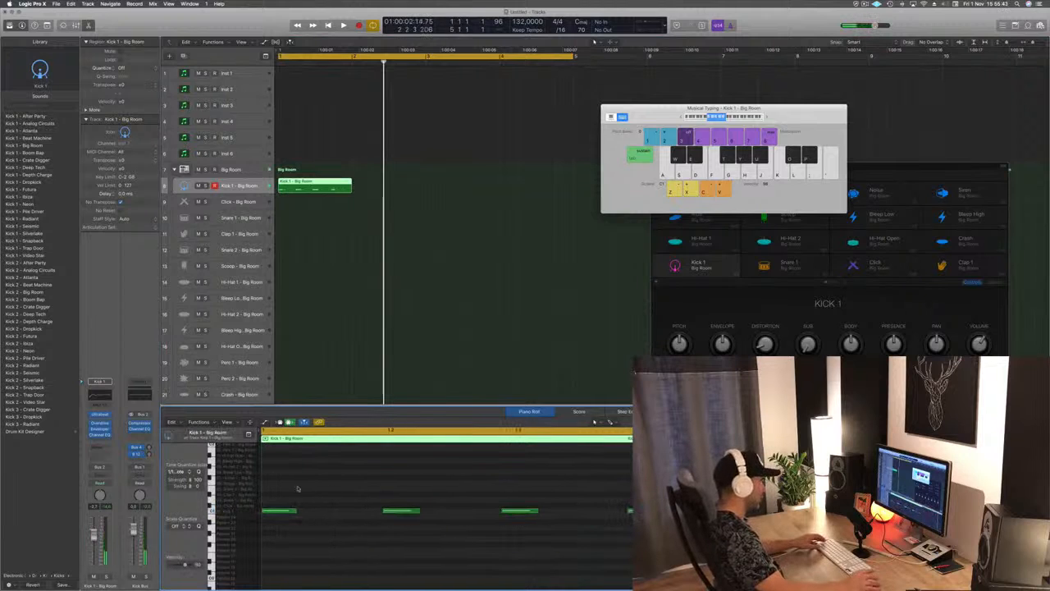
pyautogui.press('super+a')
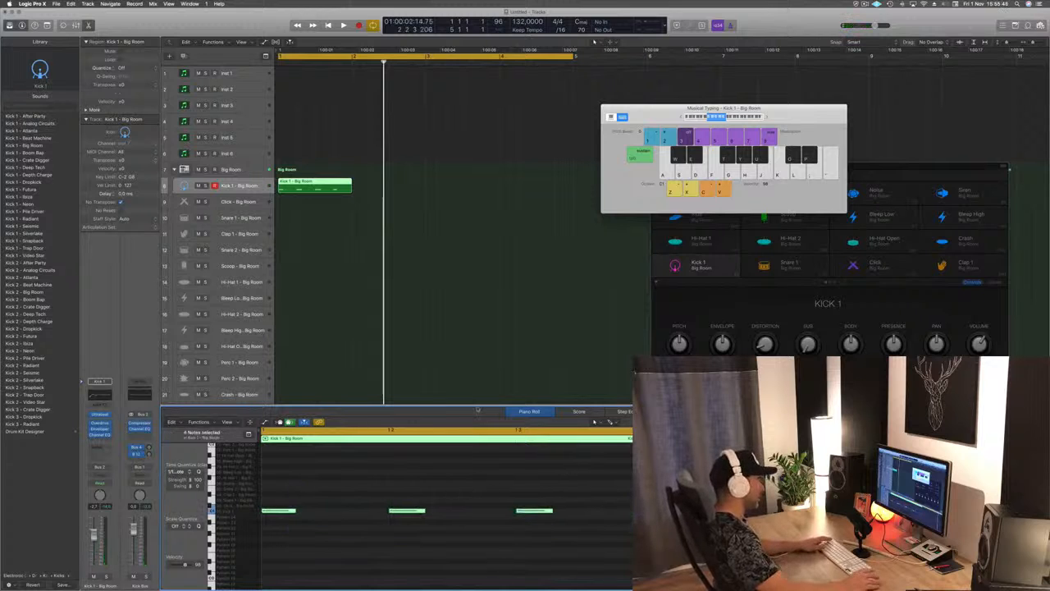
# Step: Copy the one-bar kick region across bars 1 to 4 of the Kick 1 track and start playback
pyautogui.click(395, 195)
pyautogui.moveTo(330, 188); pyautogui.dragTo(375, 191)
pyautogui.moveTo(271, 184); pyautogui.dragTo(472, 190)
pyautogui.press('super+Left')
pyautogui.press('space')
pyautogui.press('super+Left')
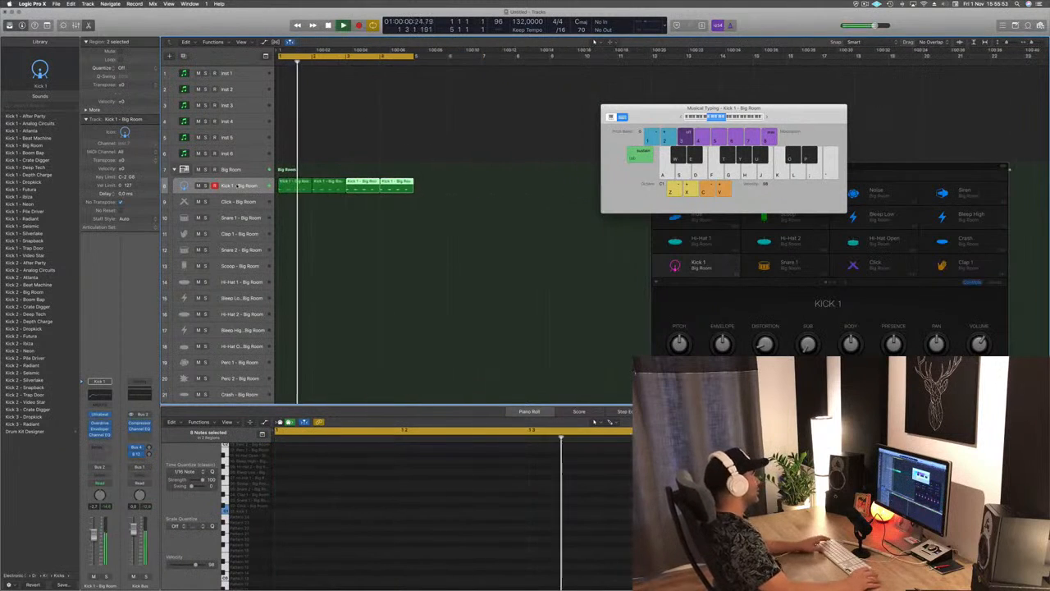
# Step: Play back the four-bar kick loop from the start
pyautogui.click(238, 186)
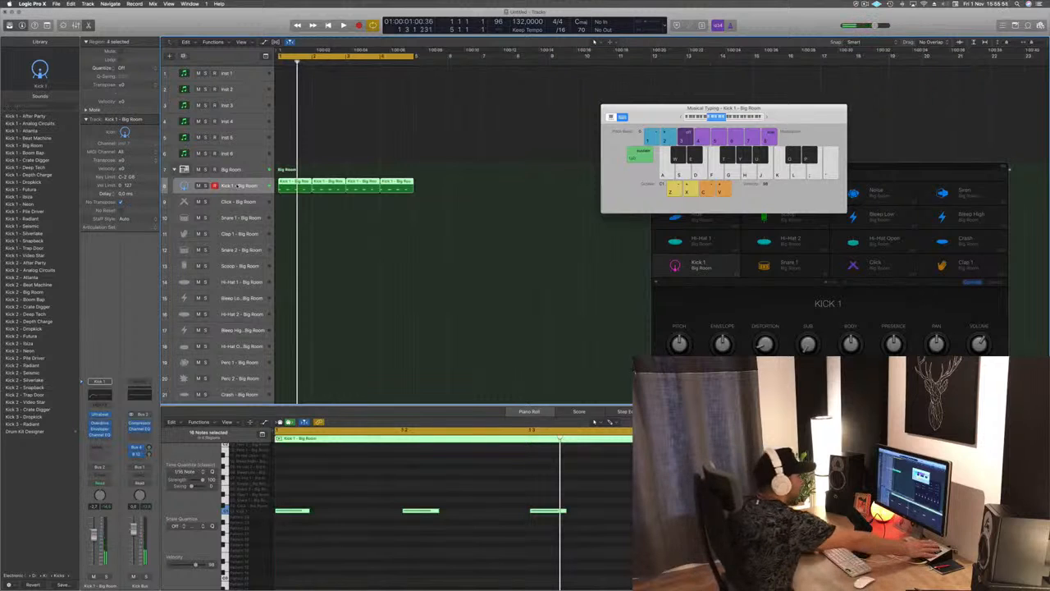
pyautogui.press('space')
pyautogui.press('space')
pyautogui.click(468, 211)
pyautogui.press('space')
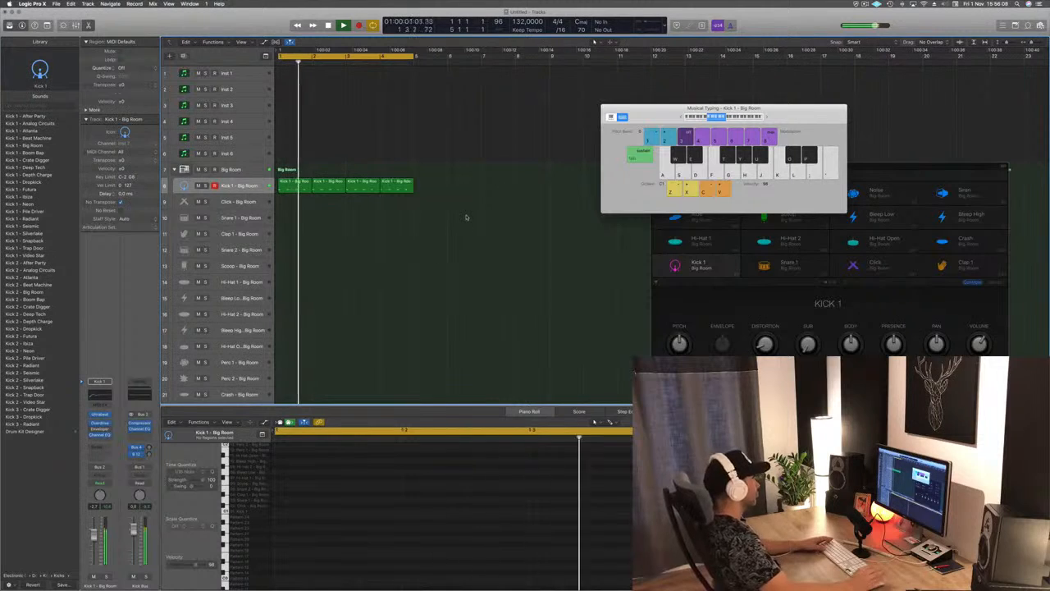
pyautogui.press('Return')
# Step: Insert a Compressor on the Kick 1 channel, adjust its threshold during playback, and close the plug-in window
pyautogui.click(105, 442)
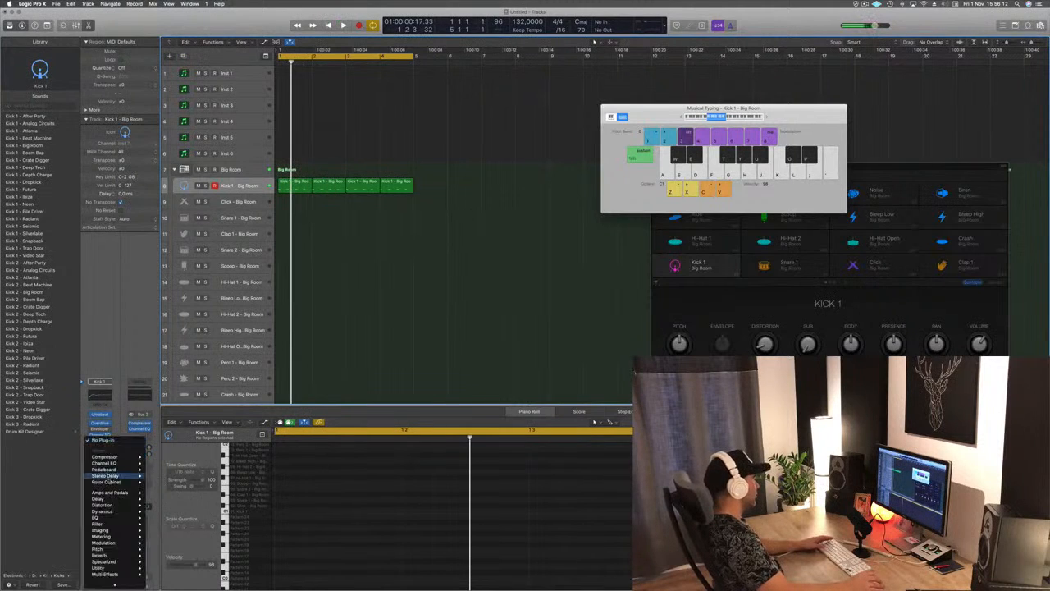
pyautogui.click(161, 456)
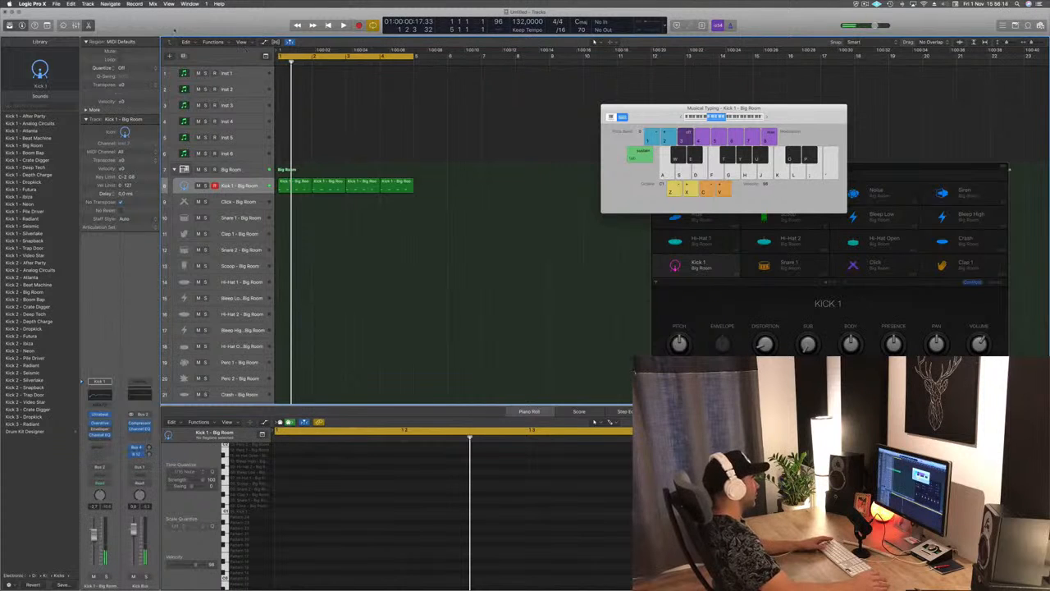
pyautogui.moveTo(171, 18); pyautogui.dragTo(475, 75)
pyautogui.press('space')
pyautogui.moveTo(394, 265); pyautogui.dragTo(404, 246)
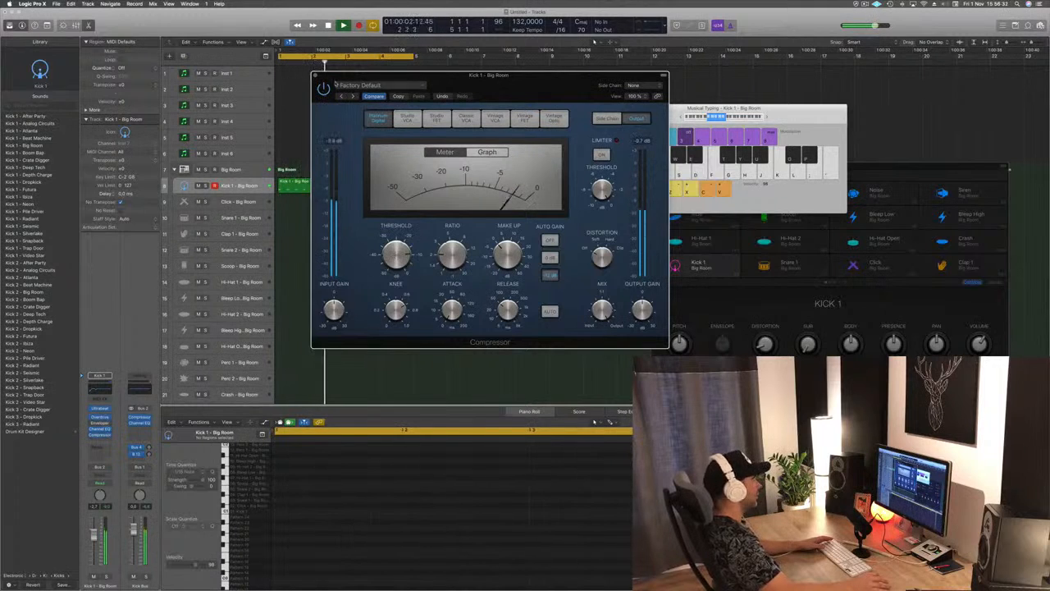
pyautogui.click(315, 75)
pyautogui.press('space')
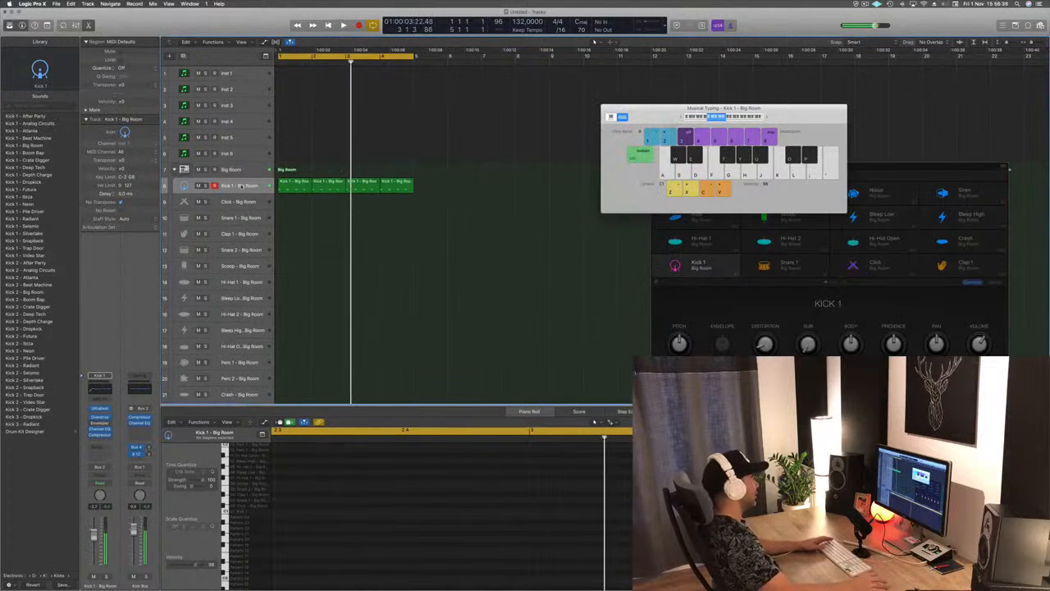
# Step: Build a Snare 1 part from a kick region copy with hits only on beats 2 and 4, repeated across four bars
pyautogui.moveTo(304, 187); pyautogui.dragTo(289, 218)
pyautogui.moveTo(328, 489); pyautogui.dragTo(277, 531)
pyautogui.press('Delete')
pyautogui.moveTo(363, 486); pyautogui.dragTo(566, 540)
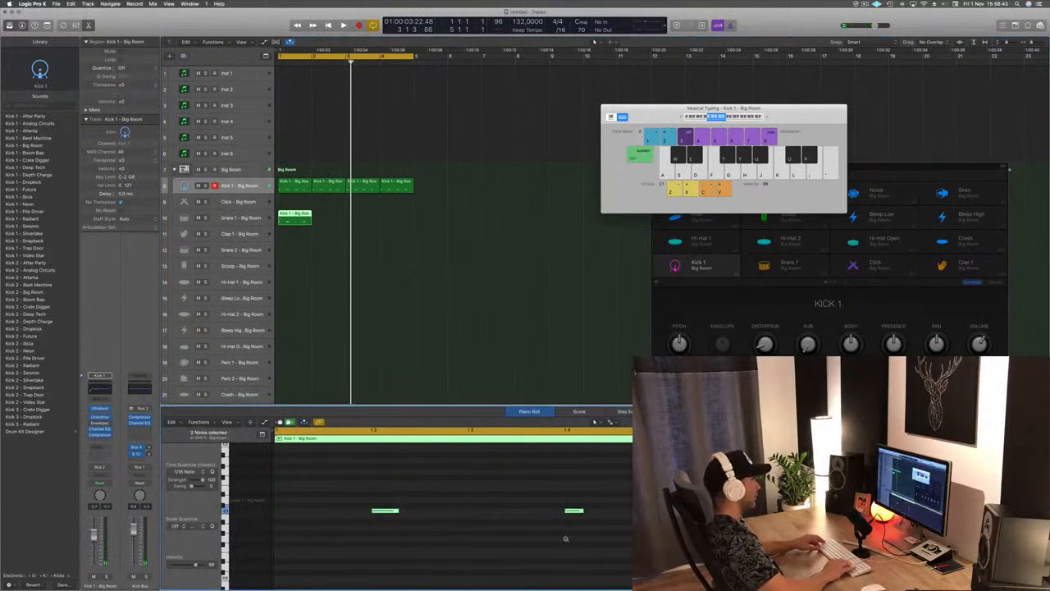
pyautogui.press('space')
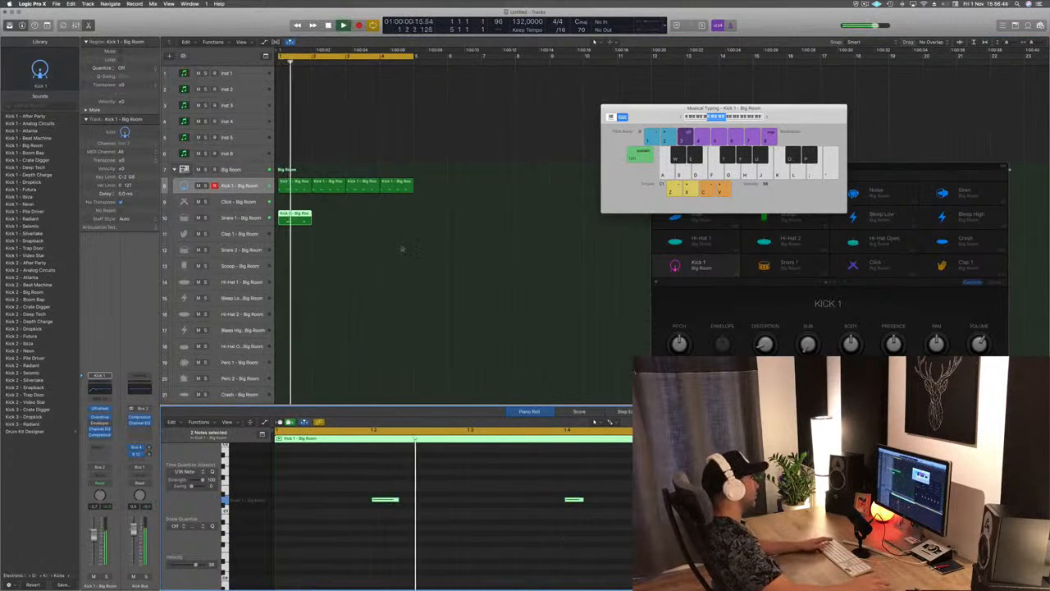
pyautogui.moveTo(303, 218); pyautogui.dragTo(375, 219)
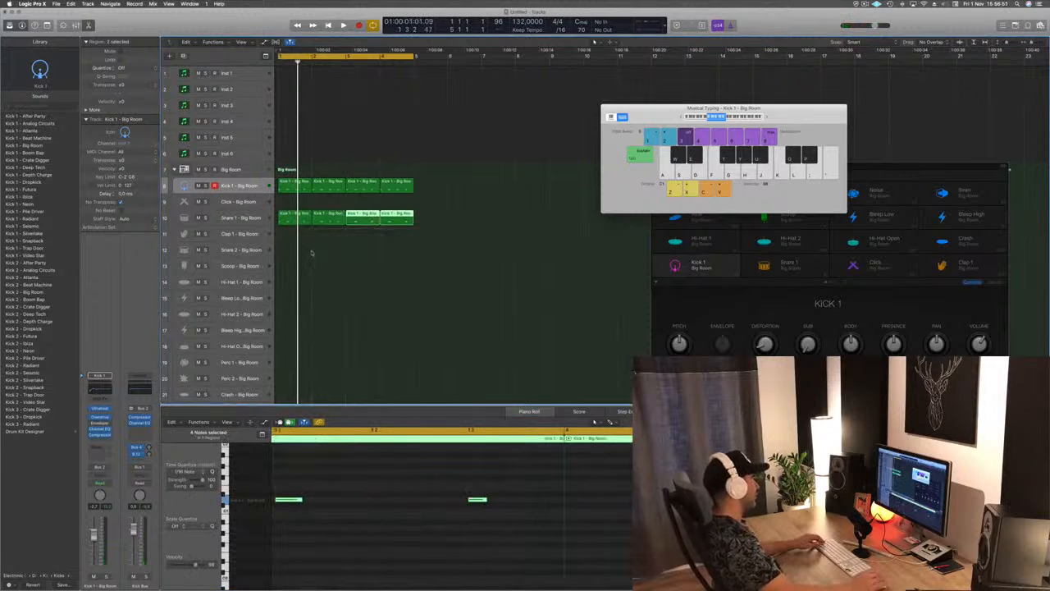
# Step: Copy the first snare region to the Hi-Hat 1 track and raise its two notes to the Hi-Hat 1 pitch
pyautogui.click(288, 218)
pyautogui.moveTo(286, 243); pyautogui.dragTo(289, 283)
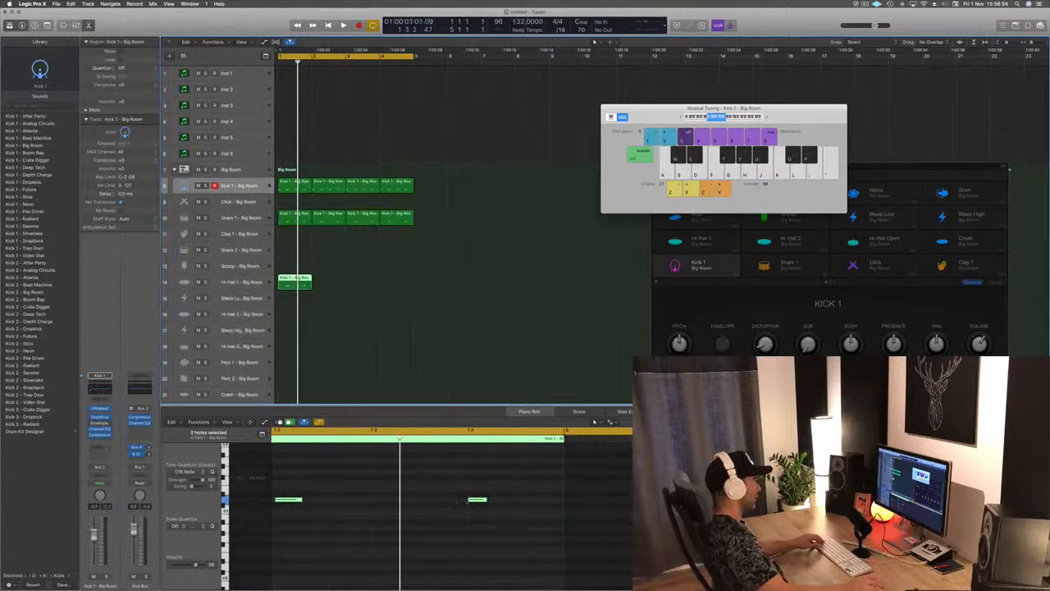
pyautogui.press('super+Left')
pyautogui.moveTo(502, 483); pyautogui.dragTo(316, 529)
pyautogui.hscroll(-1, 316, 529)
pyautogui.hotkey('alt', 'Up')
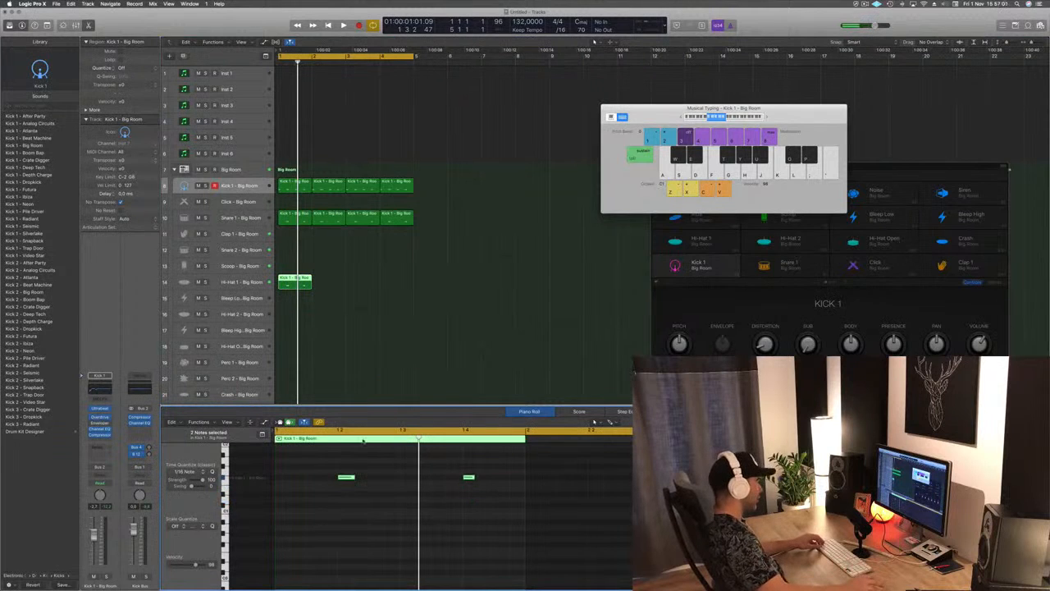
# Step: Move the Hi-Hat 1 notes onto the offbeats and duplicate them to make four offbeat hits in the bar
pyautogui.press('space')
pyautogui.hotkey('alt', 'Right')
pyautogui.press('space')
pyautogui.moveTo(312, 479); pyautogui.dragTo(377, 485)
pyautogui.press('space')
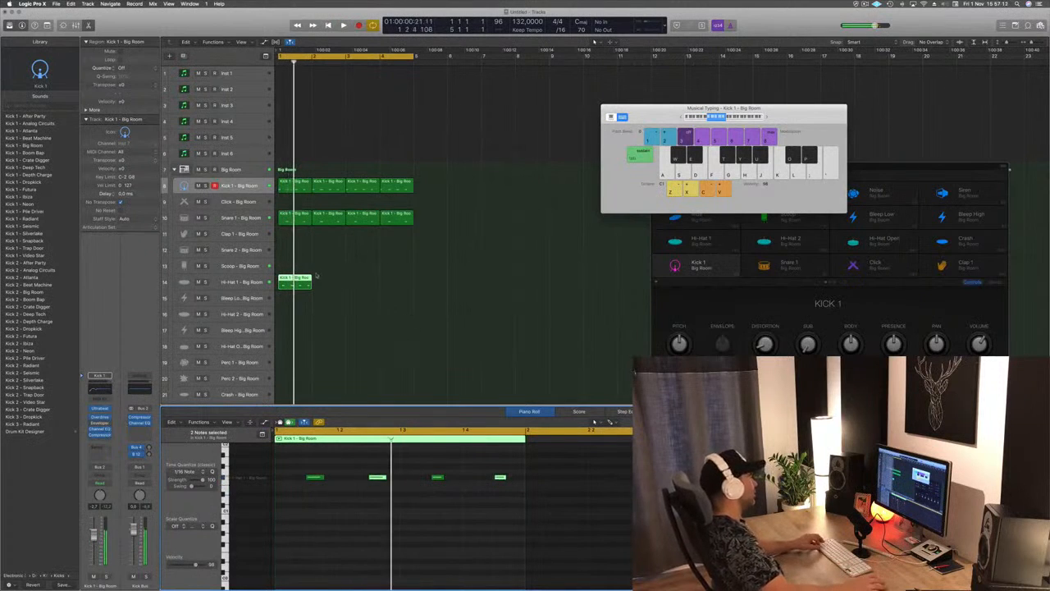
# Step: Copy the Hi-Hat 1 region across bars 1 to 4 and select the Hi-Hat 1 track
pyautogui.moveTo(287, 279); pyautogui.dragTo(371, 279)
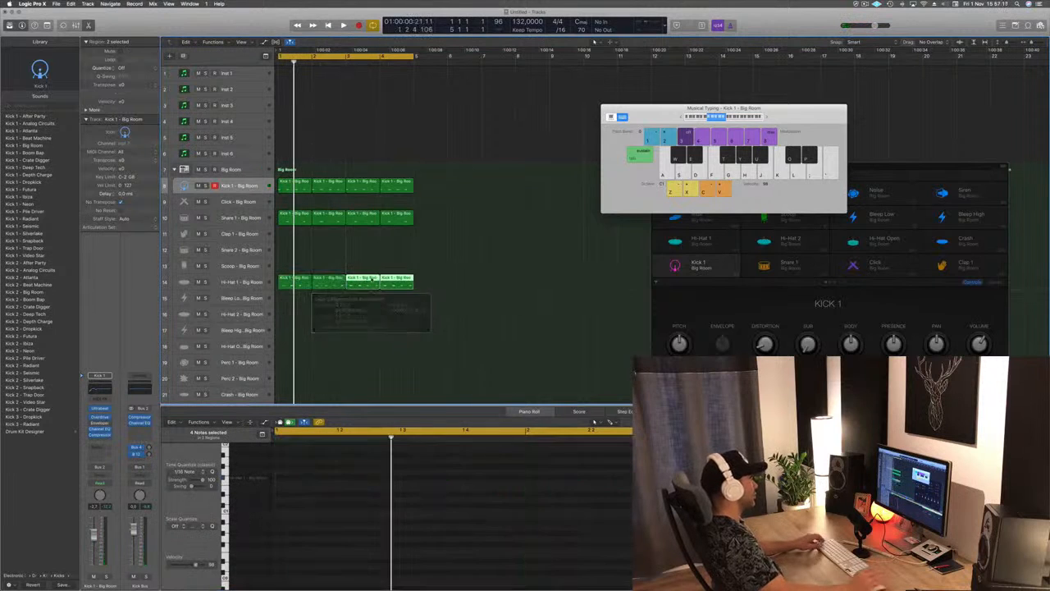
pyautogui.click(233, 282)
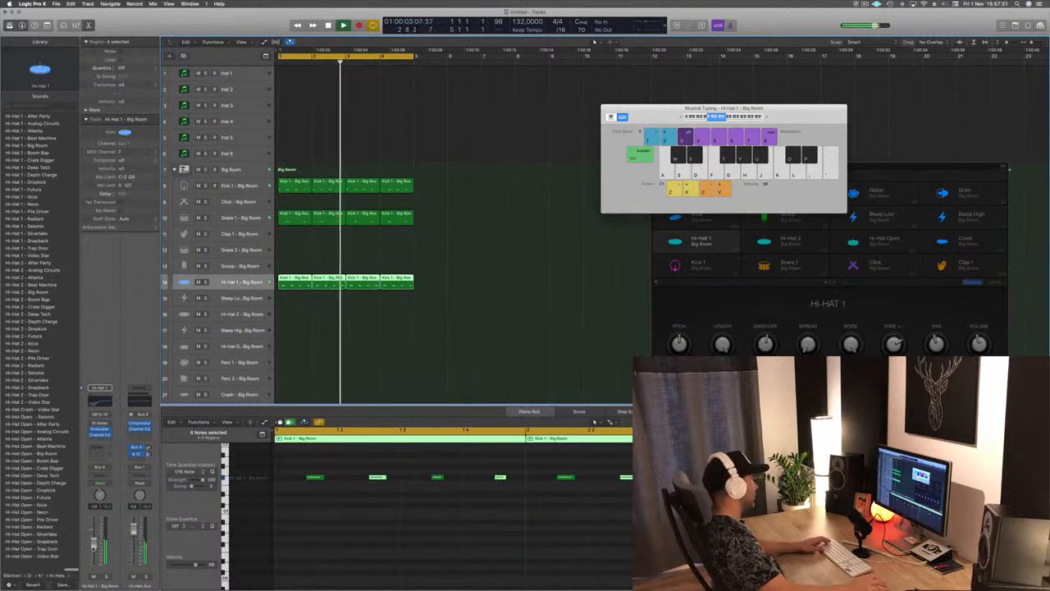
# Step: Copy the first Hi-Hat 1 region to the Hi-Hat 2 track and raise all its notes to the Hi-Hat 2 pitch
pyautogui.click(300, 302)
pyautogui.moveTo(297, 284); pyautogui.dragTo(299, 317)
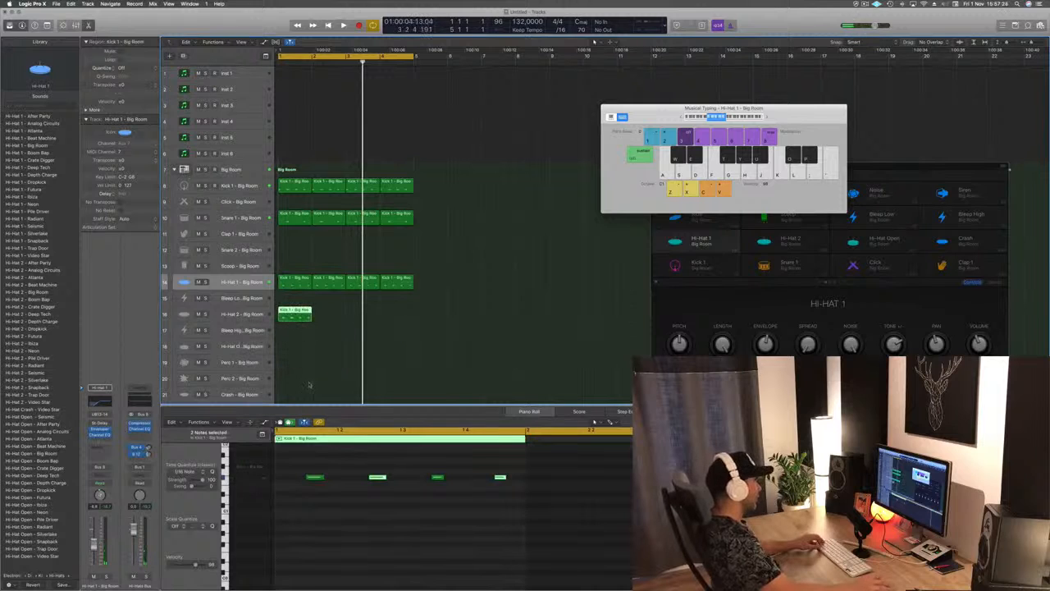
pyautogui.moveTo(303, 468); pyautogui.dragTo(514, 500)
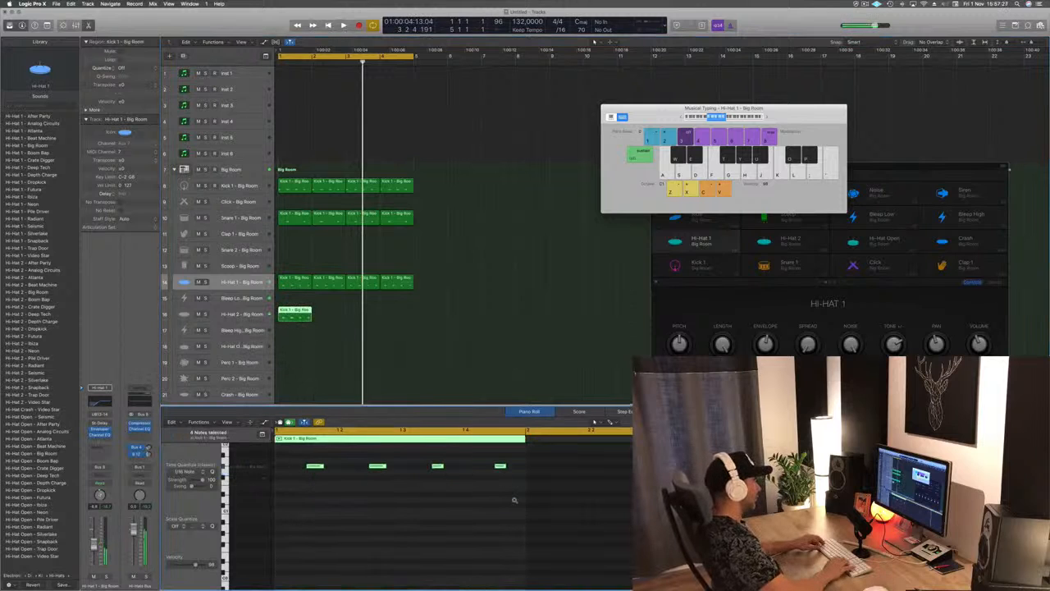
pyautogui.scroll(-3, 302, 486)
# Step: Duplicate the Hi-Hat 2 notes to fill the bar with 16 sixteenth-note hits, shorten them all, and play the result
pyautogui.moveTo(300, 466); pyautogui.dragTo(429, 479)
pyautogui.moveTo(281, 467); pyautogui.dragTo(291, 467)
pyautogui.click(290, 466)
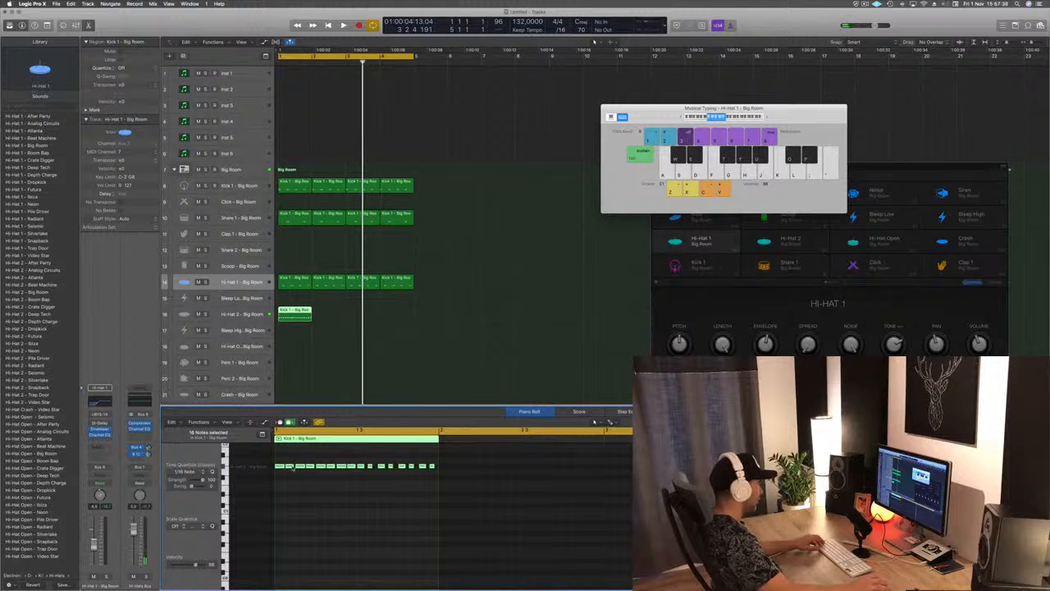
pyautogui.moveTo(293, 466); pyautogui.dragTo(289, 471)
pyautogui.press('space')
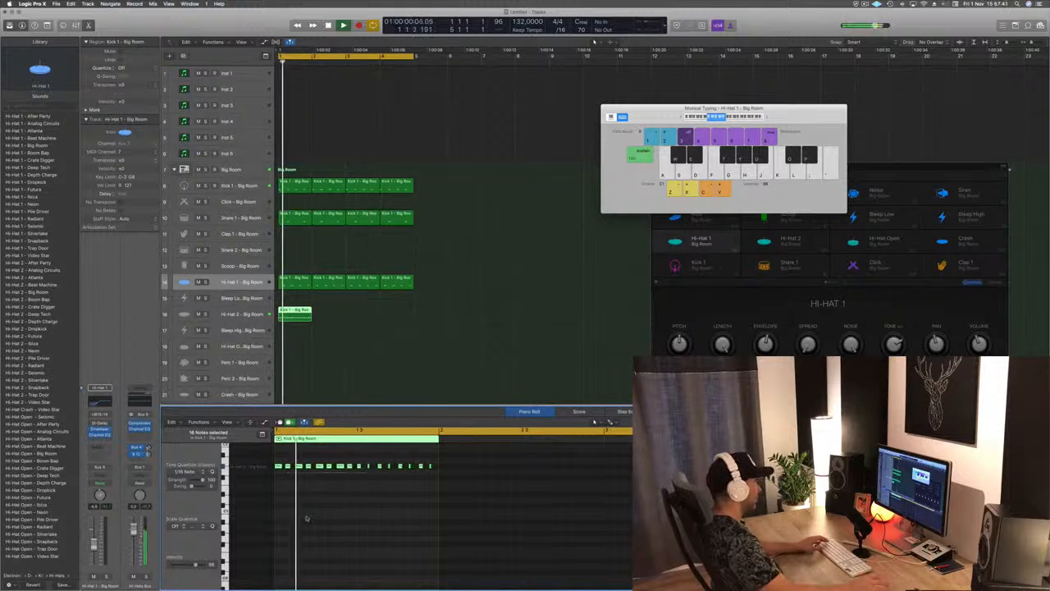
# Step: Repeat the Hi-Hat 2 region across bars 1 to 4 and play the full drum loop
pyautogui.click(254, 313)
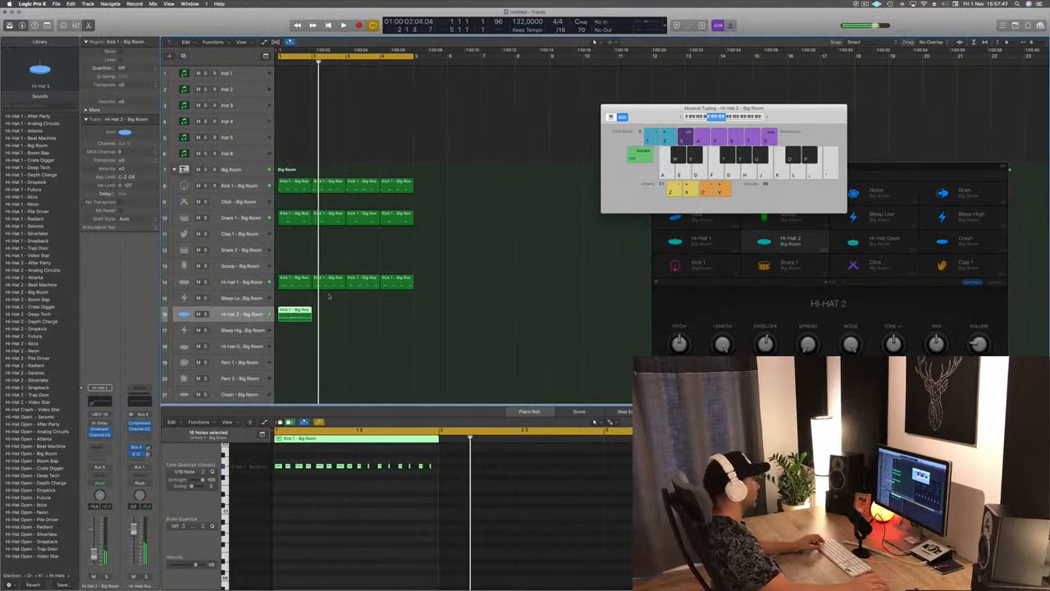
pyautogui.press('super+r')
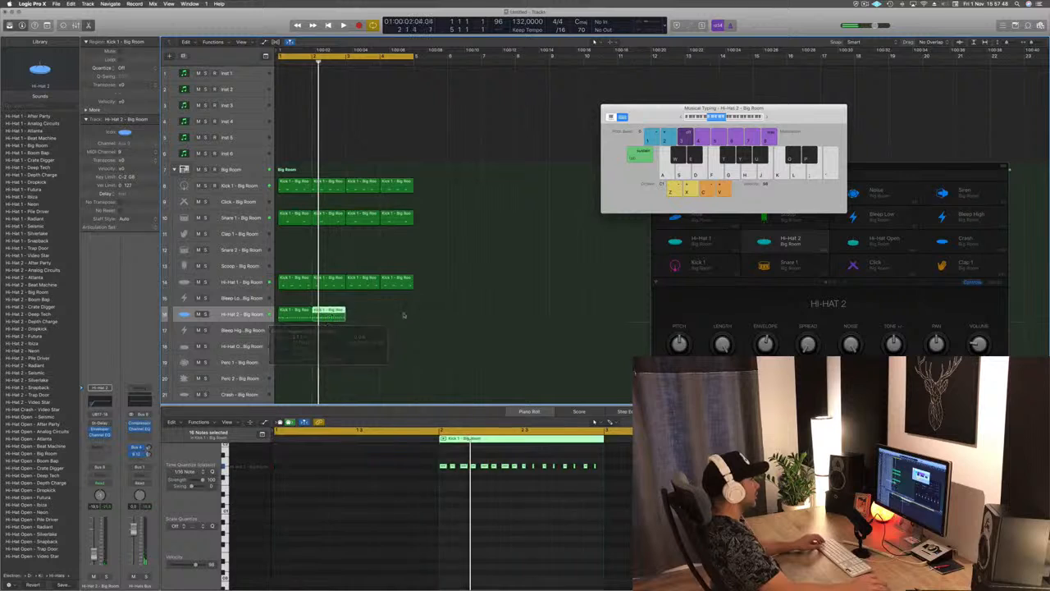
pyautogui.press('super+r')
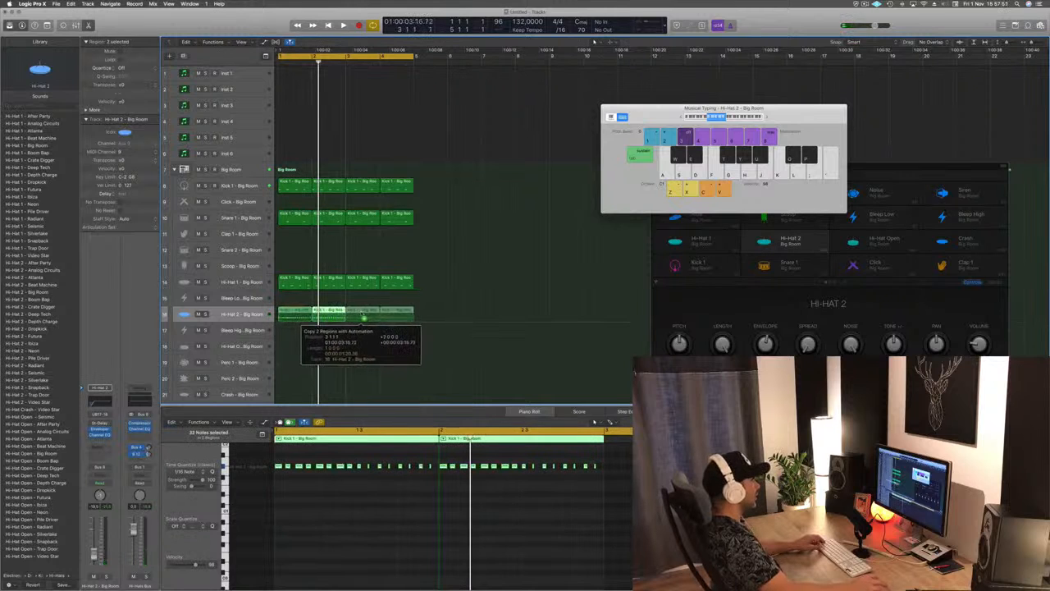
pyautogui.press('space')
pyautogui.click(236, 315)
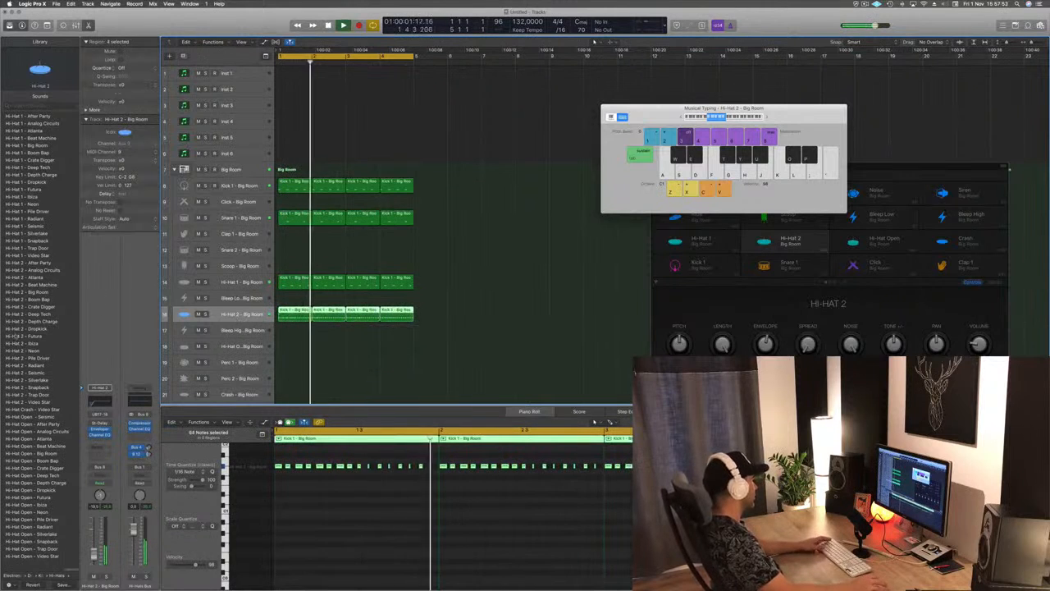
pyautogui.press('space')
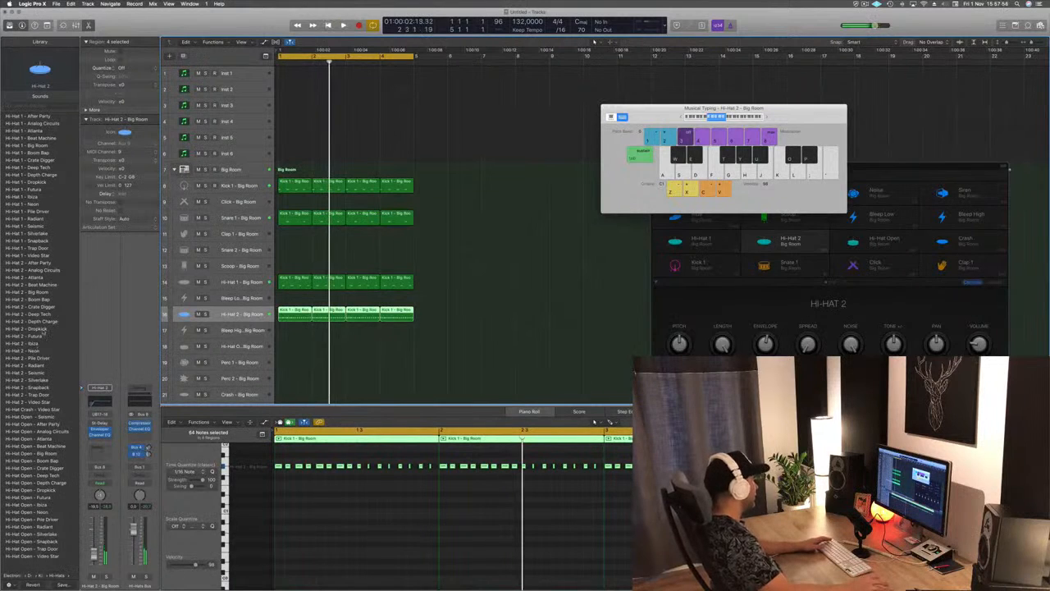
# Step: Audition the Atlanta and Analog Circuits sounds for Hi-Hat 2 during playback and choose Hi-Hat 2 - After Party
pyautogui.click(35, 278)
pyautogui.press('space')
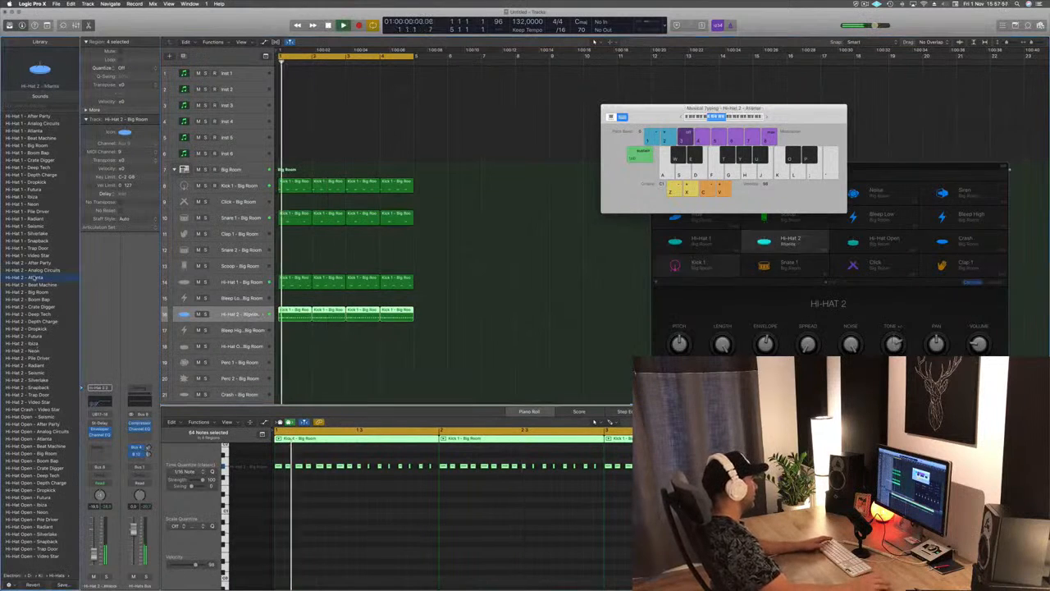
pyautogui.press('Up')
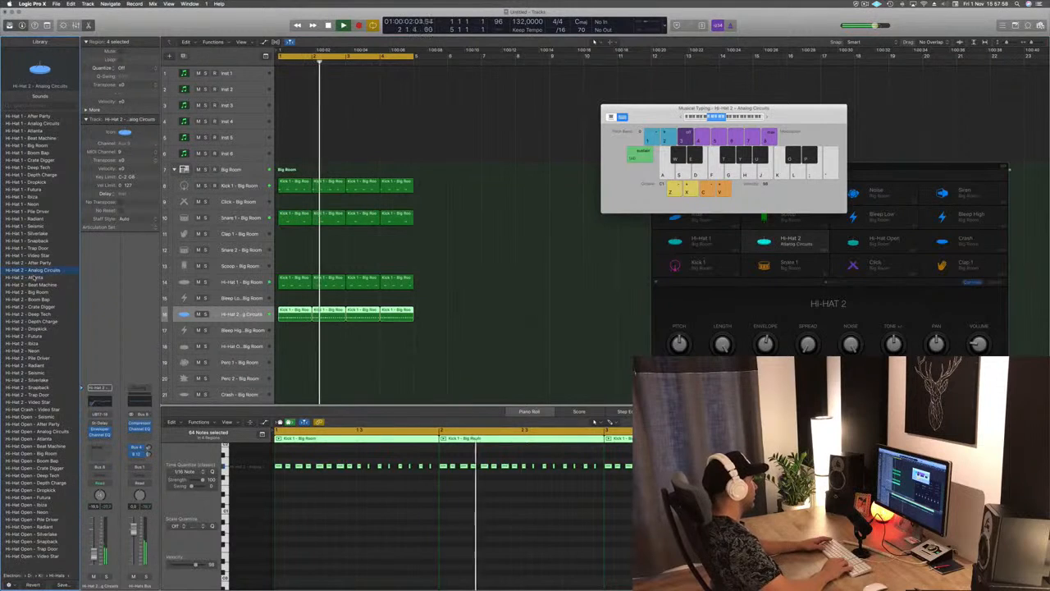
pyautogui.press('Up')
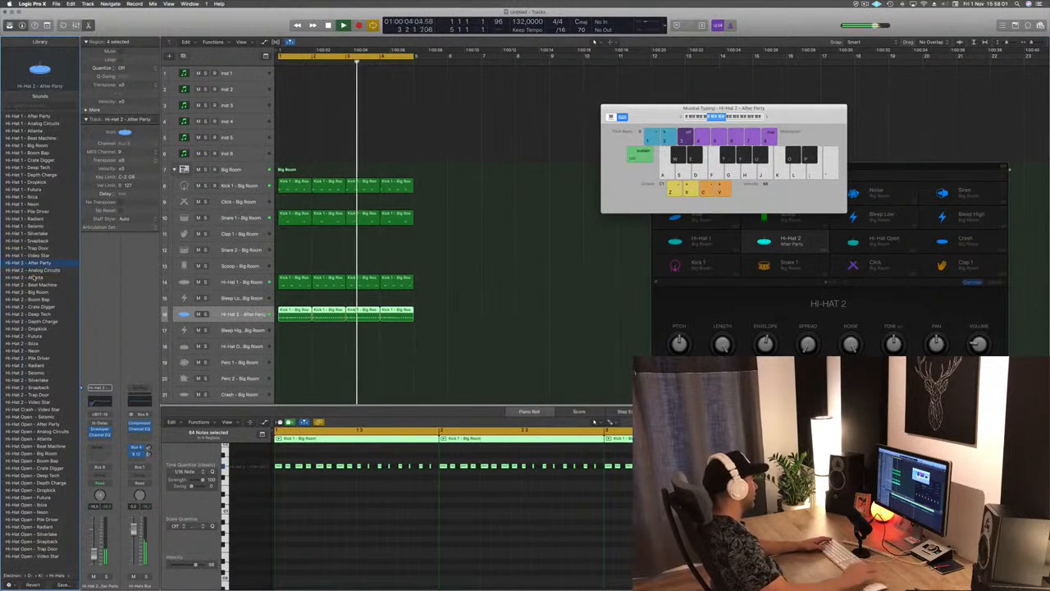
pyautogui.press('space')
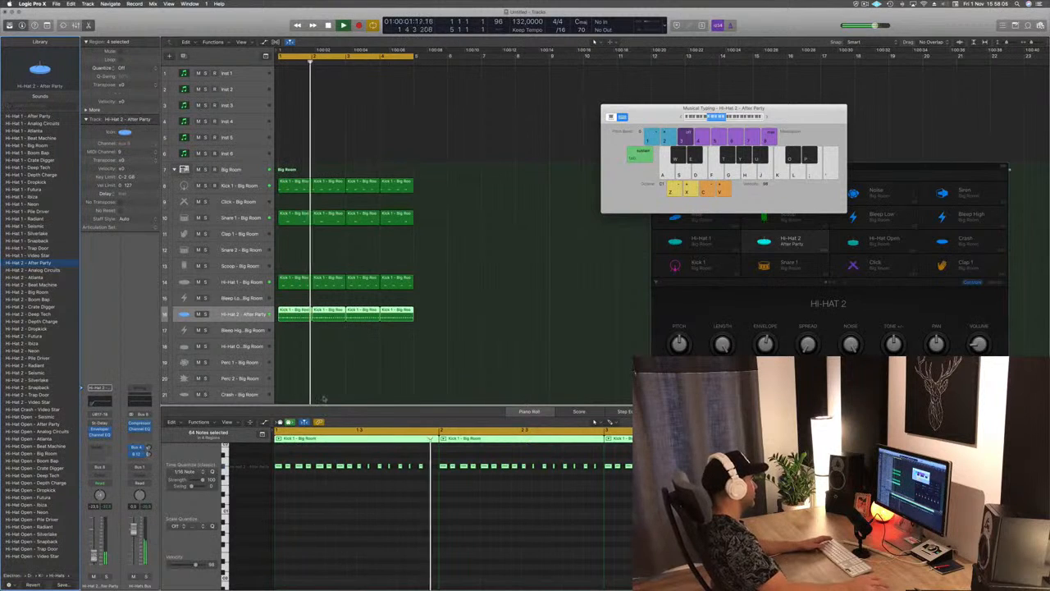
# Step: Copy the first Hi-Hat 2 region to the Shaker 2 track at bar 1
pyautogui.scroll(-2, 306, 250)
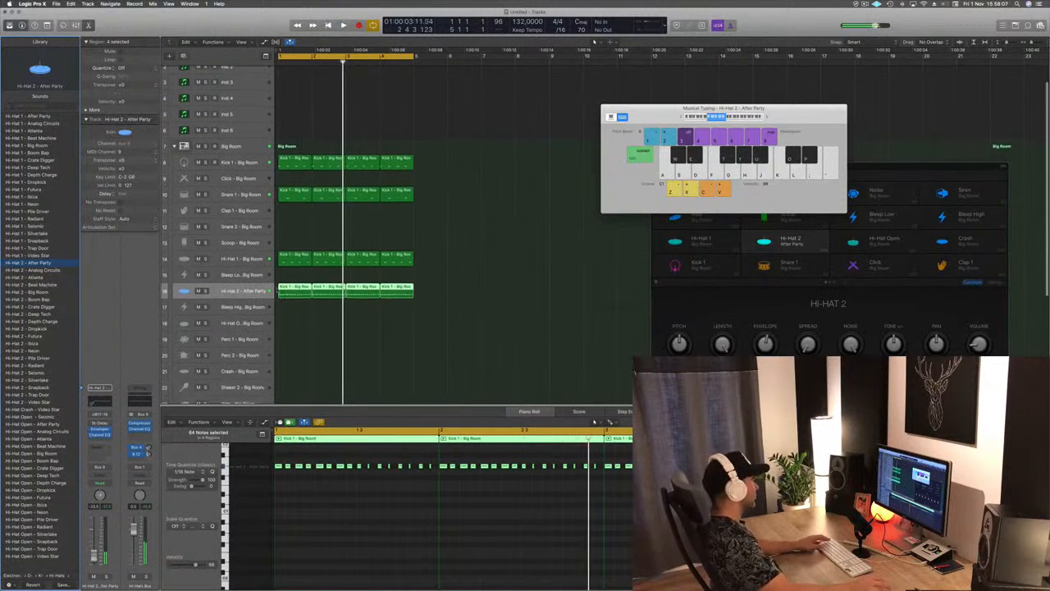
pyautogui.scroll(-1, 306, 250)
pyautogui.click(310, 339)
pyautogui.scroll(-1, 317, 337)
pyautogui.scroll(-1, 291, 325)
pyautogui.click(295, 251)
pyautogui.moveTo(290, 284); pyautogui.dragTo(293, 347)
pyautogui.scroll(5, 282, 516)
pyautogui.click(350, 498)
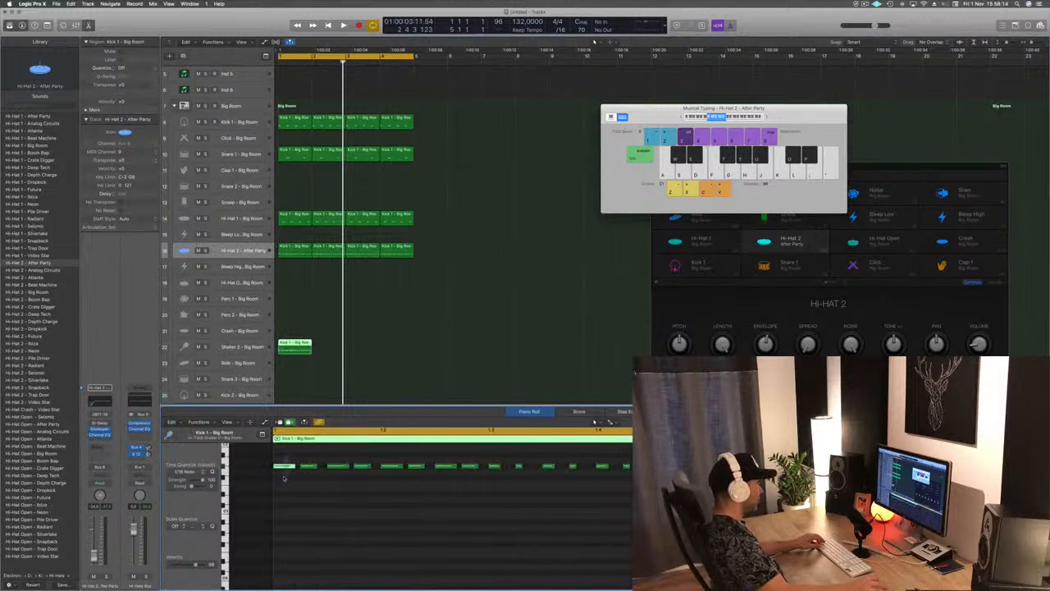
# Step: Delete every second note in the Shaker 2 region, keeping eight eighth-note hits, and play the result
pyautogui.click(309, 466)
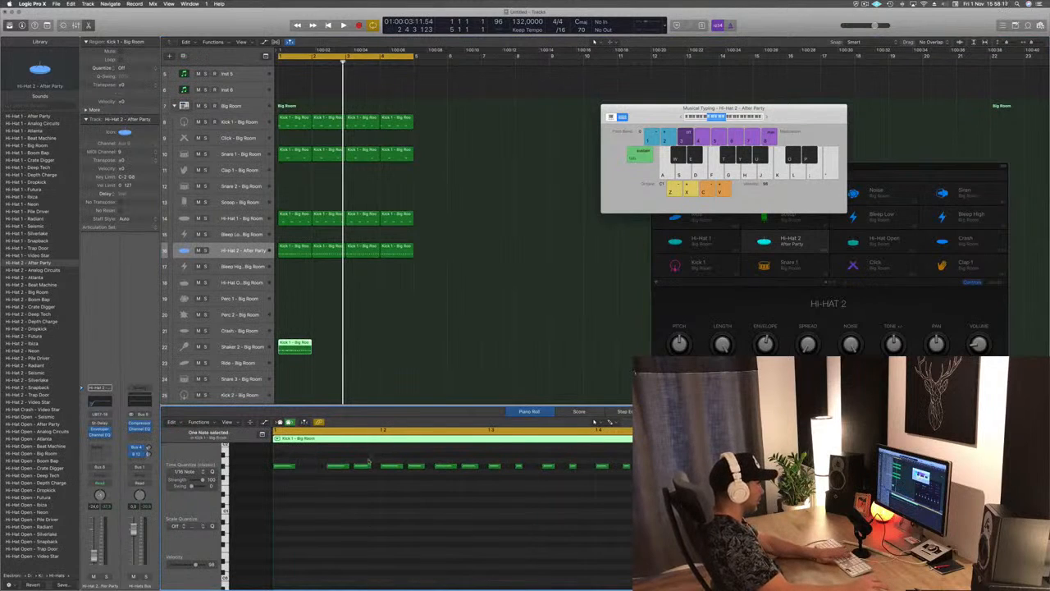
pyautogui.press('Delete')
pyautogui.click(519, 466)
pyautogui.click(573, 466)
pyautogui.press('Delete')
pyautogui.click(626, 466)
pyautogui.press('Delete')
pyautogui.press('space')
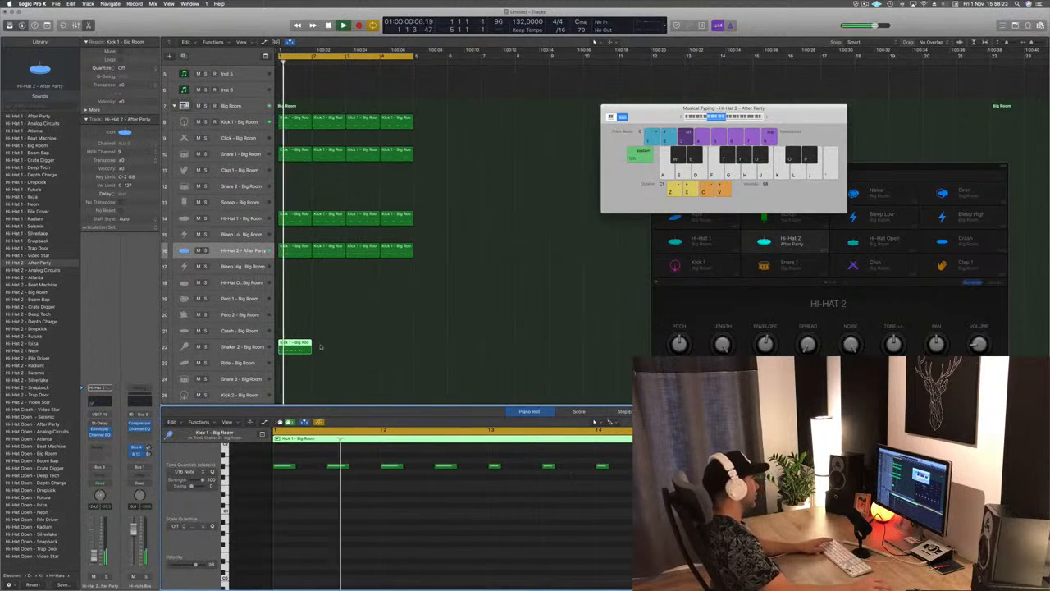
# Step: Raise all notes in the Shaker 2 region to the Shaker 2 pitch and play the loop
pyautogui.press('super+a')
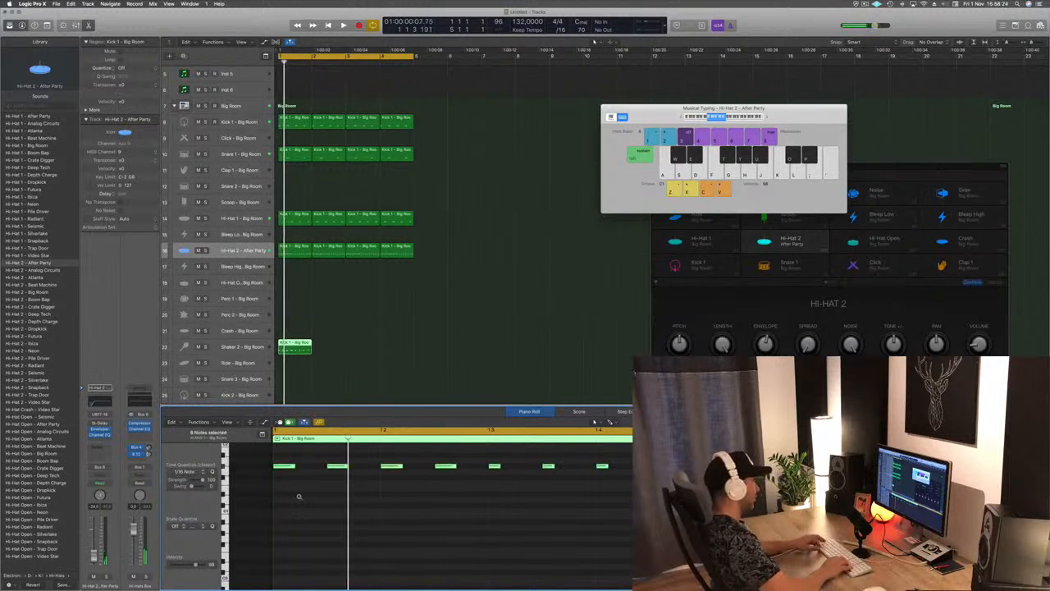
pyautogui.hotkey('alt', 'Up')
pyautogui.hotkey('alt', 'Up')
pyautogui.hotkey('alt', 'Up')
pyautogui.hotkey('alt', 'Up')
pyautogui.hotkey('alt', 'Up')
pyautogui.hotkey('alt', 'Up')
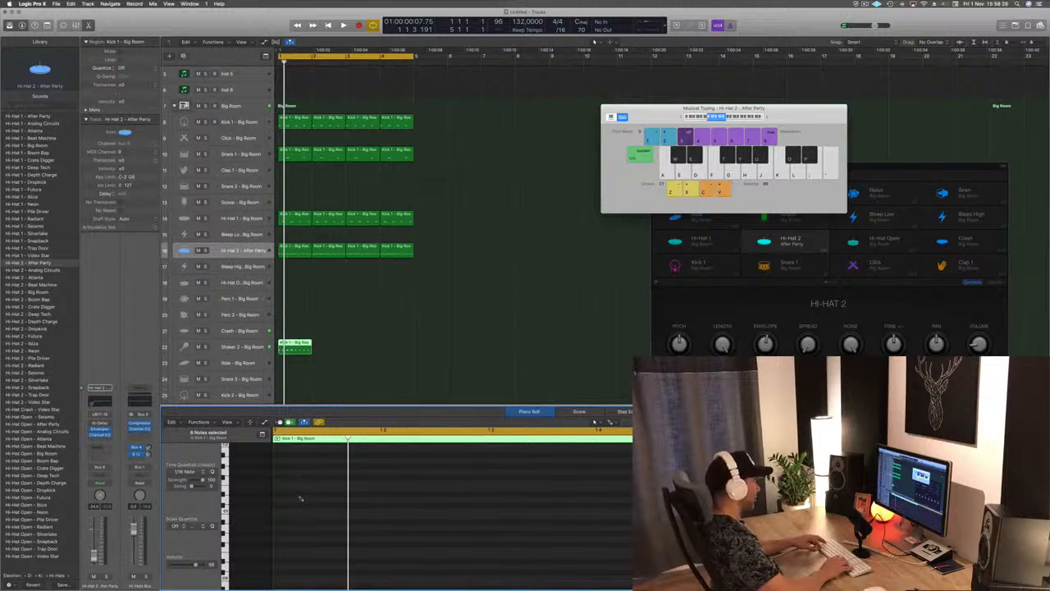
pyautogui.press('super+Up')
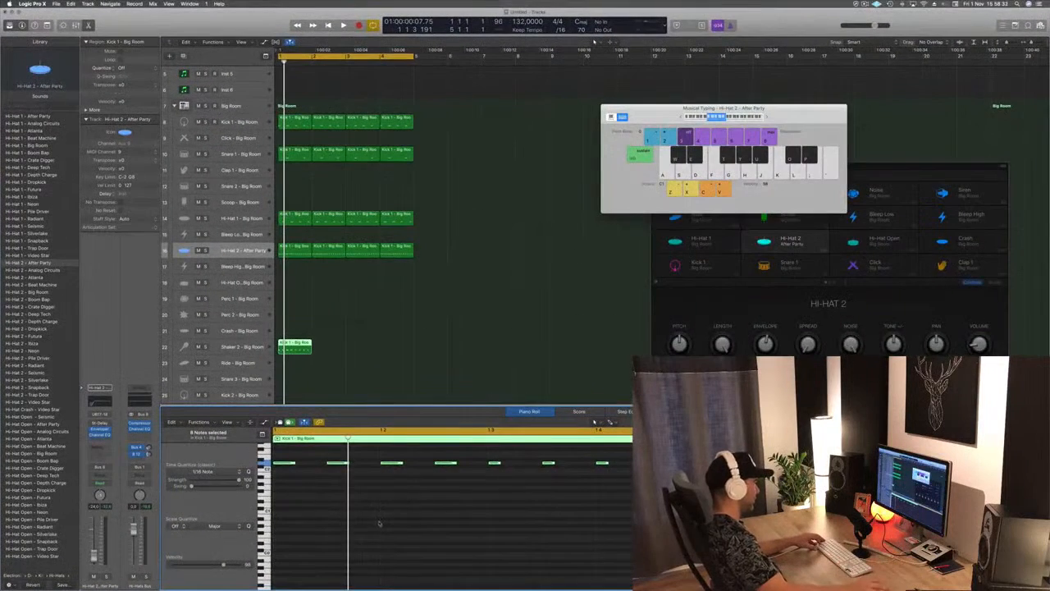
pyautogui.click(382, 509)
pyautogui.press('super+a')
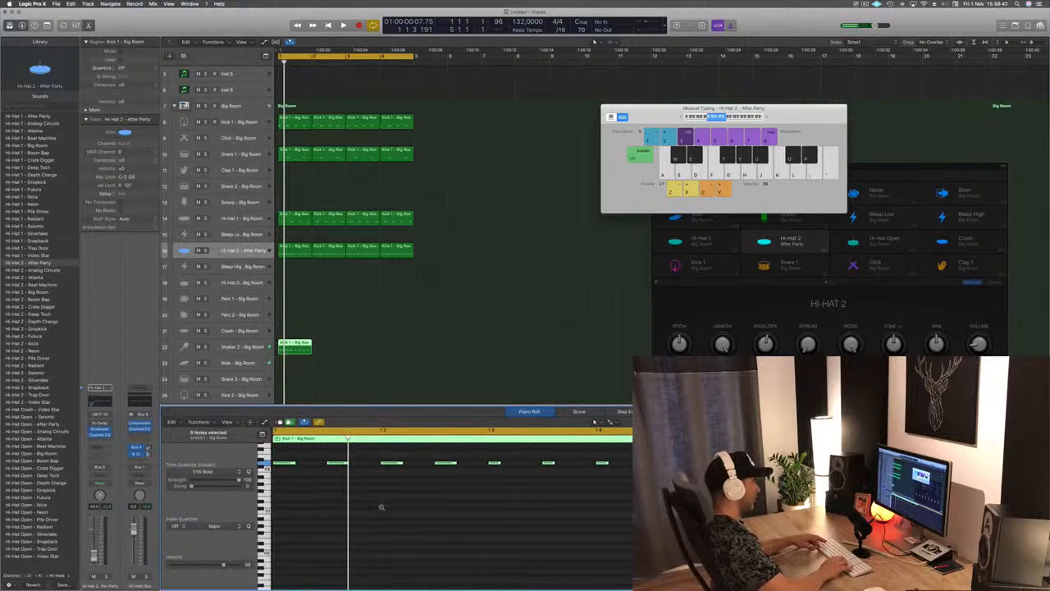
pyautogui.press('space')
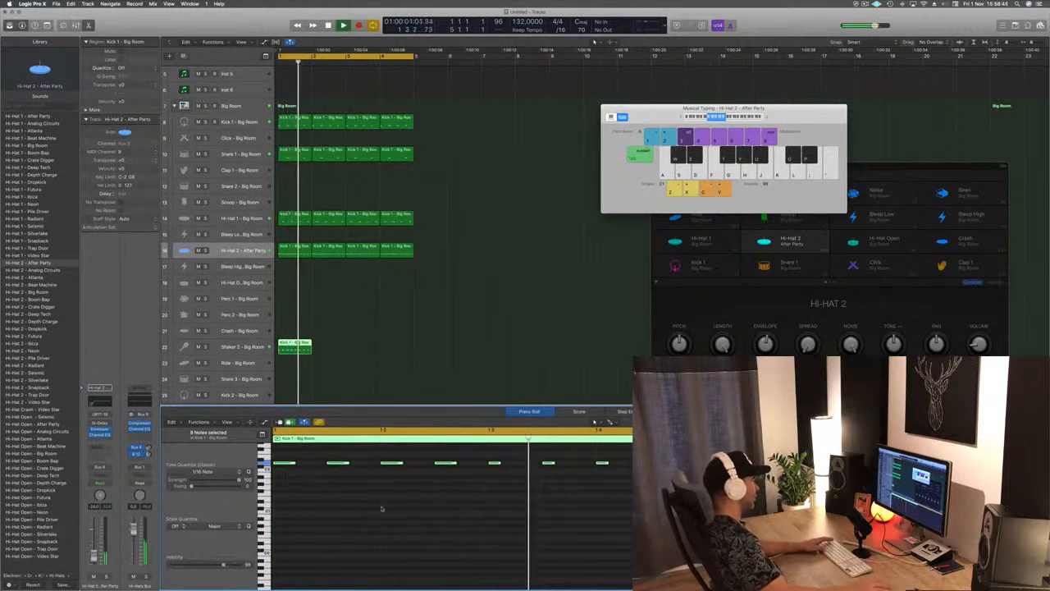
pyautogui.press('space')
# Step: Repeat the Shaker 2 region across bars 1 to 4 and play the loop with the Shaker 2 track selected
pyautogui.moveTo(289, 345); pyautogui.dragTo(366, 350)
pyautogui.keyDown('shift'); pyautogui.click(296, 348); pyautogui.keyUp('shift')
pyautogui.press('space')
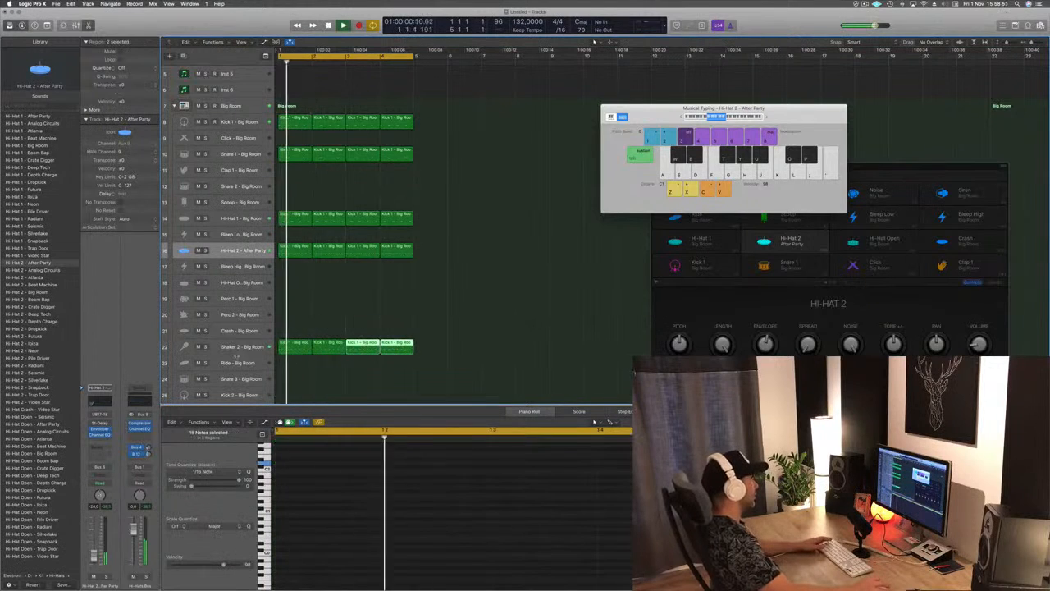
pyautogui.click(236, 348)
pyautogui.press('space')
pyautogui.press('space')
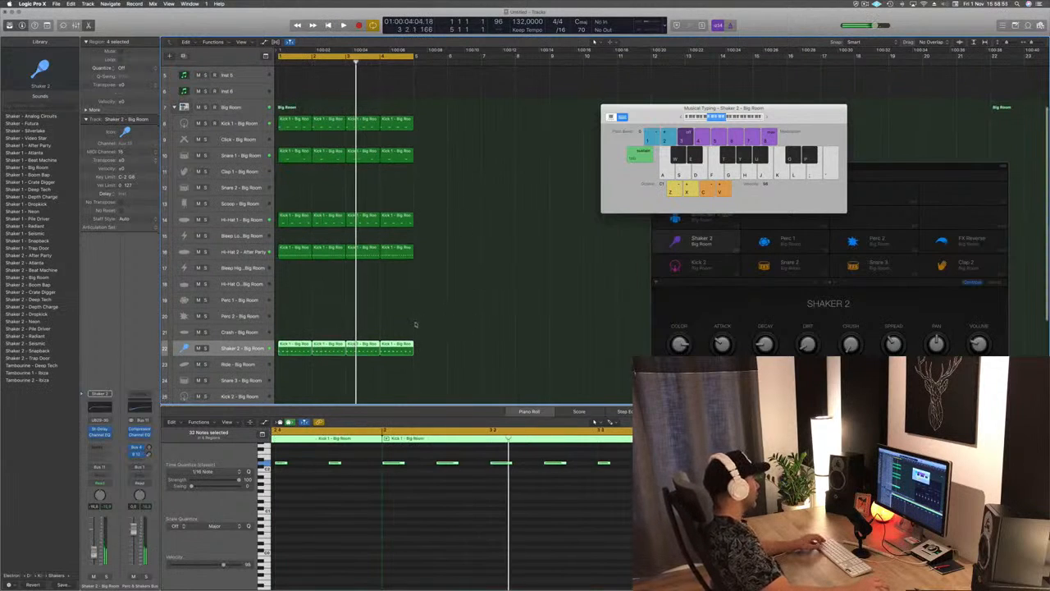
# Step: Copy the first Hi-Hat 1 region to the Scoop track at bar 1
pyautogui.click(324, 274)
pyautogui.scroll(-1, 324, 272)
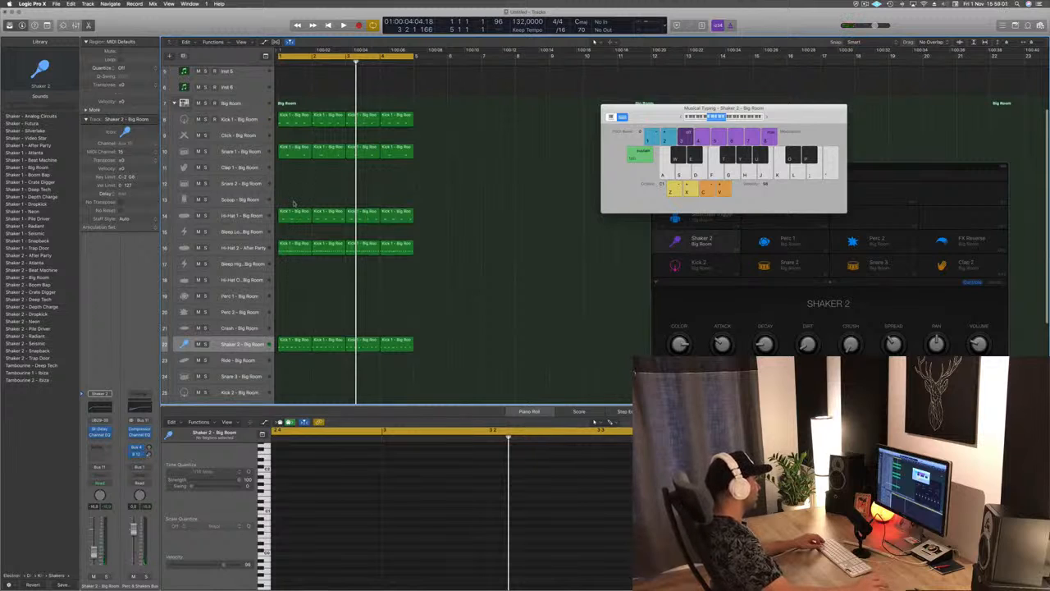
pyautogui.click(294, 212)
pyautogui.moveTo(294, 212); pyautogui.dragTo(294, 199)
pyautogui.scroll(-3, 322, 477)
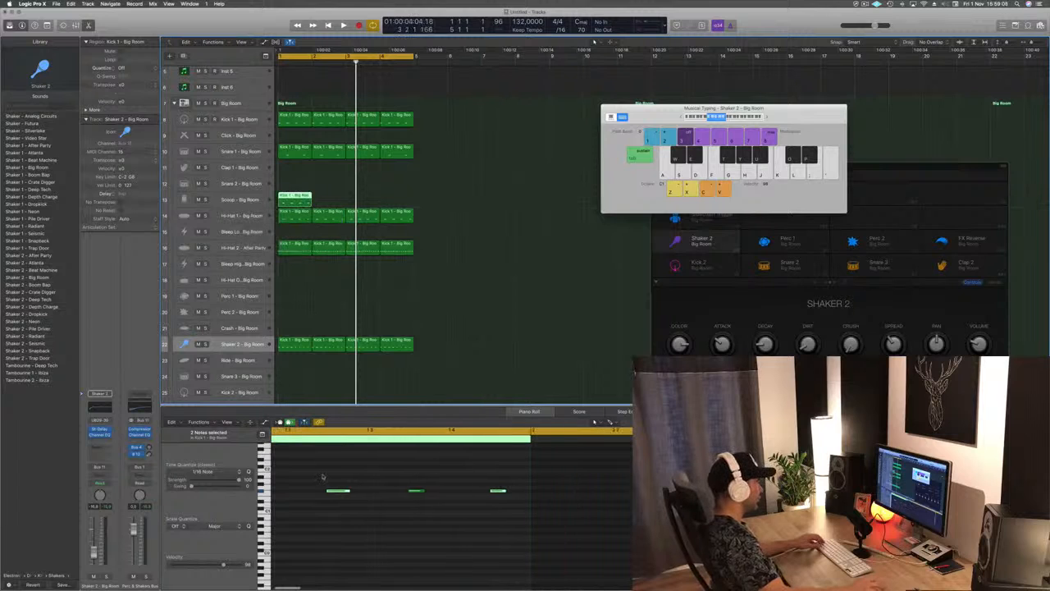
# Step: Delete the first three notes in the Scoop region, move the last one a sixteenth later and transpose it to the Scoop pitch
pyautogui.moveTo(314, 474); pyautogui.dragTo(504, 523)
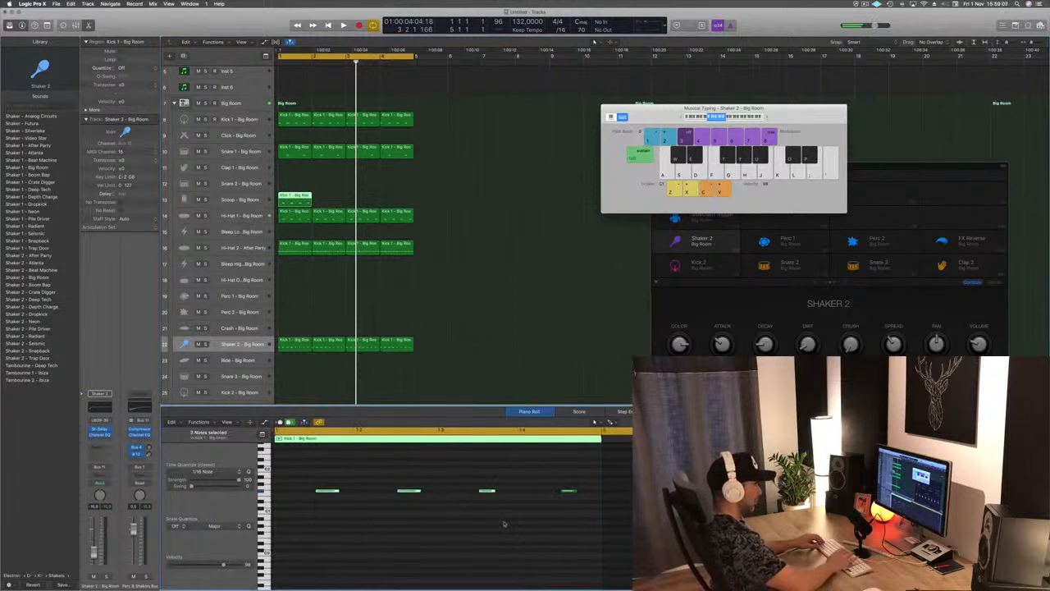
pyautogui.moveTo(568, 490); pyautogui.dragTo(588, 489)
pyautogui.hotkey('alt', 'Up')
pyautogui.hotkey('alt', 'Down')
pyautogui.hotkey('alt', 'Down')
pyautogui.hotkey('alt', 'Down')
pyautogui.hotkey('alt', 'Down')
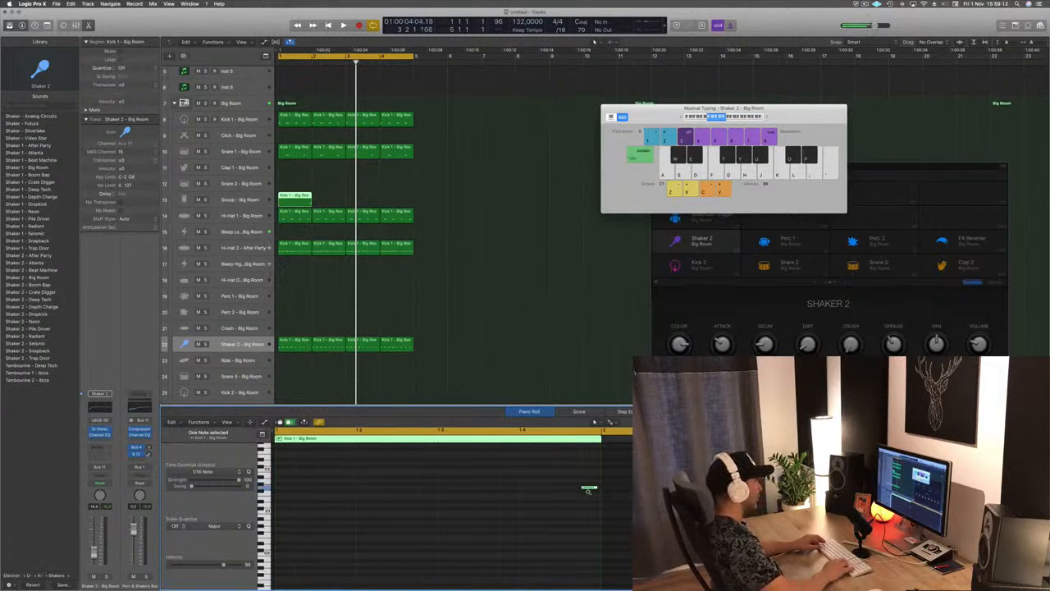
# Step: Play the loop from the start and move the Scoop note one sixteenth earlier
pyautogui.press('space')
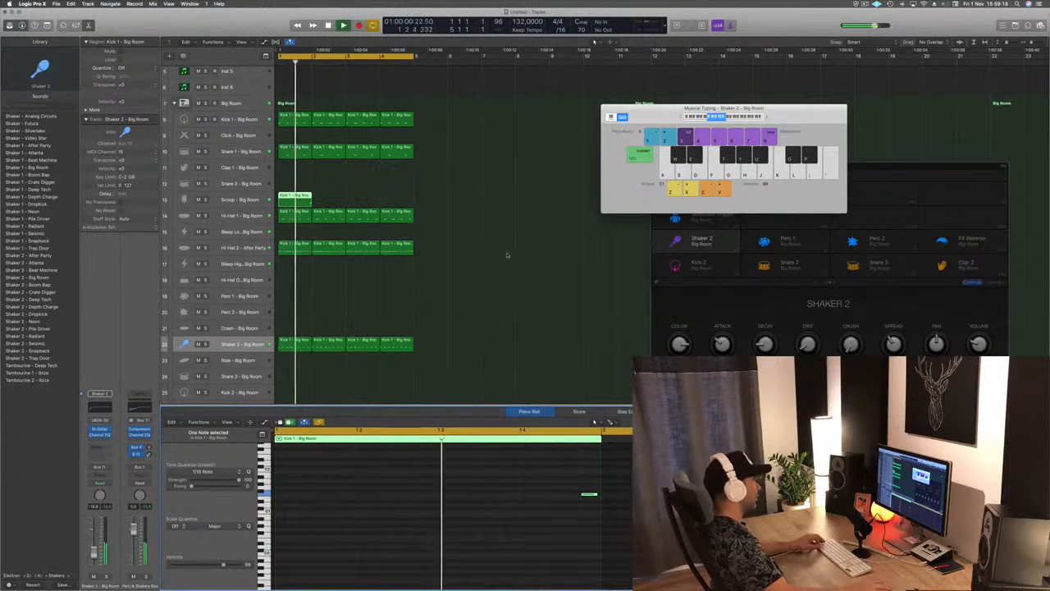
pyautogui.press('space')
pyautogui.press('space')
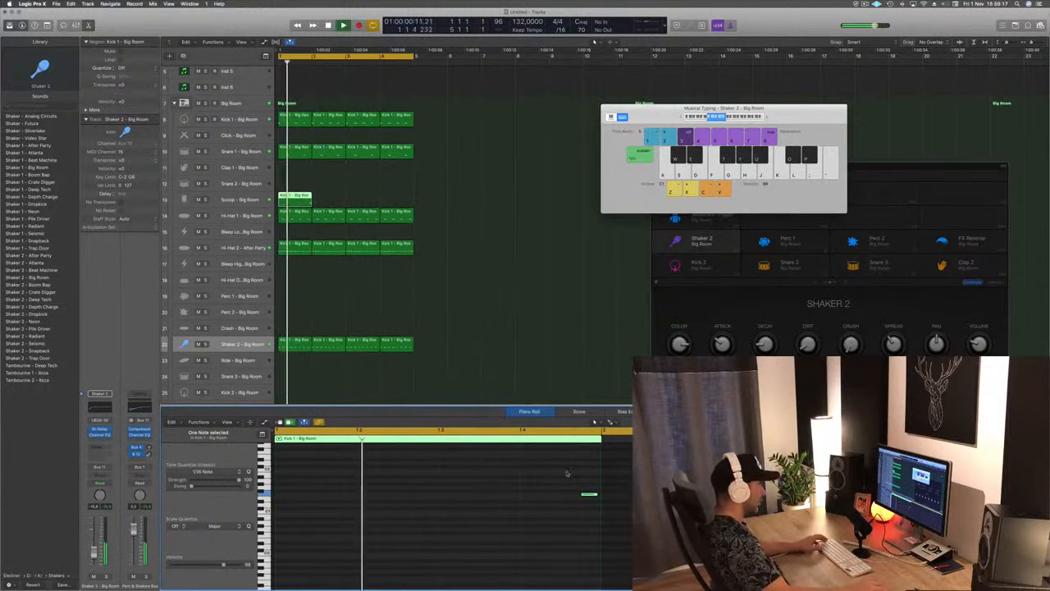
pyautogui.moveTo(581, 494); pyautogui.dragTo(562, 495)
pyautogui.press('space')
# Step: Repeat the Scoop region across bars 1 to 4 and play the full drum loop
pyautogui.moveTo(296, 197); pyautogui.dragTo(356, 199)
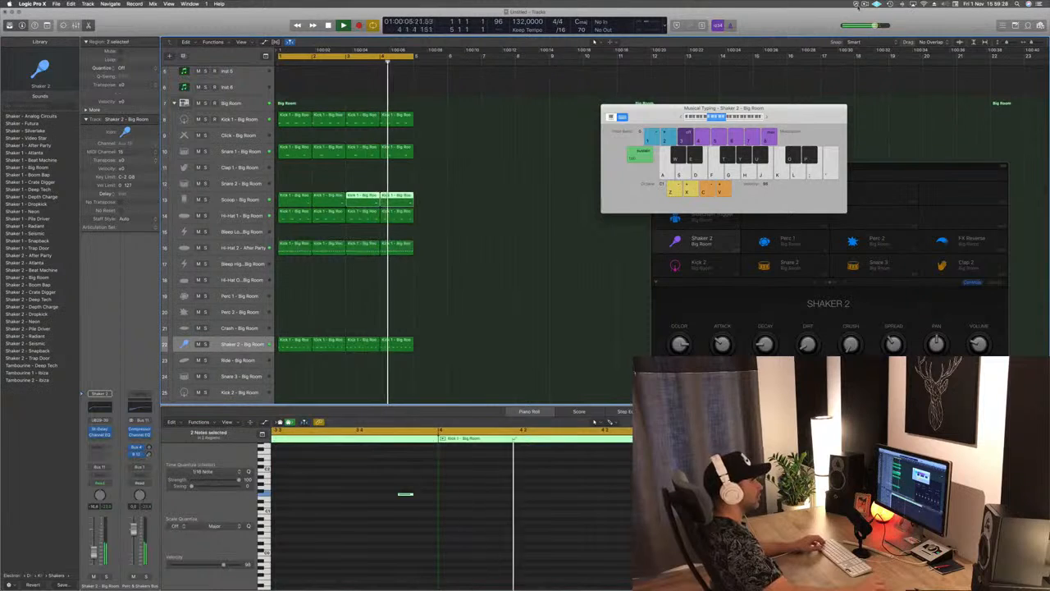
pyautogui.click(865, 4)
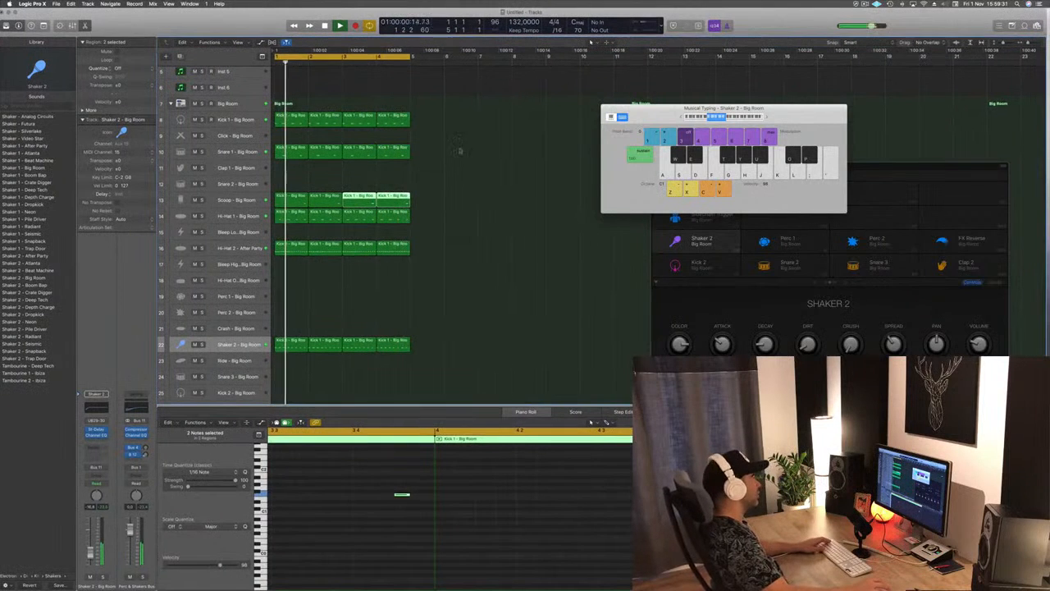
pyautogui.press('space')
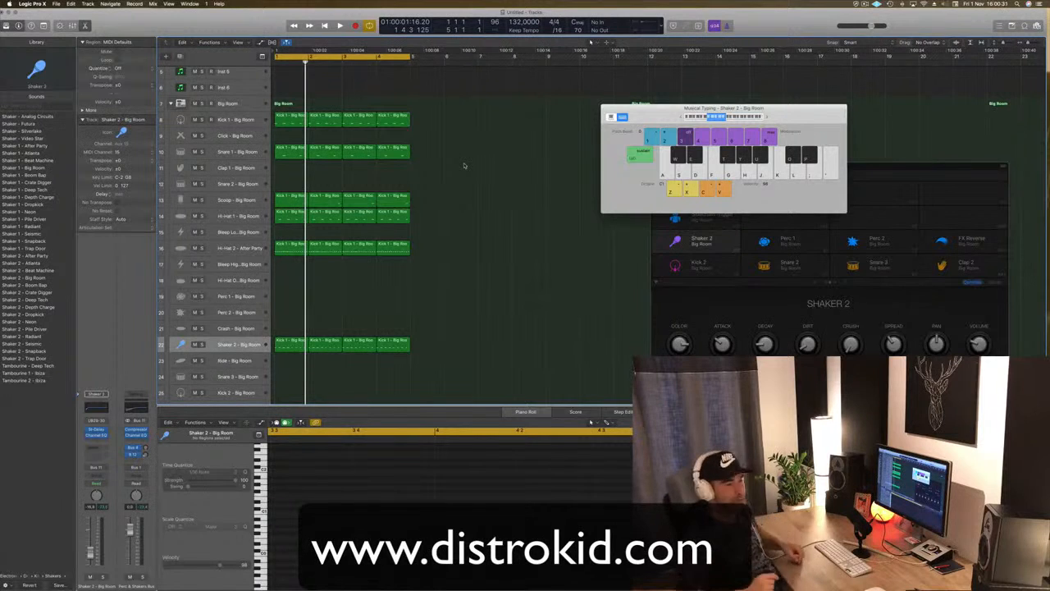
# Step: Play the drum loop briefly, select the Inst 1 track and open its Sylenth1 instrument
pyautogui.press('space')
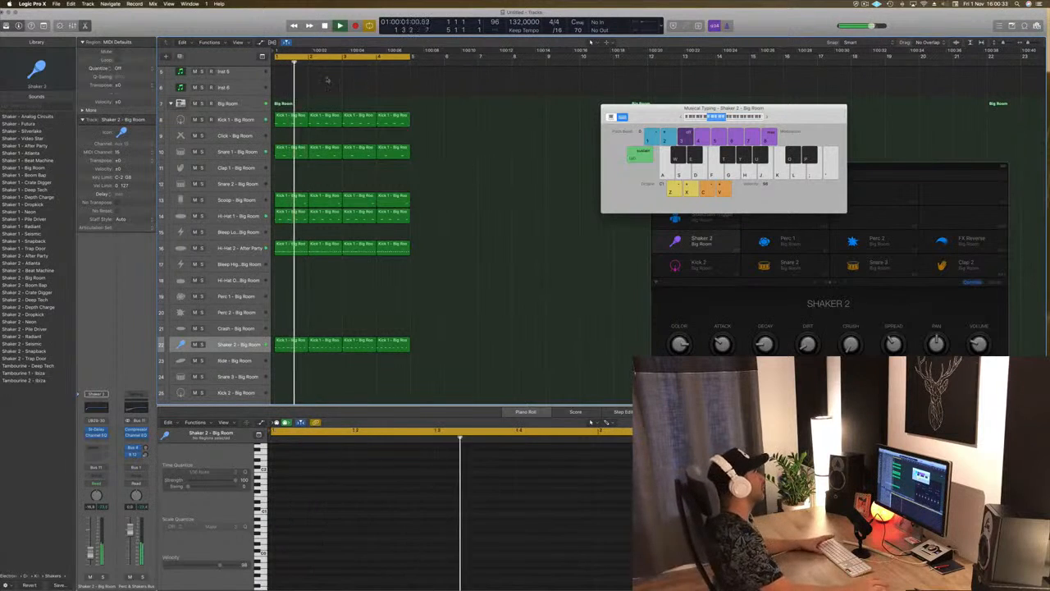
pyautogui.scroll(3, 292, 96)
pyautogui.click(238, 77)
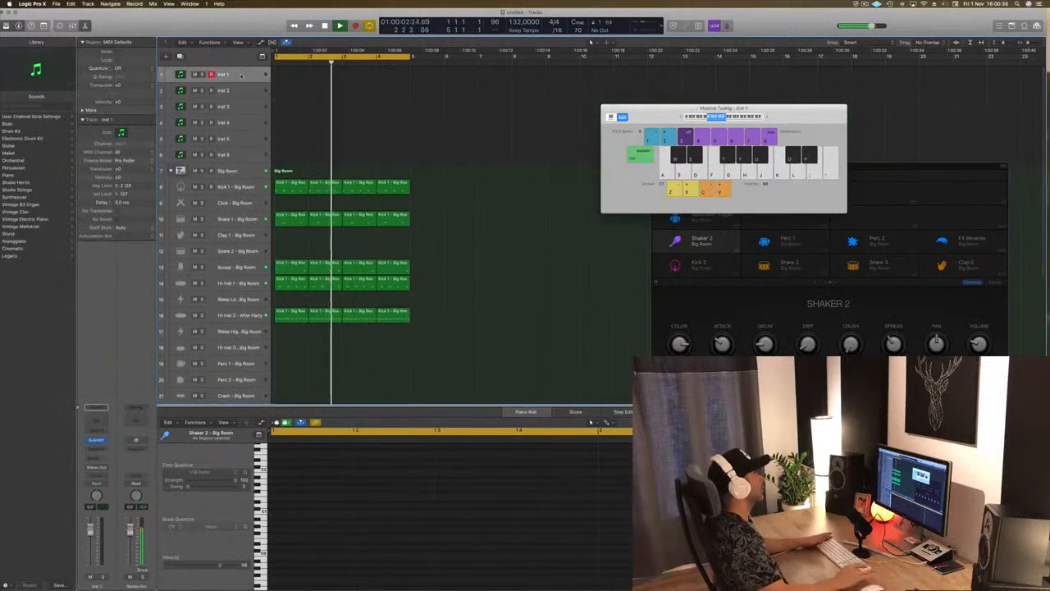
pyautogui.press('space')
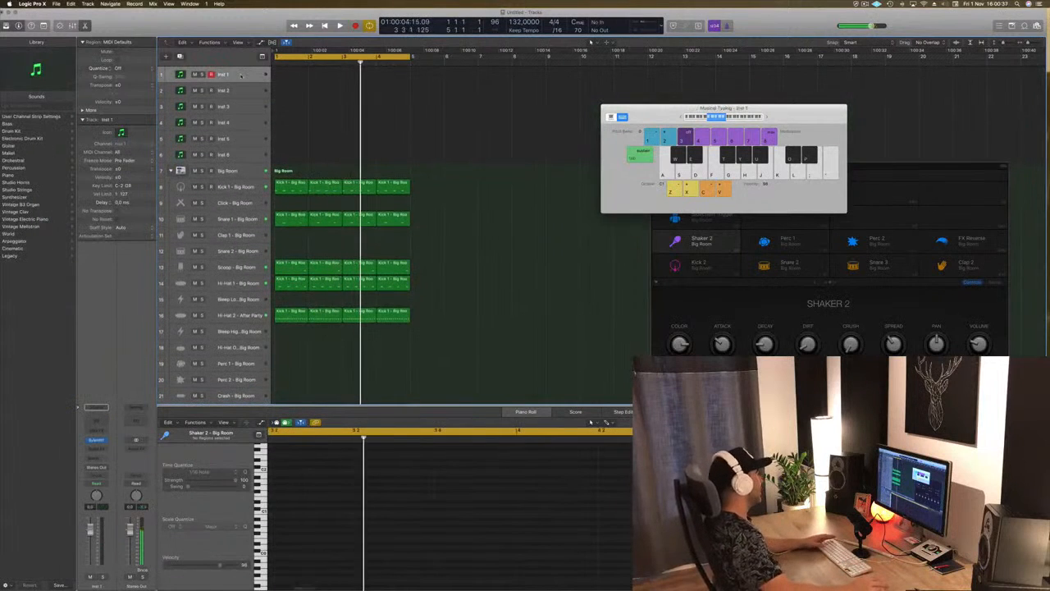
pyautogui.click(96, 441)
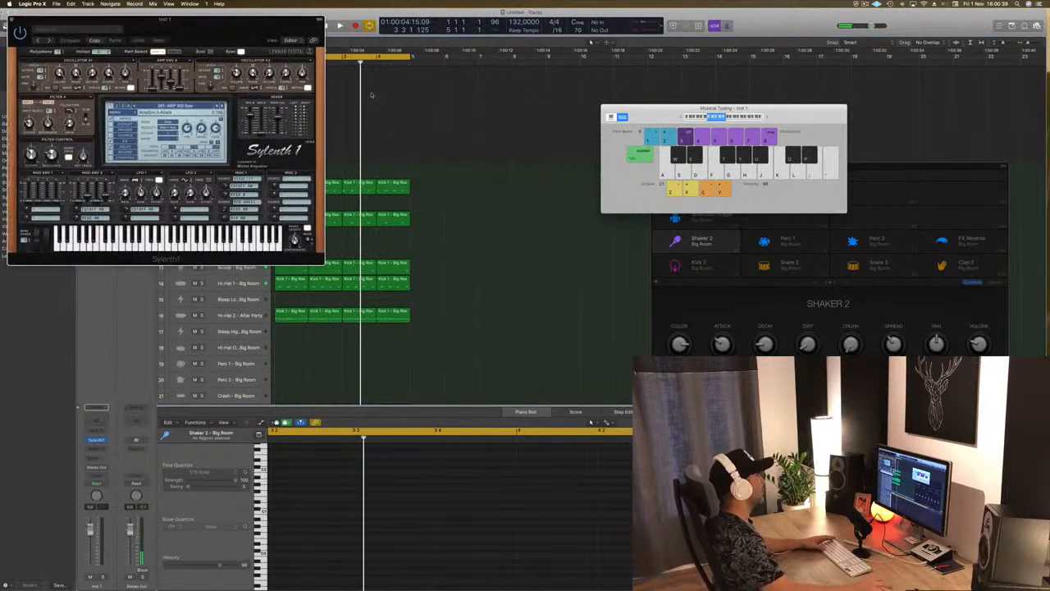
pyautogui.moveTo(202, 24); pyautogui.dragTo(583, 71)
# Step: Load the Sylenth1 sound bank whose first preset is BASS - #ABGT on the Inst 1 track
pyautogui.click(494, 159)
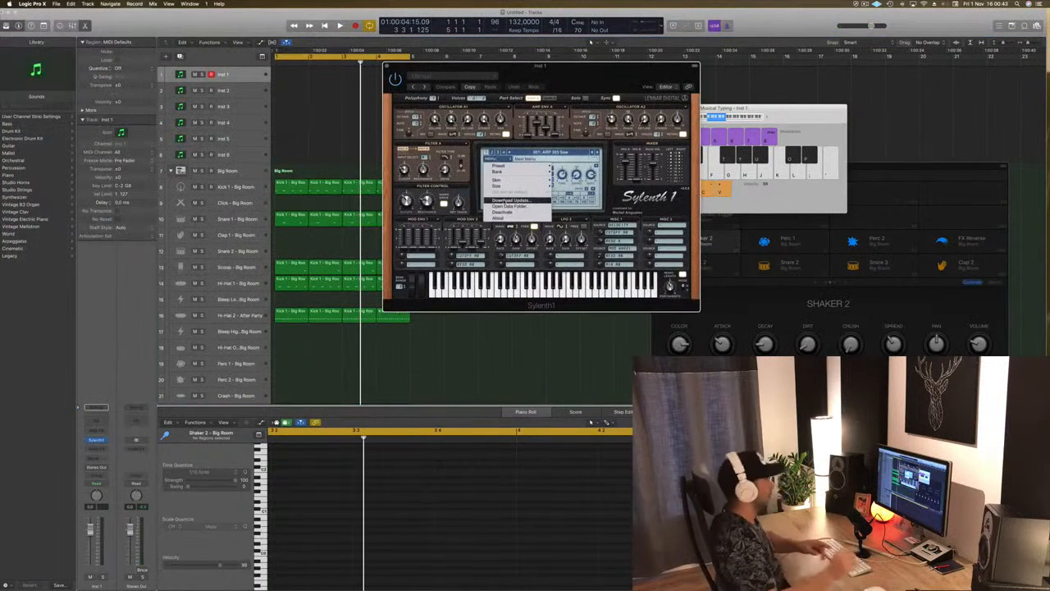
pyautogui.moveTo(498, 171)
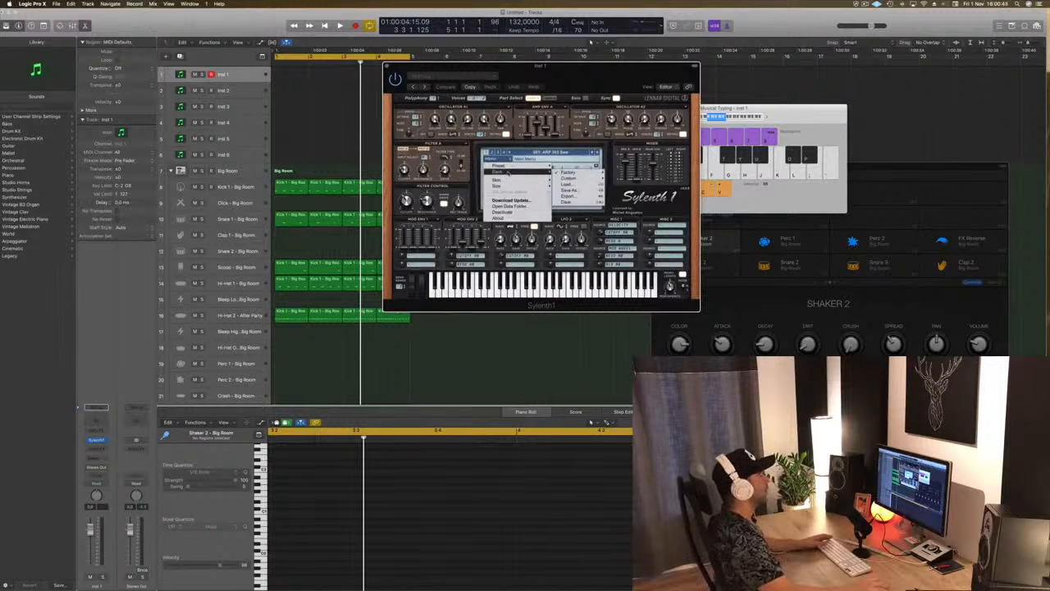
pyautogui.moveTo(568, 178)
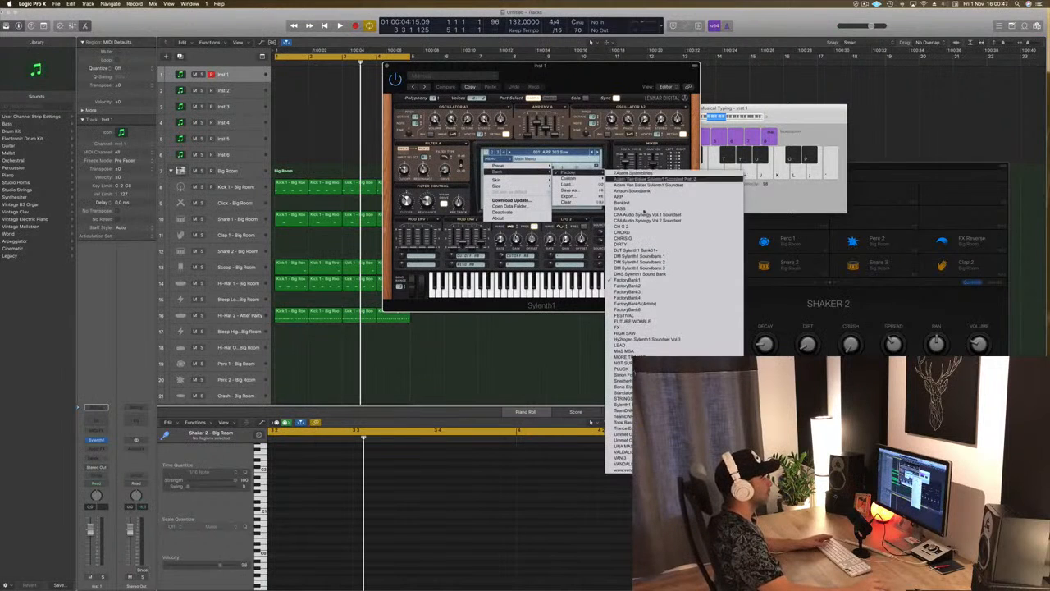
pyautogui.click(645, 239)
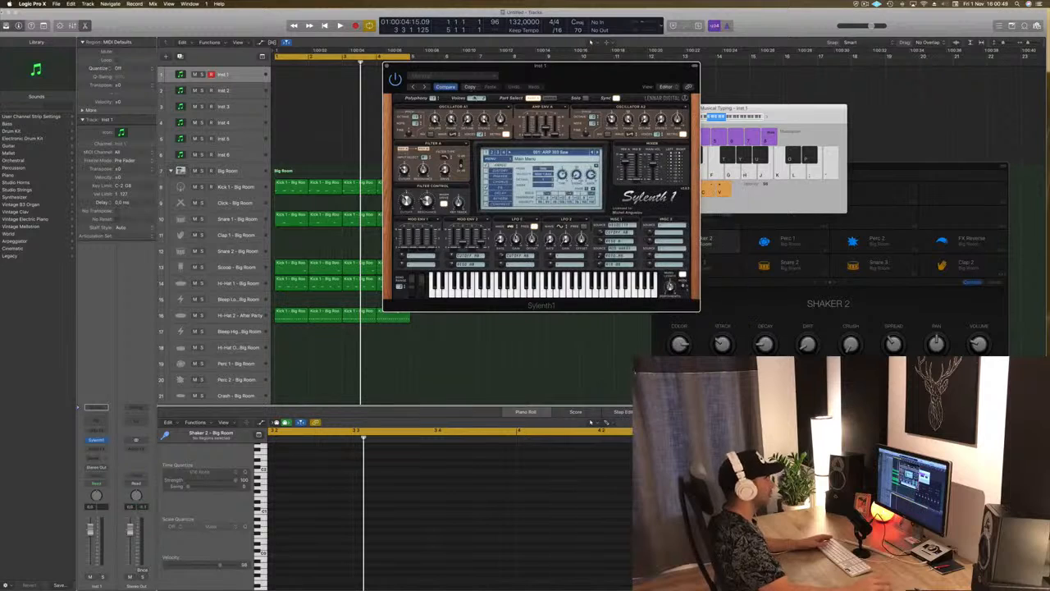
pyautogui.moveTo(595, 75); pyautogui.dragTo(616, 78)
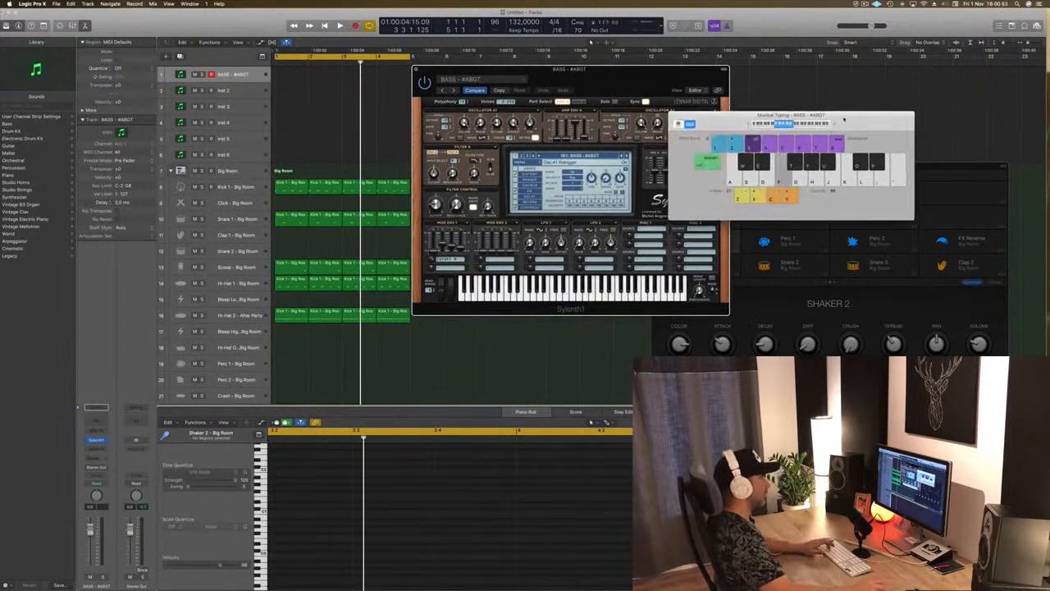
# Step: Audition the BASS - #ABGT sound with the notes G, high D and high F, arranging the instrument windows clear of each other
pyautogui.moveTo(844, 121); pyautogui.dragTo(872, 98)
pyautogui.press('g')
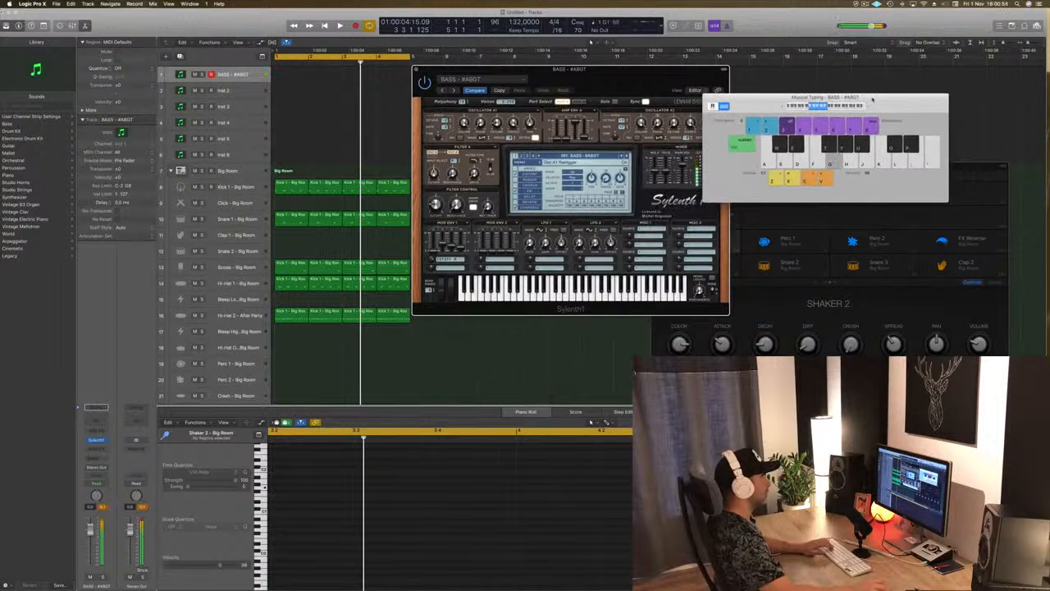
pyautogui.press('l')
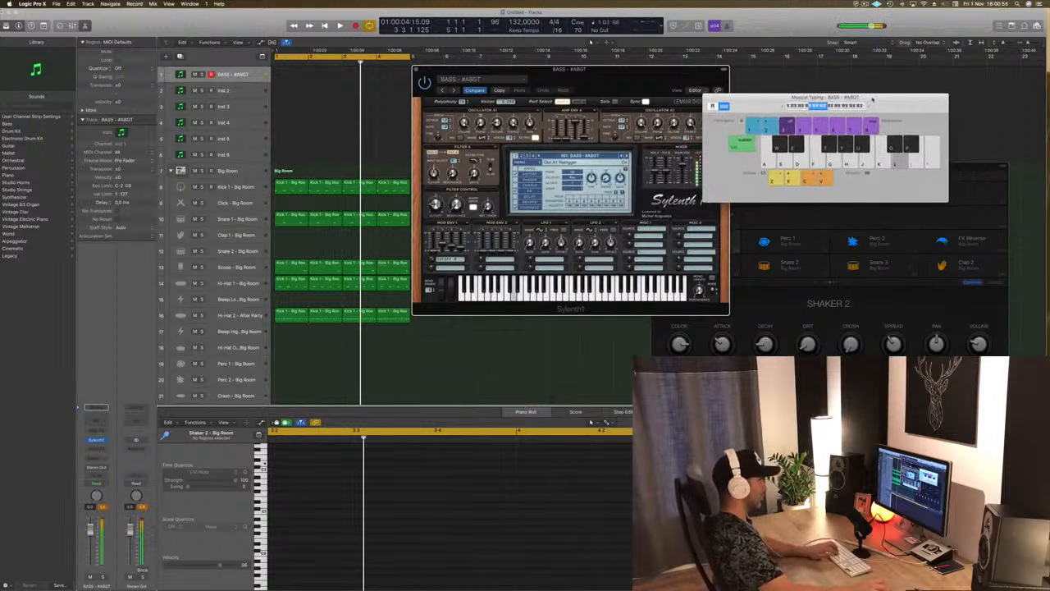
pyautogui.press("'")
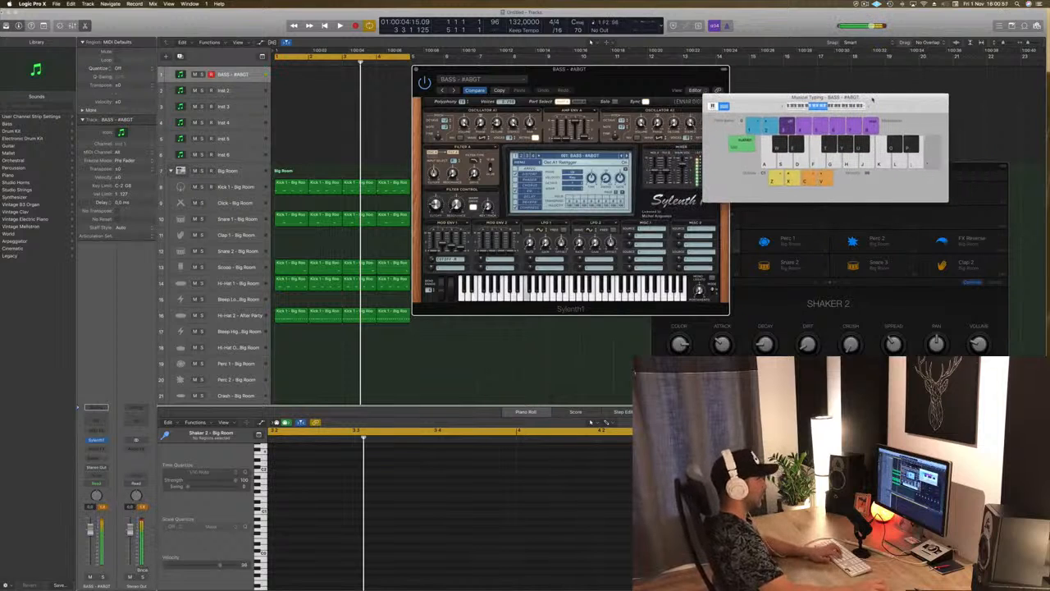
pyautogui.moveTo(641, 72); pyautogui.dragTo(542, 137)
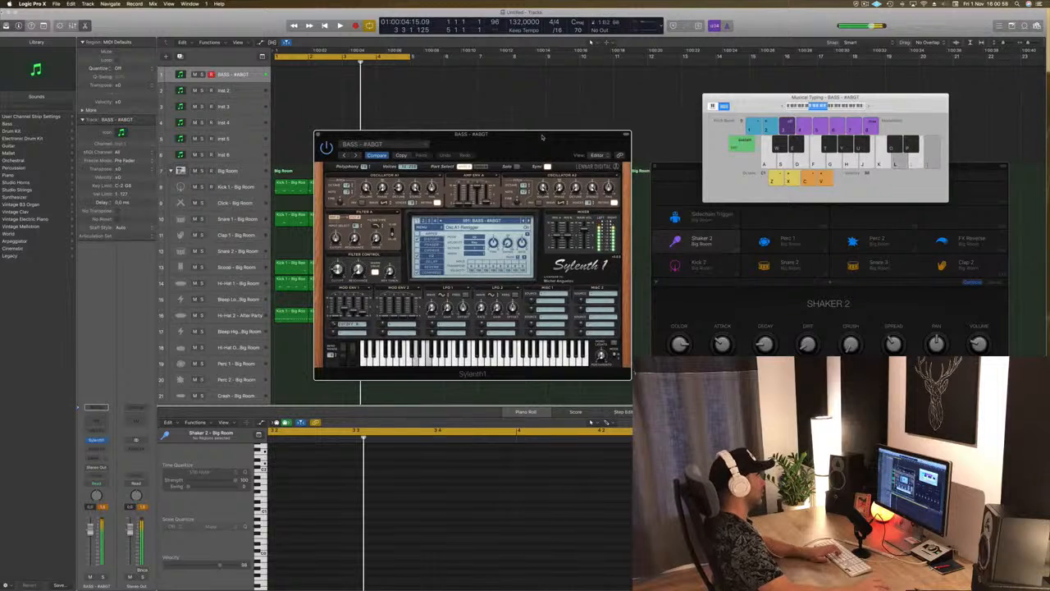
# Step: Play the drum loop and audition the BASS - #ABGT sound over it with the typing keyboard one octave higher
pyautogui.press('space')
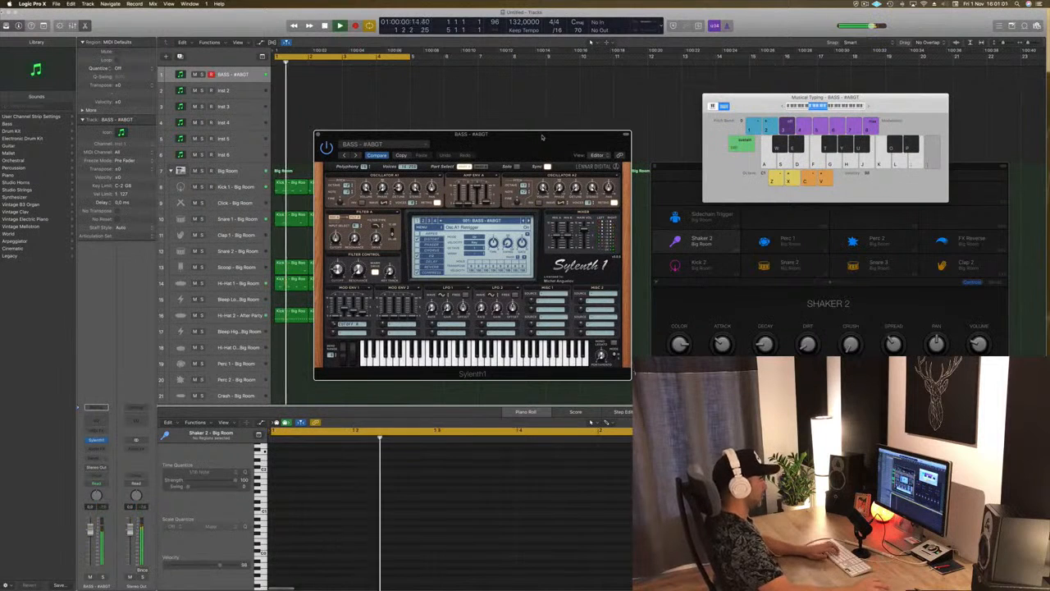
pyautogui.click(867, 106)
pyautogui.press('l')
pyautogui.press("'")
pyautogui.press('l')
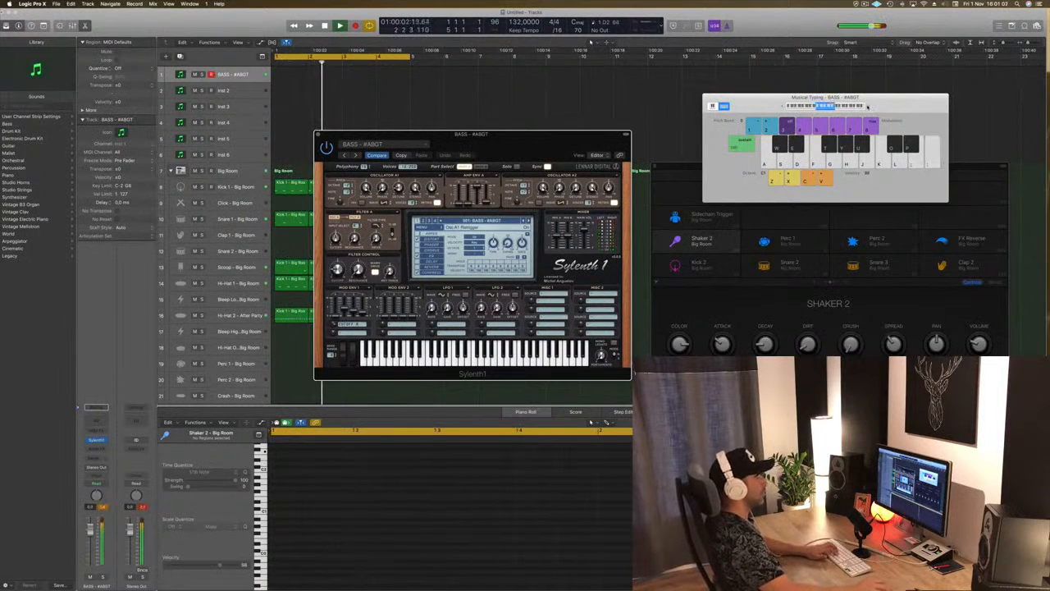
pyautogui.press('g')
pyautogui.press('j')
pyautogui.press('k')
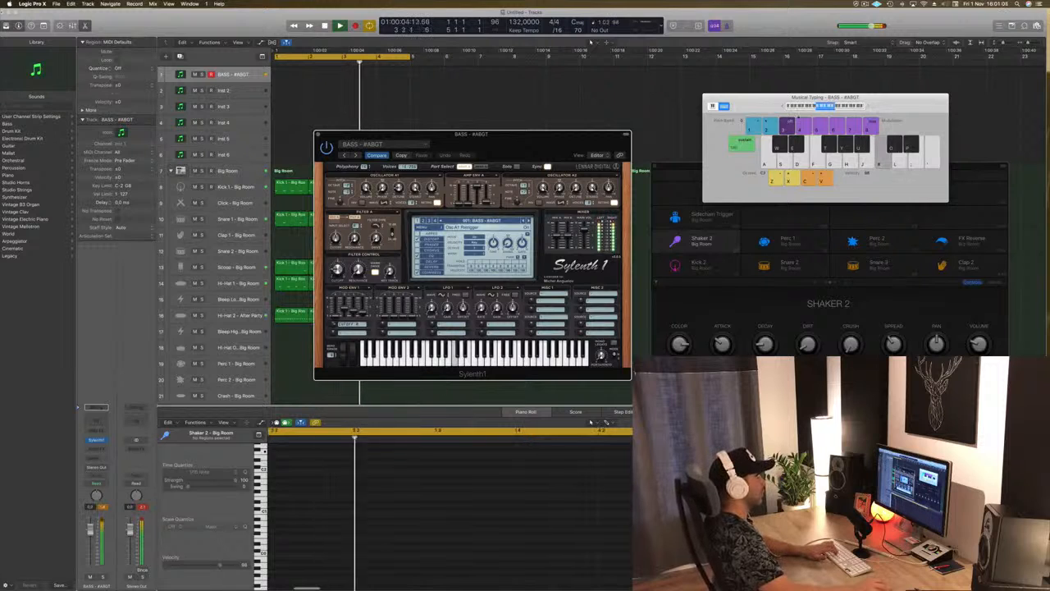
# Step: Load the BASS - Ark preset in Sylenth1 and lower the bass track's volume to about -10.4 dB
pyautogui.click(528, 220)
pyautogui.press('l')
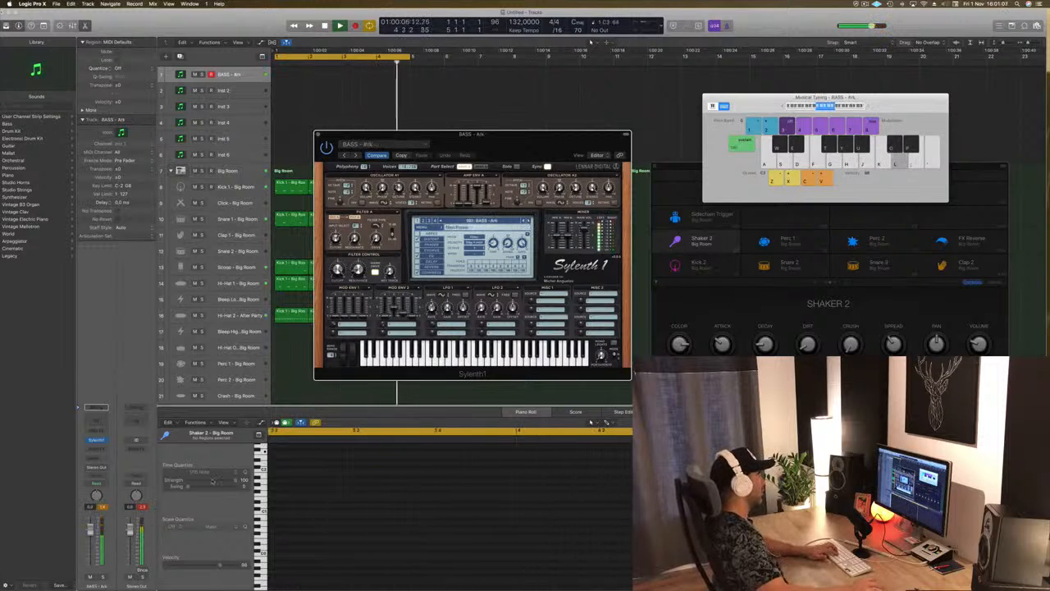
pyautogui.press('l')
pyautogui.moveTo(88, 533); pyautogui.dragTo(88, 552)
# Step: Audition the BASS - Ark sound over the loop with the notes B, C and high D, E and F
pyautogui.press('l')
pyautogui.press('j')
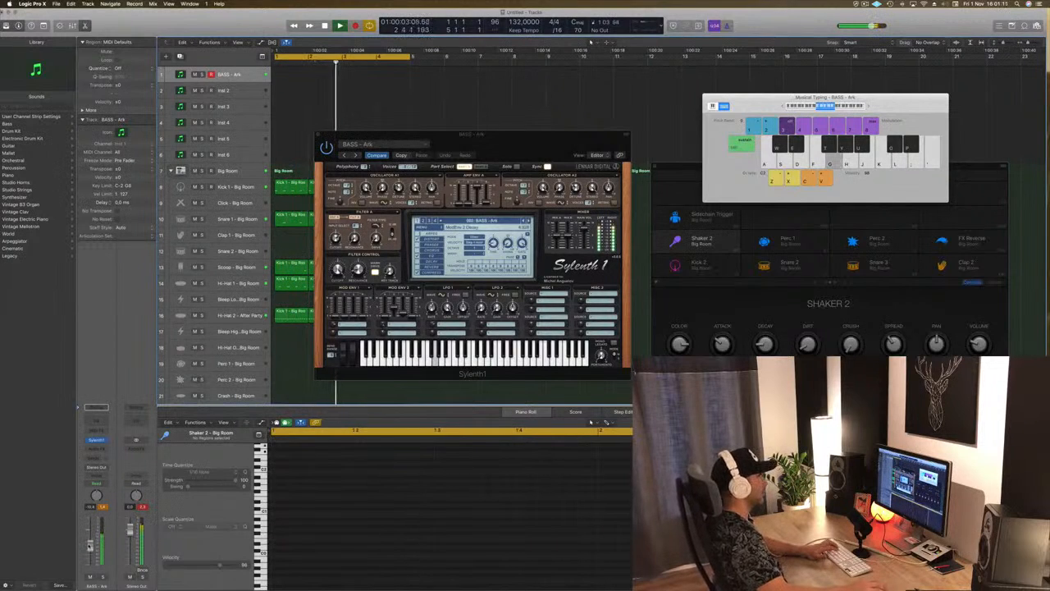
pyautogui.press('j')
pyautogui.press('k')
pyautogui.press("'")
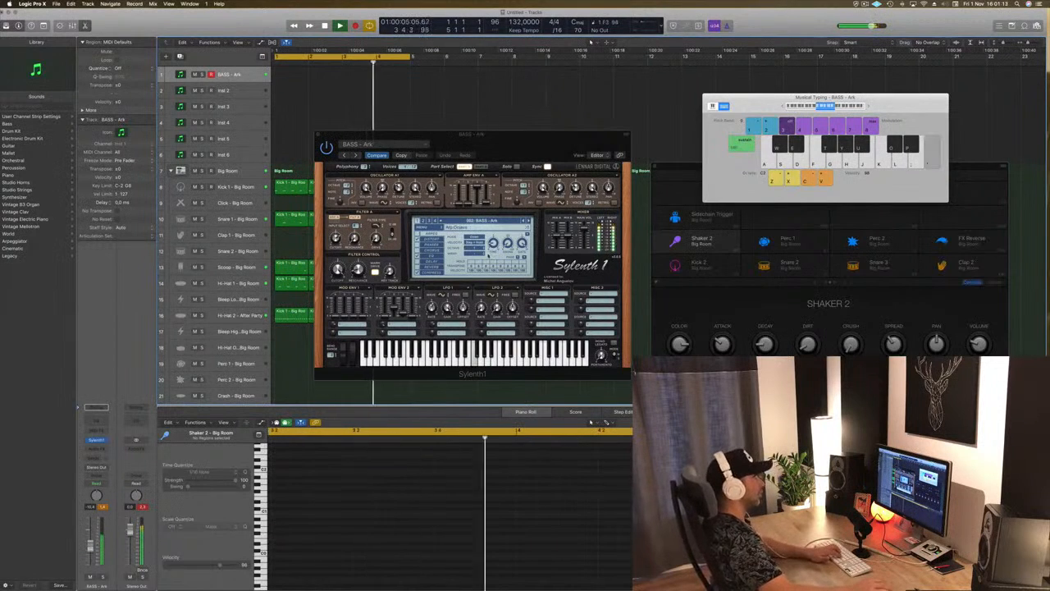
pyautogui.press("'")
pyautogui.press(';')
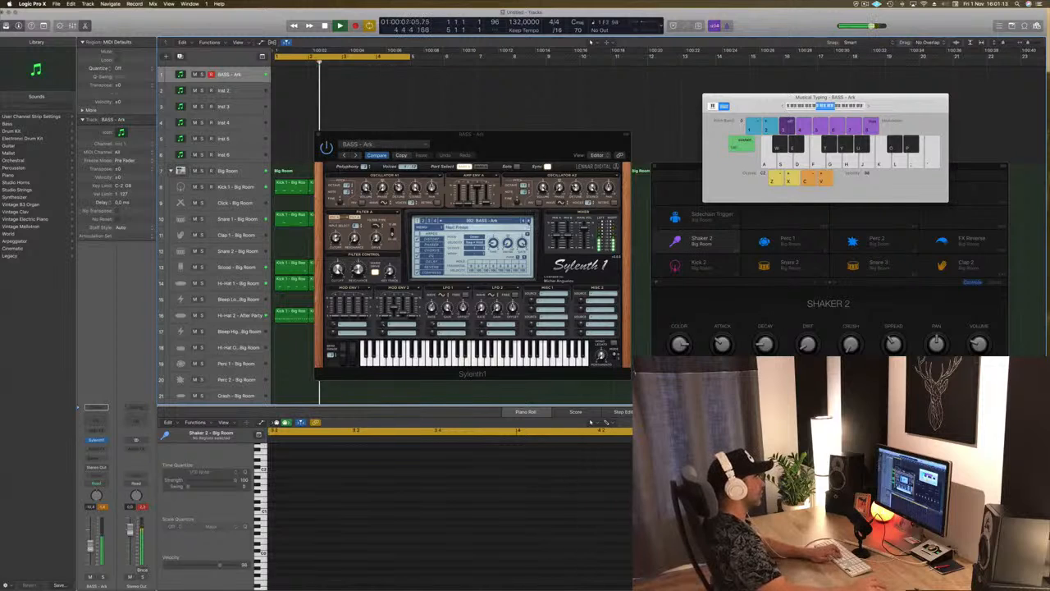
# Step: Load the BASS - Beam preset in Sylenth1 and audition it with the notes C, D and E
pyautogui.click(529, 221)
pyautogui.press("'")
pyautogui.press('a')
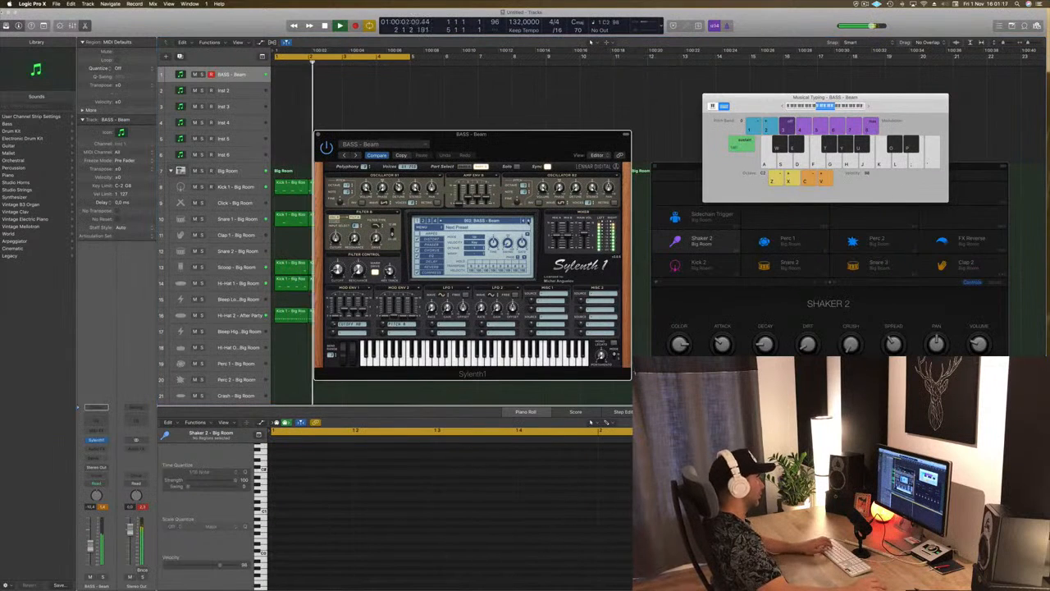
pyautogui.press('a')
pyautogui.press('s')
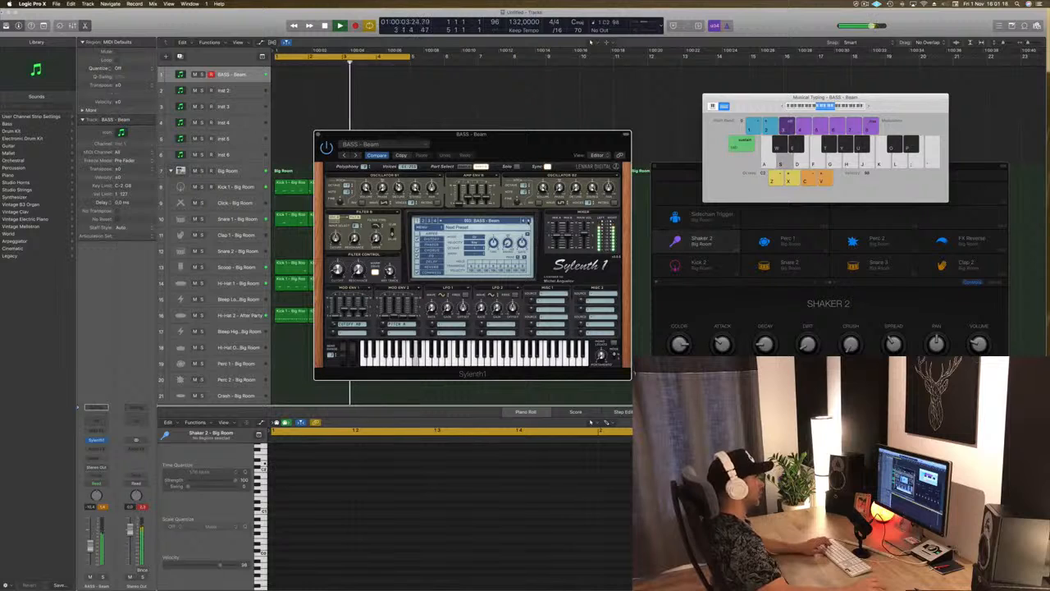
pyautogui.press('d')
pyautogui.press('s')
pyautogui.press('a')
pyautogui.press('s')
pyautogui.press('a')
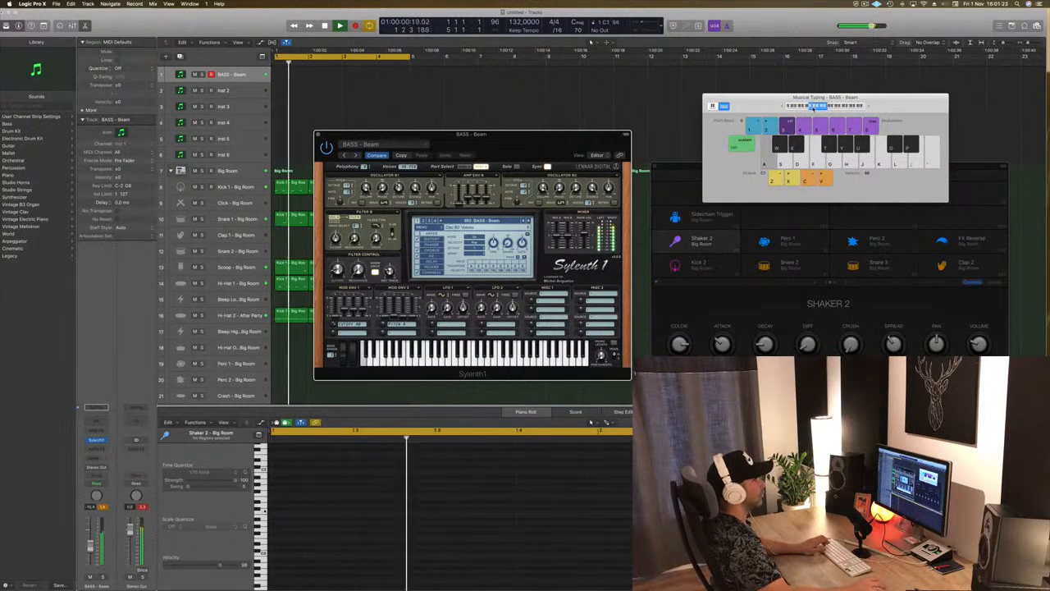
# Step: Audition BASS - Beam one octave lower with the notes C and B, and return the typing keyboard to the higher octave
pyautogui.press('k')
pyautogui.press('k')
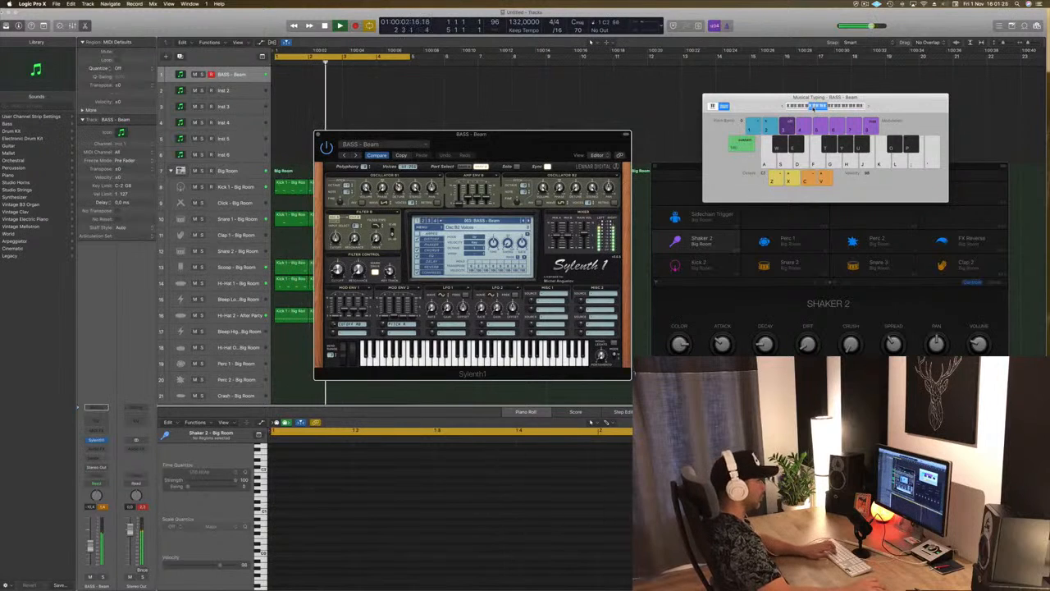
pyautogui.press('j')
pyautogui.click(869, 106)
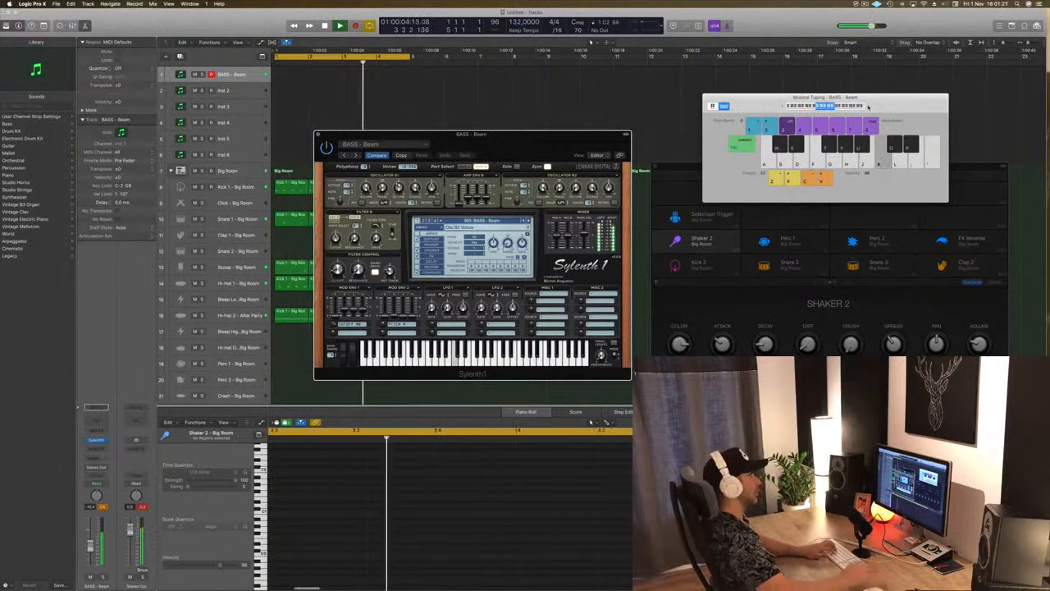
pyautogui.press('k')
# Step: Rehearse a repeated E bass rhythm with the BASS - Beam sound over the drum loop
pyautogui.press('d')
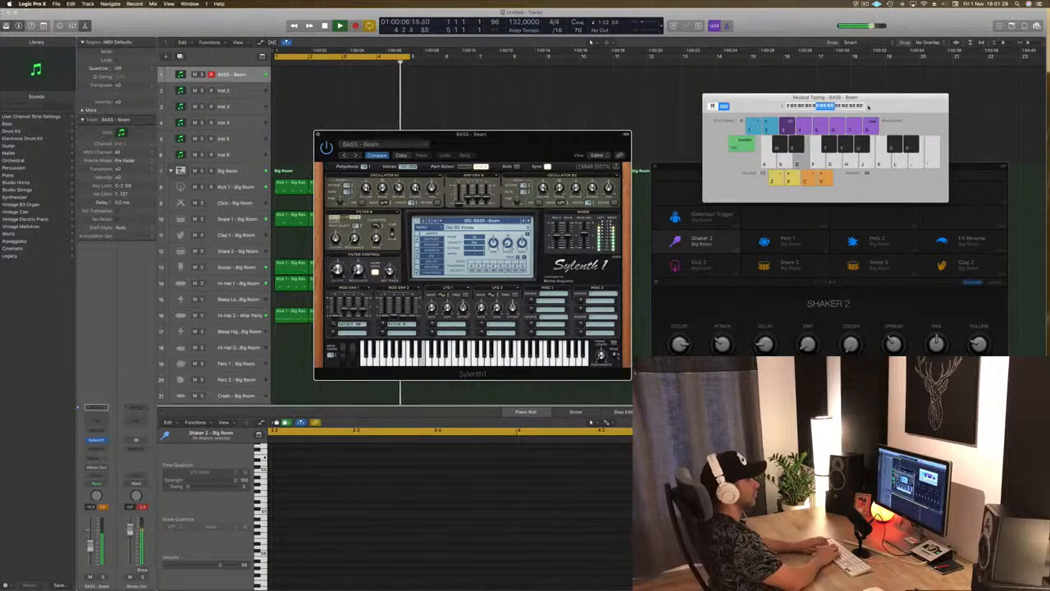
pyautogui.press('f')
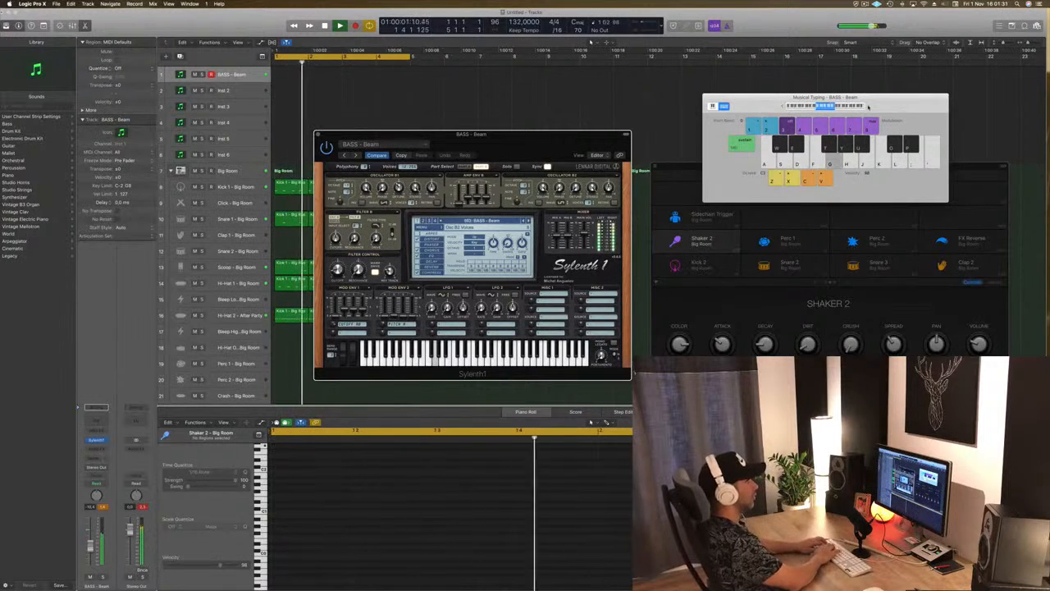
pyautogui.press('d')
pyautogui.press('d')
pyautogui.press('d')
pyautogui.press('d')
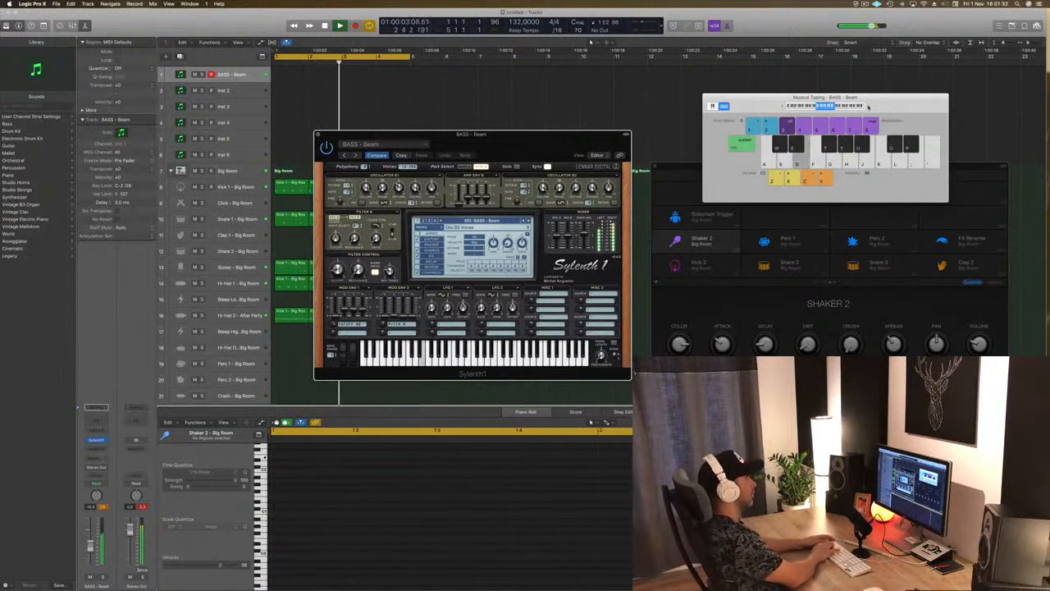
pyautogui.press('d')
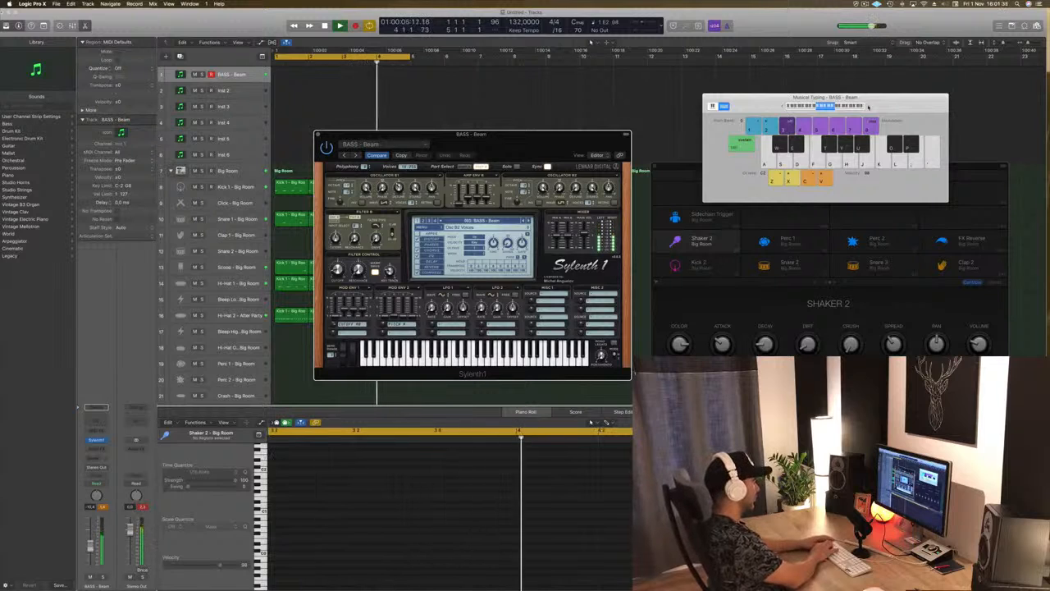
# Step: Start recording on the BASS - Beam track and play the repeated E bass rhythm over the drum loop
pyautogui.press('r')
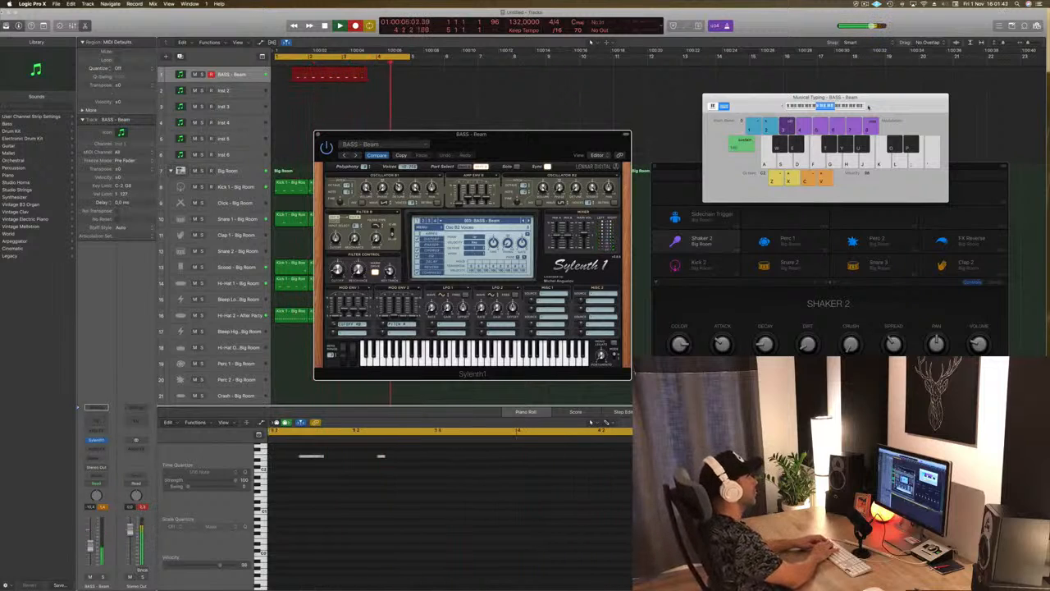
pyautogui.press('d')
pyautogui.press('d')
pyautogui.press('d')
pyautogui.press('d')
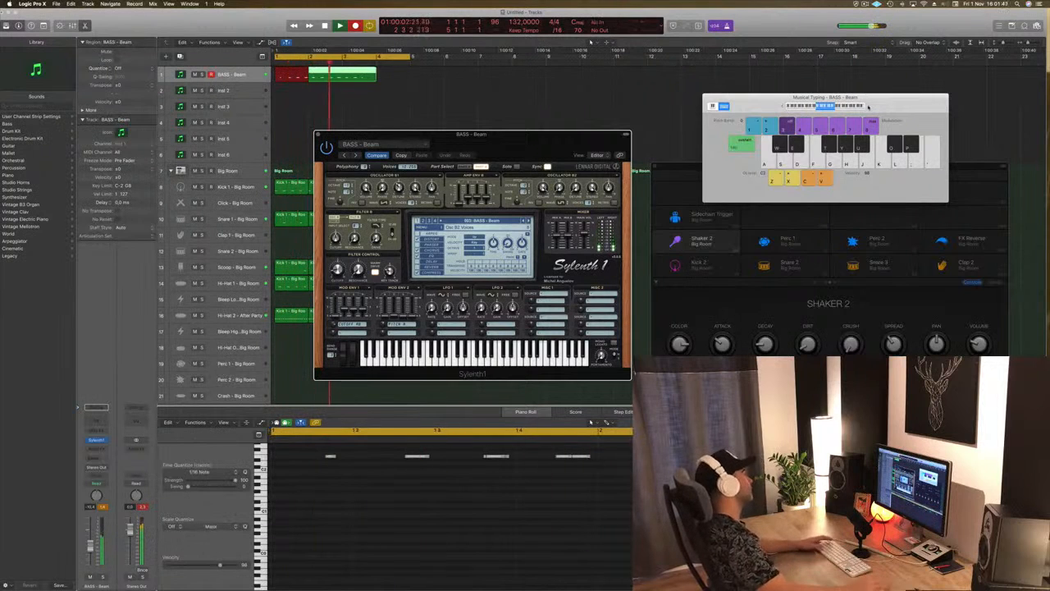
# Step: Delete the first recorded bass take, replay the rhythm from bar 1 and stop recording
pyautogui.moveTo(408, 79); pyautogui.dragTo(301, 92)
pyautogui.press('BackSpace')
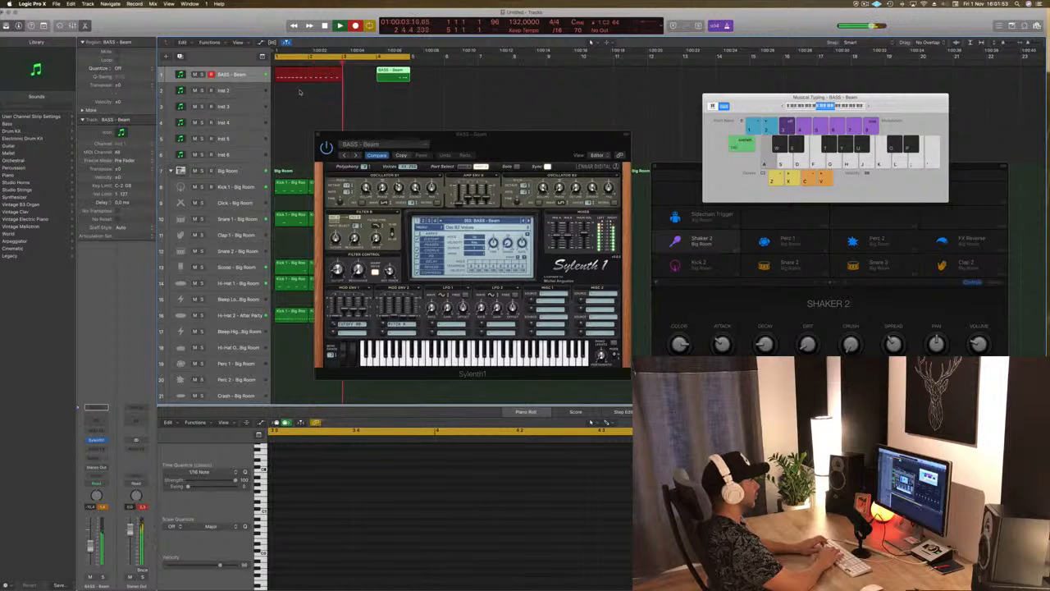
pyautogui.press('space')
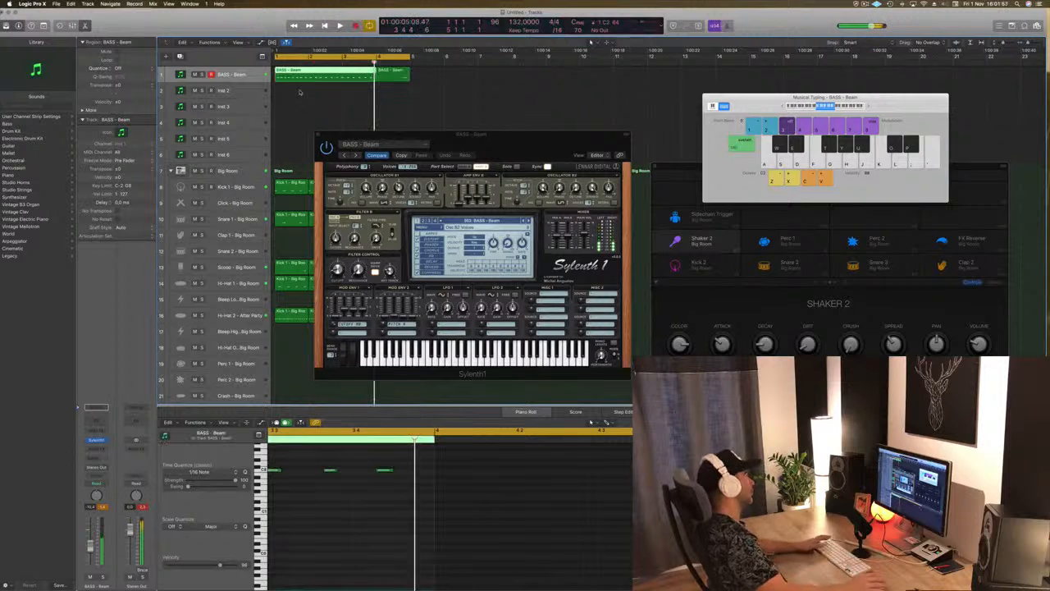
# Step: Trim the bass recording to bars 1 and 2: delete the bar 4 region, split the rest at bar 3 with Split, and delete the part after
pyautogui.click(407, 78)
pyautogui.press('Delete')
pyautogui.click(337, 78)
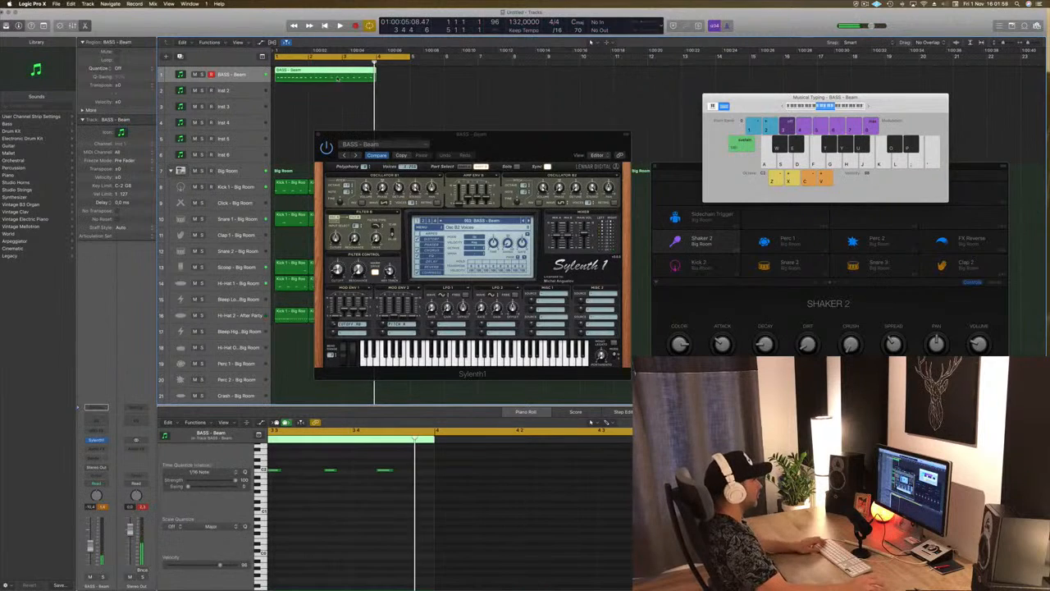
pyautogui.keyDown('super'); pyautogui.doubleClick(343, 74); pyautogui.keyUp('super')
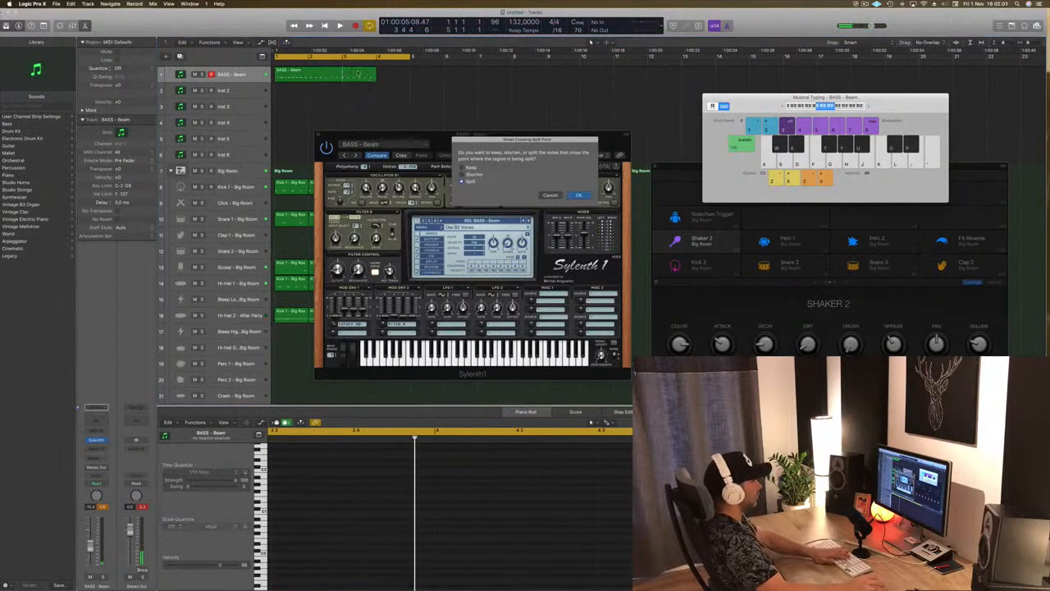
pyautogui.click(580, 195)
pyautogui.click(334, 79)
pyautogui.click(357, 79)
pyautogui.press('Delete')
pyautogui.click(330, 79)
# Step: Quantize all notes of the two-bar bass region to 1/16 Note and play the loop to check the timing
pyautogui.press('space')
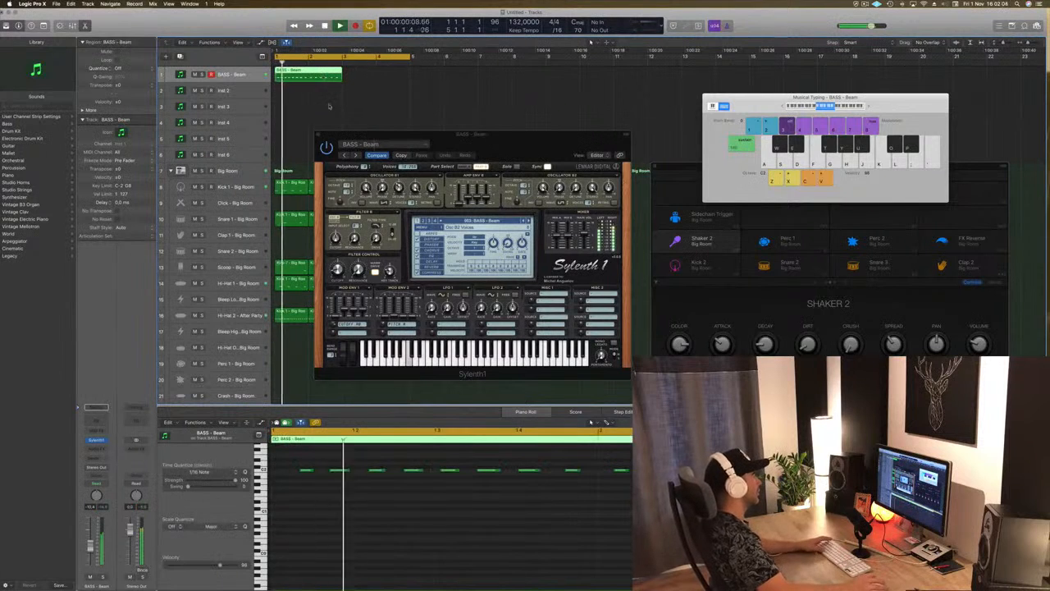
pyautogui.press('space')
pyautogui.click(425, 512)
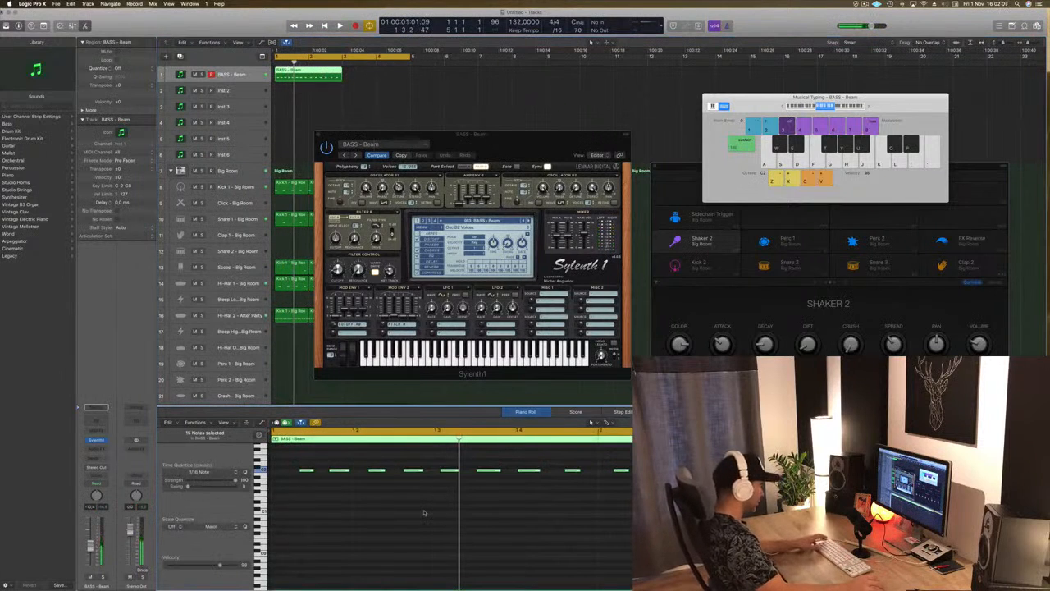
pyautogui.press('space')
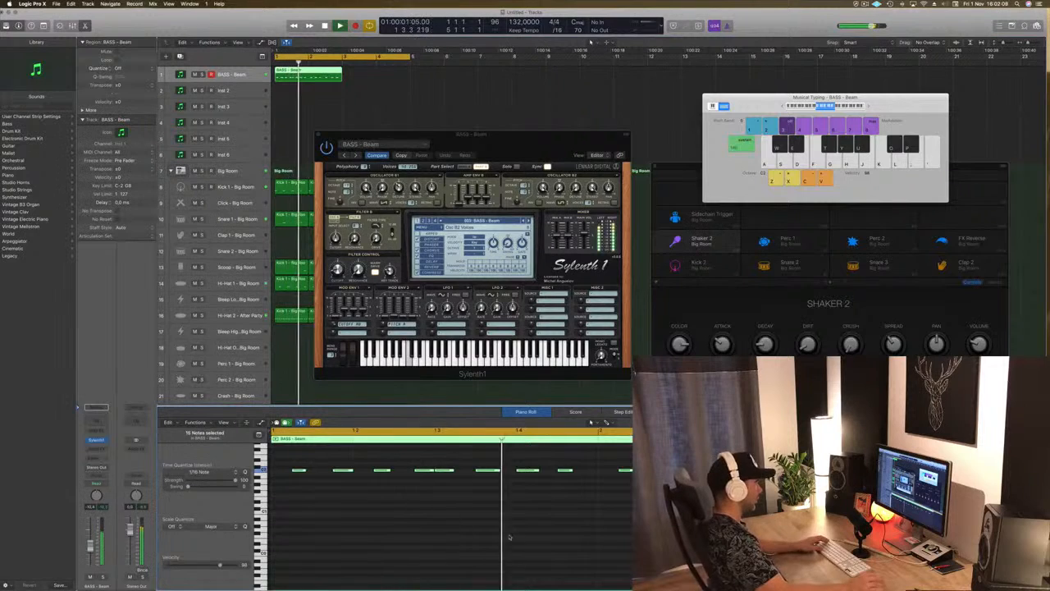
pyautogui.press('space')
pyautogui.press('space')
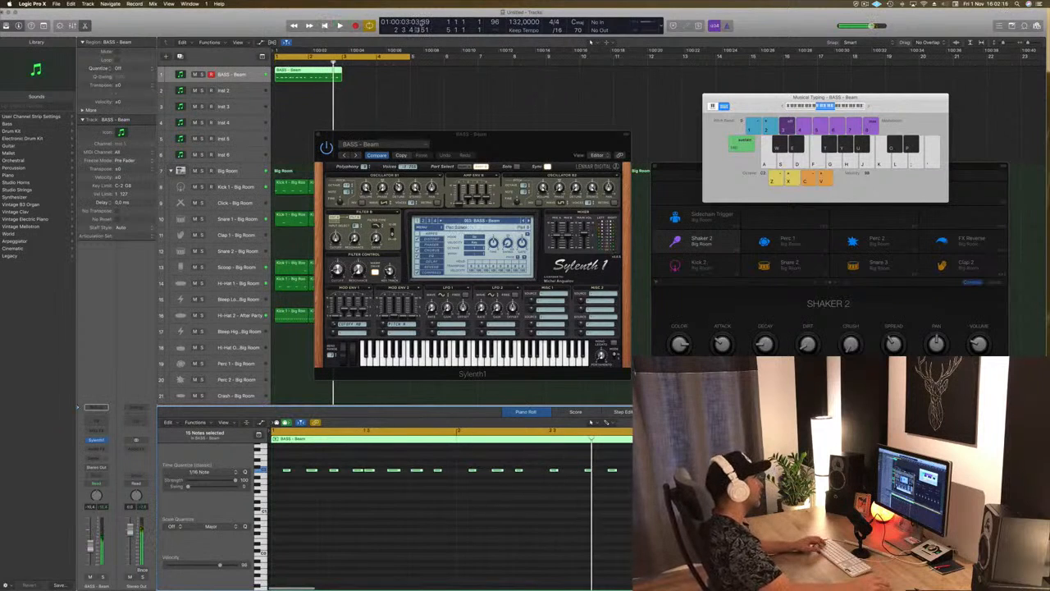
# Step: Split the bass region at bar 2, delete its second half and copy the first bar into bar 2
pyautogui.keyDown('super'); pyautogui.doubleClick(308, 73); pyautogui.keyUp('super')
pyautogui.press('Delete')
pyautogui.click(294, 75)
pyautogui.press('super+r')
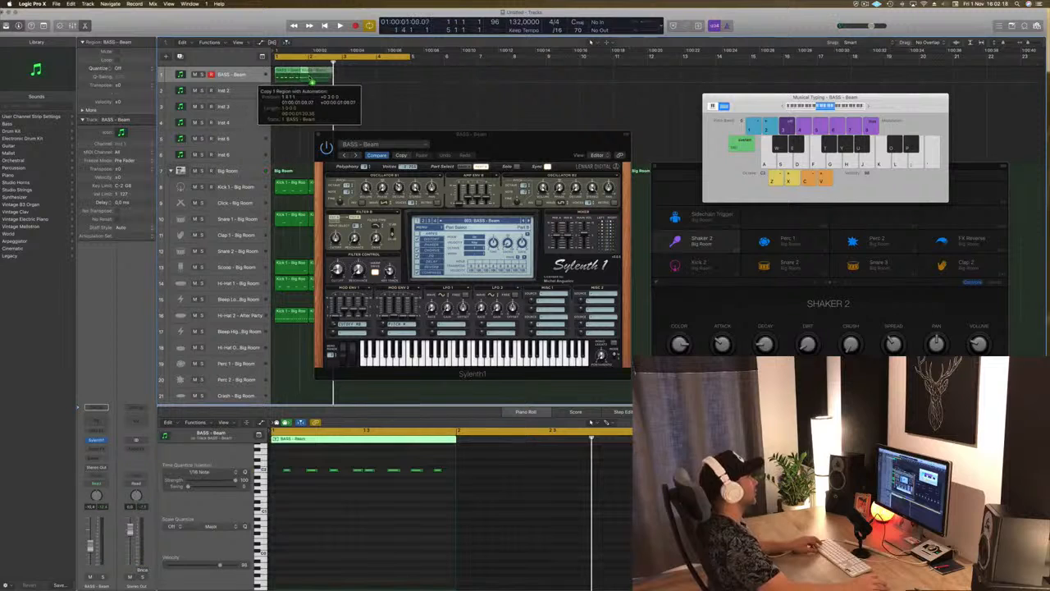
# Step: Transpose the bass notes in bar 2 upward and play the loop to hear the change
pyautogui.press('space')
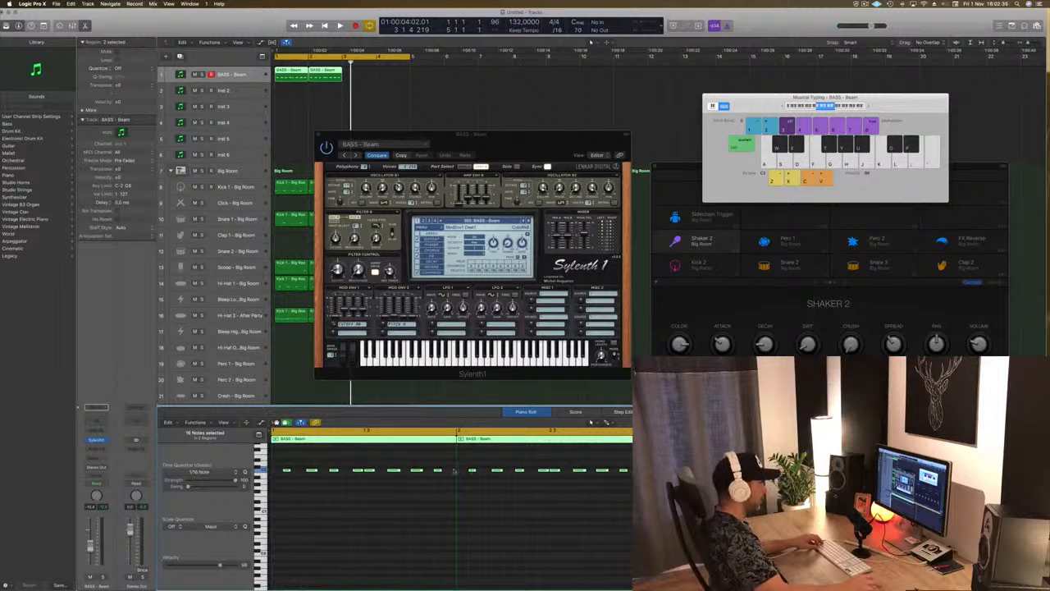
pyautogui.press('super+a')
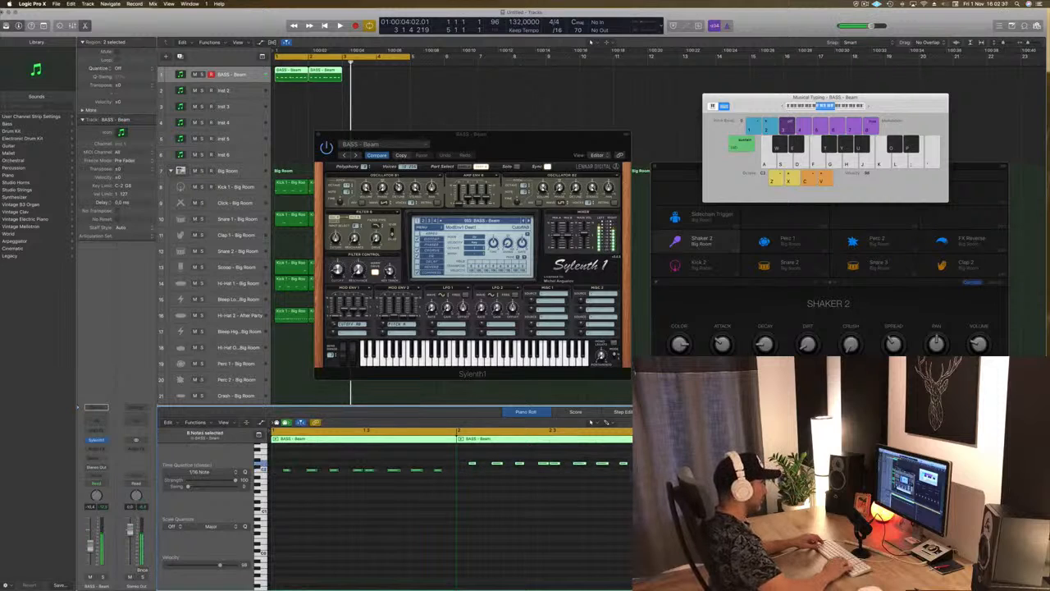
pyautogui.press('space')
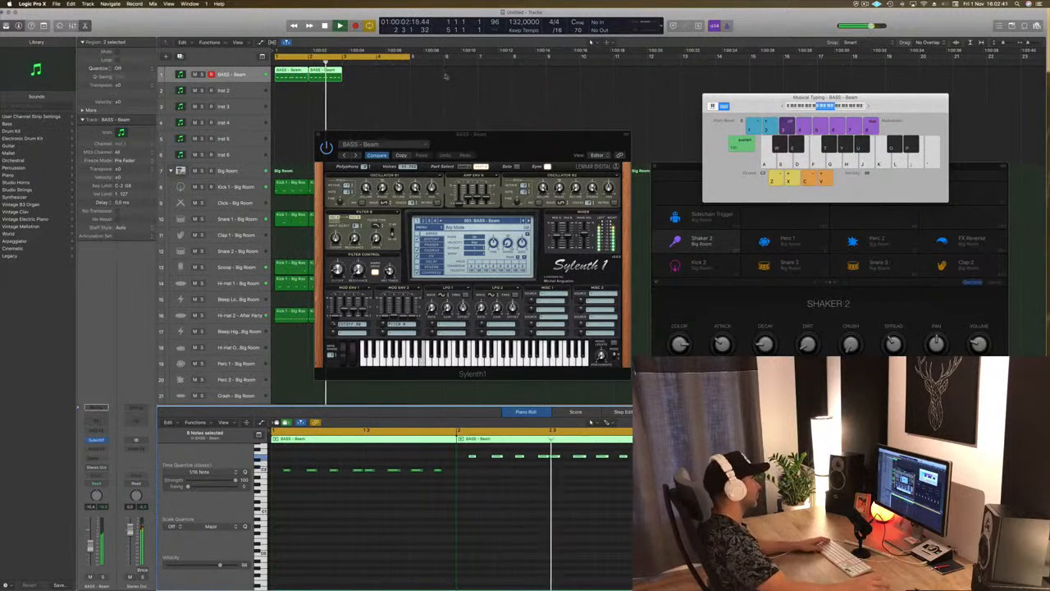
# Step: Copy the bar 2 bass region into bar 3, transpose its notes and play the loop
pyautogui.moveTo(322, 75); pyautogui.dragTo(356, 78)
pyautogui.click(656, 457)
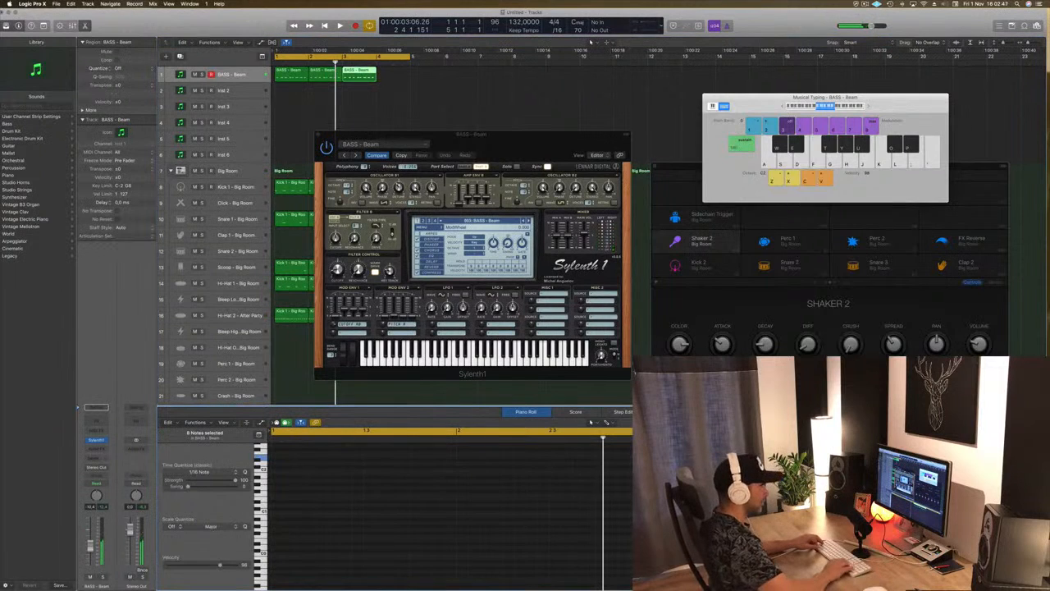
pyautogui.press('space')
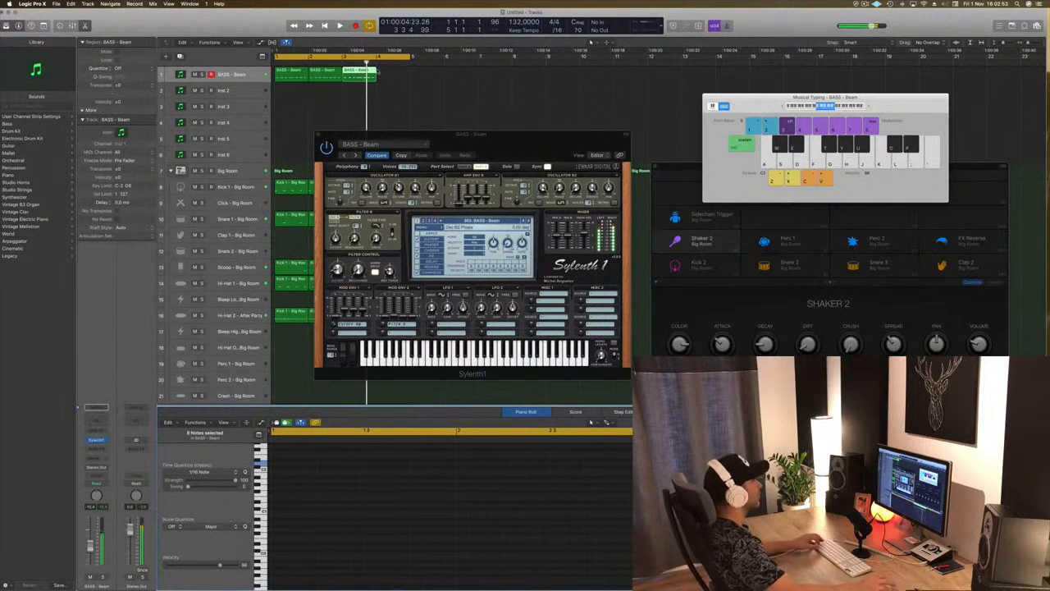
# Step: Copy the bar 3 bass region into bar 4, transpose its notes, and play the loop with the Sylenth1 window moved clear of the regions
pyautogui.moveTo(359, 71); pyautogui.dragTo(392, 74)
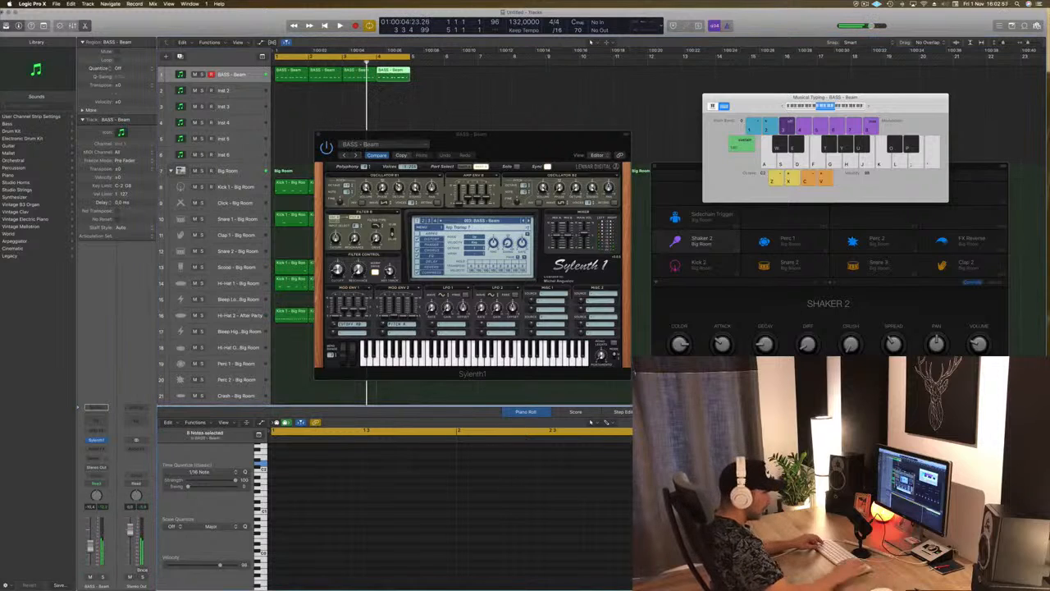
pyautogui.press('space')
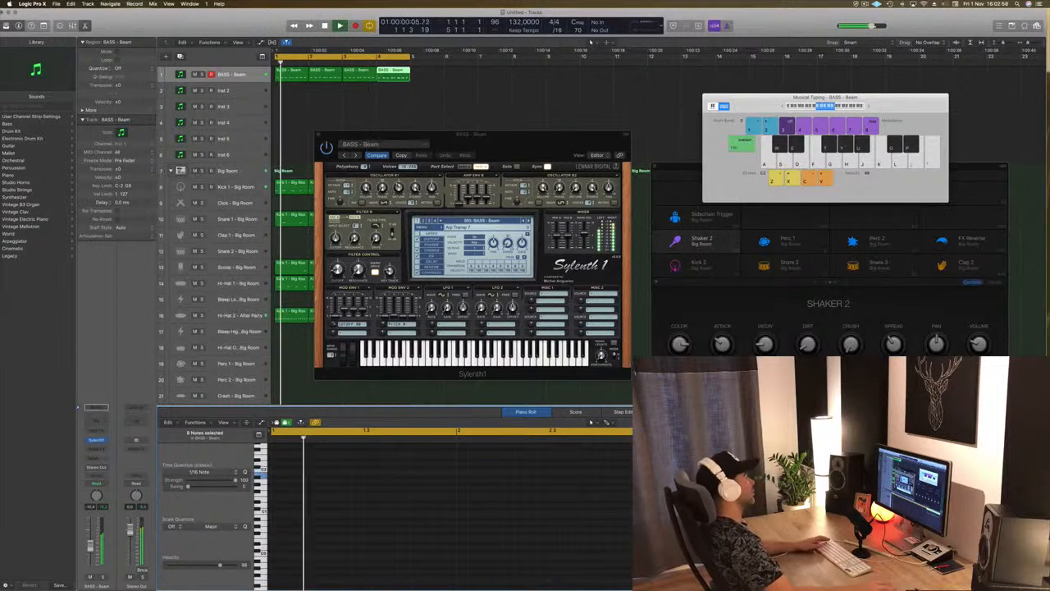
pyautogui.click(514, 124)
pyautogui.moveTo(499, 137); pyautogui.dragTo(647, 111)
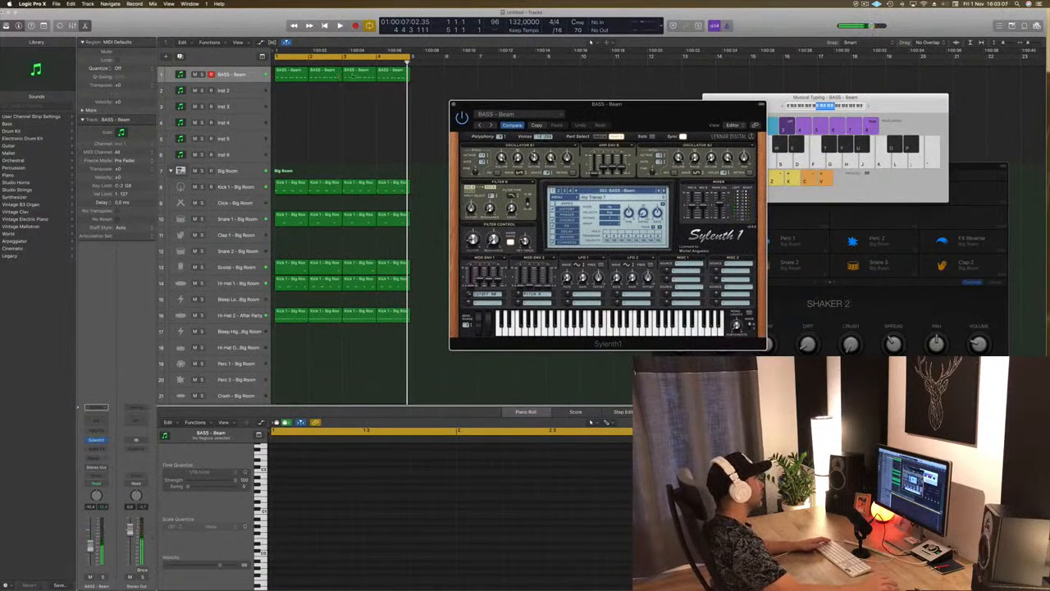
# Step: Play the four-bar loop and enlarge the BASS - Beam track row to show its notes
pyautogui.moveTo(354, 74); pyautogui.dragTo(377, 77)
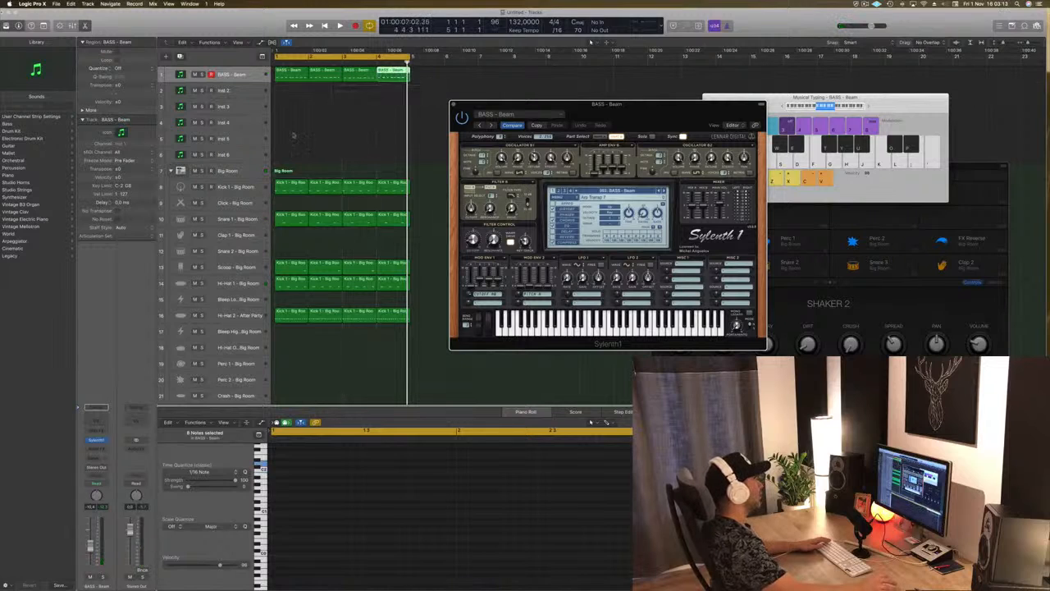
pyautogui.click(297, 133)
pyautogui.press('space')
pyautogui.click(245, 78)
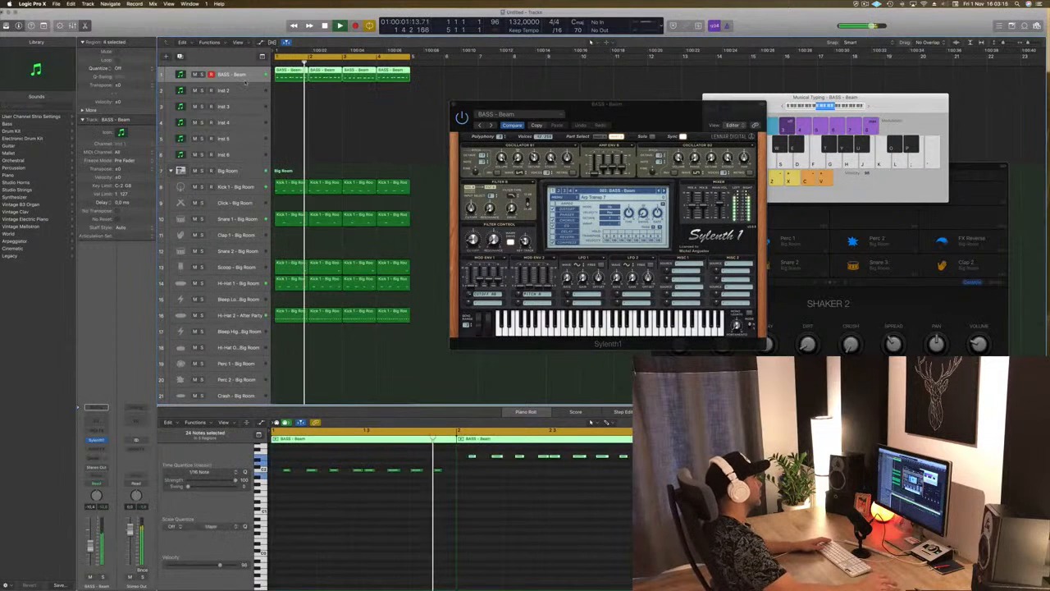
pyautogui.moveTo(244, 81); pyautogui.dragTo(244, 109)
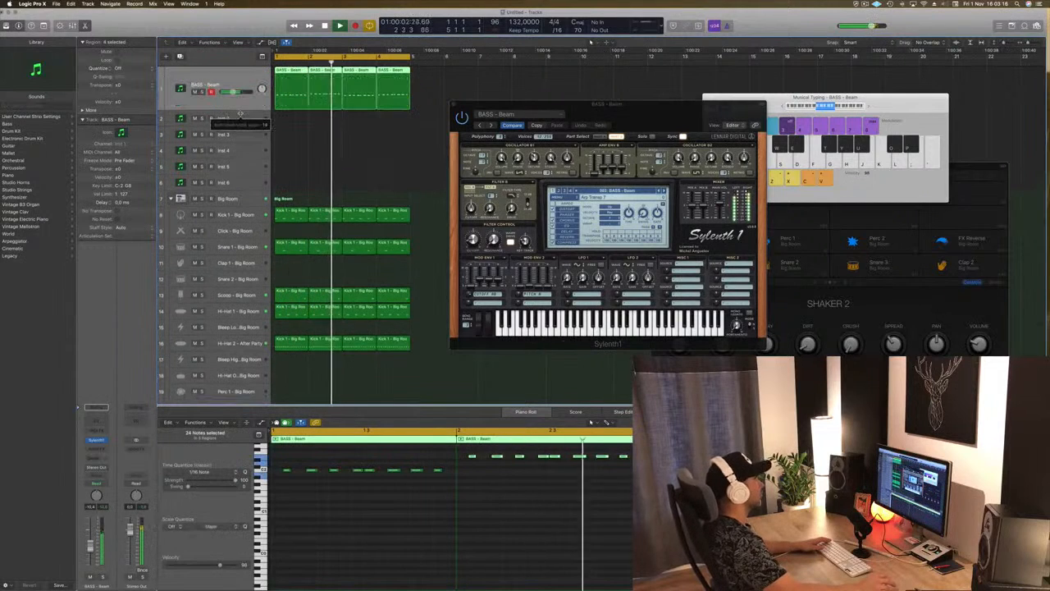
pyautogui.click(307, 153)
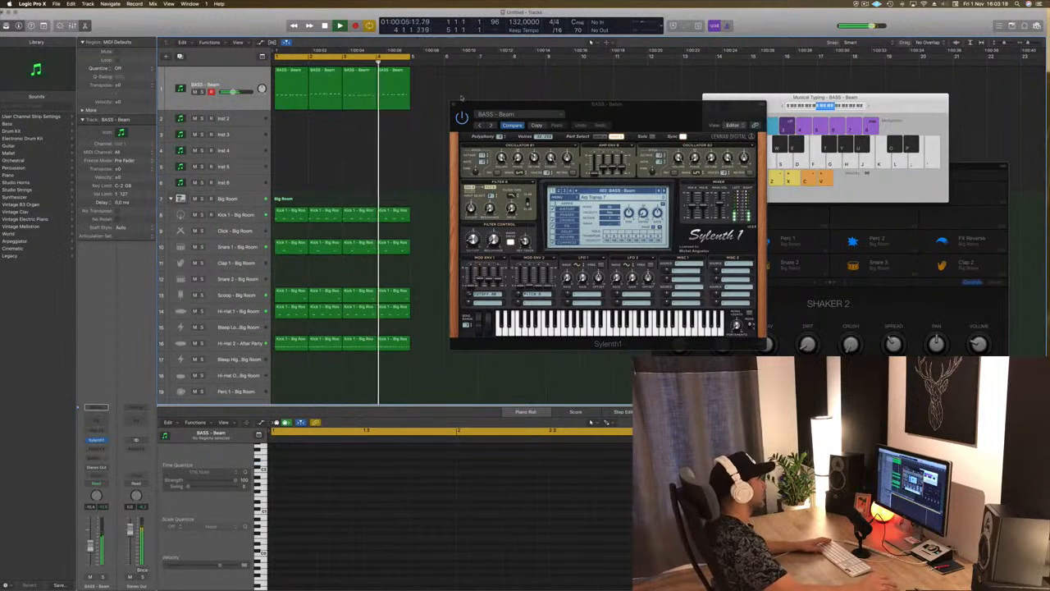
# Step: Move the Sylenth1 window clear, join the four bass regions into one four-bar region, and play the loop
pyautogui.moveTo(508, 105); pyautogui.dragTo(668, 89)
pyautogui.press('space')
pyautogui.moveTo(479, 87); pyautogui.dragTo(287, 105)
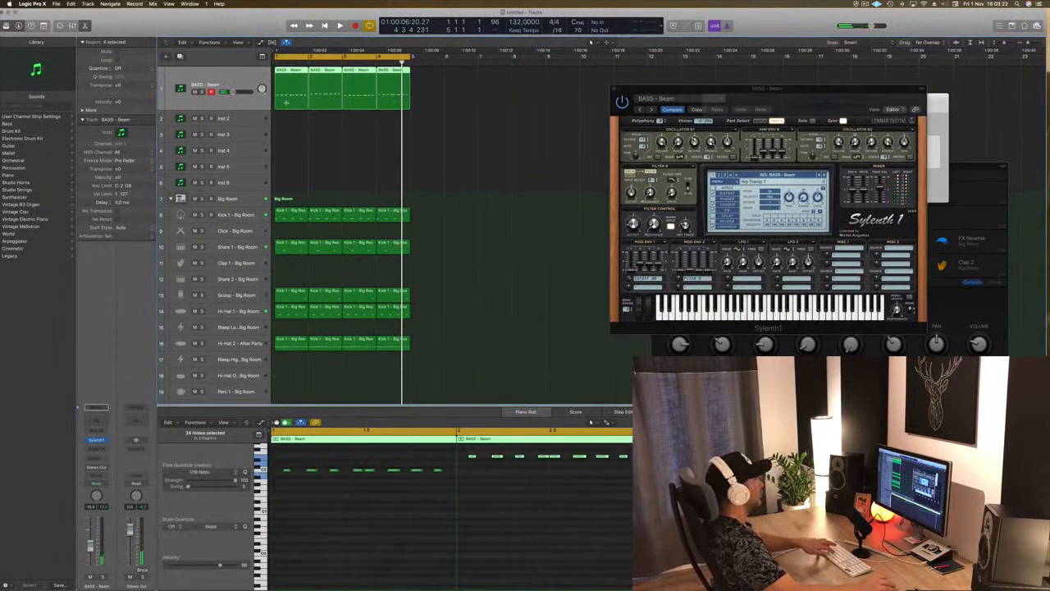
pyautogui.press('space')
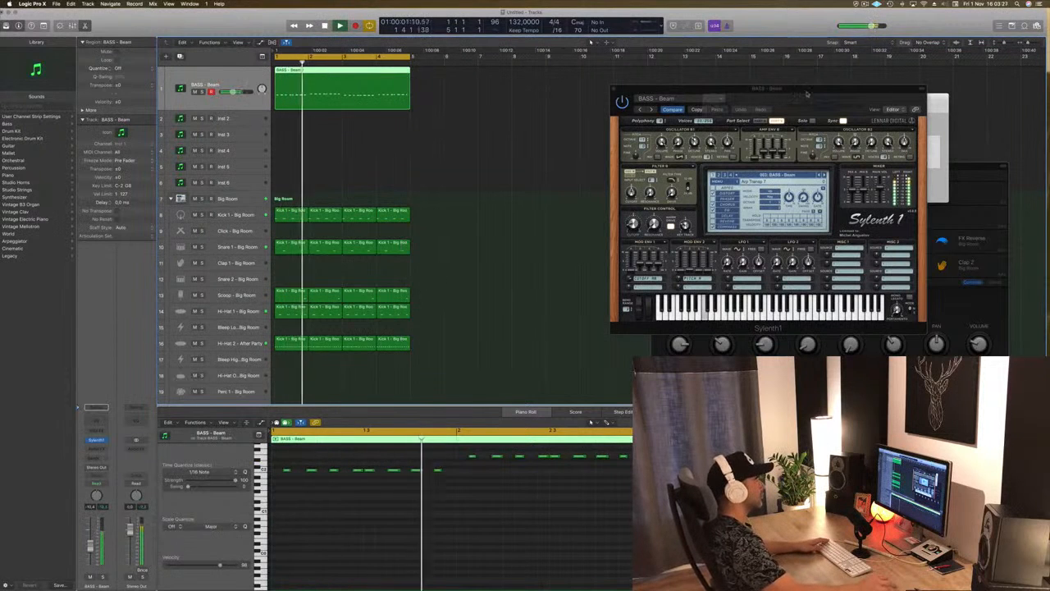
# Step: Switch the bass to the BASS - Bull$hit preset and adjust its filter control cutoff while the loop plays
pyautogui.moveTo(808, 89); pyautogui.dragTo(551, 89)
pyautogui.press('space')
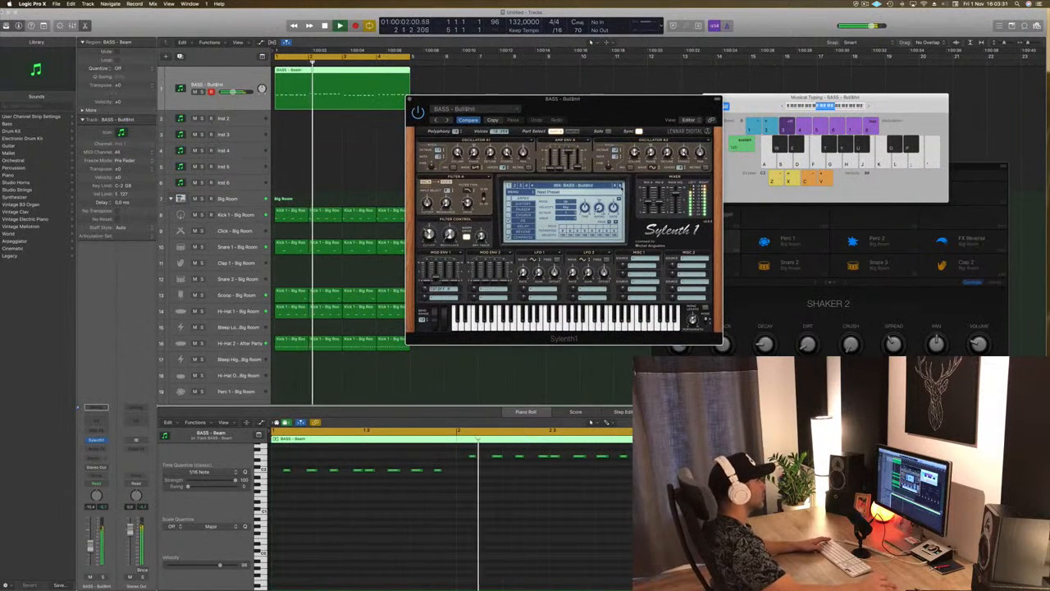
pyautogui.moveTo(636, 100); pyautogui.dragTo(680, 150)
pyautogui.press('space')
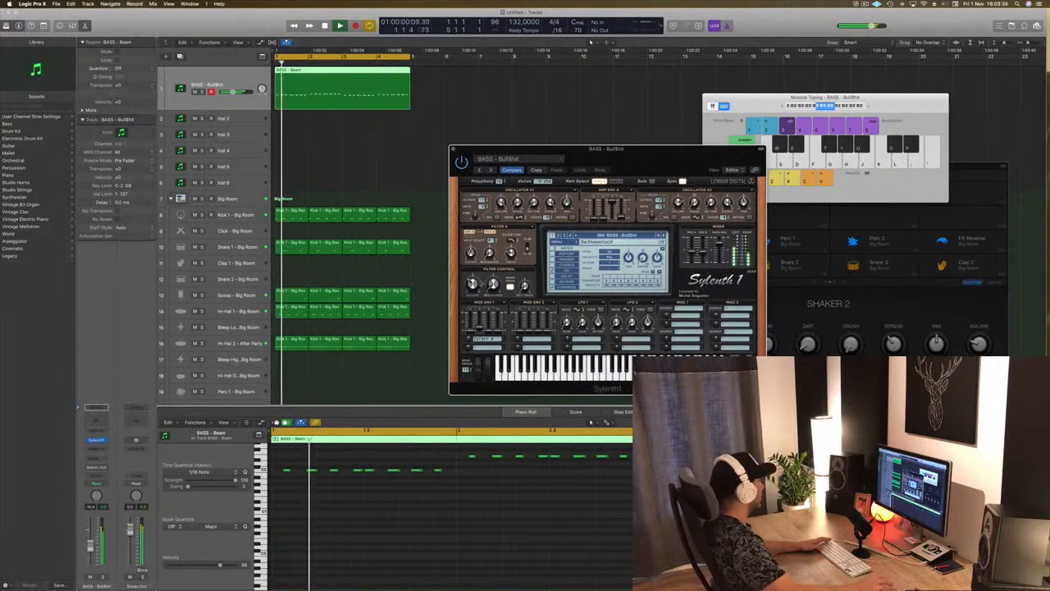
pyautogui.moveTo(473, 283); pyautogui.dragTo(474, 274)
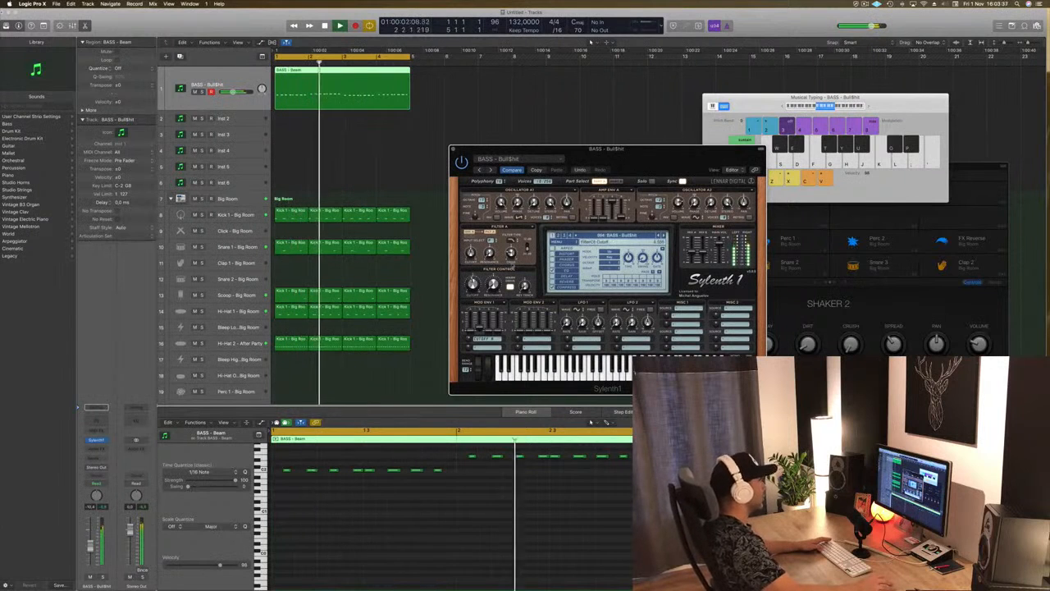
# Step: Audition the bass presets from BASS - Disko onward, past BASS - Remember, while the loop plays
pyautogui.click(664, 236)
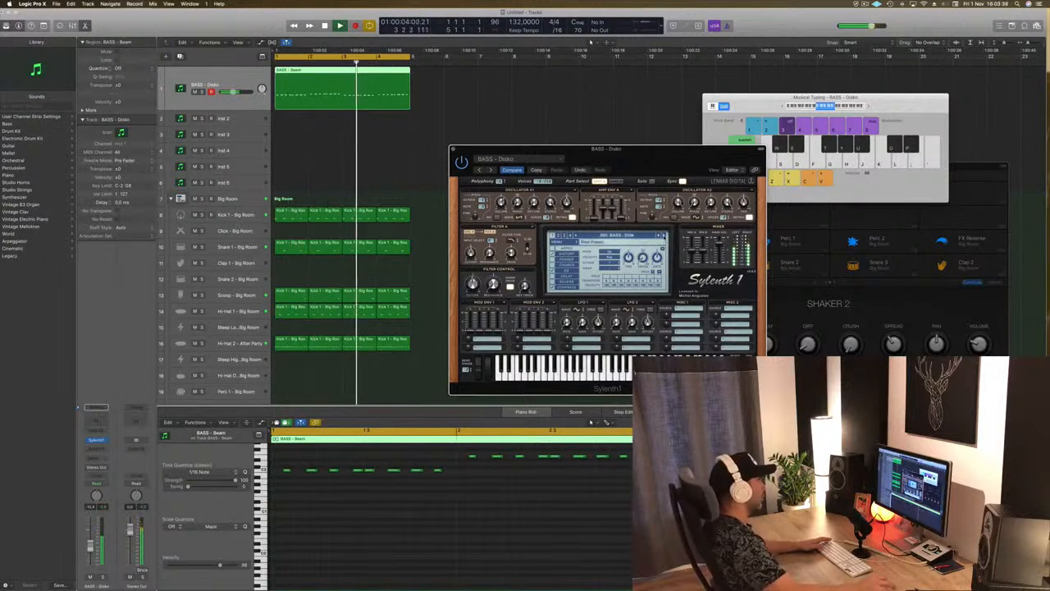
pyautogui.click(664, 236)
pyautogui.click(663, 237)
pyautogui.click(664, 236)
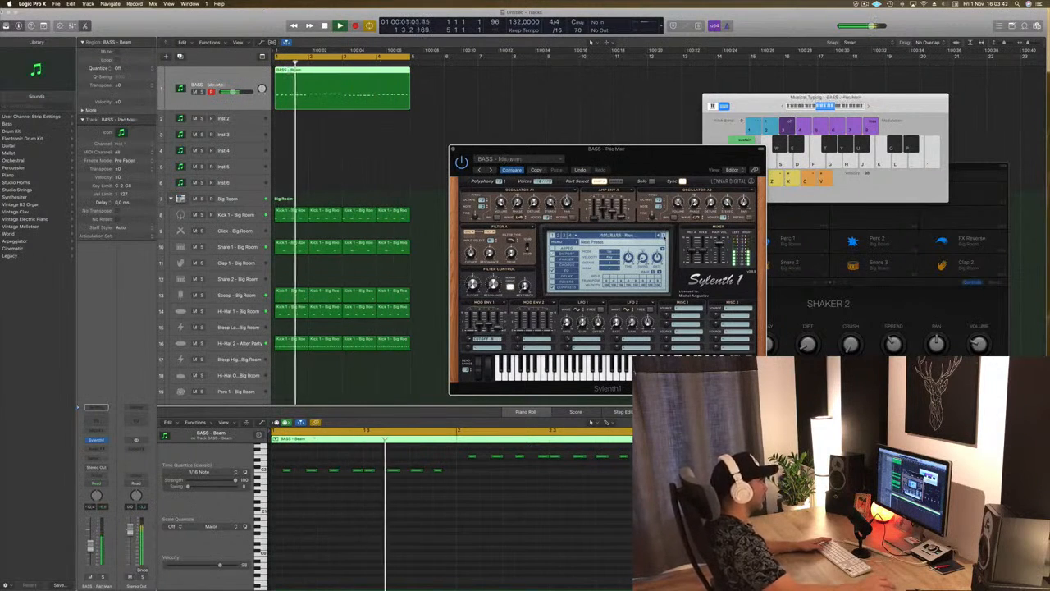
pyautogui.click(664, 237)
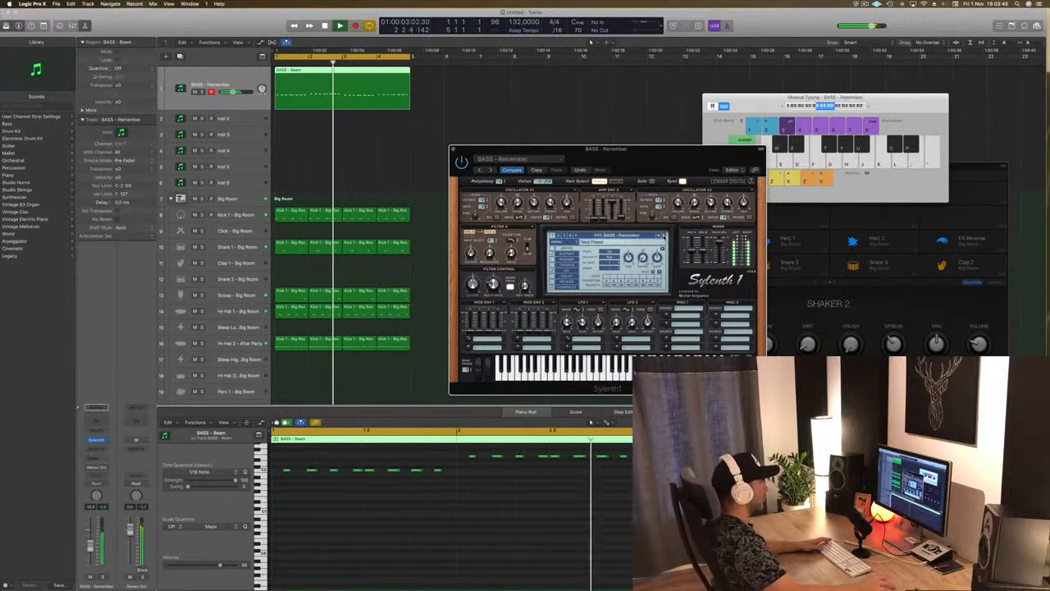
pyautogui.click(663, 237)
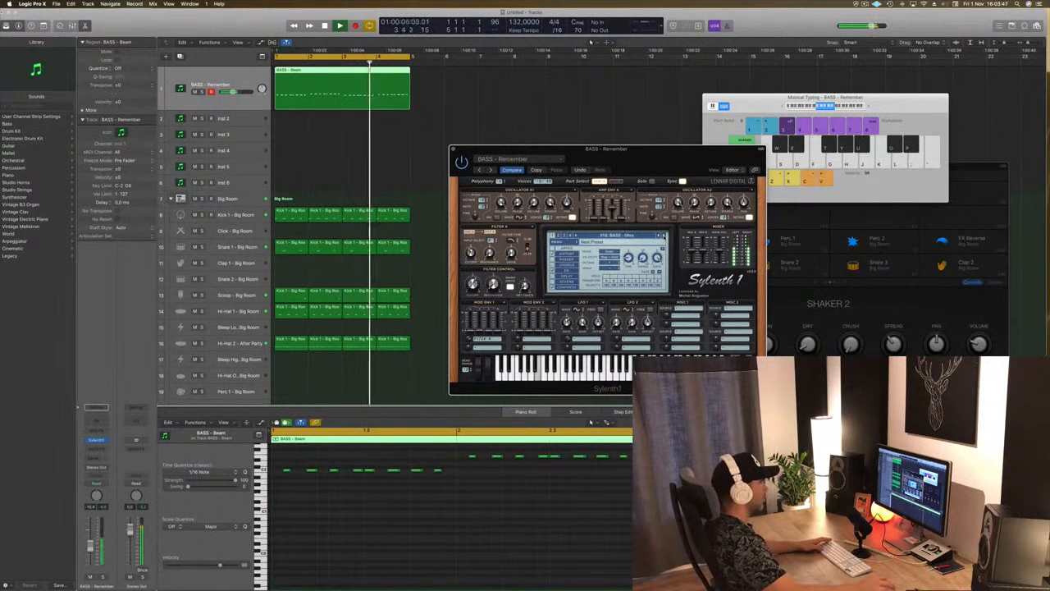
pyautogui.click(664, 236)
# Step: Reselect the BASS - Beam preset from the preset list and try the presets after it
pyautogui.click(659, 235)
pyautogui.click(658, 236)
pyautogui.click(658, 235)
pyautogui.click(621, 237)
pyautogui.click(621, 246)
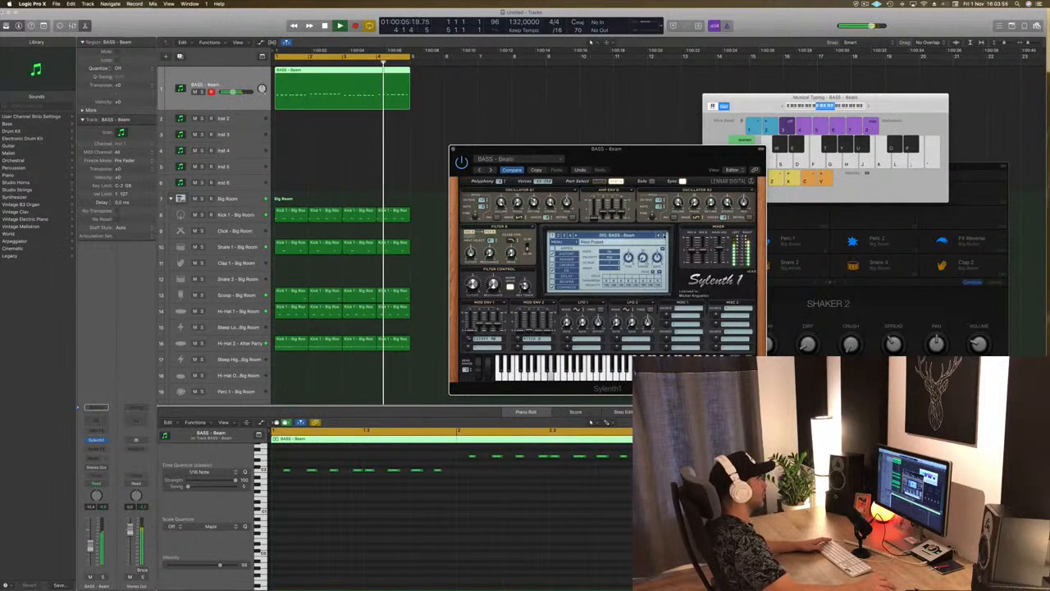
pyautogui.click(663, 235)
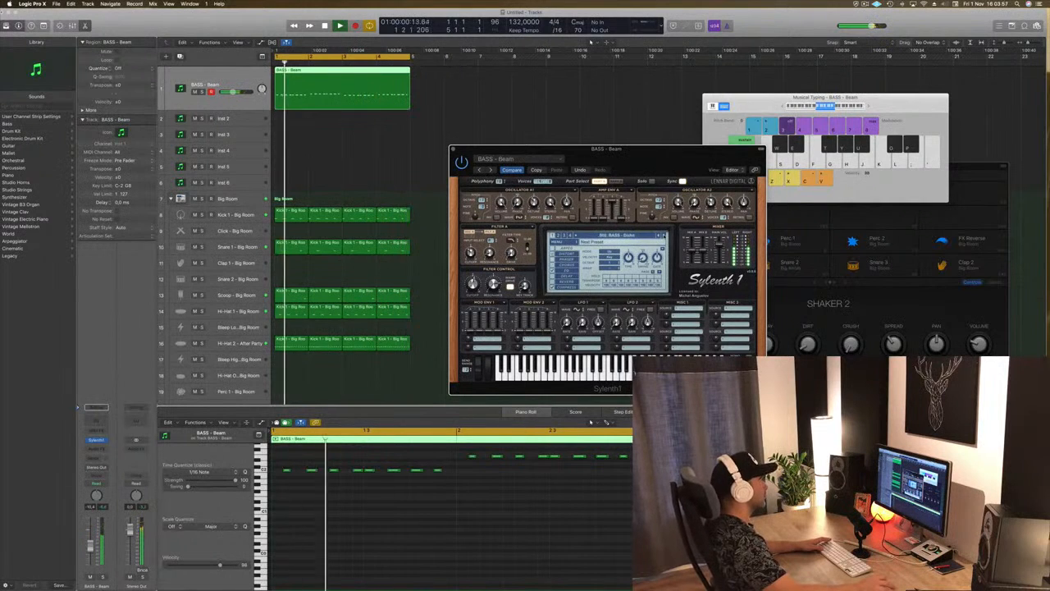
# Step: Load the BASS - XZL preset, step back to BASS - Shooter, and move the Sylenth1 window away from the regions
pyautogui.click(607, 235)
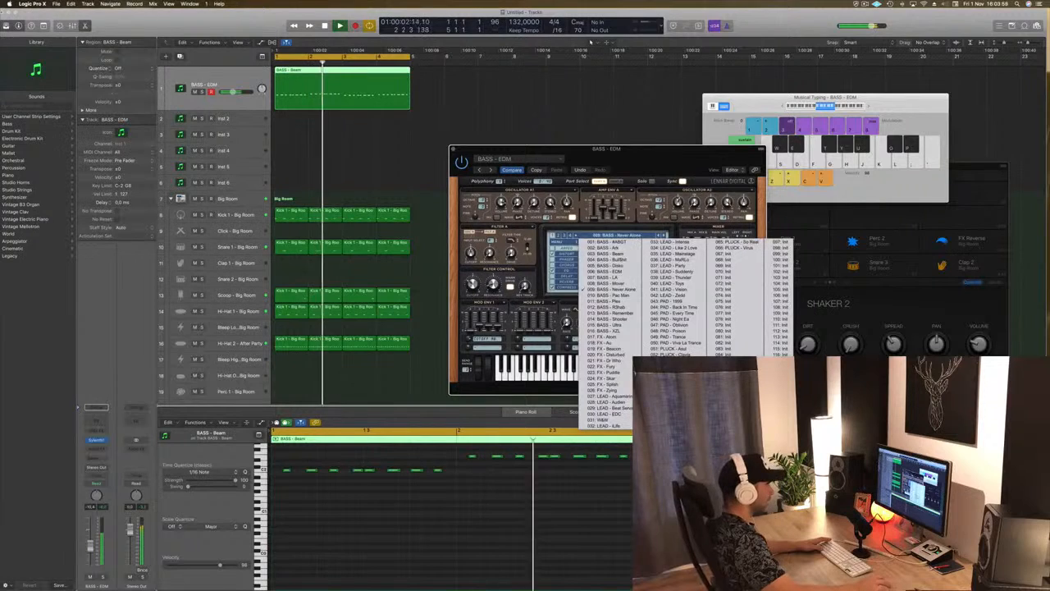
pyautogui.click(619, 331)
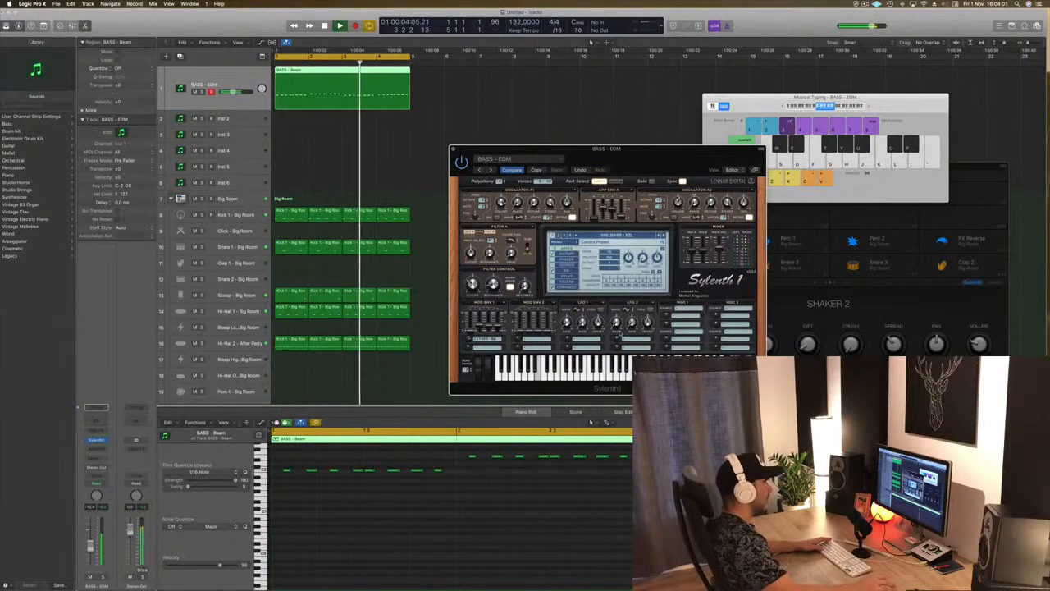
pyautogui.click(659, 236)
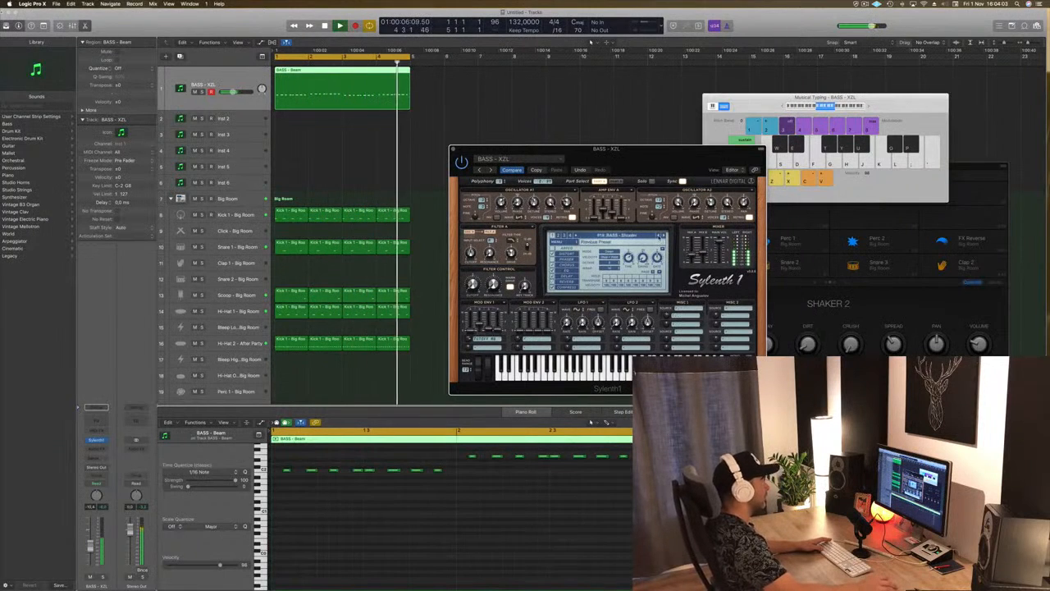
pyautogui.moveTo(652, 156); pyautogui.dragTo(725, 132)
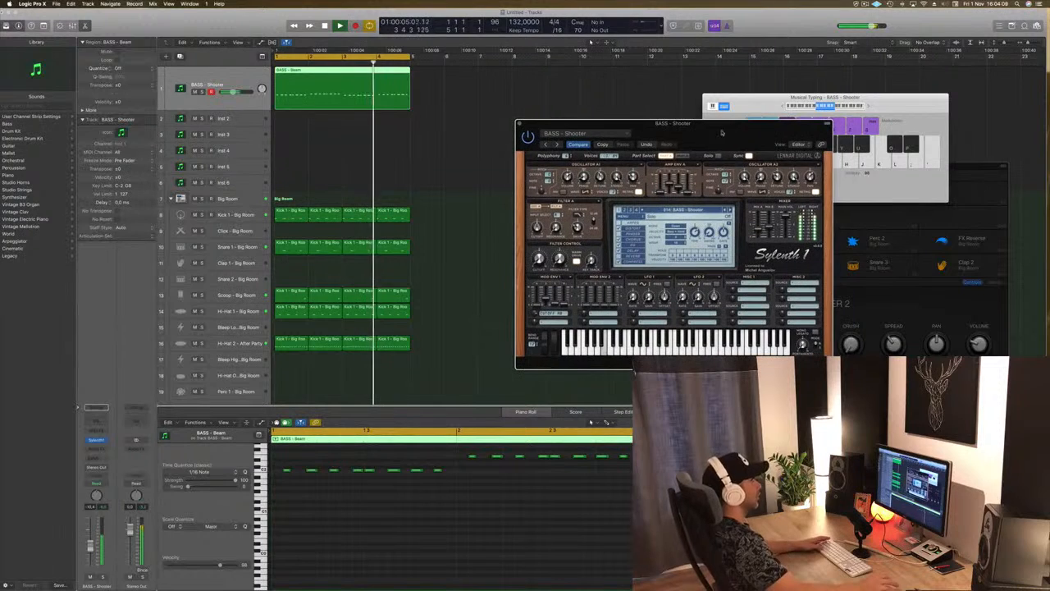
# Step: Copy the bass region onto the Inst 2 track and delete all but the first note of each bar
pyautogui.moveTo(329, 73); pyautogui.dragTo(334, 131)
pyautogui.scroll(-3, 360, 519)
pyautogui.click(330, 505)
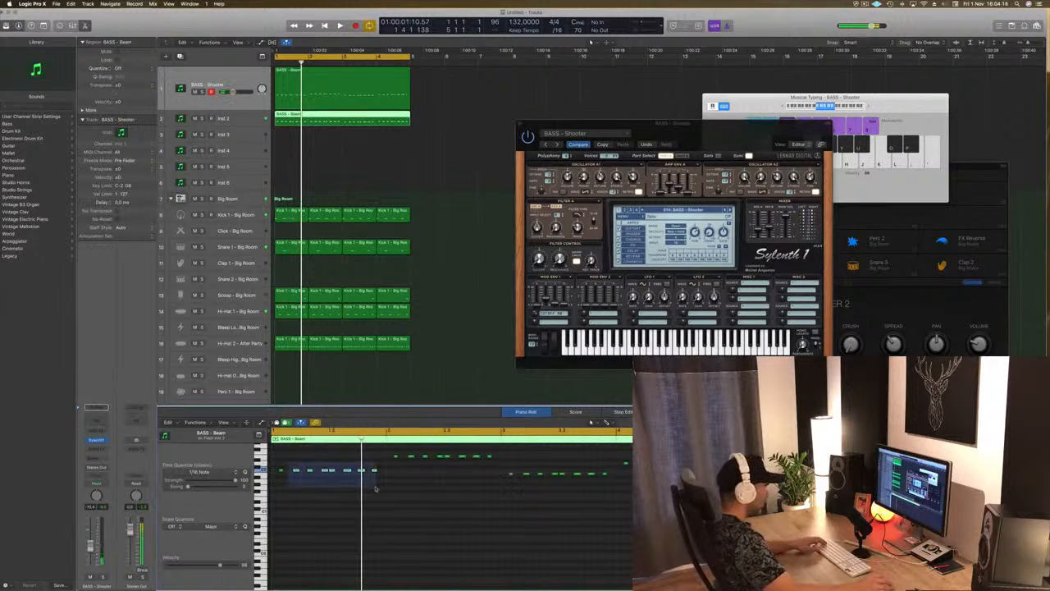
pyautogui.moveTo(375, 489); pyautogui.dragTo(375, 489)
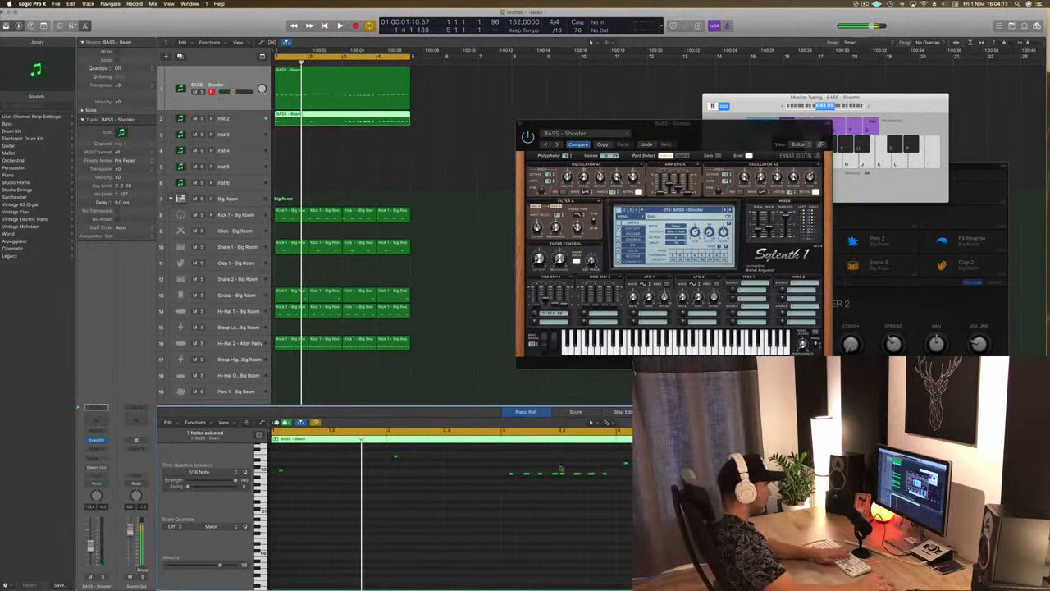
pyautogui.moveTo(522, 467); pyautogui.dragTo(632, 495)
pyautogui.press('Delete')
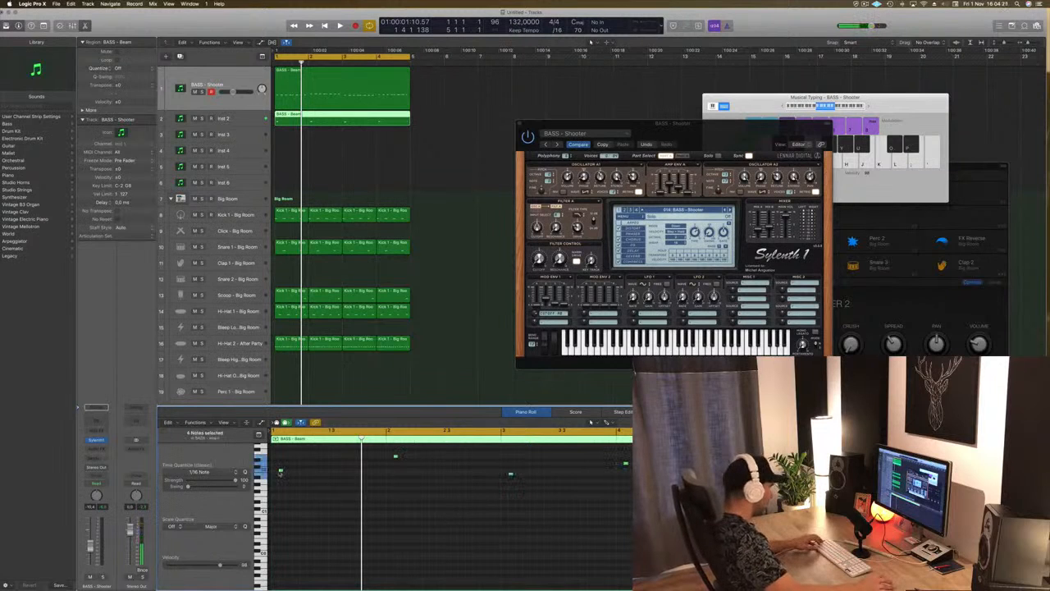
# Step: Align the four remaining Inst 2 notes with their bar starts and lengthen each to a full bar
pyautogui.moveTo(281, 472); pyautogui.dragTo(273, 471)
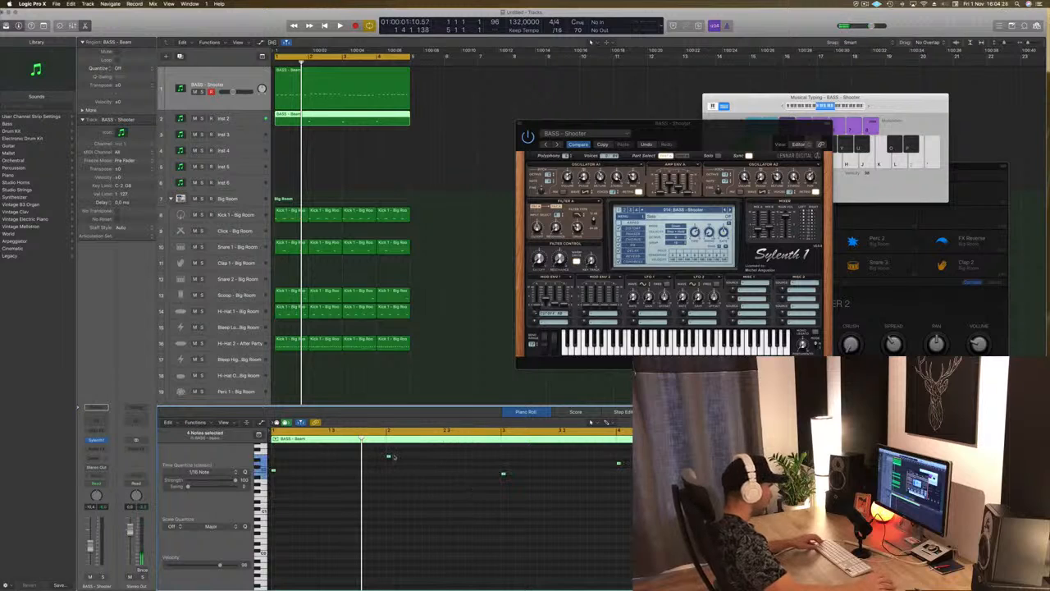
pyautogui.moveTo(390, 456); pyautogui.dragTo(496, 471)
pyautogui.scroll(-5, 462, 502)
pyautogui.moveTo(329, 464); pyautogui.dragTo(640, 531)
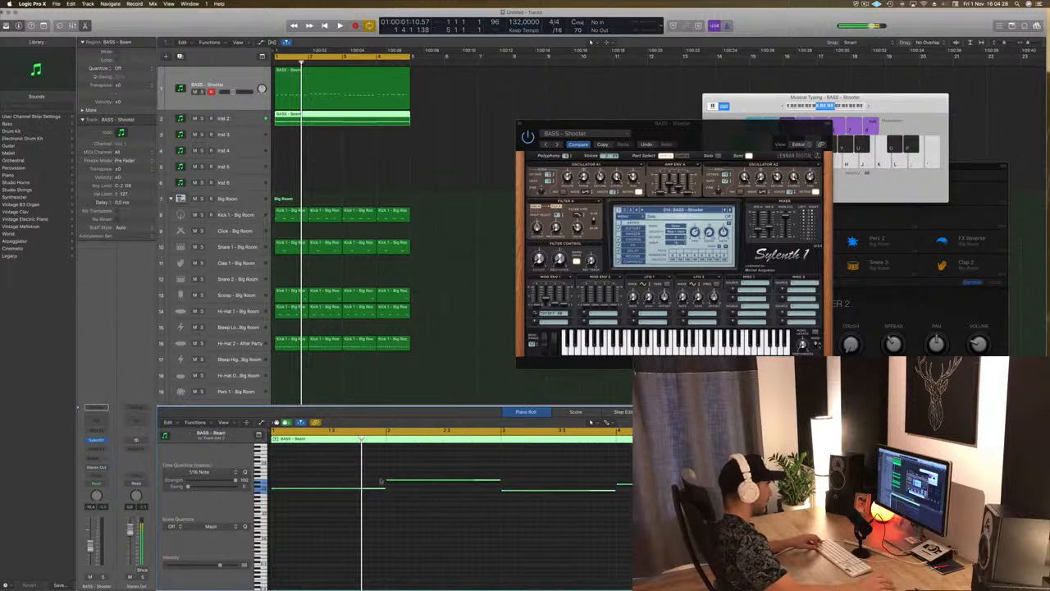
# Step: Duplicate the four long notes at a higher pitch and enlarge the Inst 2 track row
pyautogui.moveTo(304, 490); pyautogui.dragTo(305, 469)
pyautogui.click(251, 117)
pyautogui.moveTo(249, 125); pyautogui.dragTo(248, 170)
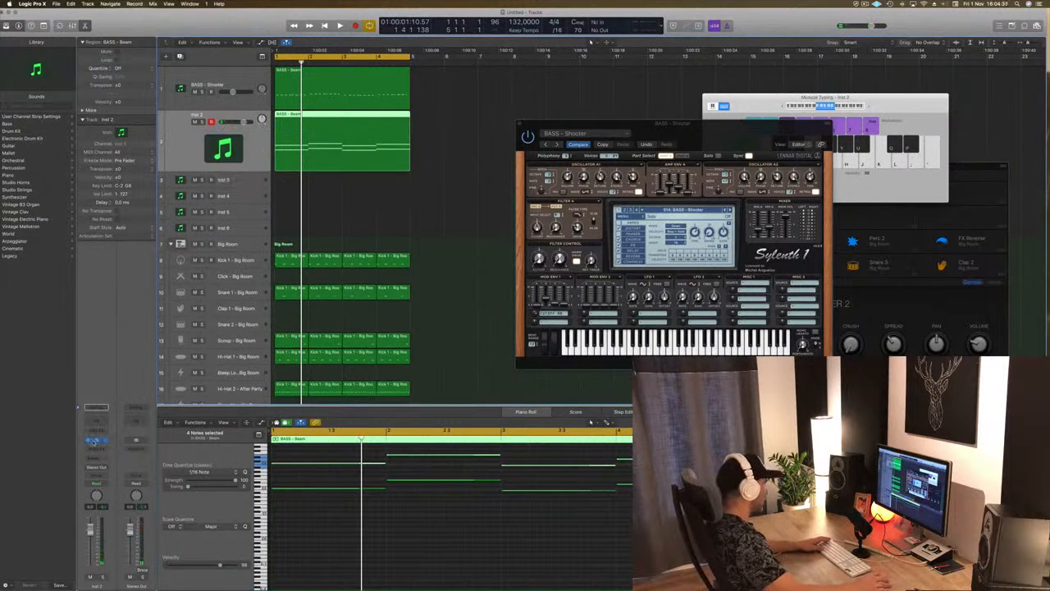
# Step: Open Sylenth1 on the Inst 2 track and load the soundbank that starts with ARP - Acid Thing 1
pyautogui.click(95, 440)
pyautogui.moveTo(239, 28); pyautogui.dragTo(624, 175)
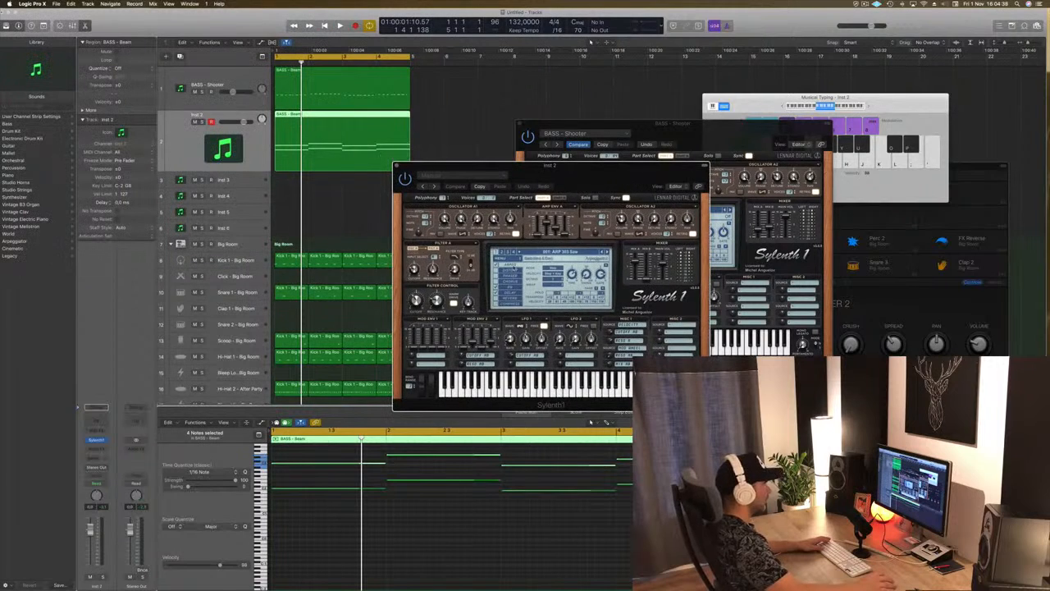
pyautogui.click(498, 260)
pyautogui.moveTo(508, 272)
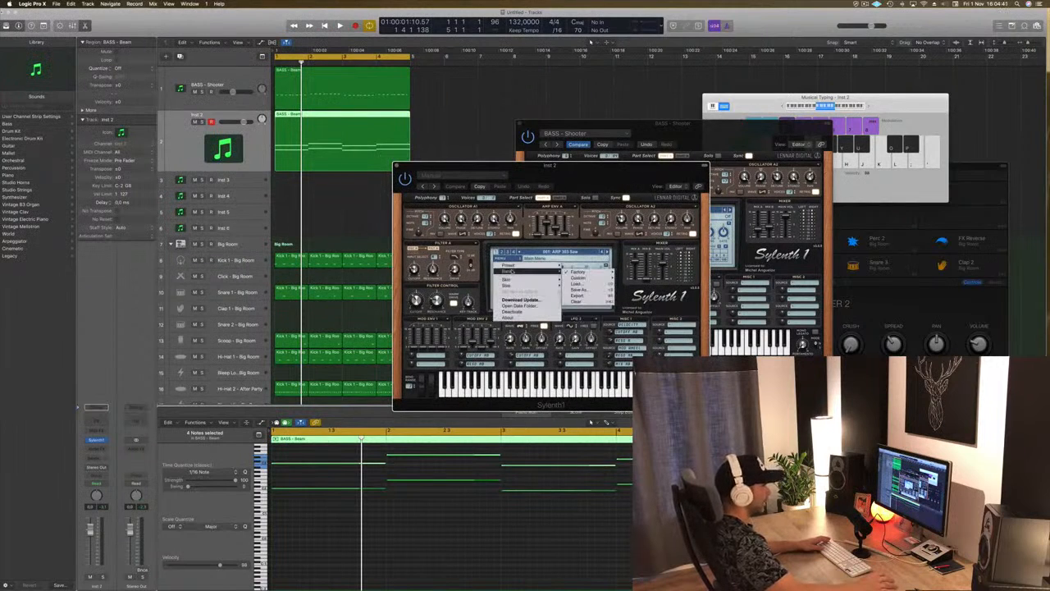
pyautogui.moveTo(597, 274)
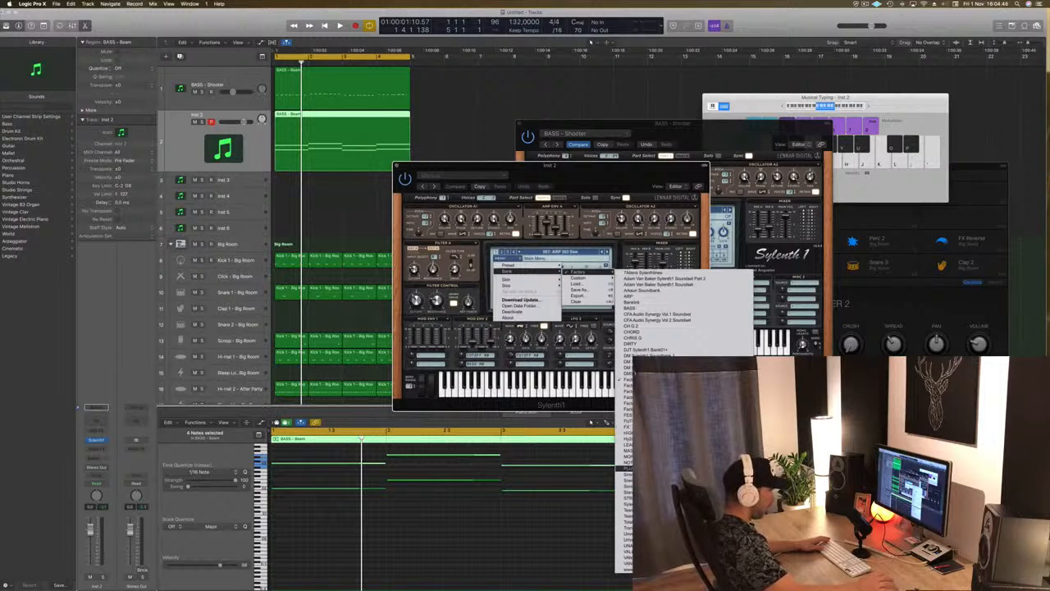
pyautogui.click(628, 509)
pyautogui.moveTo(576, 172); pyautogui.dragTo(694, 176)
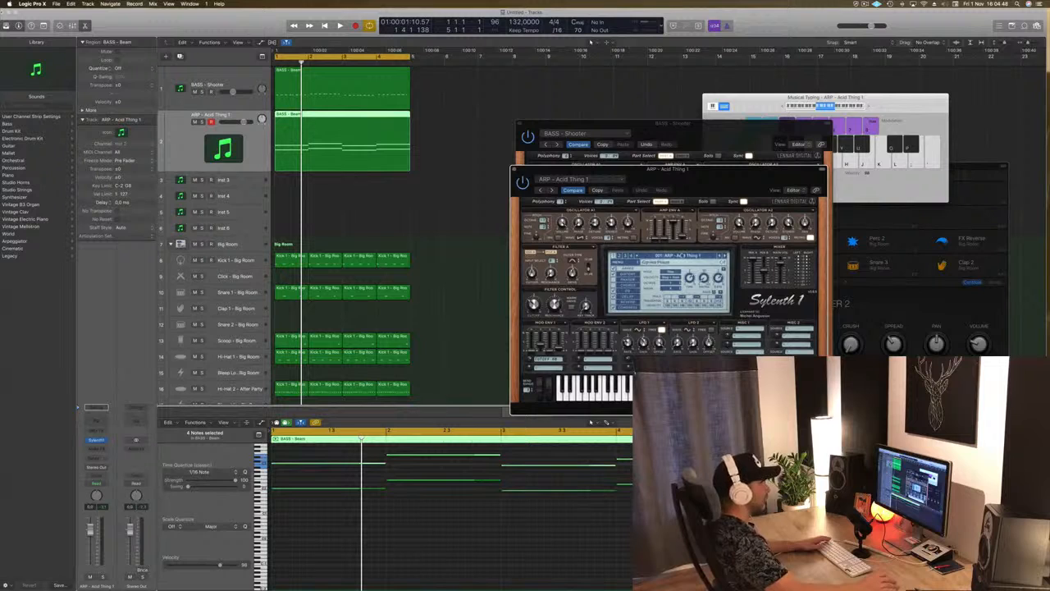
# Step: Load the PAD - Anjuna Pad preset on the second instrument track and play the loop with it
pyautogui.click(671, 256)
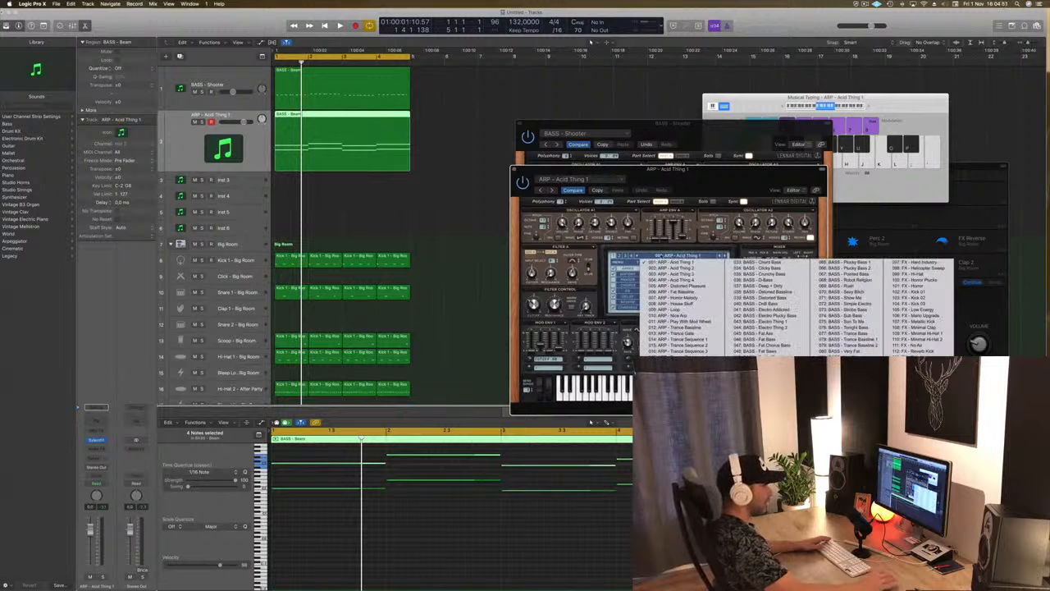
pyautogui.click(918, 387)
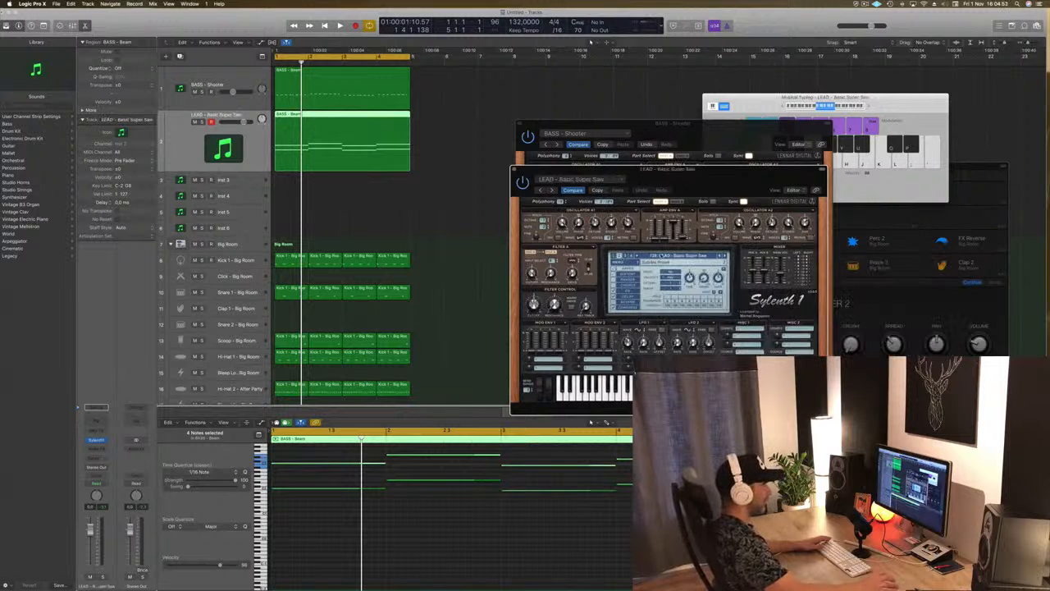
pyautogui.click(672, 256)
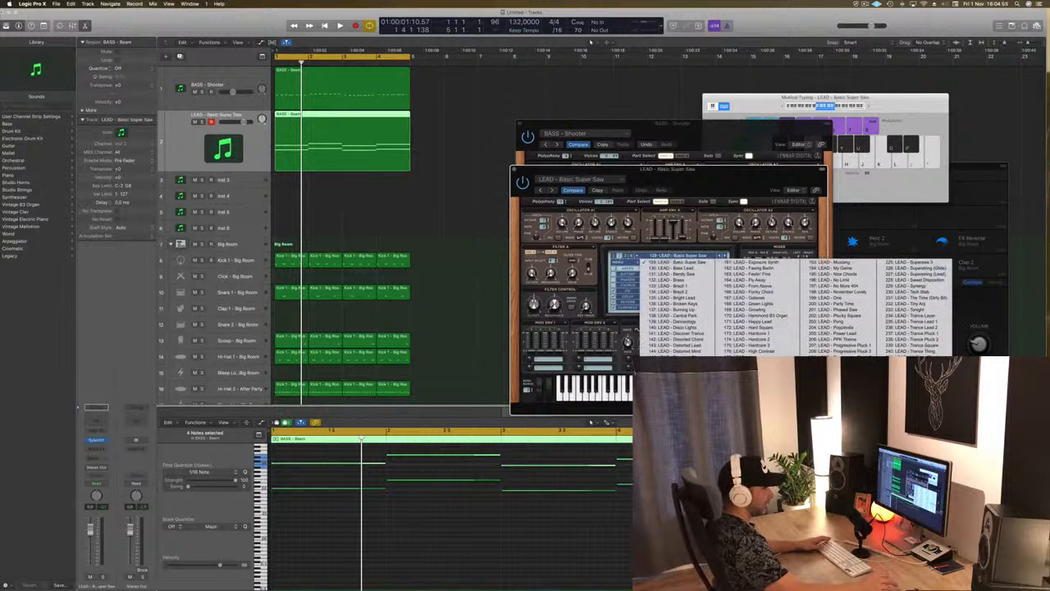
pyautogui.click(909, 387)
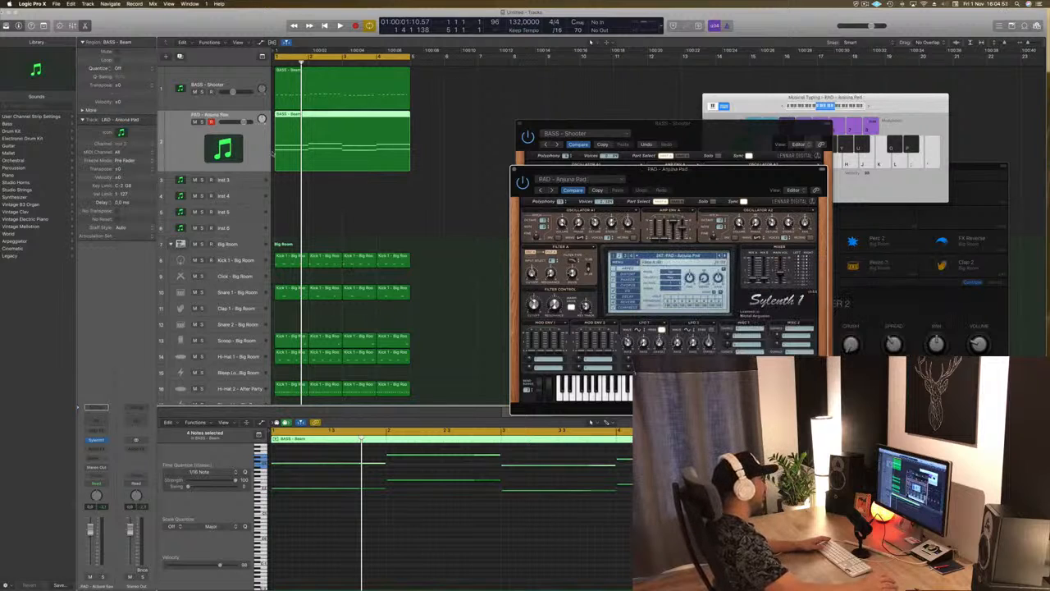
pyautogui.press('space')
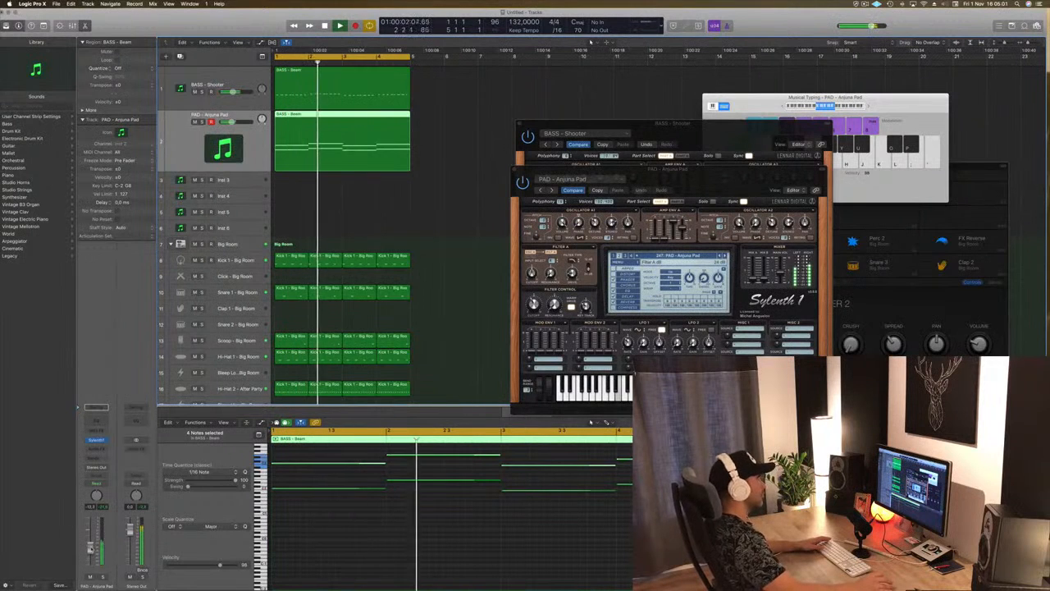
pyautogui.moveTo(725, 186); pyautogui.dragTo(691, 166)
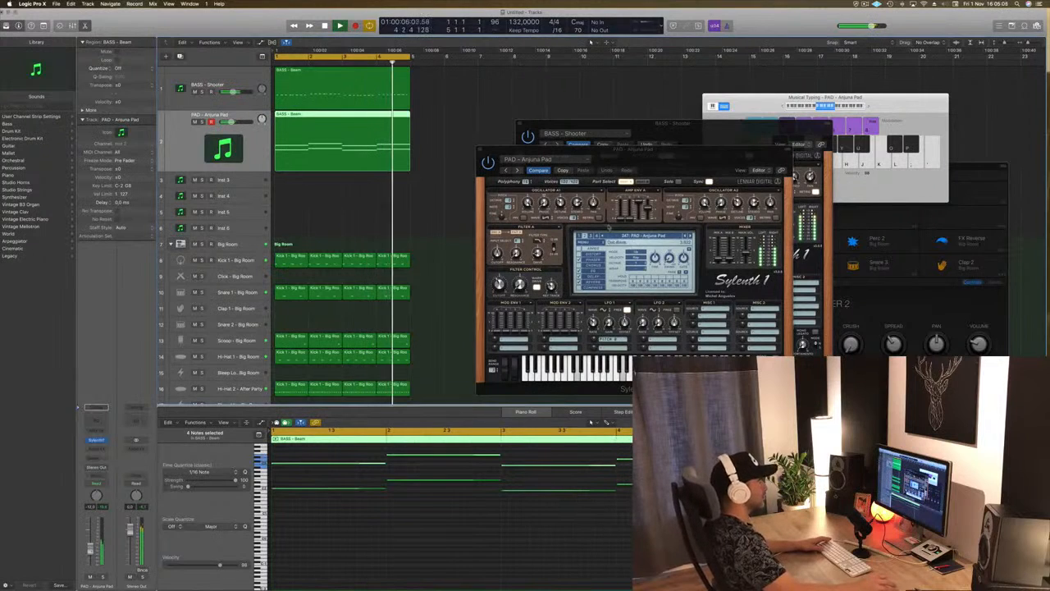
# Step: Audition the pad presets that follow PAD - Anjuna Pad during playback and settle on PAD - Moog Pad for the second track
pyautogui.moveTo(691, 166); pyautogui.dragTo(674, 172)
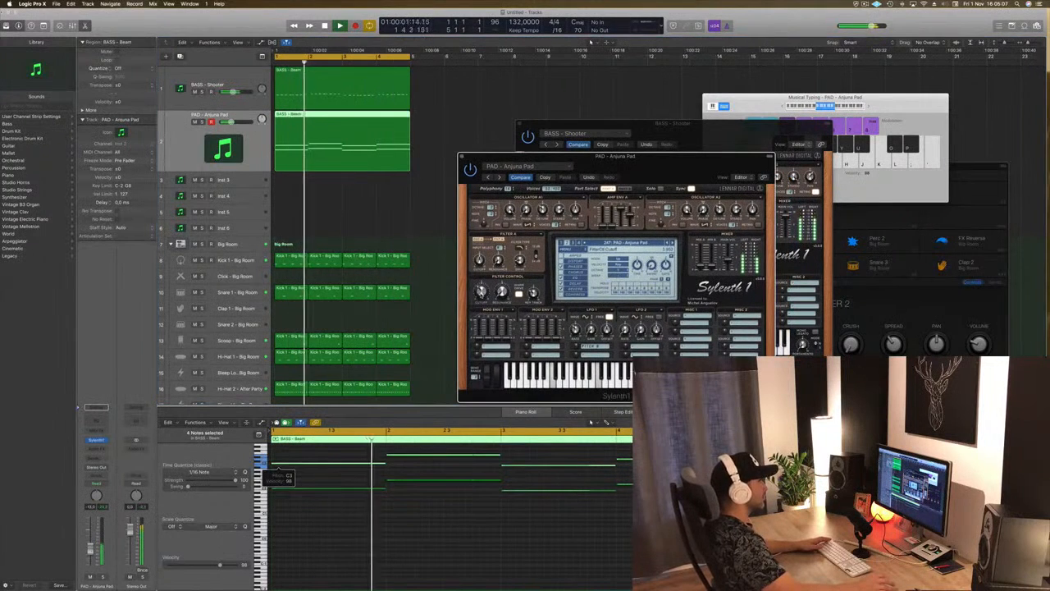
pyautogui.press(']')
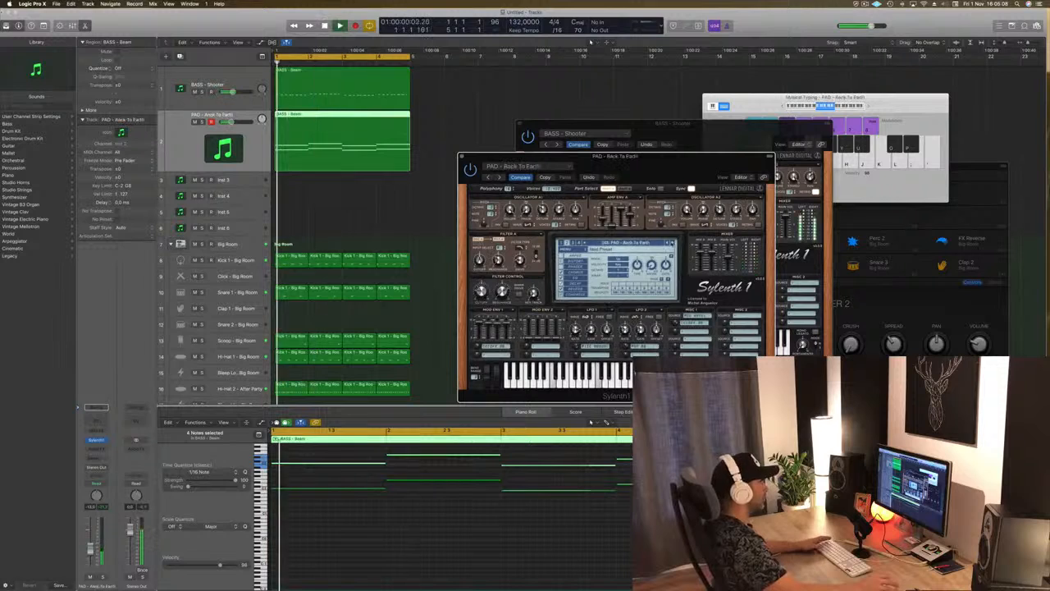
pyautogui.press(']')
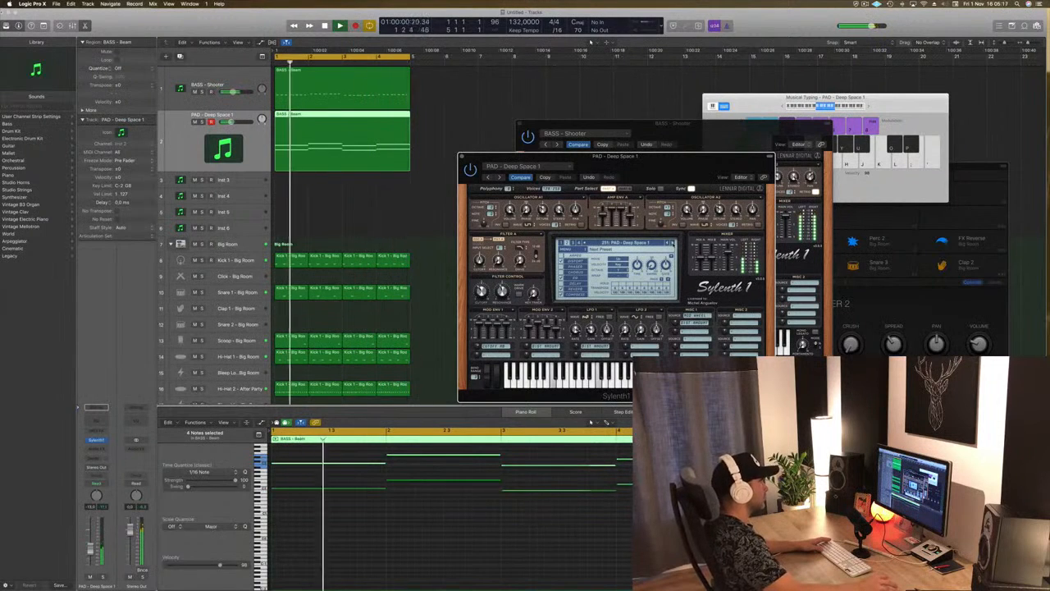
pyautogui.press(']')
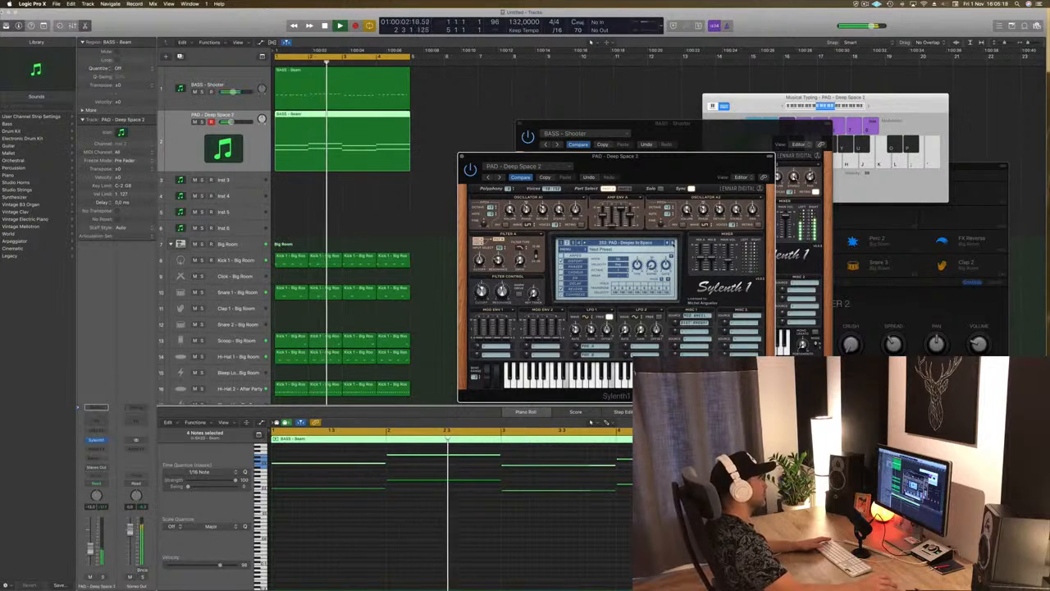
pyautogui.moveTo(648, 156); pyautogui.dragTo(736, 154)
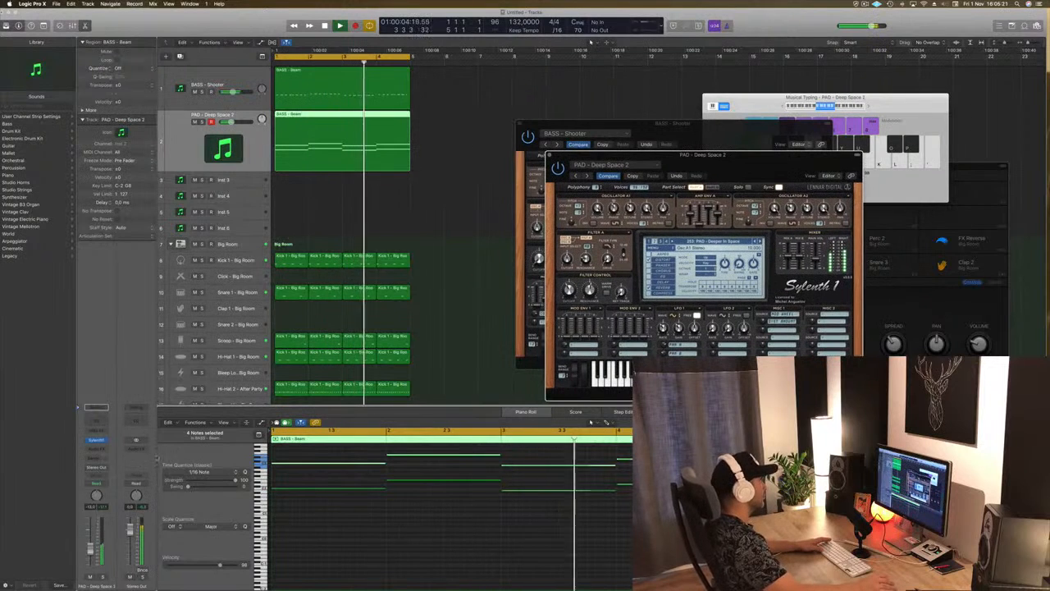
pyautogui.press(']')
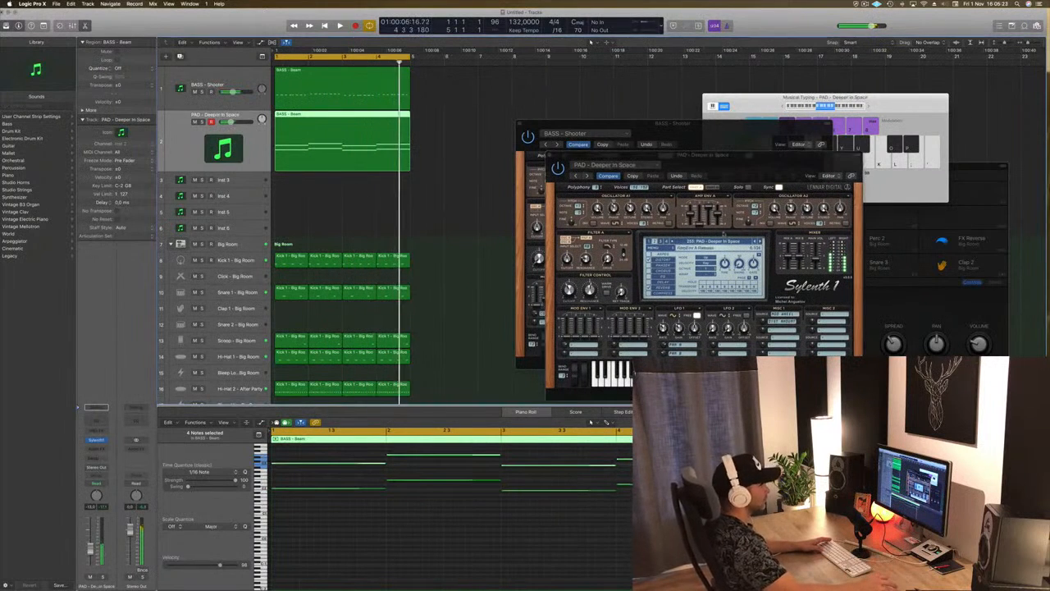
pyautogui.press(']')
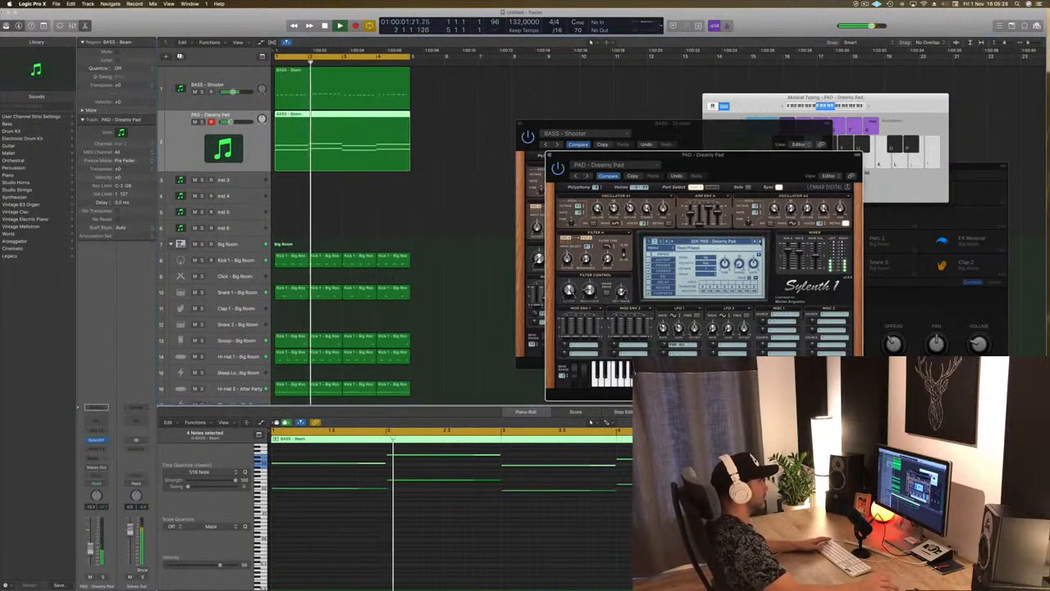
pyautogui.click(761, 241)
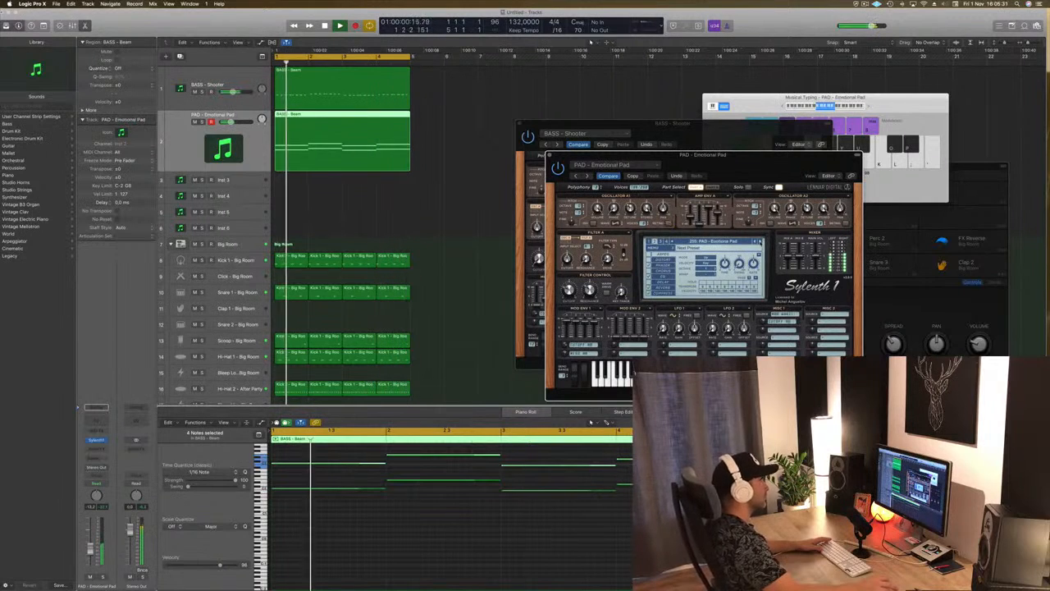
pyautogui.click(759, 242)
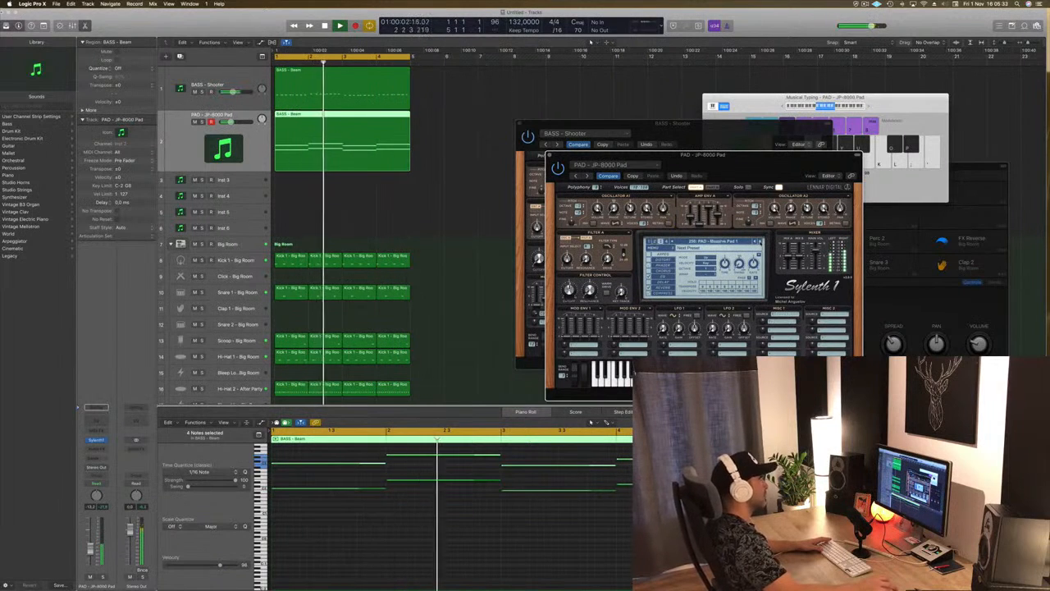
pyautogui.click(760, 242)
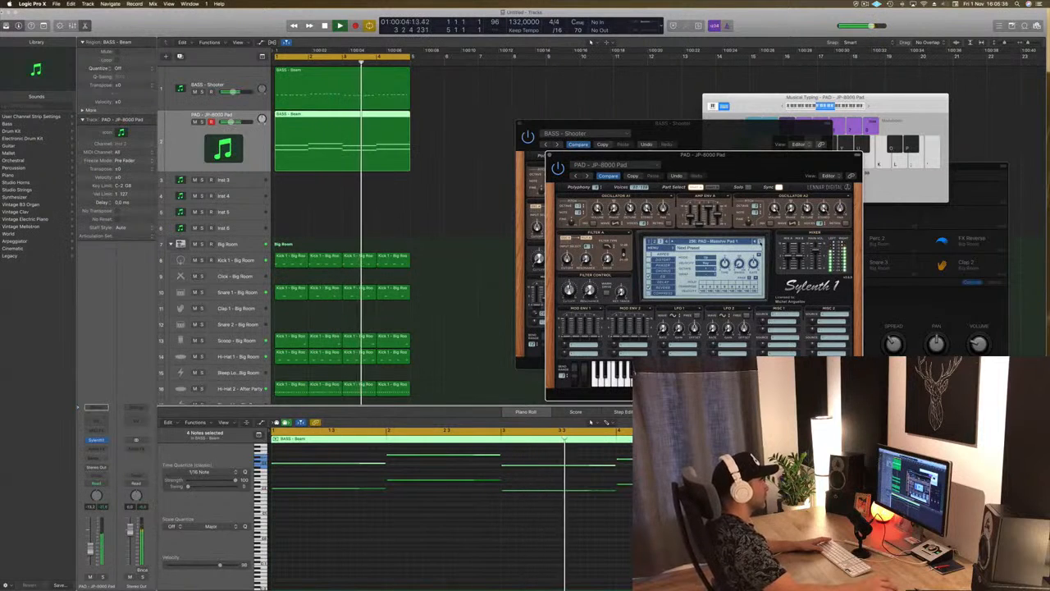
pyautogui.click(760, 242)
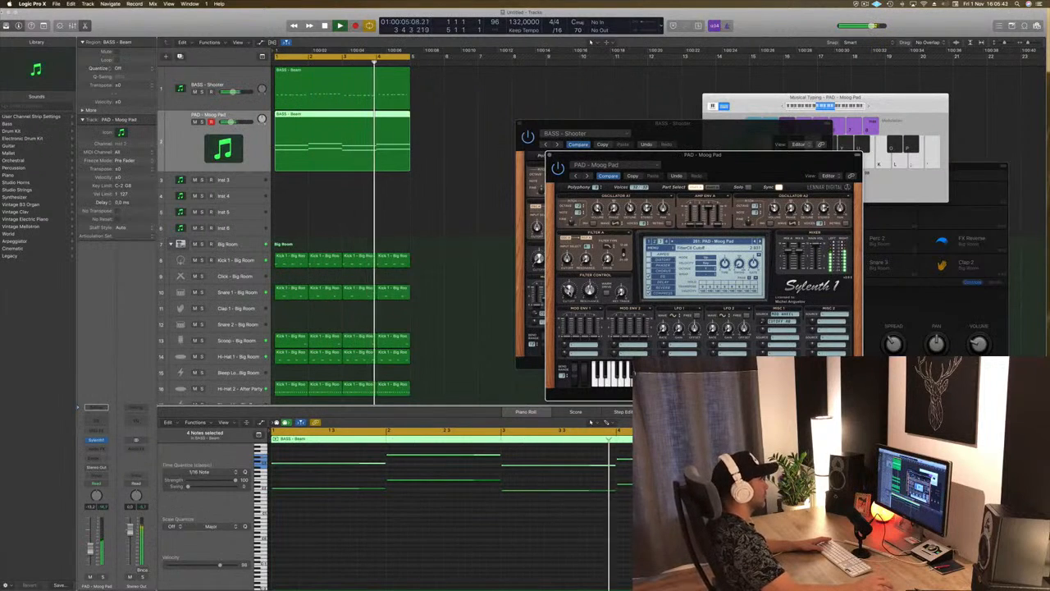
pyautogui.moveTo(745, 155); pyautogui.dragTo(734, 154)
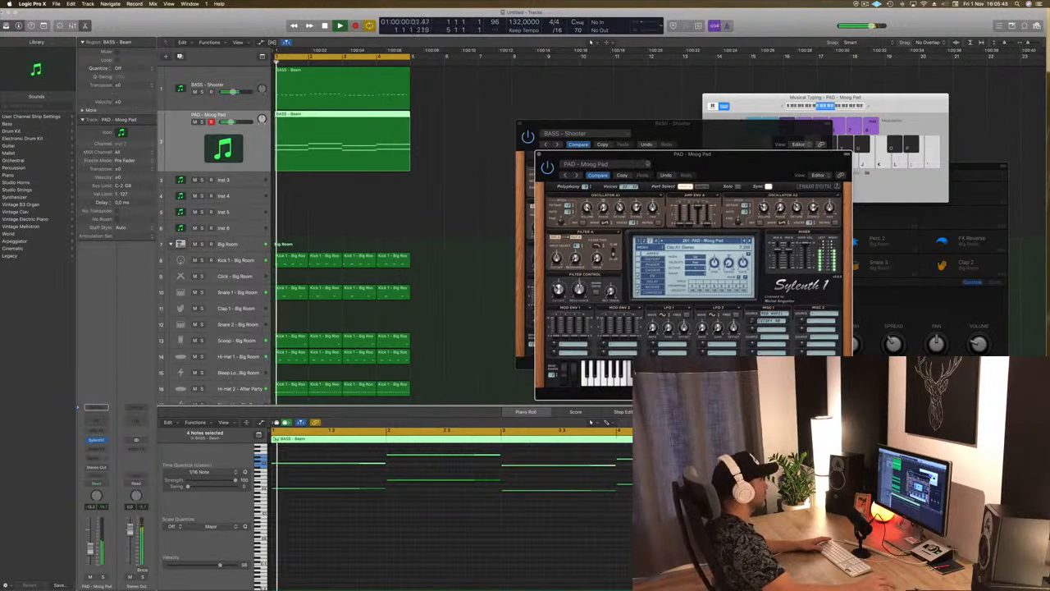
# Step: Create a duplicate of the PAD - Moog Pad track and copy its region onto the new track
pyautogui.click(223, 34)
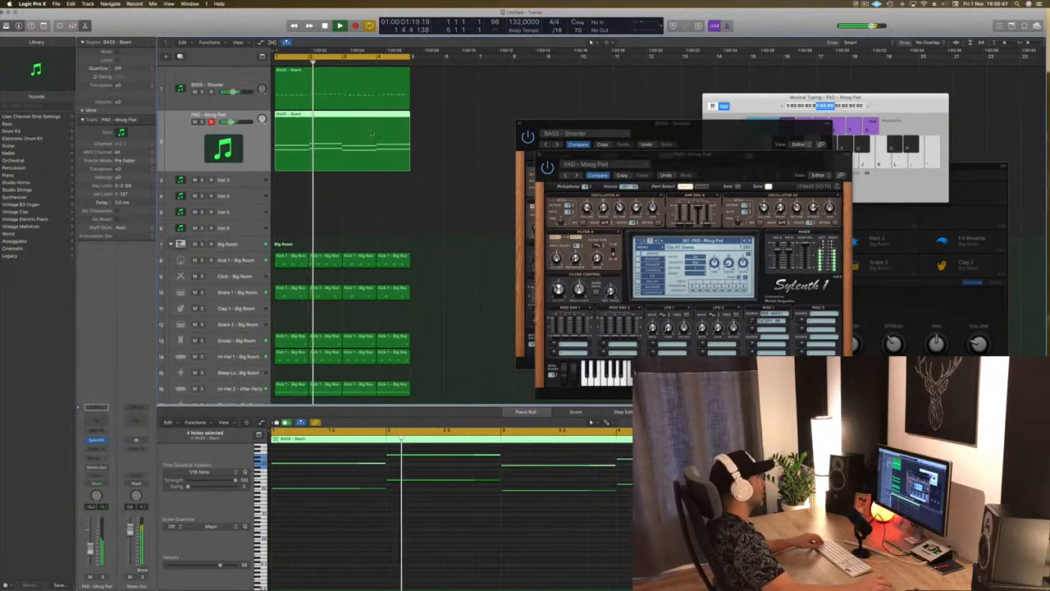
pyautogui.click(180, 56)
pyautogui.moveTo(357, 117); pyautogui.dragTo(301, 194)
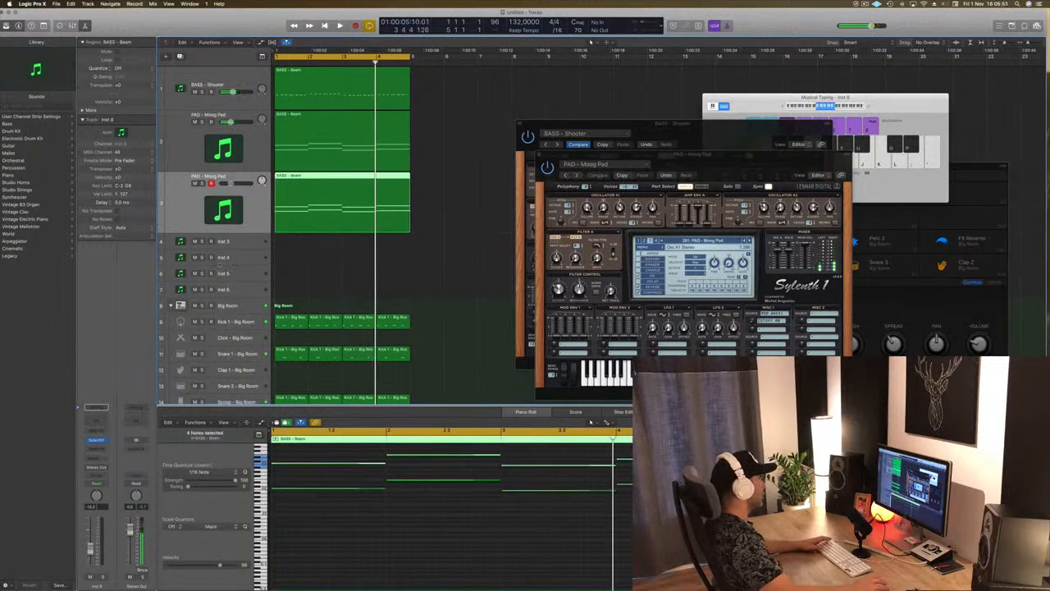
# Step: Open Sylenth1 on the duplicated pad track and load the PAD - Rain preset
pyautogui.click(95, 440)
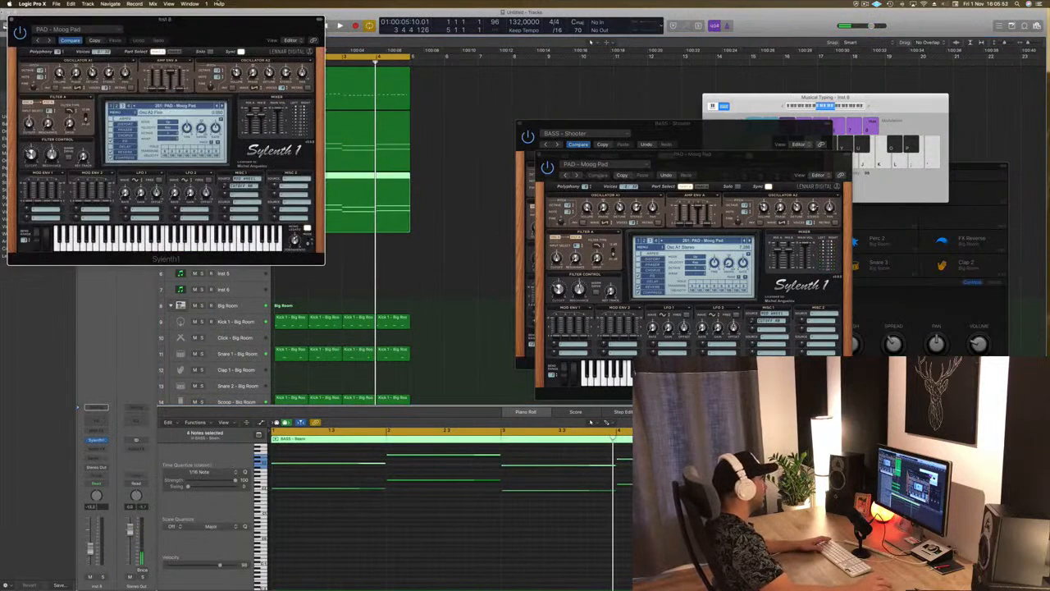
pyautogui.moveTo(202, 25); pyautogui.dragTo(675, 171)
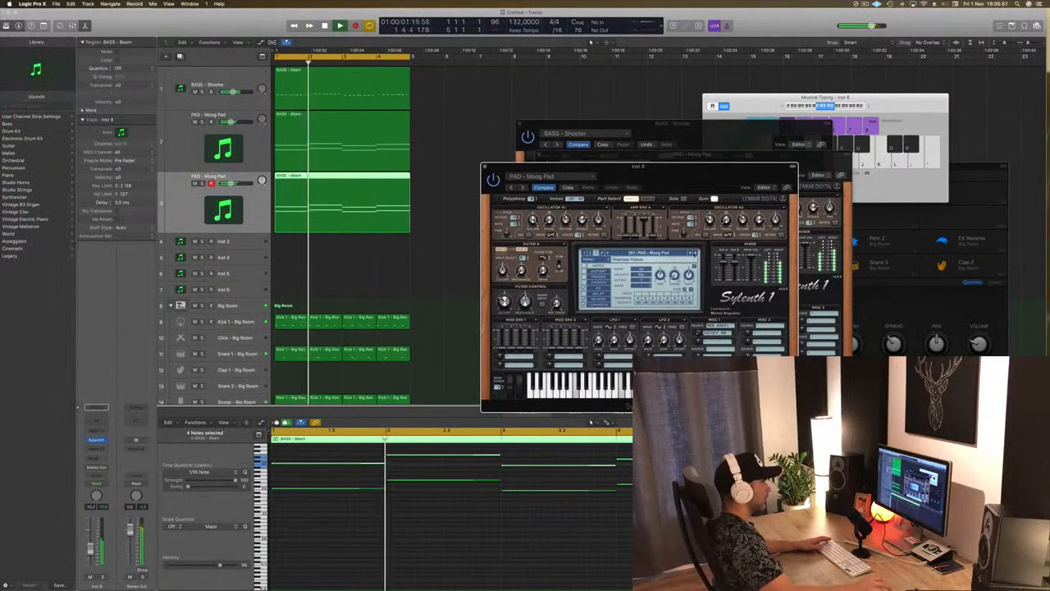
pyautogui.click(695, 253)
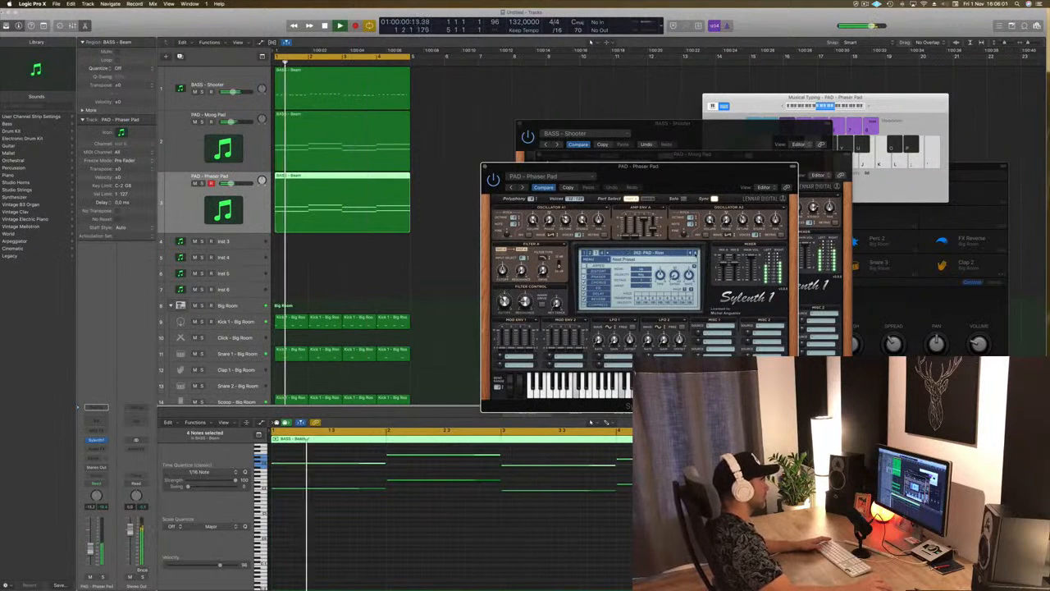
pyautogui.click(696, 253)
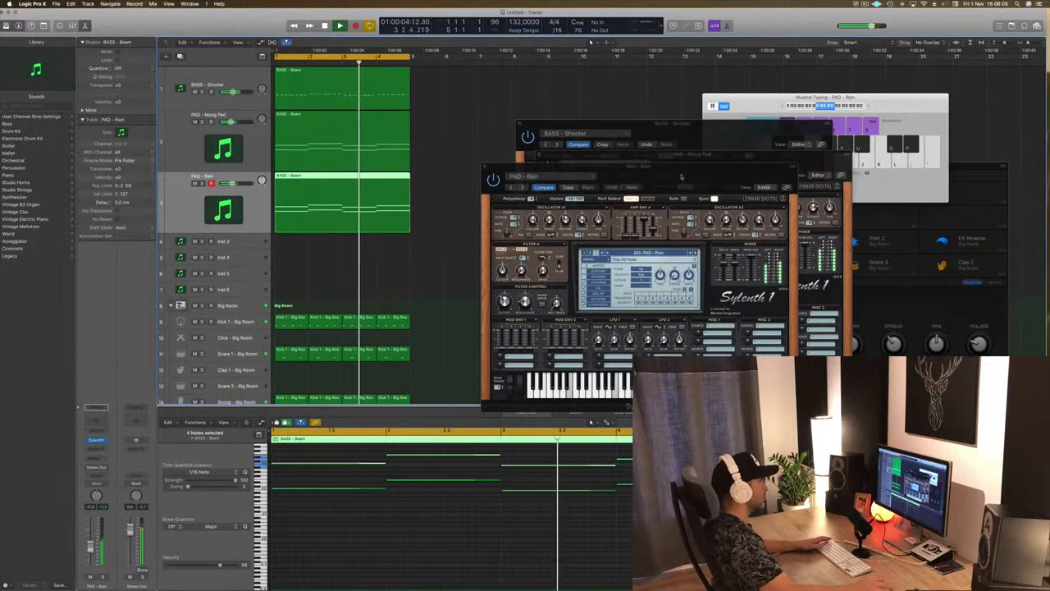
# Step: Close the Sylenth1 windows of PAD - Rain, PAD - Moog Pad and BASS - Shooter
pyautogui.moveTo(535, 176); pyautogui.dragTo(450, 176)
pyautogui.click(400, 166)
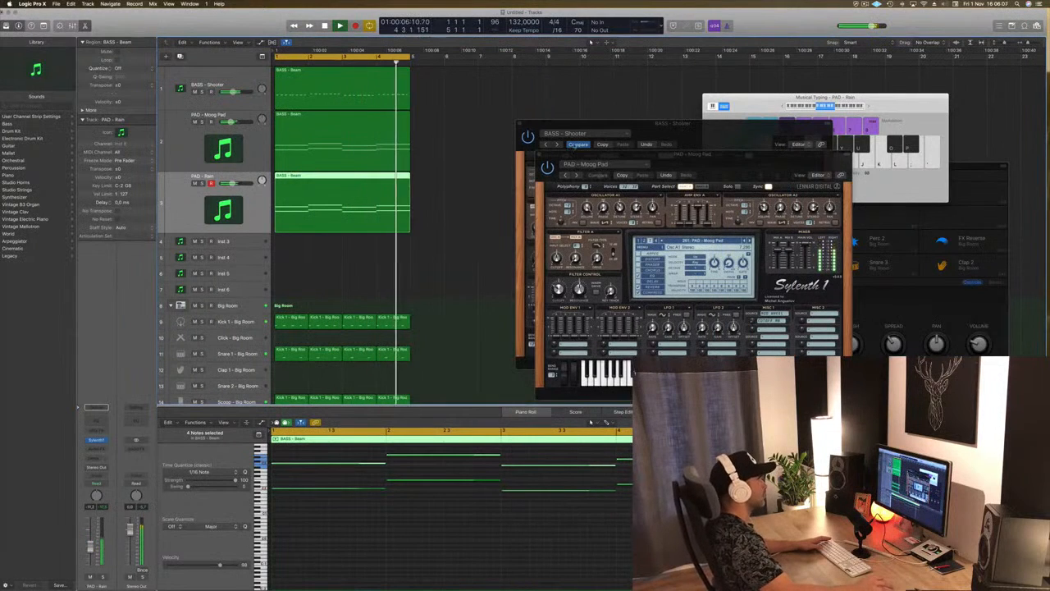
pyautogui.moveTo(614, 155); pyautogui.dragTo(621, 155)
pyautogui.click(547, 155)
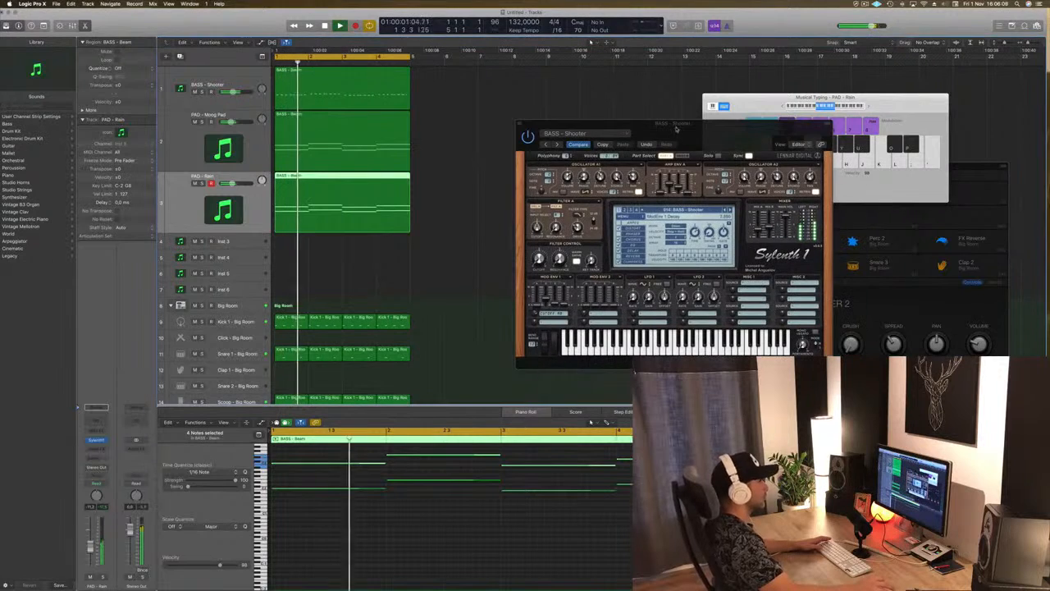
pyautogui.click(524, 124)
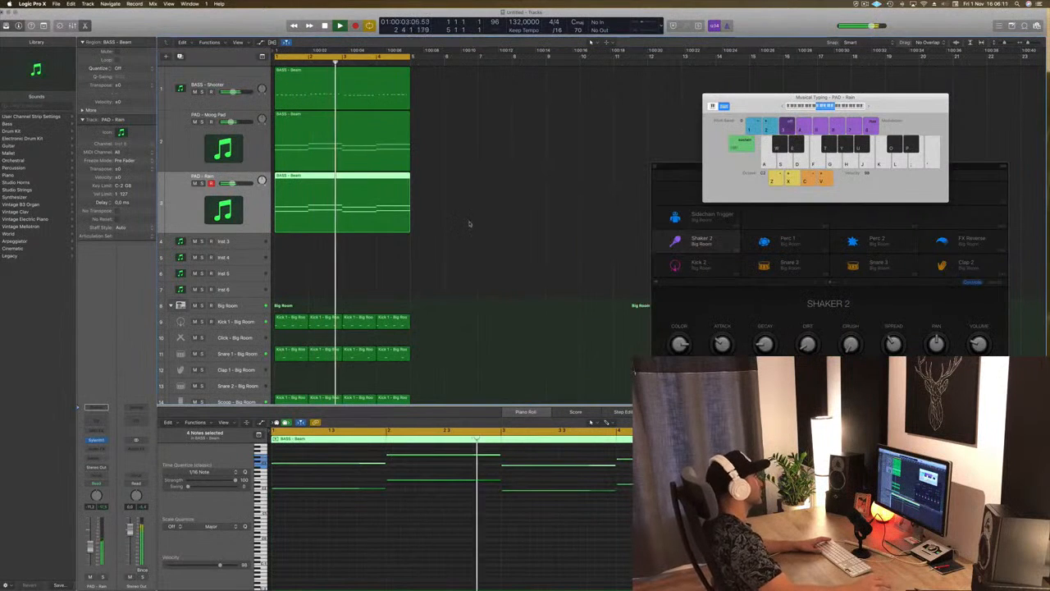
# Step: Copy the PAD - Rain region onto the Inst 3 track and turn its long notes into short ones repeated three sixteenths later
pyautogui.click(518, 241)
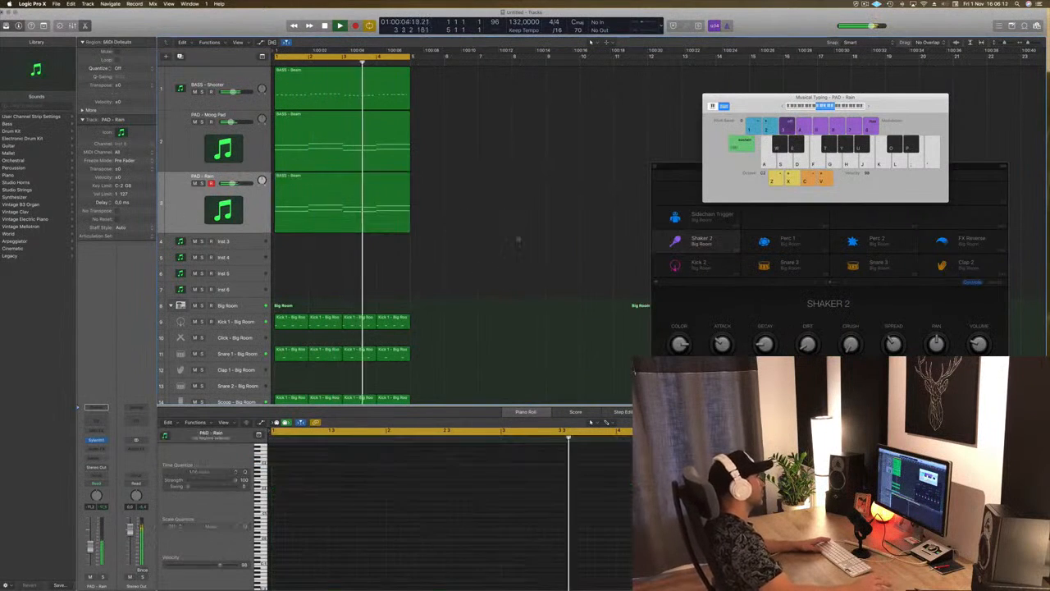
pyautogui.click(344, 182)
pyautogui.moveTo(332, 194); pyautogui.dragTo(330, 248)
pyautogui.press('space')
pyautogui.moveTo(328, 457); pyautogui.dragTo(630, 543)
pyautogui.moveTo(361, 487); pyautogui.dragTo(335, 468)
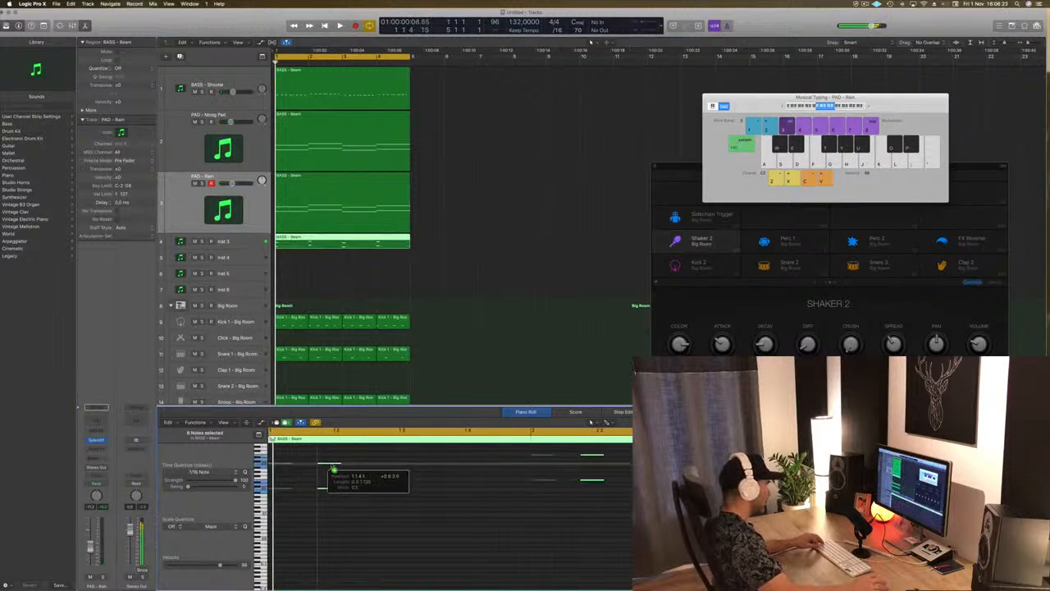
# Step: Open Sylenth1 on the Inst 3 track and load the factory soundbank that starts with BASS - #ABGT
pyautogui.click(225, 241)
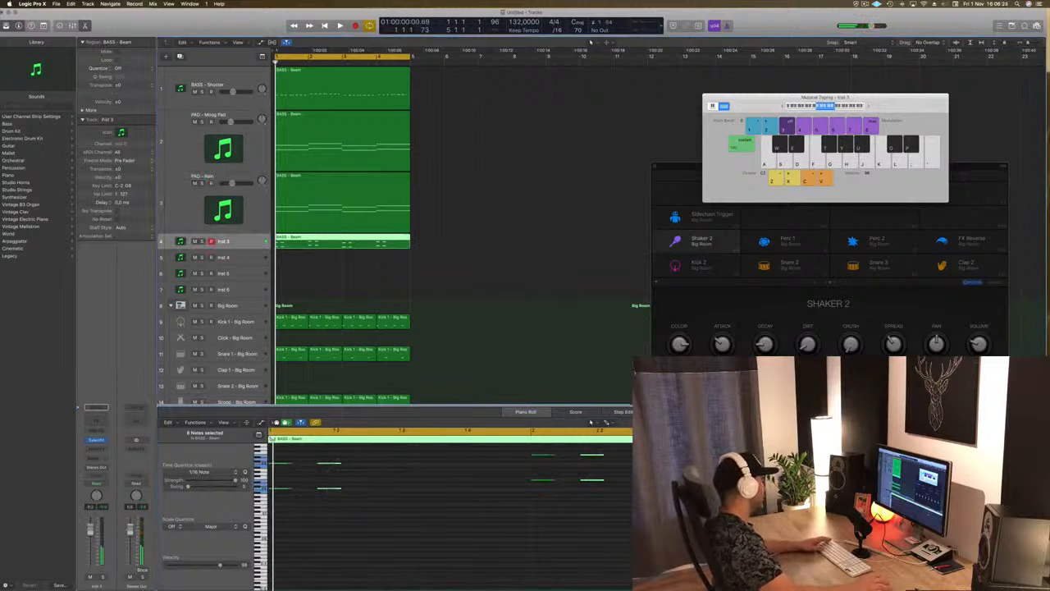
pyautogui.click(96, 441)
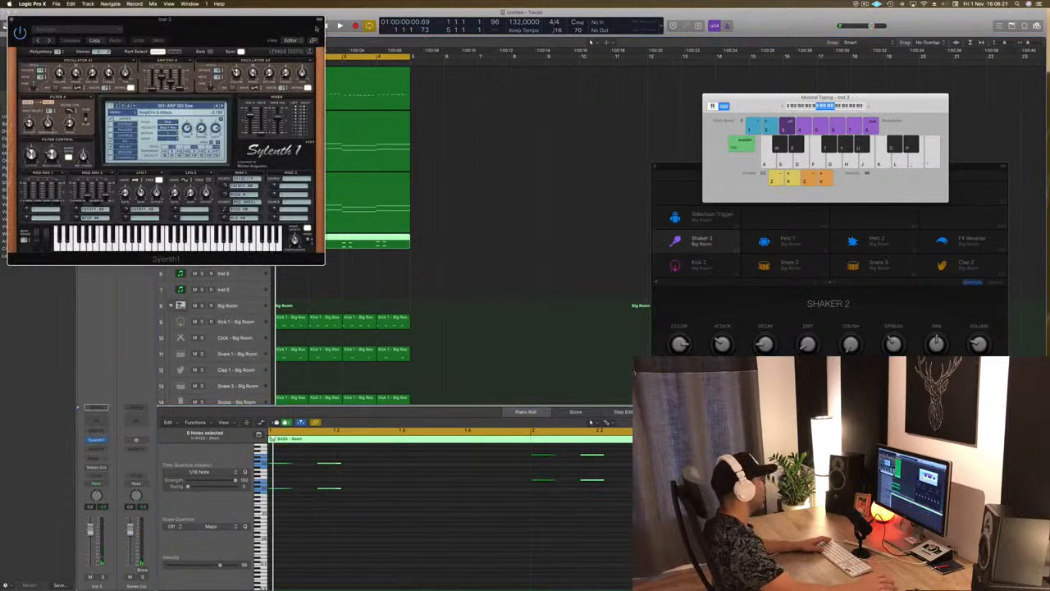
pyautogui.moveTo(258, 30); pyautogui.dragTo(658, 114)
pyautogui.click(519, 196)
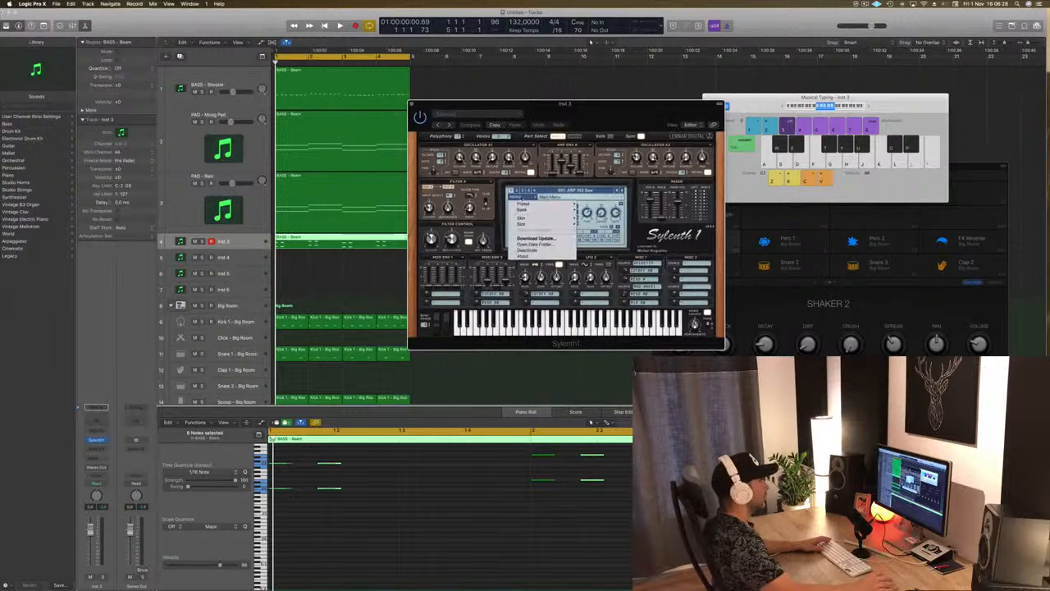
pyautogui.moveTo(527, 207)
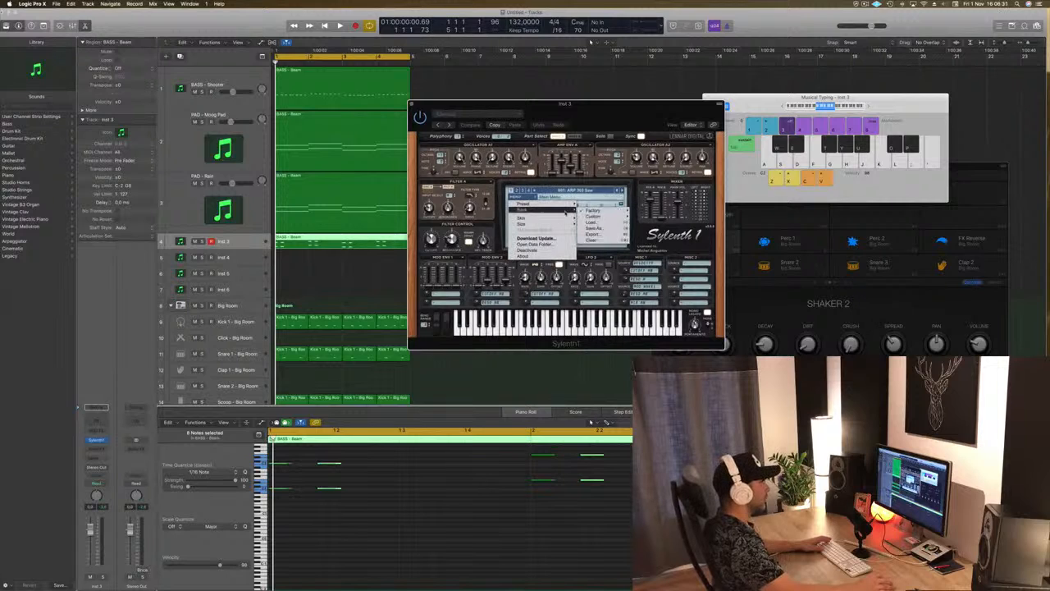
pyautogui.moveTo(591, 210)
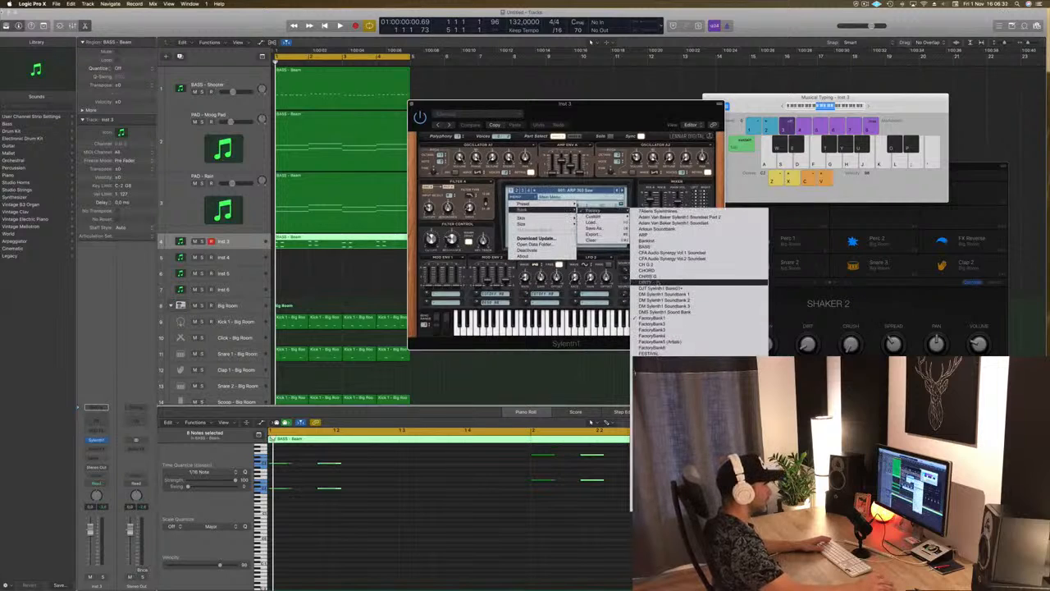
pyautogui.click(647, 266)
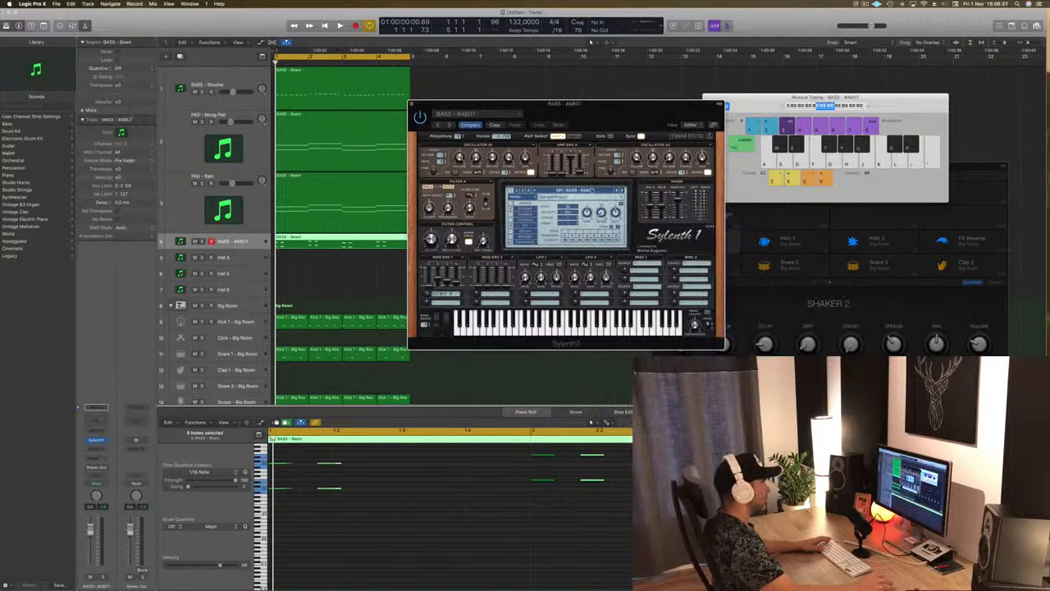
# Step: Load the PLUCK - Asul preset on the third instrument's track, play it and lower the track's volume
pyautogui.click(566, 190)
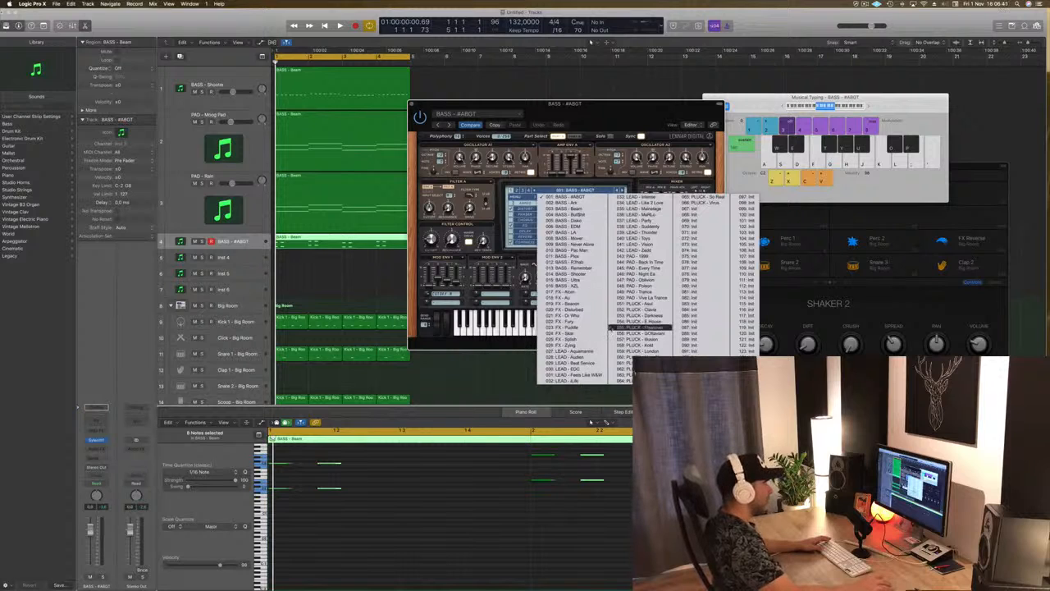
pyautogui.click(641, 303)
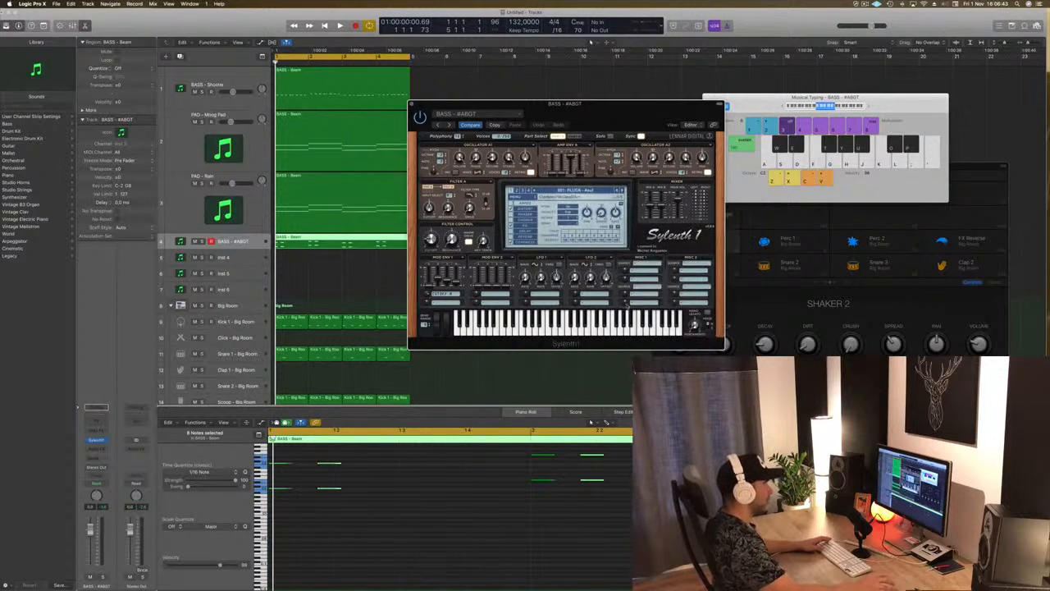
pyautogui.moveTo(609, 112); pyautogui.dragTo(706, 118)
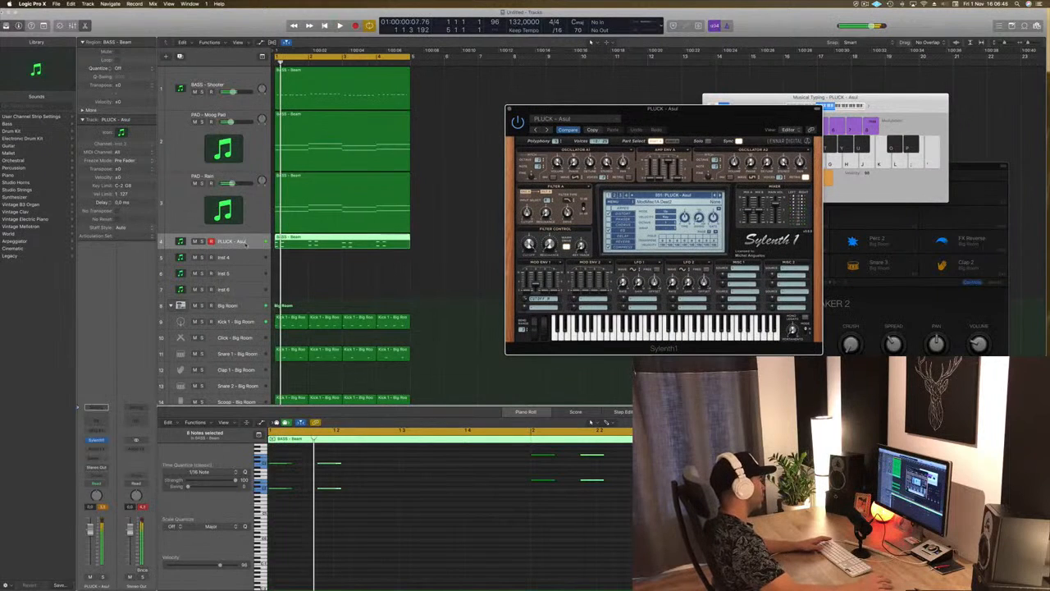
pyautogui.click(244, 243)
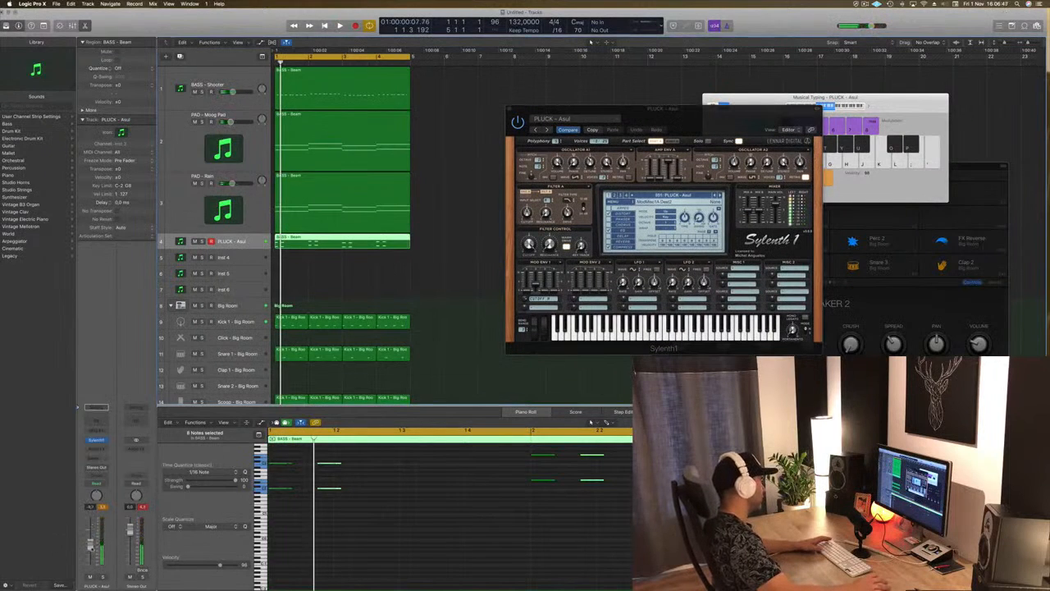
pyautogui.click(415, 534)
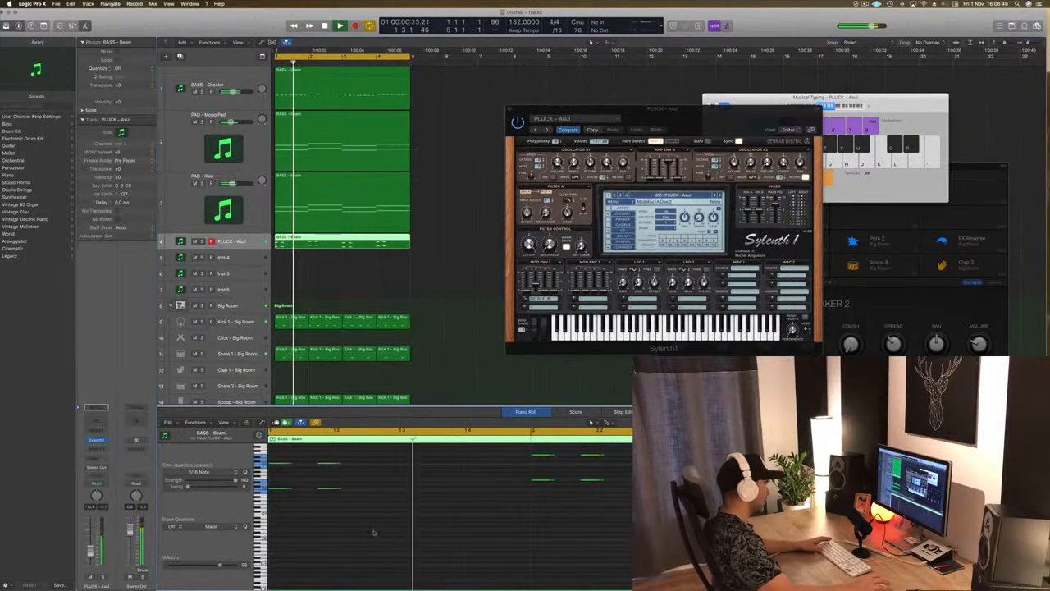
# Step: Switch the pluck track to the PLUCK - Clavia preset during playback and raise its volume slightly
pyautogui.press('space')
pyautogui.press('space')
pyautogui.press('space')
pyautogui.press('space')
pyautogui.click(721, 196)
pyautogui.click(719, 196)
pyautogui.moveTo(90, 551); pyautogui.dragTo(90, 547)
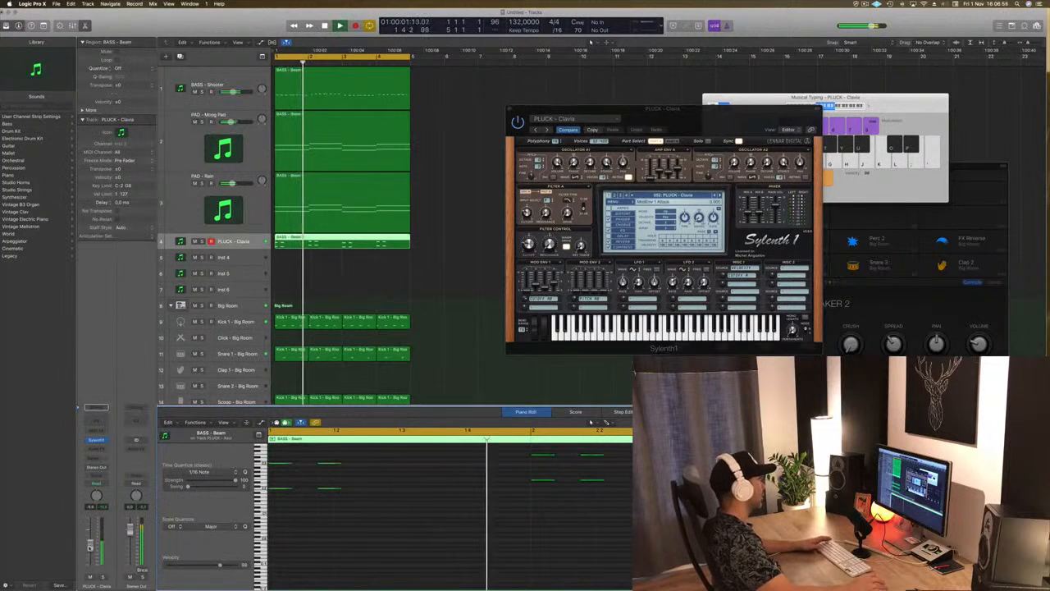
# Step: Audition the presets that follow PLUCK - Clavia, up to PLUCK - Shade, on the pluck track during playback
pyautogui.moveTo(751, 108); pyautogui.dragTo(685, 106)
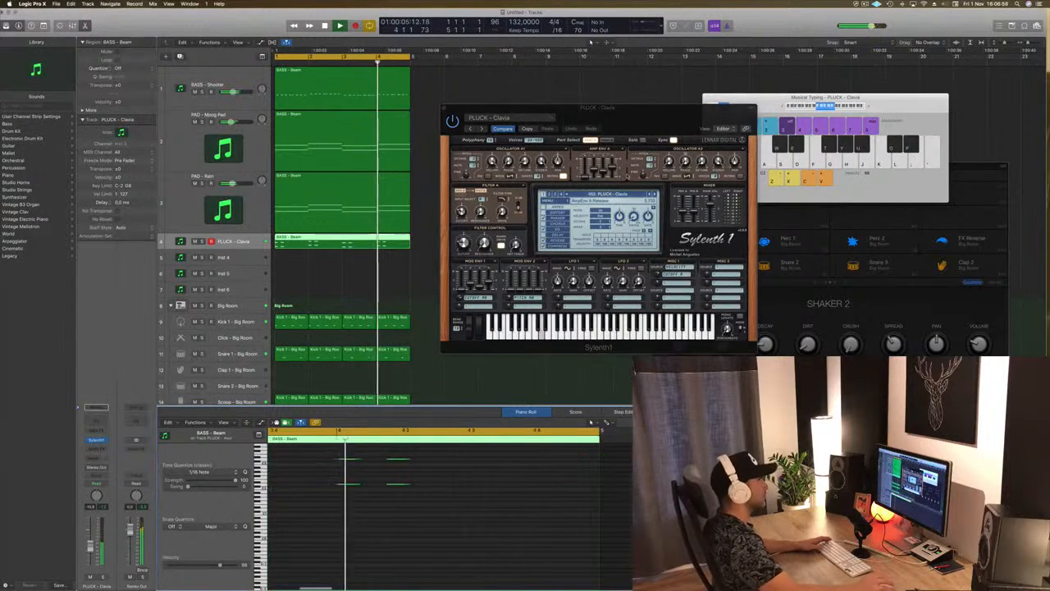
pyautogui.click(656, 195)
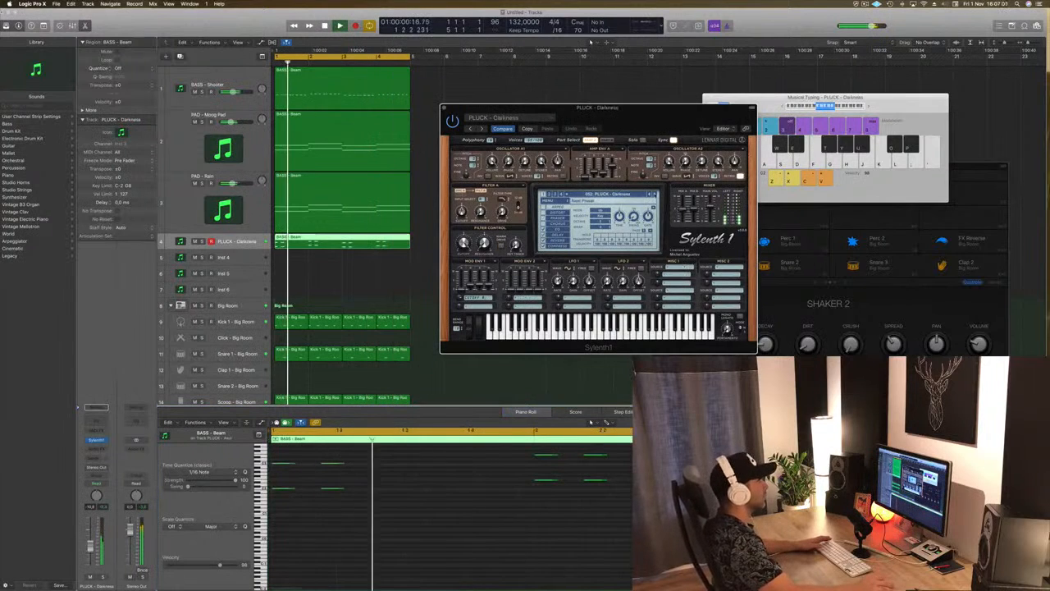
pyautogui.click(655, 195)
pyautogui.click(656, 195)
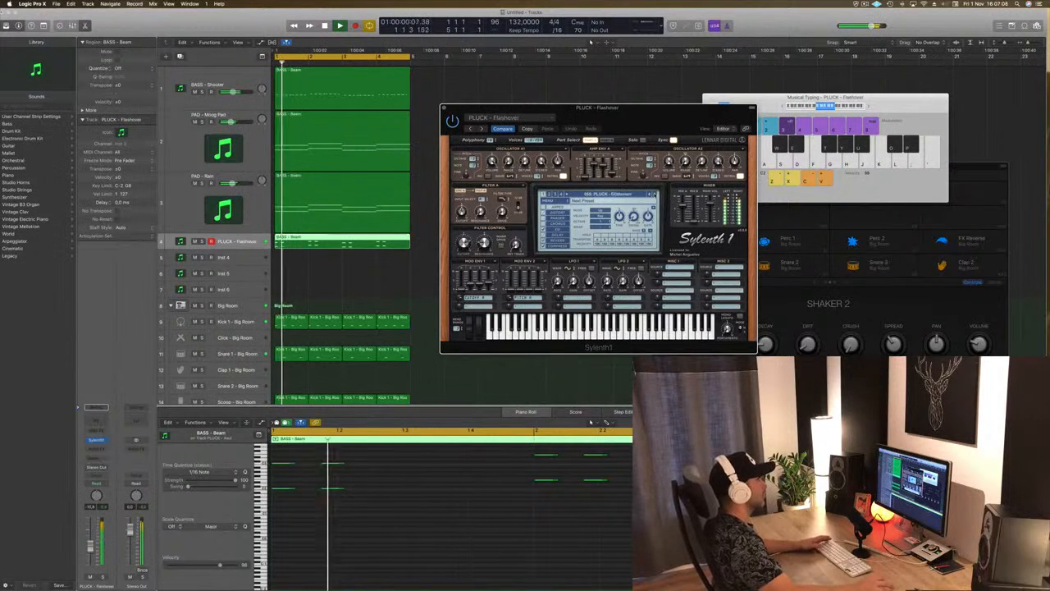
pyautogui.click(655, 195)
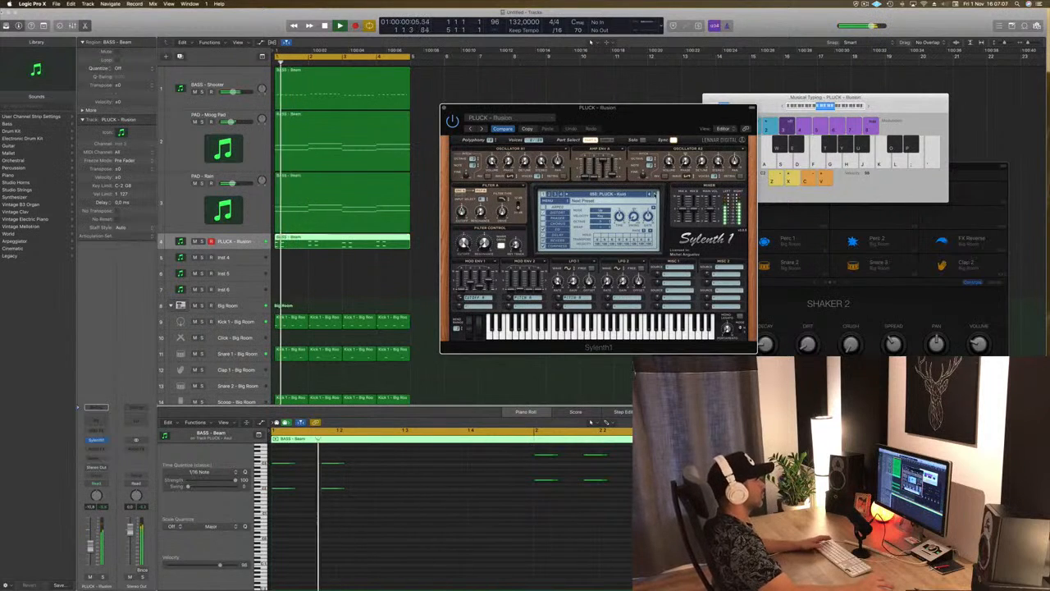
pyautogui.click(655, 195)
pyautogui.press('Return')
pyautogui.click(656, 195)
pyautogui.press('Return')
pyautogui.click(656, 195)
pyautogui.press('Return')
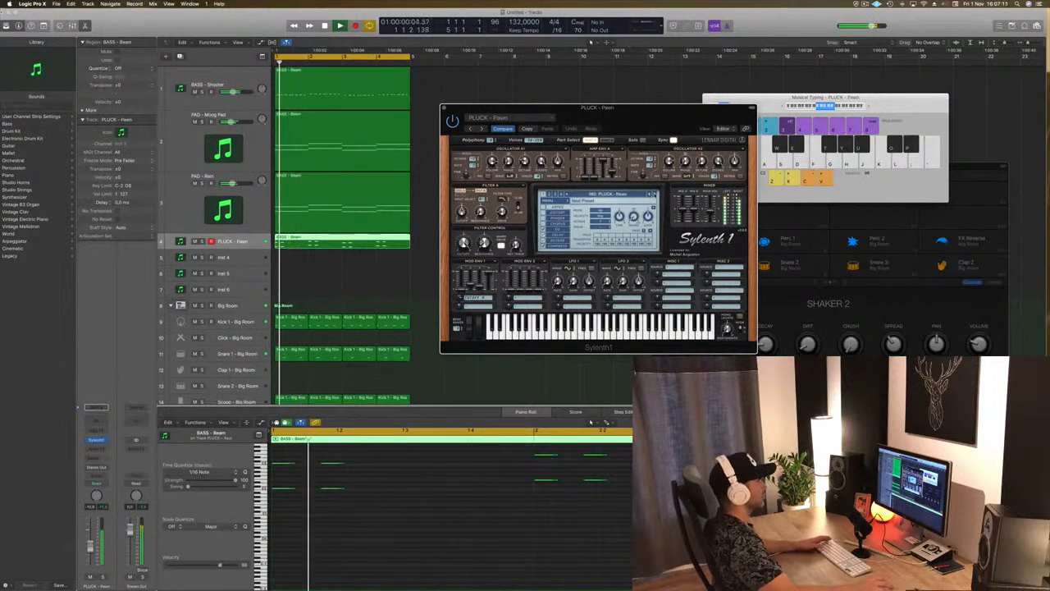
pyautogui.press('Return')
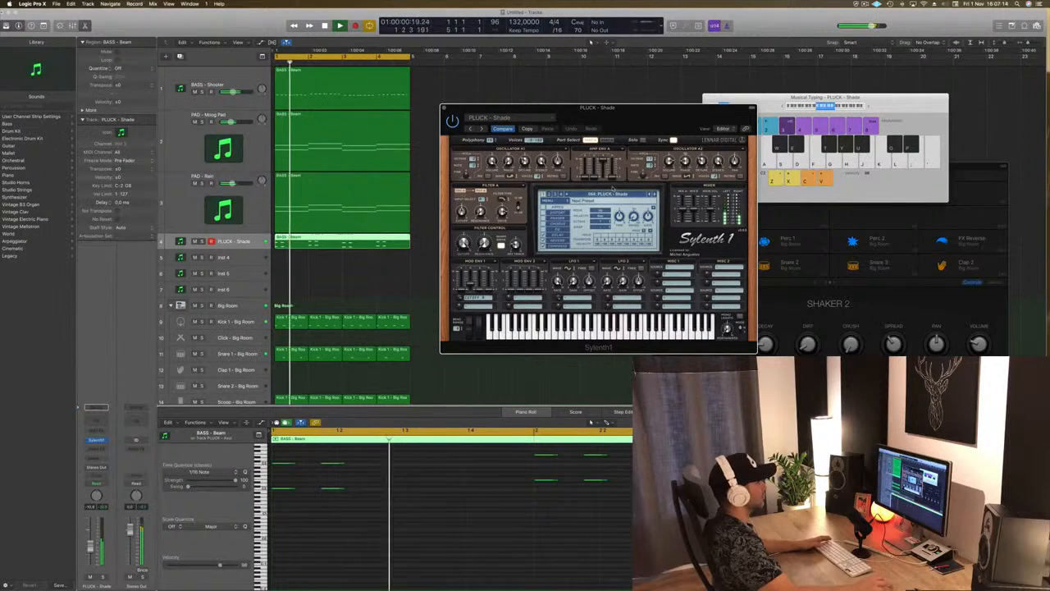
# Step: Stop playback and load the factory soundbank ARP in the pluck track's Sylenth1
pyautogui.press('space')
pyautogui.click(552, 202)
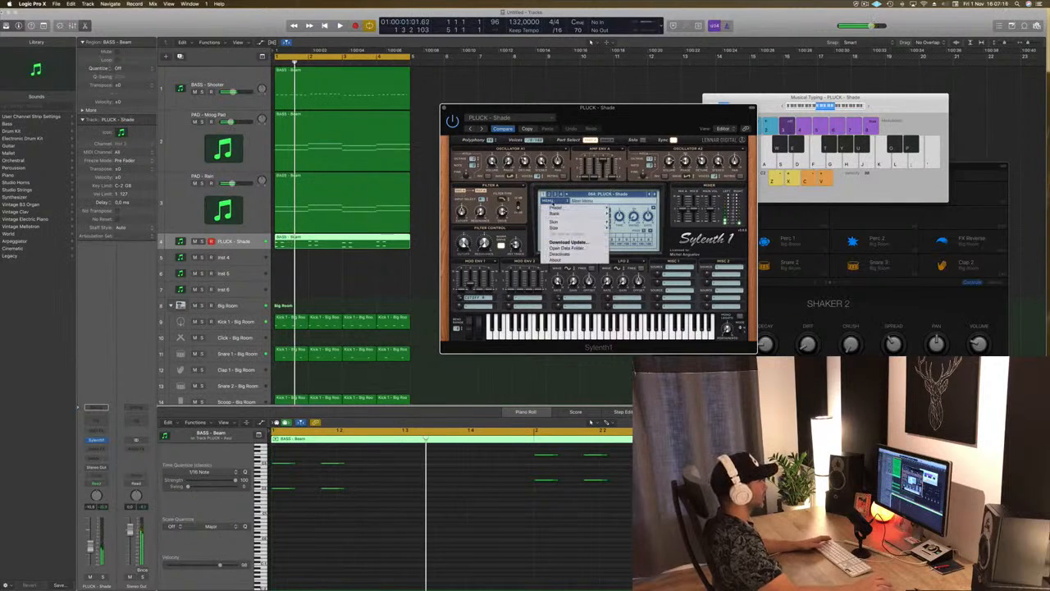
pyautogui.moveTo(554, 215)
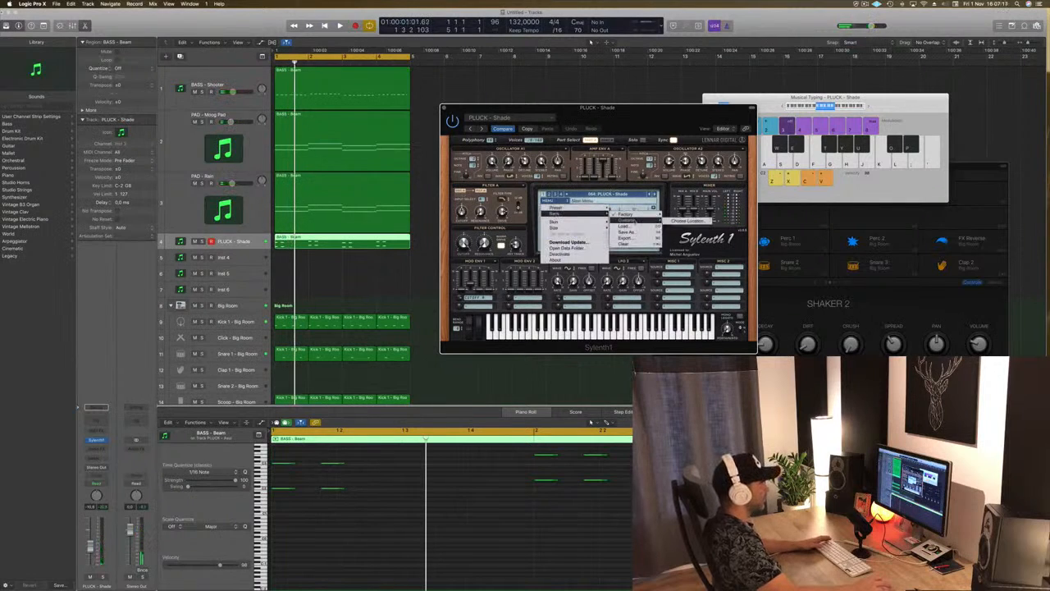
pyautogui.moveTo(638, 216)
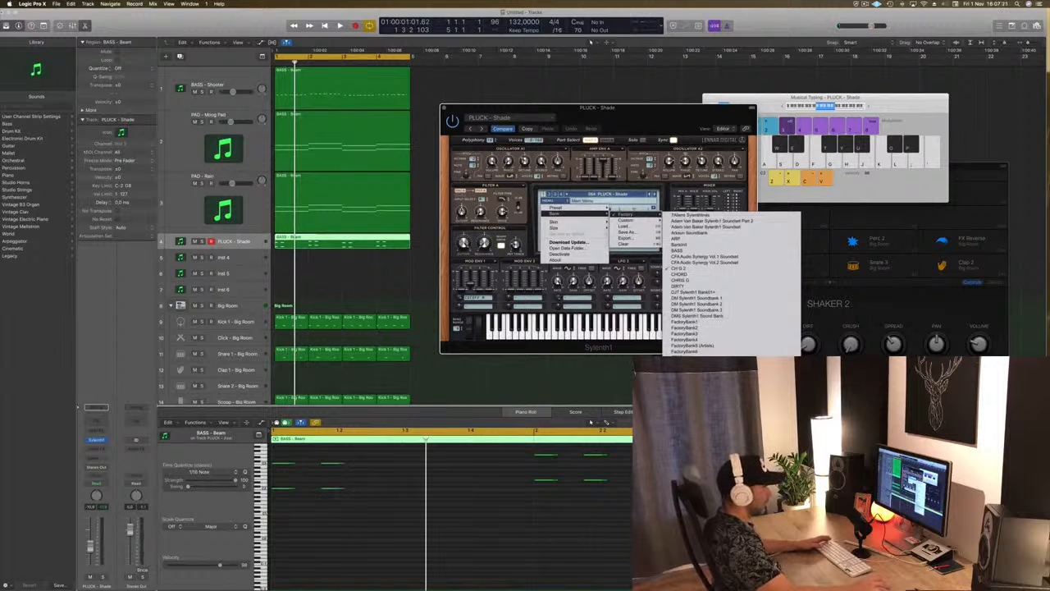
pyautogui.click(675, 239)
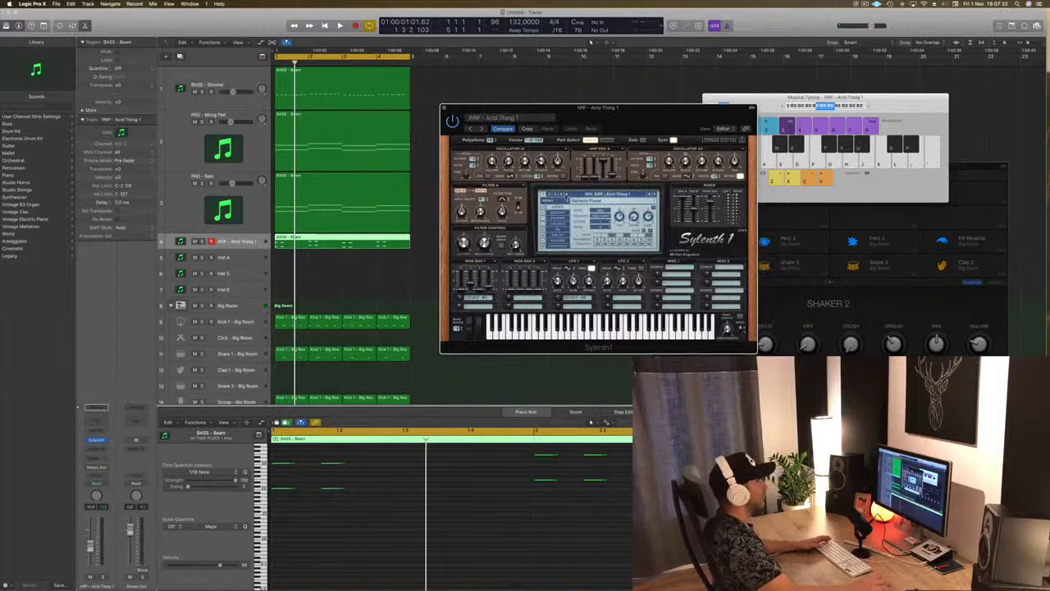
# Step: Look through the new bank's preset pages and load the PLUCK - 4AM preset
pyautogui.click(584, 194)
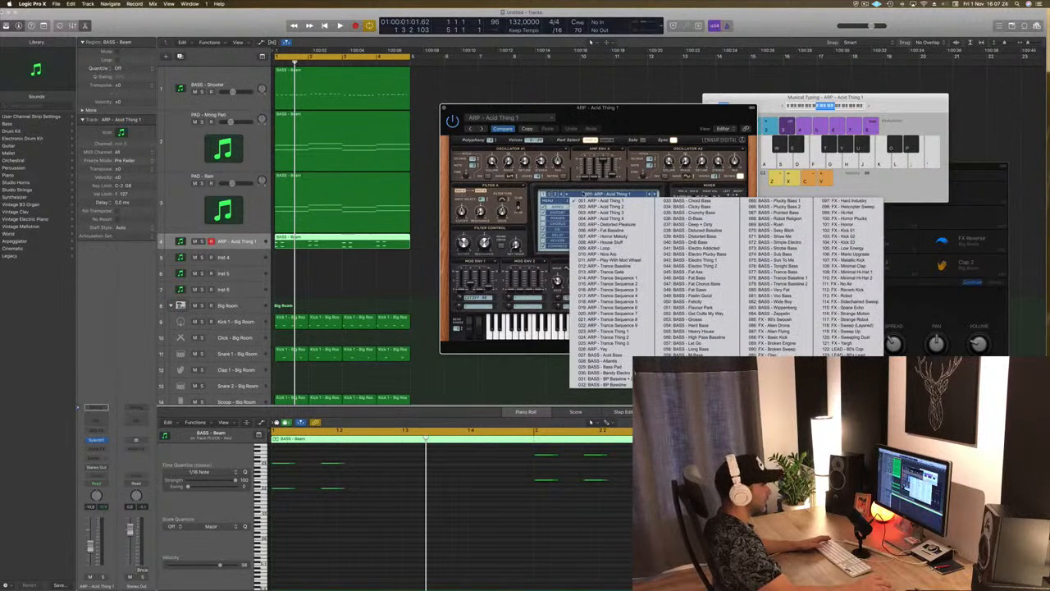
pyautogui.click(550, 194)
pyautogui.click(609, 195)
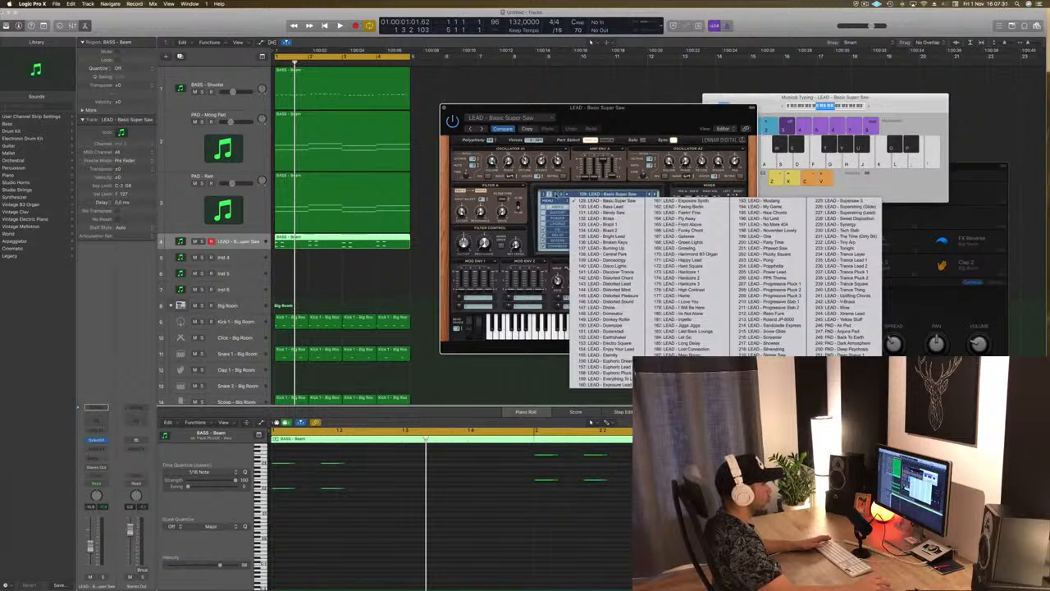
pyautogui.click(550, 195)
pyautogui.click(609, 195)
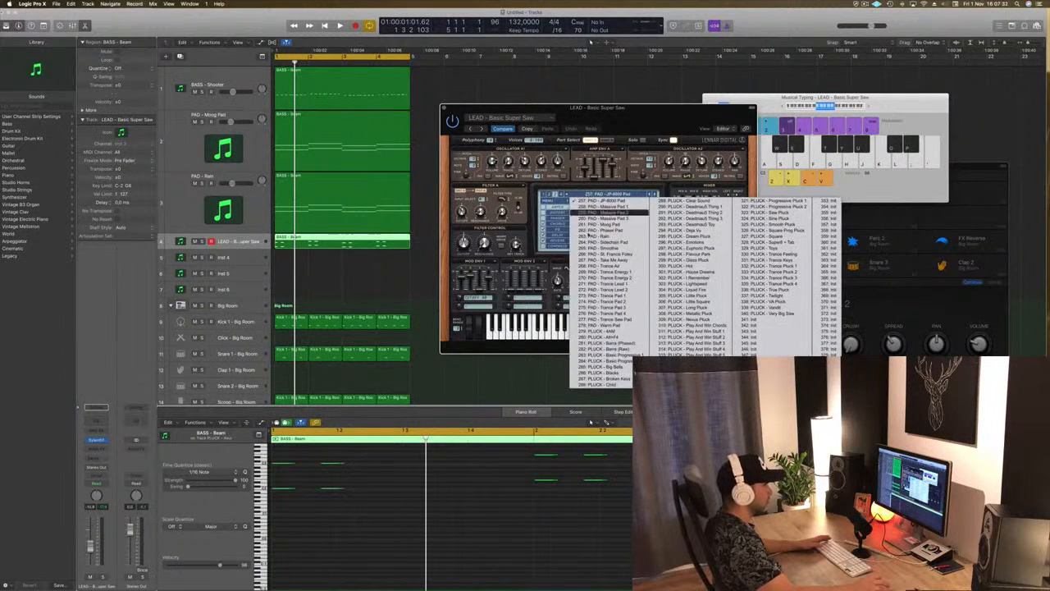
pyautogui.click(598, 331)
# Step: Play the loop with PLUCK - 4AM, move the Sylenth1 window aside and raise the pluck track's volume slightly
pyautogui.press('space')
pyautogui.moveTo(574, 108); pyautogui.dragTo(690, 55)
pyautogui.press('space')
pyautogui.press('space')
pyautogui.moveTo(90, 548); pyautogui.dragTo(90, 546)
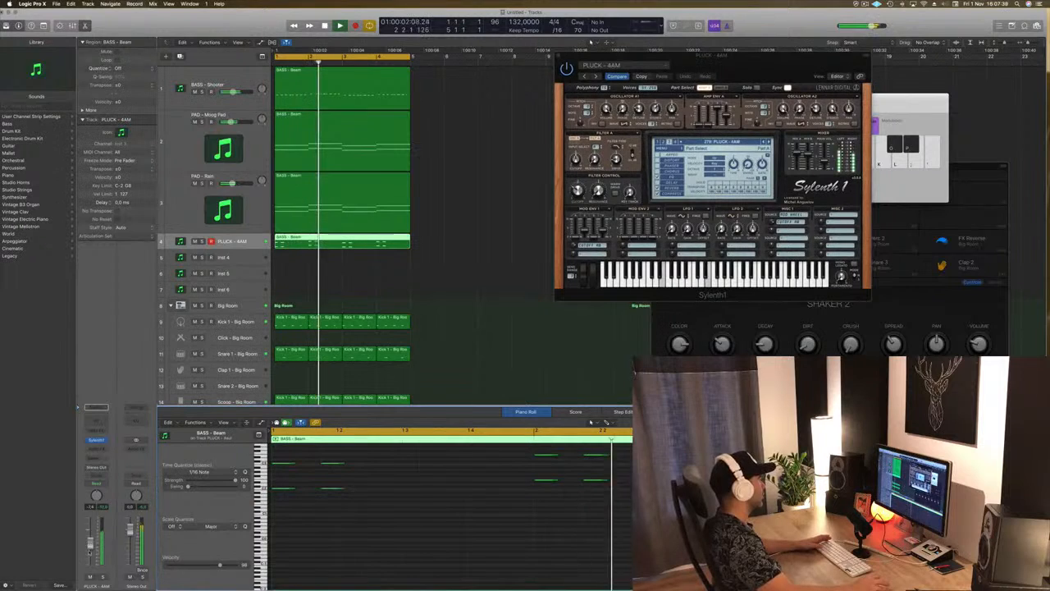
pyautogui.press('space')
pyautogui.press('space')
# Step: Step through the pluck presets after PLUCK - 4AM up to PLUCK - Deadmau5 Thing 2, replaying the loop for each
pyautogui.click(768, 142)
pyautogui.press('space')
pyautogui.press('space')
pyautogui.click(769, 142)
pyautogui.press('space')
pyautogui.press('space')
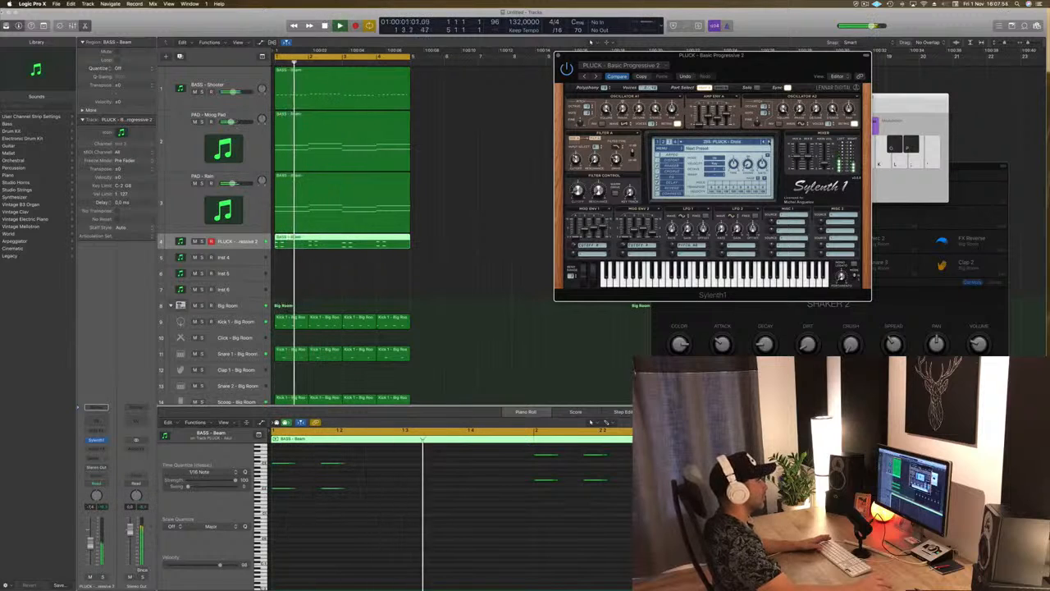
pyautogui.click(769, 142)
pyautogui.press('space')
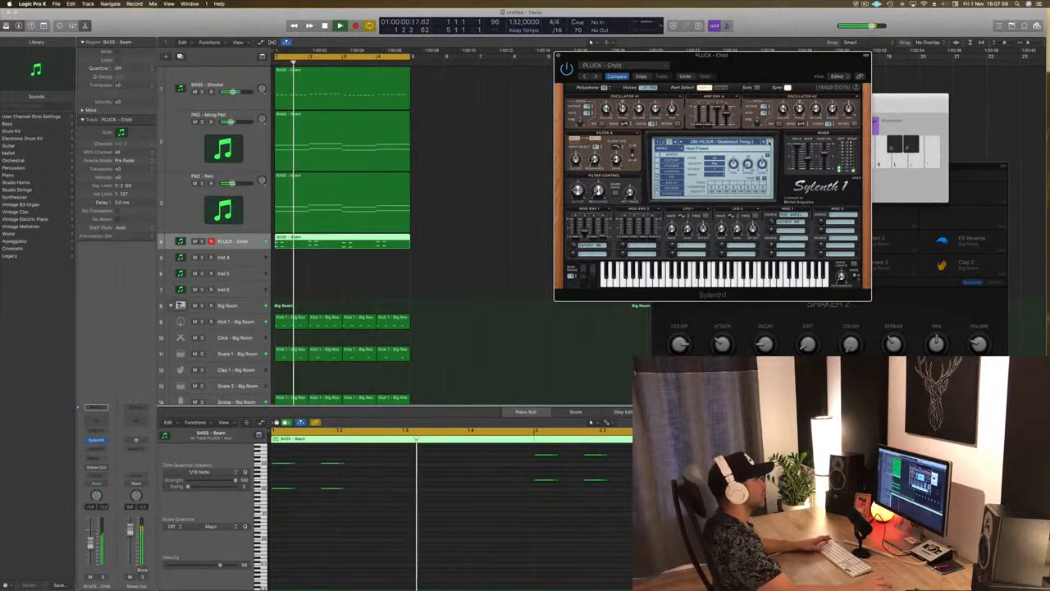
pyautogui.press('space')
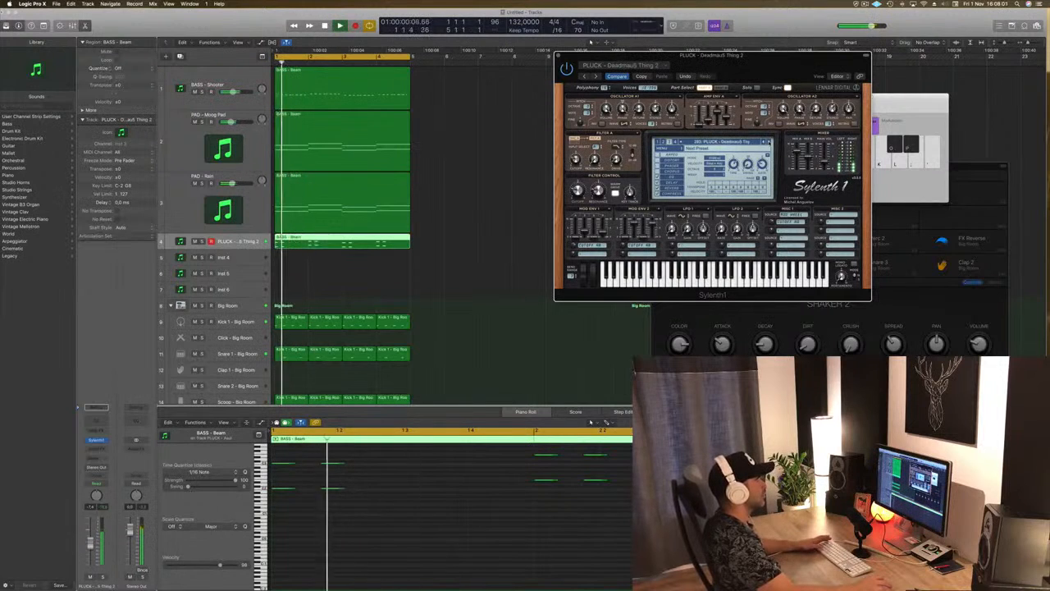
# Step: Continue past PLUCK - Deja Vu to the PLUCK - Emotions preset while replaying the loop, and stop playback
pyautogui.press('space')
pyautogui.click(769, 142)
pyautogui.press('space')
pyautogui.press('space')
pyautogui.click(769, 141)
pyautogui.press('space')
pyautogui.press('space')
pyautogui.press('space')
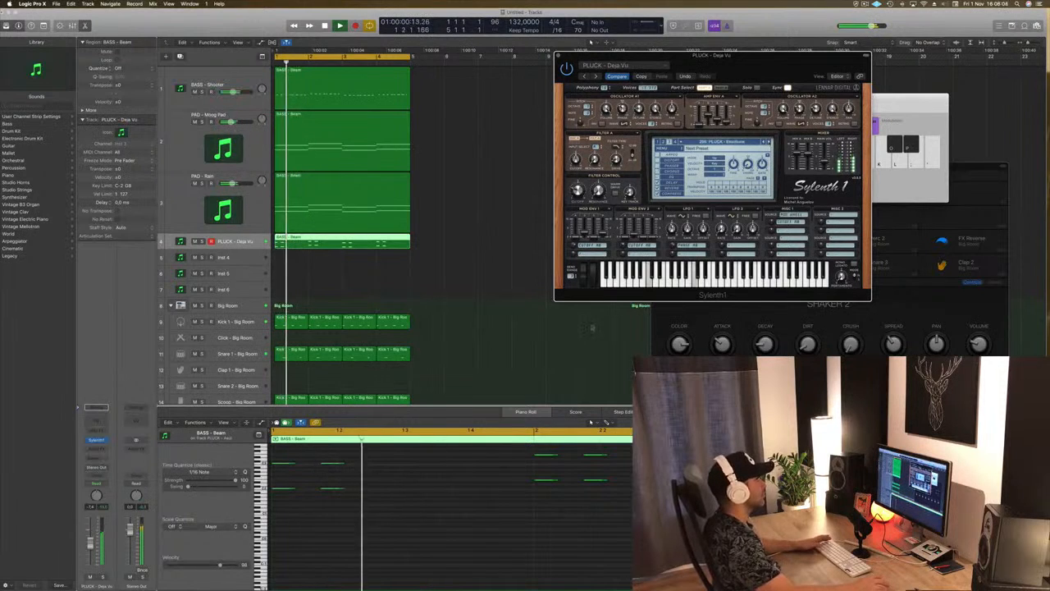
pyautogui.press('space')
# Step: Copy all notes of the pluck region six sixteenths later and play the loop
pyautogui.click(319, 506)
pyautogui.press('space')
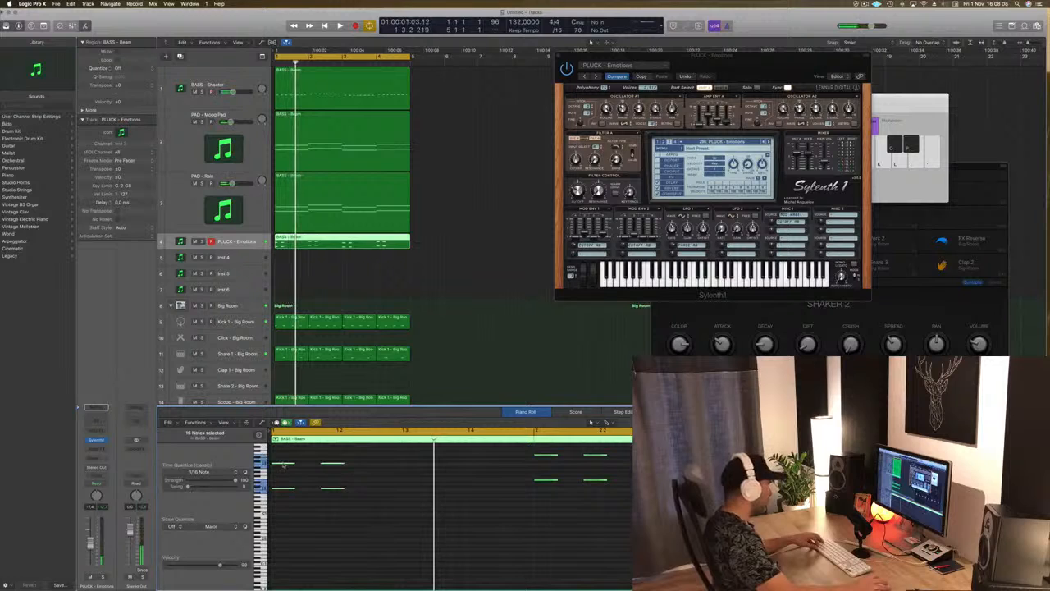
pyautogui.moveTo(327, 466); pyautogui.dragTo(382, 465)
pyautogui.press('space')
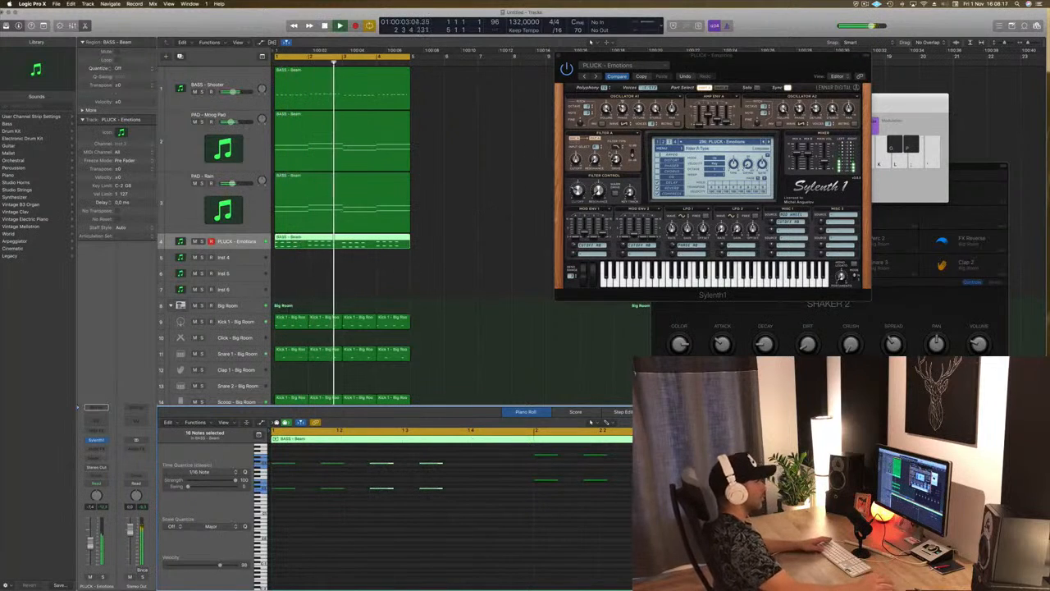
# Step: Audition the pluck presets from PLUCK - Euphoric Pluck through PLUCK - Flavour Park to PLUCK - Glass Pluck during playback
pyautogui.click(768, 142)
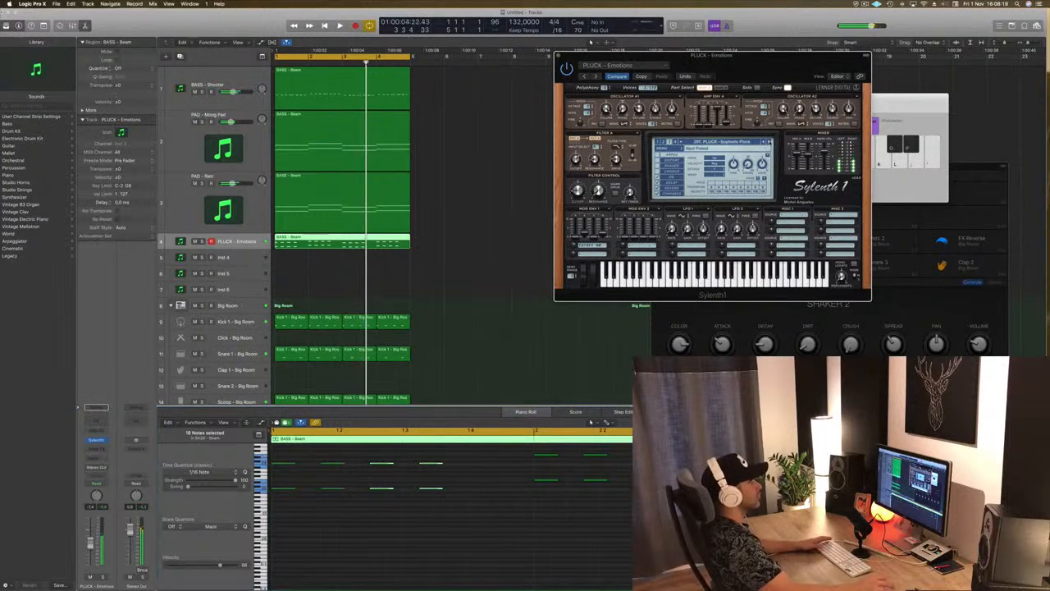
pyautogui.press('space')
pyautogui.press('space')
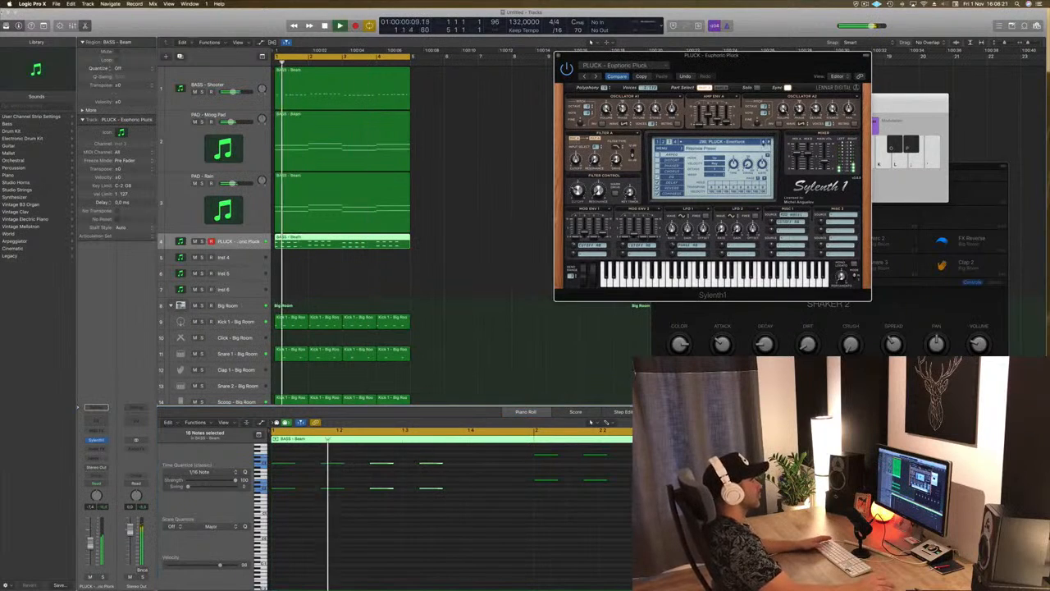
pyautogui.moveTo(713, 55); pyautogui.dragTo(597, 76)
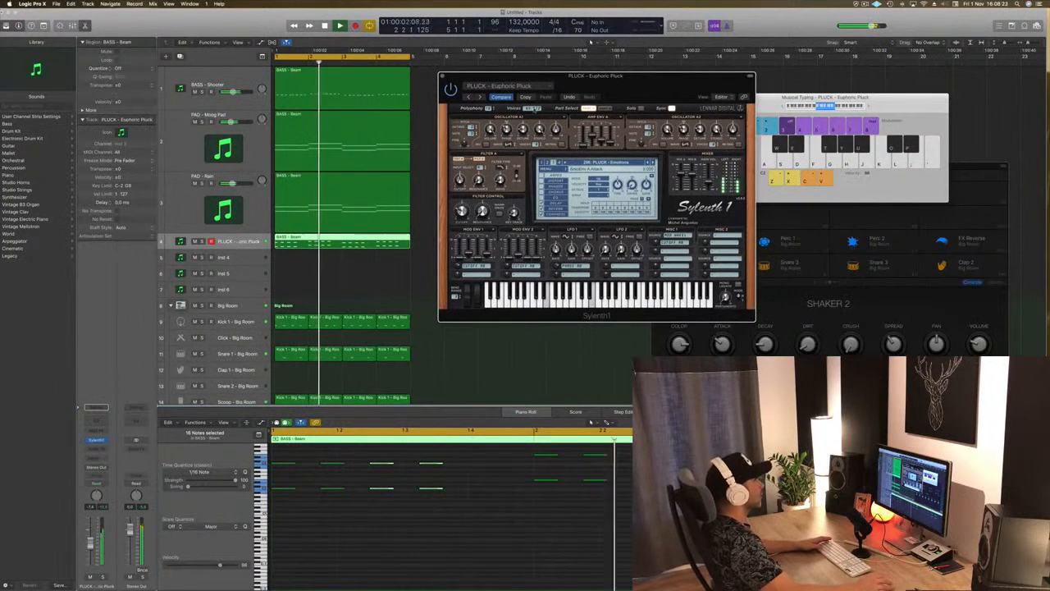
pyautogui.click(653, 163)
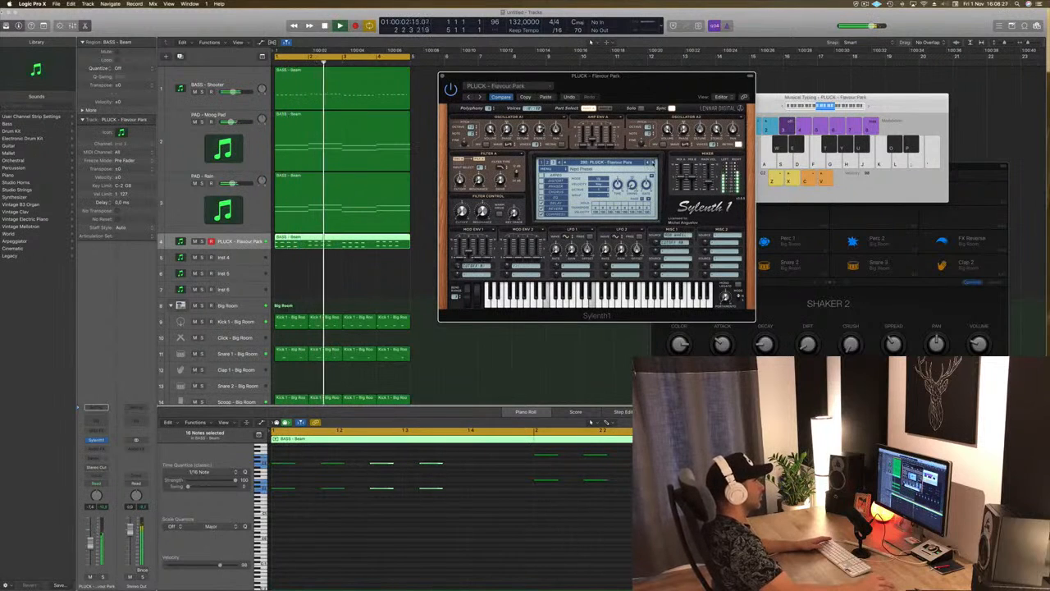
pyautogui.click(653, 163)
pyautogui.click(653, 163)
pyautogui.click(653, 164)
pyautogui.click(653, 163)
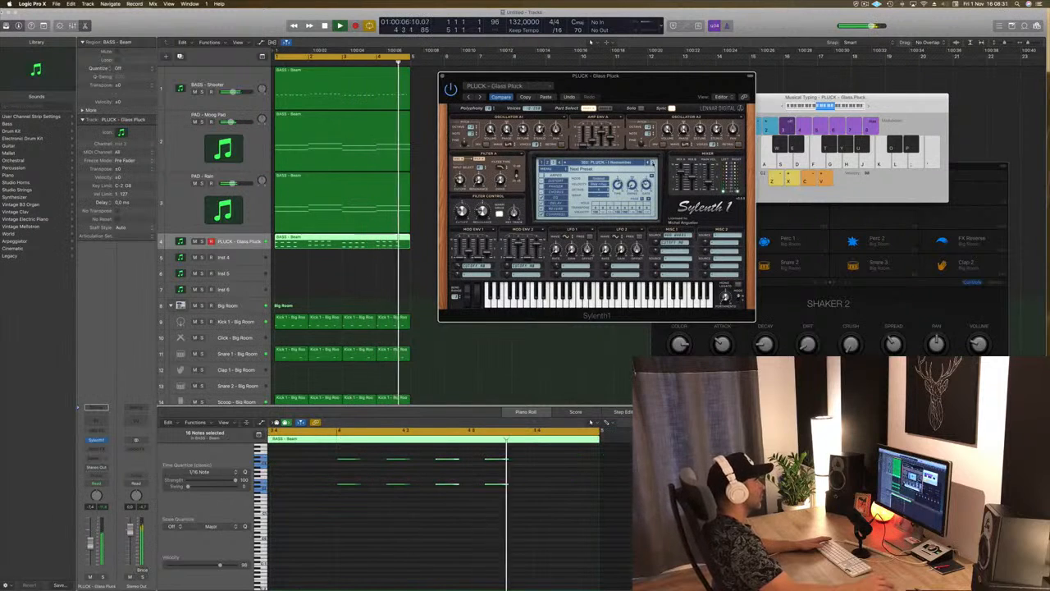
# Step: Audition the presets PLUCK - Liquid Fire and PLUCK - Long Pluck up to PLUCK - Play And Win Chords during playback
pyautogui.click(653, 163)
pyautogui.click(653, 163)
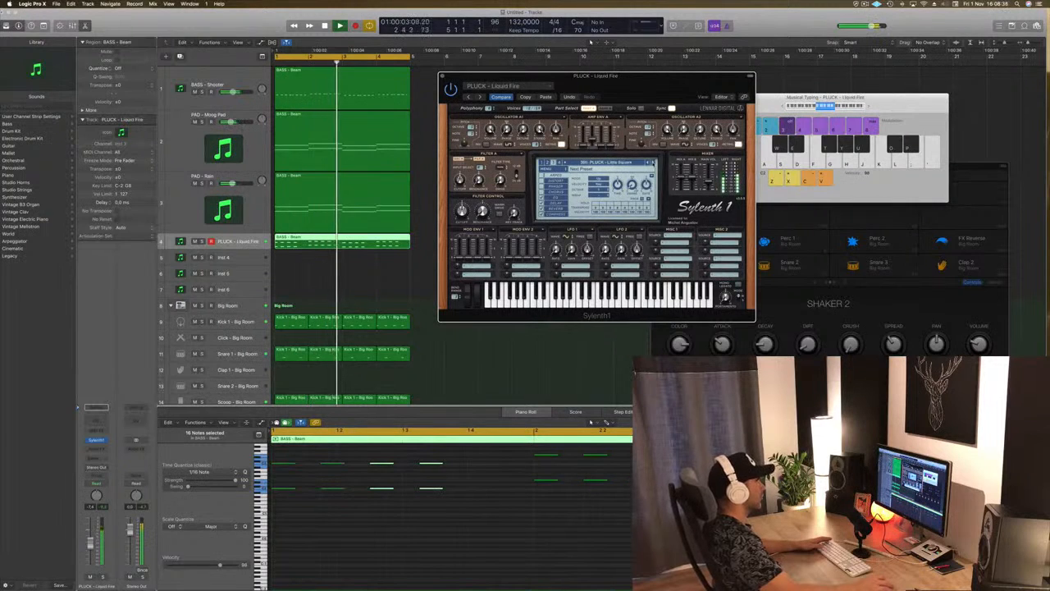
pyautogui.click(654, 163)
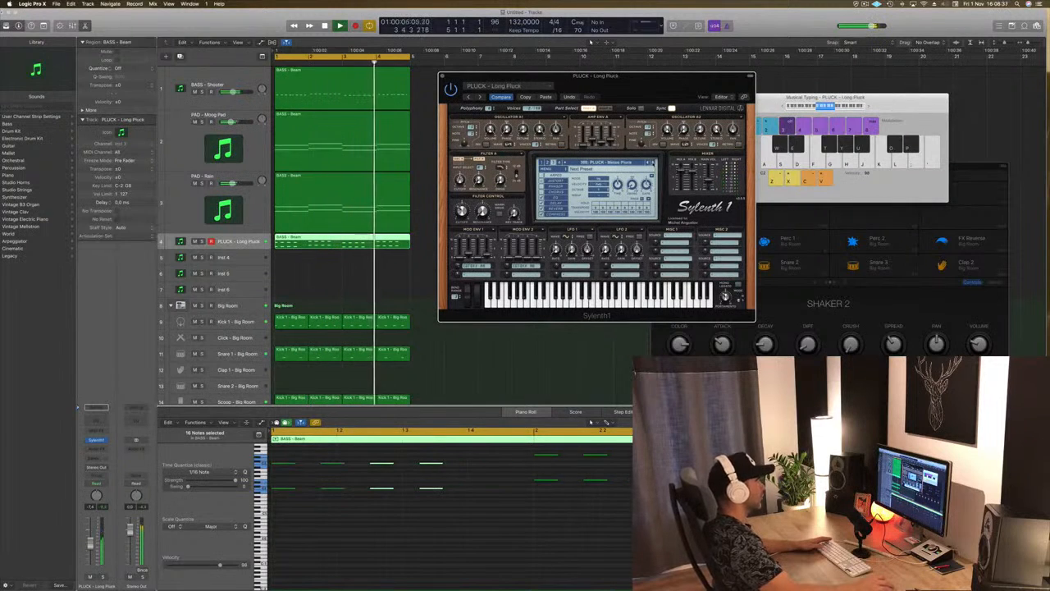
pyautogui.click(653, 163)
pyautogui.click(653, 163)
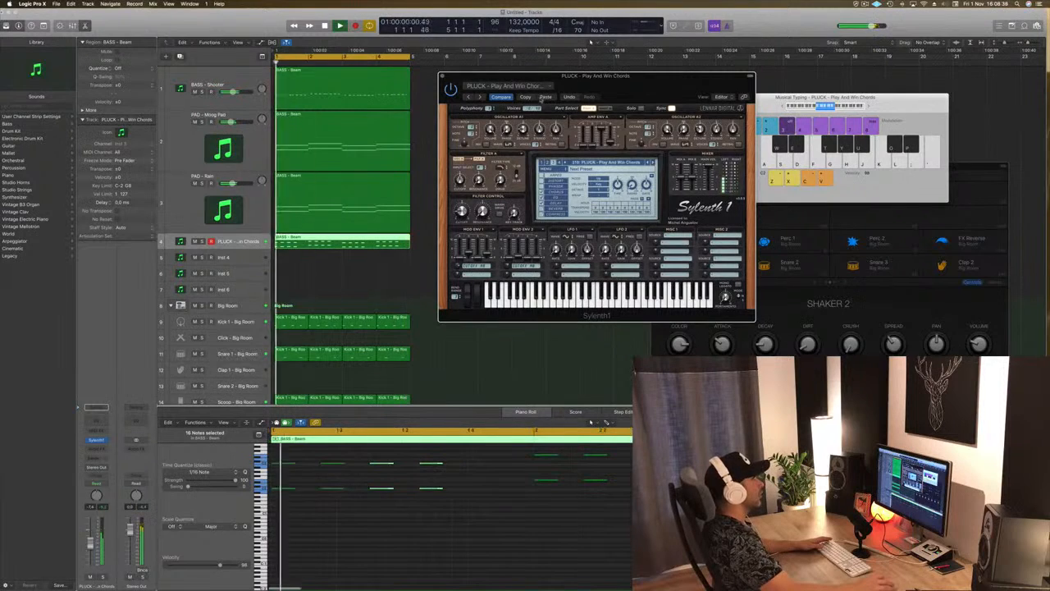
# Step: Return the pluck track's Sylenth1 to the PLUCK - Emotions preset and close the plug-in window
pyautogui.moveTo(448, 77); pyautogui.dragTo(484, 75)
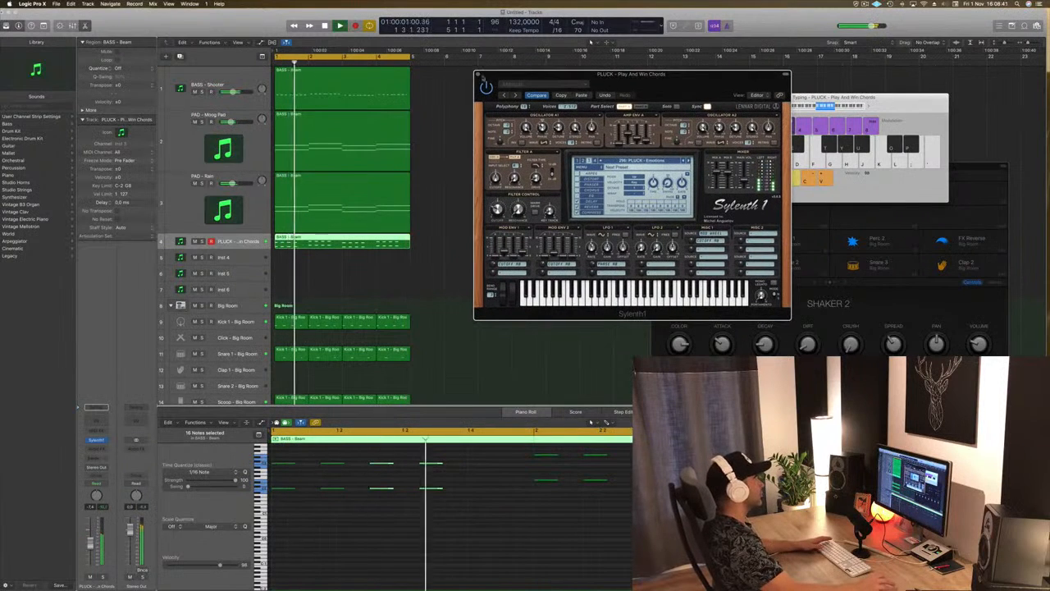
pyautogui.click(478, 75)
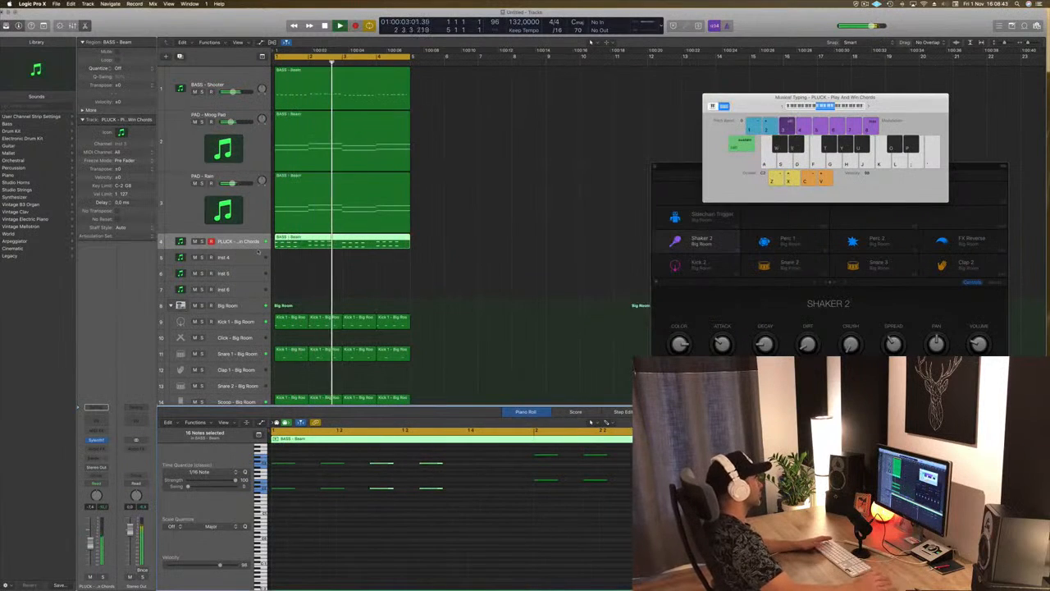
# Step: Copy the first Hi-Hat 1 region onto the Snare 3 track, keep only one note near the bar's end and play the loop
pyautogui.scroll(-5, 493, 217)
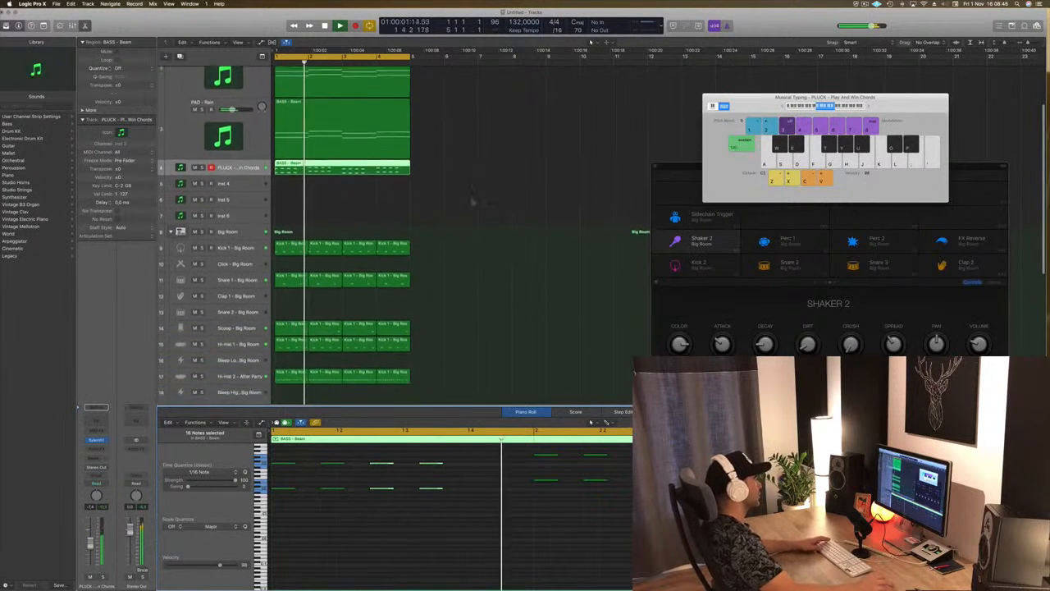
pyautogui.scroll(-3, 492, 215)
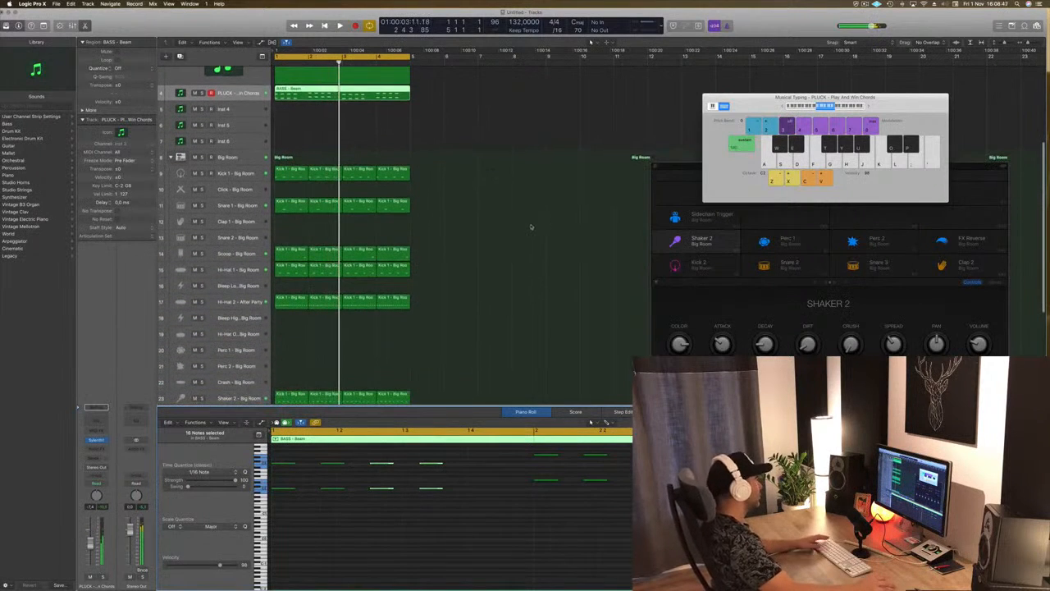
pyautogui.scroll(-2, 531, 226)
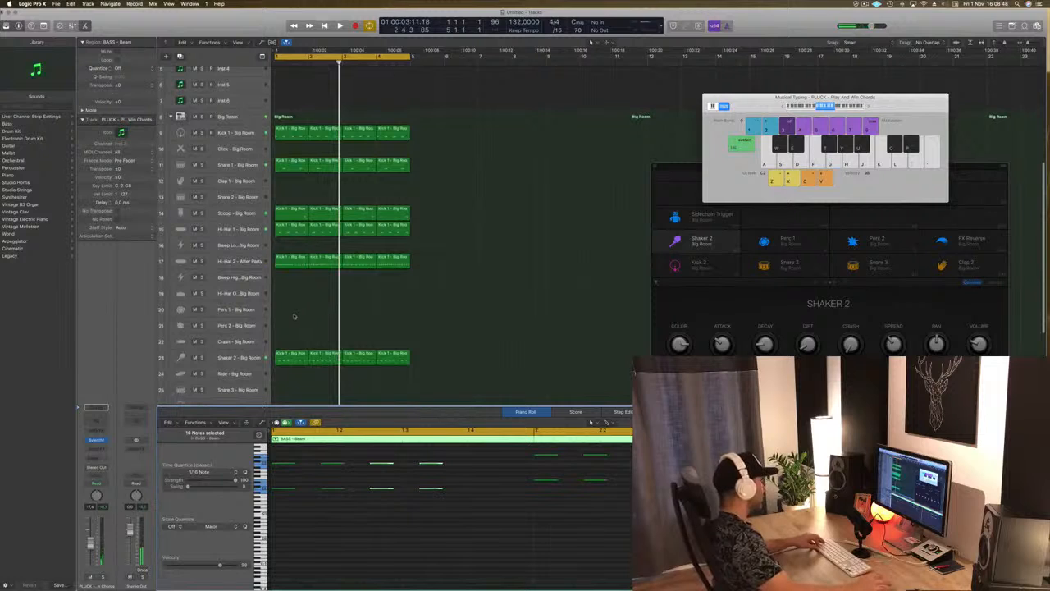
pyautogui.click(287, 231)
pyautogui.moveTo(288, 230); pyautogui.dragTo(283, 261)
pyautogui.moveTo(291, 473); pyautogui.dragTo(452, 525)
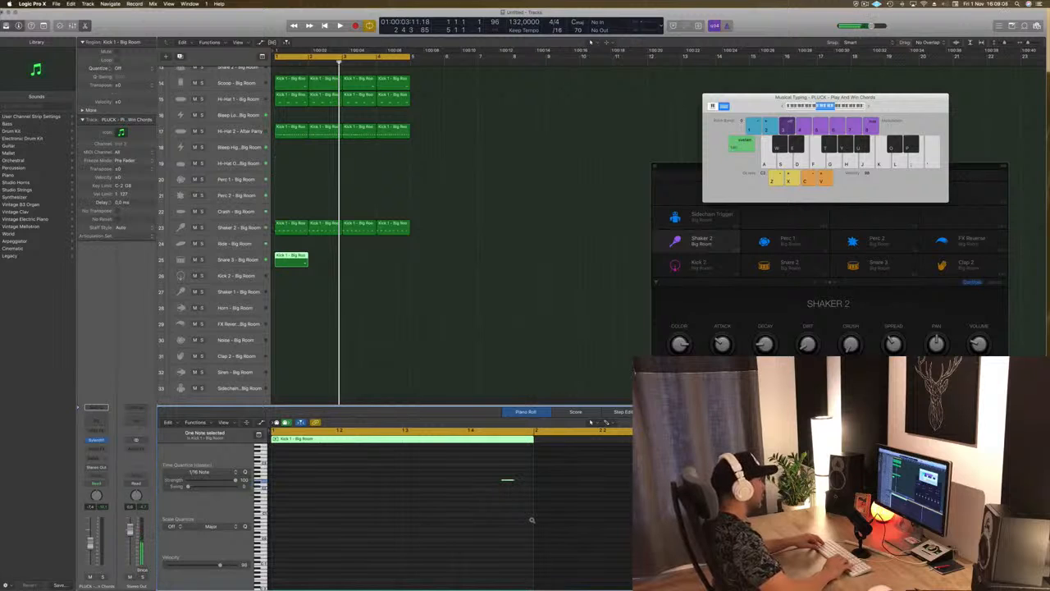
pyautogui.press('space')
pyautogui.click(386, 345)
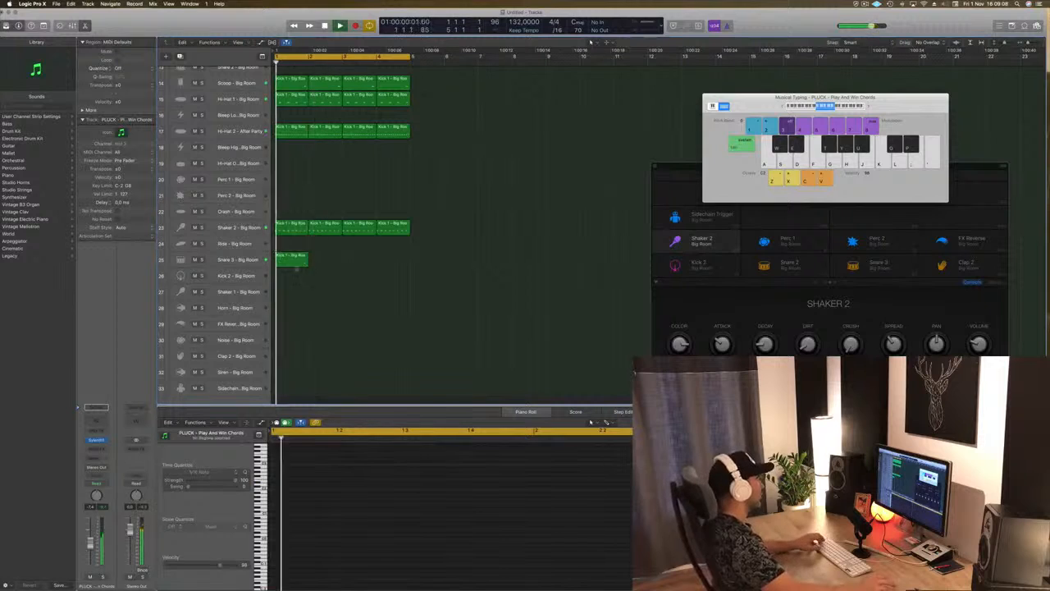
# Step: Move the note in the Snare 3 region to beat 4 and copy the region across bars 2 to 4
pyautogui.click(291, 258)
pyautogui.scroll(3, 424, 464)
pyautogui.hscroll(2, 476, 493)
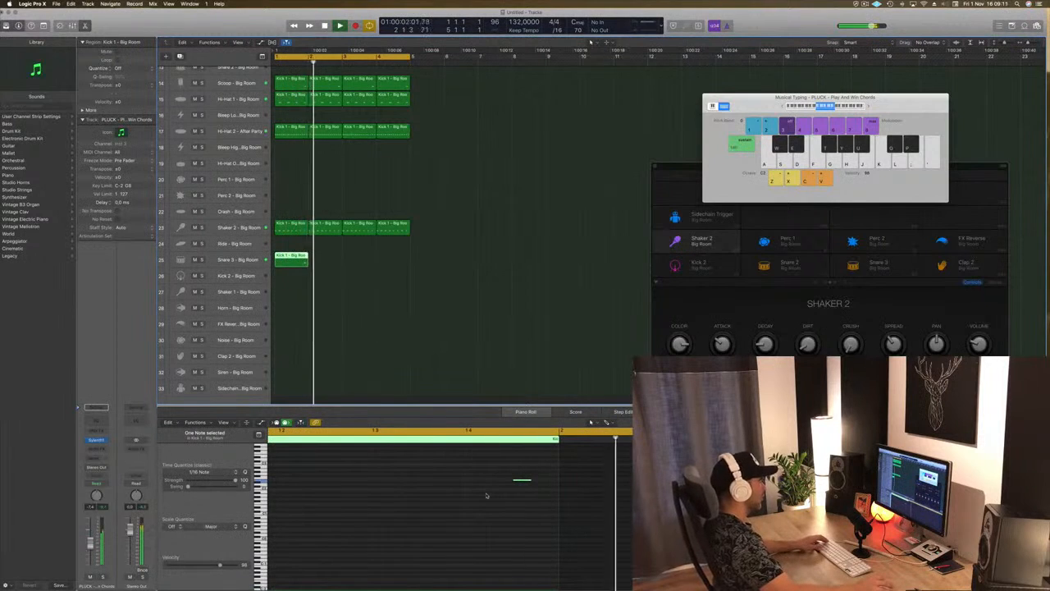
pyautogui.moveTo(522, 482); pyautogui.dragTo(474, 484)
pyautogui.press('space')
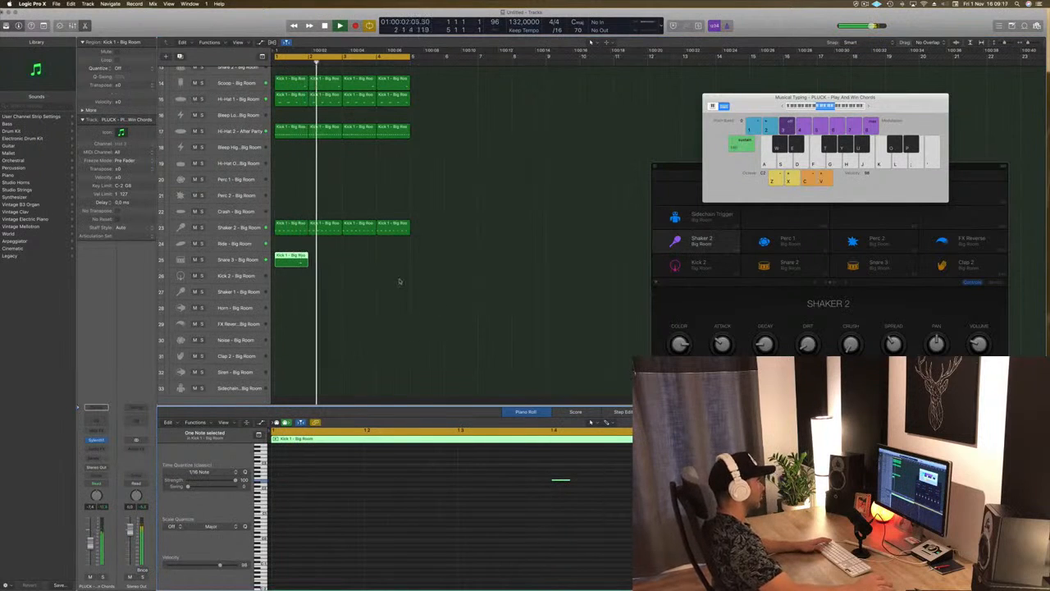
pyautogui.moveTo(294, 259); pyautogui.dragTo(329, 261)
pyautogui.moveTo(405, 262); pyautogui.dragTo(363, 262)
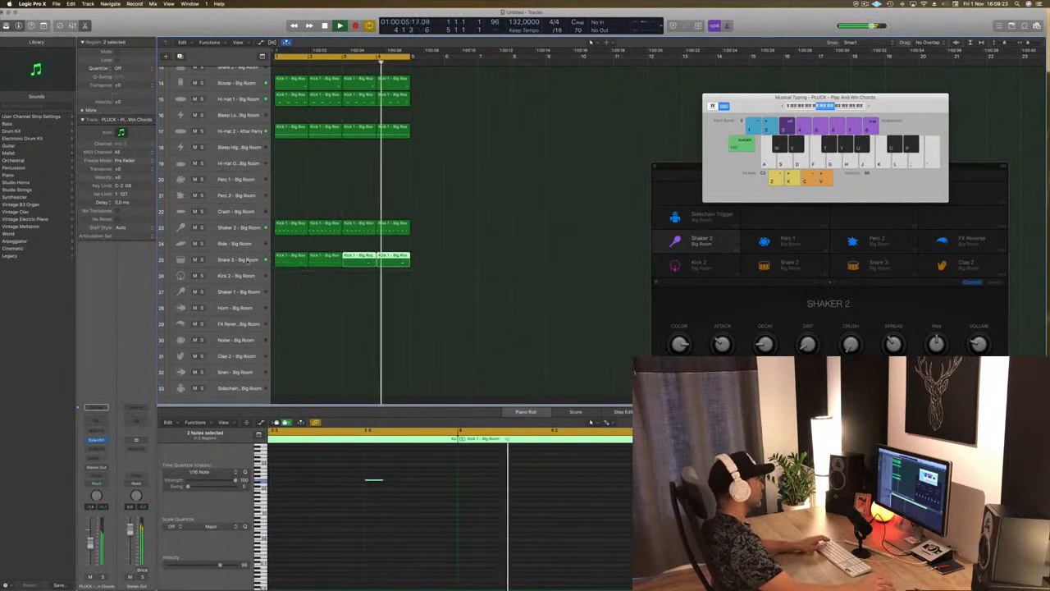
# Step: Adjust the Snare 3 track's volume and play the loop to check the snare against the other parts
pyautogui.click(248, 260)
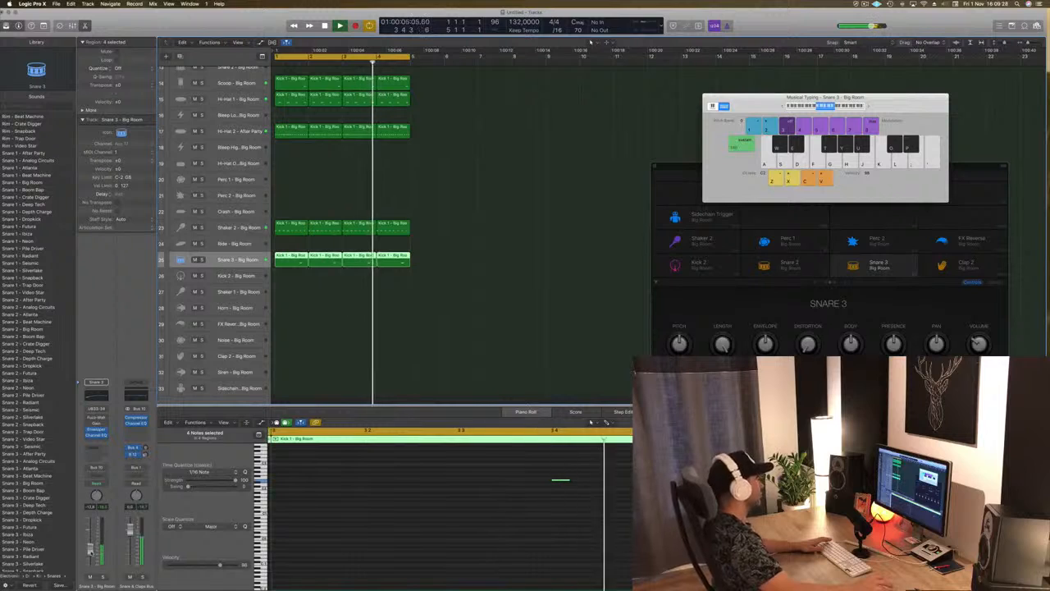
pyautogui.scroll(5, 217, 246)
pyautogui.press('space')
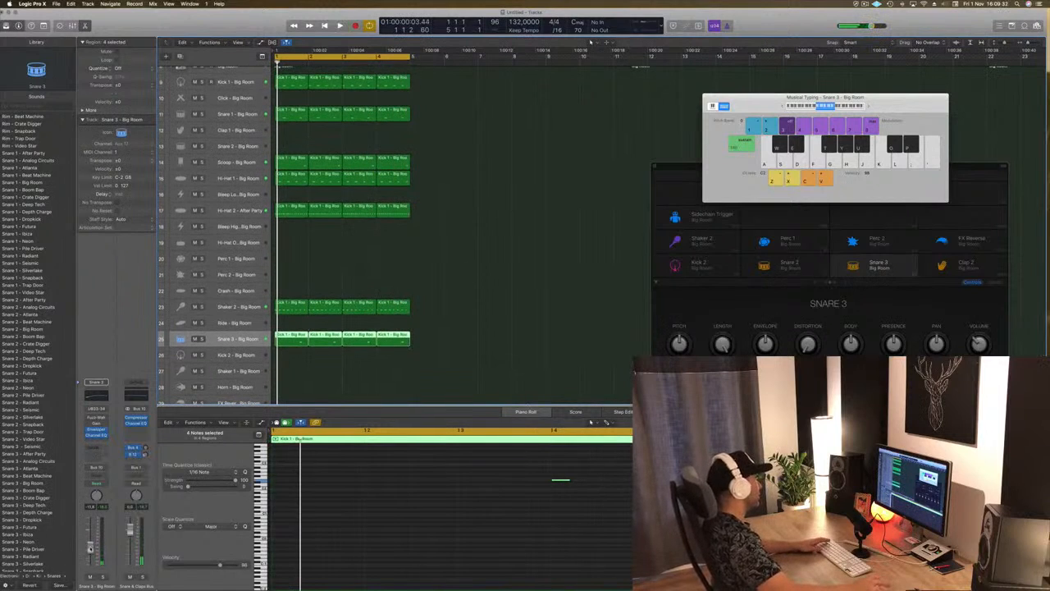
pyautogui.press('space')
pyautogui.scroll(4, 402, 238)
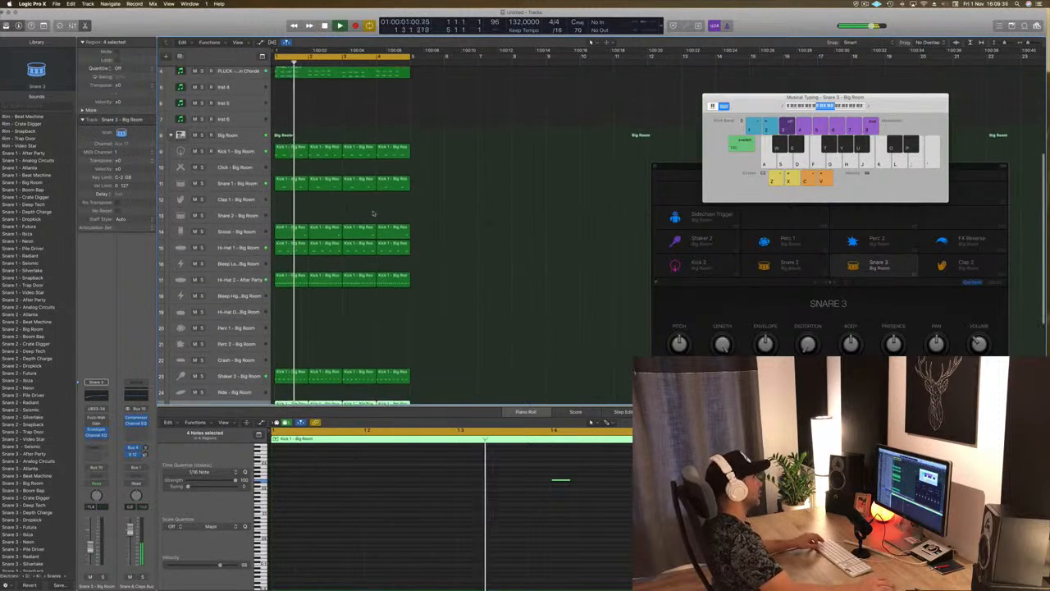
pyautogui.scroll(6, 374, 214)
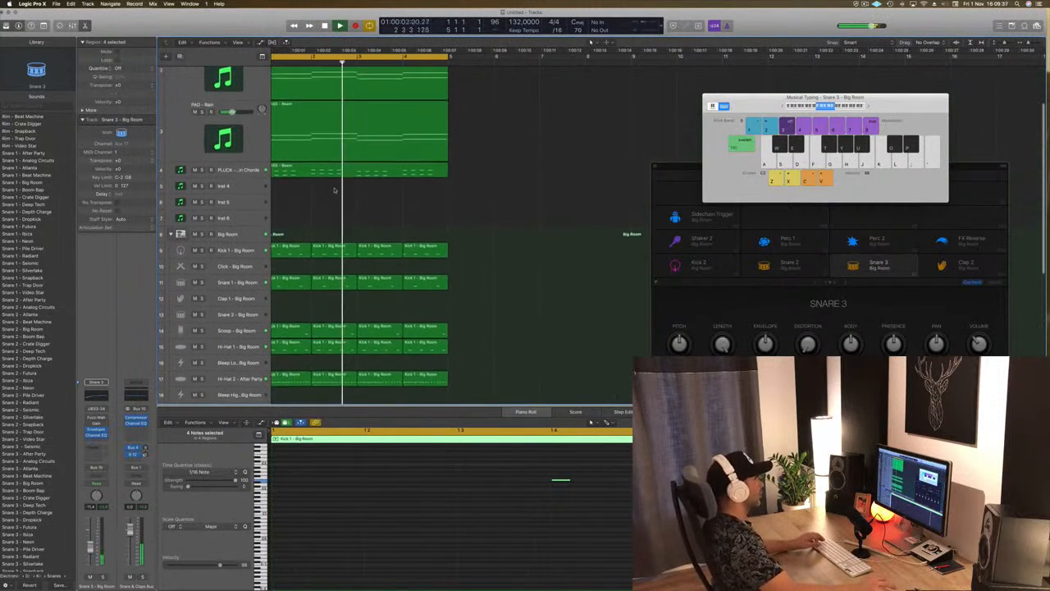
pyautogui.scroll(-4, 334, 190)
pyautogui.scroll(4, 314, 198)
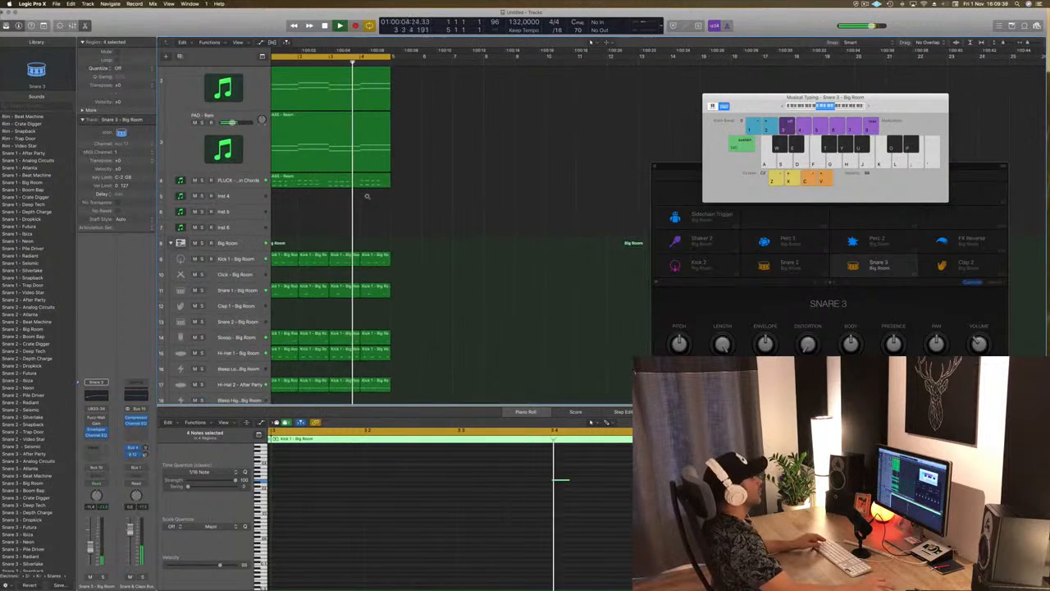
pyautogui.press('space')
# Step: Copy the pluck region onto the Inst 4 track and reduce it to the first two stacked notes of each bar
pyautogui.click(235, 183)
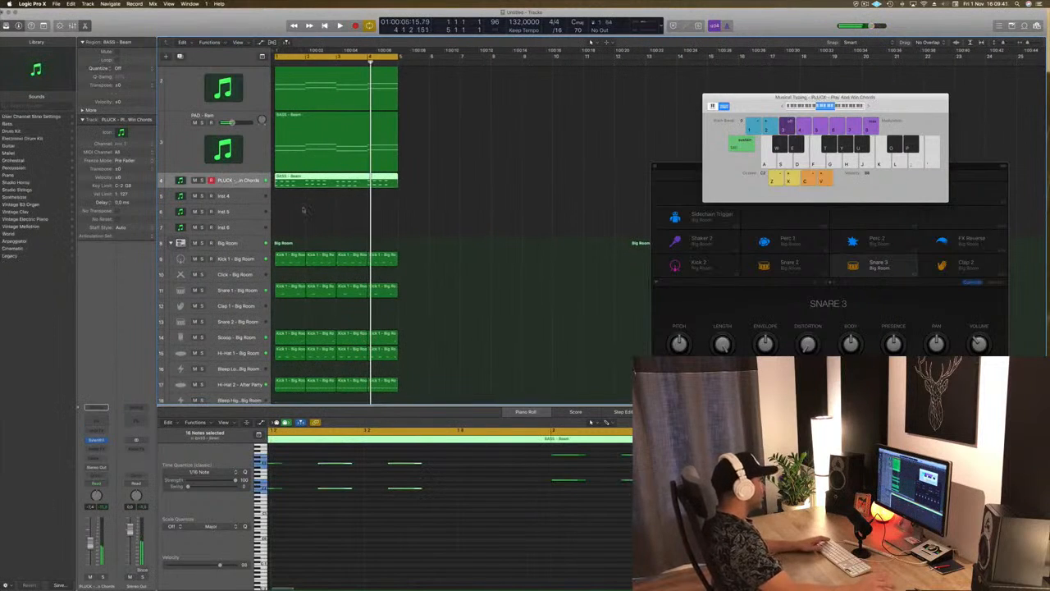
pyautogui.moveTo(313, 177); pyautogui.dragTo(313, 194)
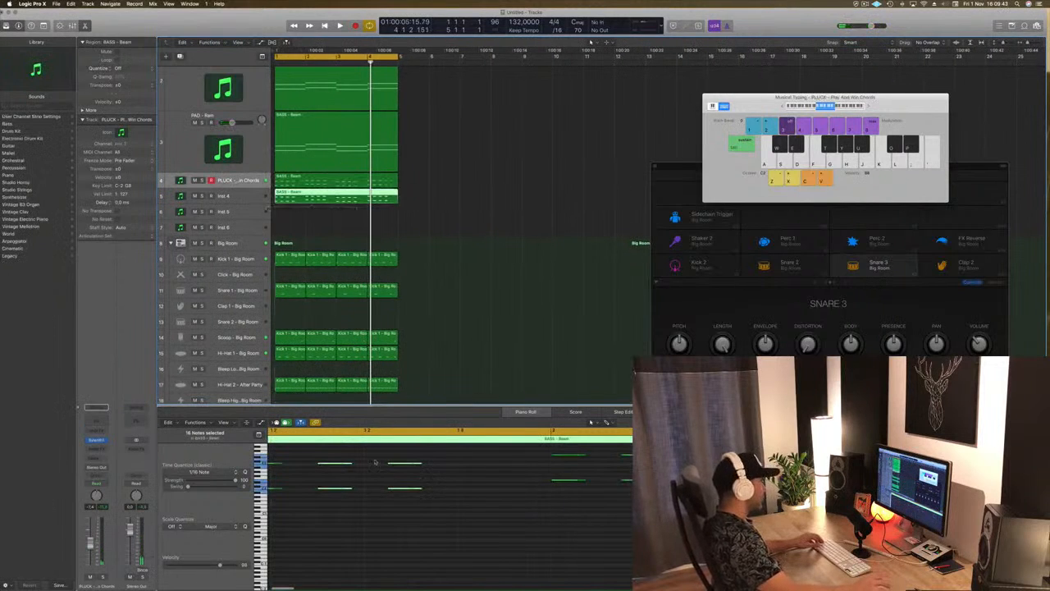
pyautogui.scroll(-5, 379, 479)
pyautogui.click(360, 521)
pyautogui.scroll(-3, 348, 528)
pyautogui.scroll(3, 344, 517)
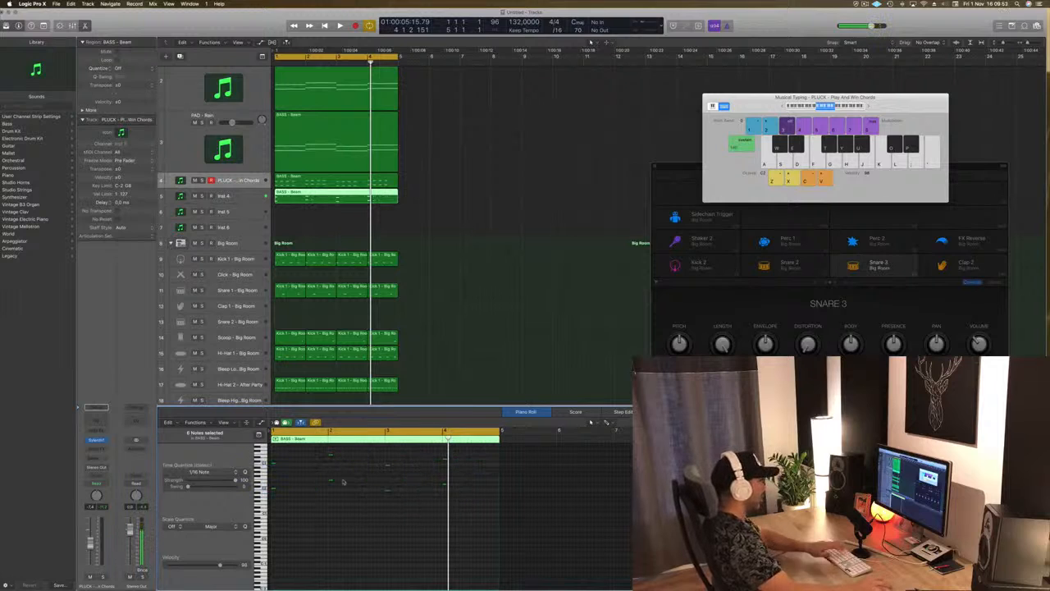
# Step: Shift the remaining Inst 4 notes to the end of each bar and lower the track's volume during playback
pyautogui.moveTo(285, 512); pyautogui.dragTo(268, 449)
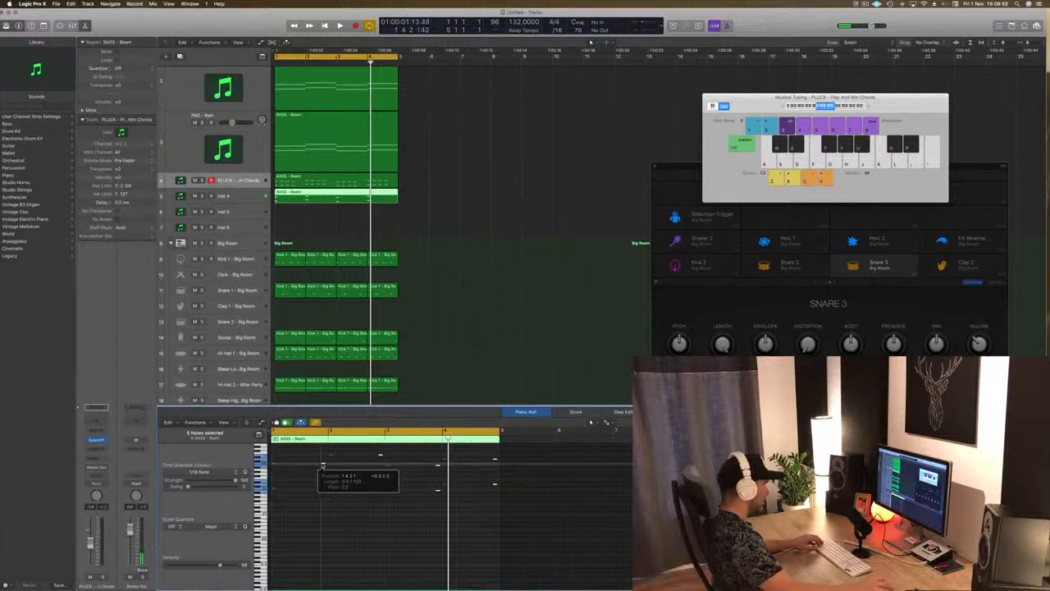
pyautogui.press('space')
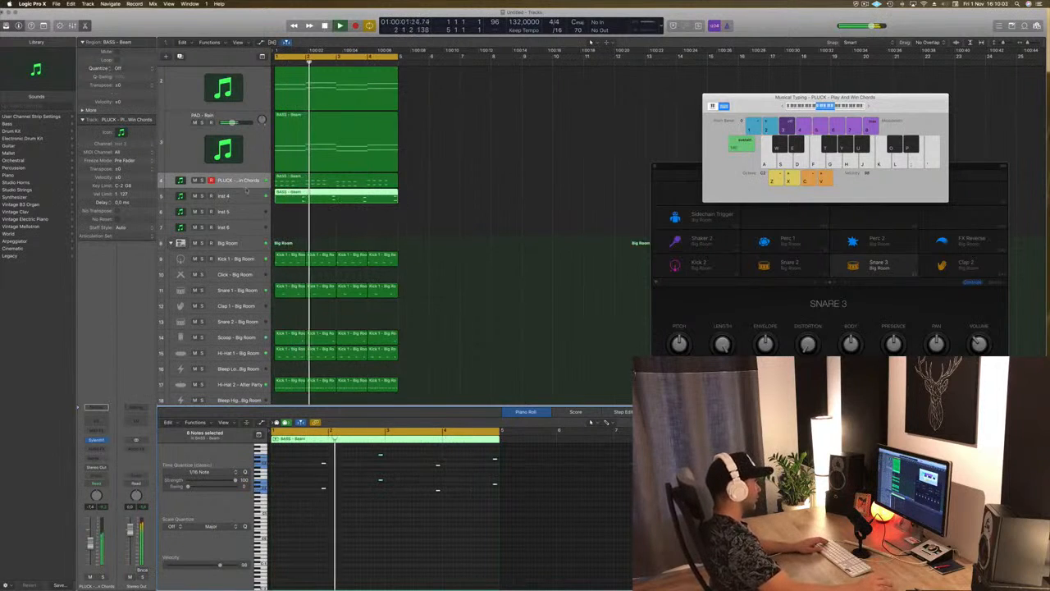
pyautogui.click(235, 197)
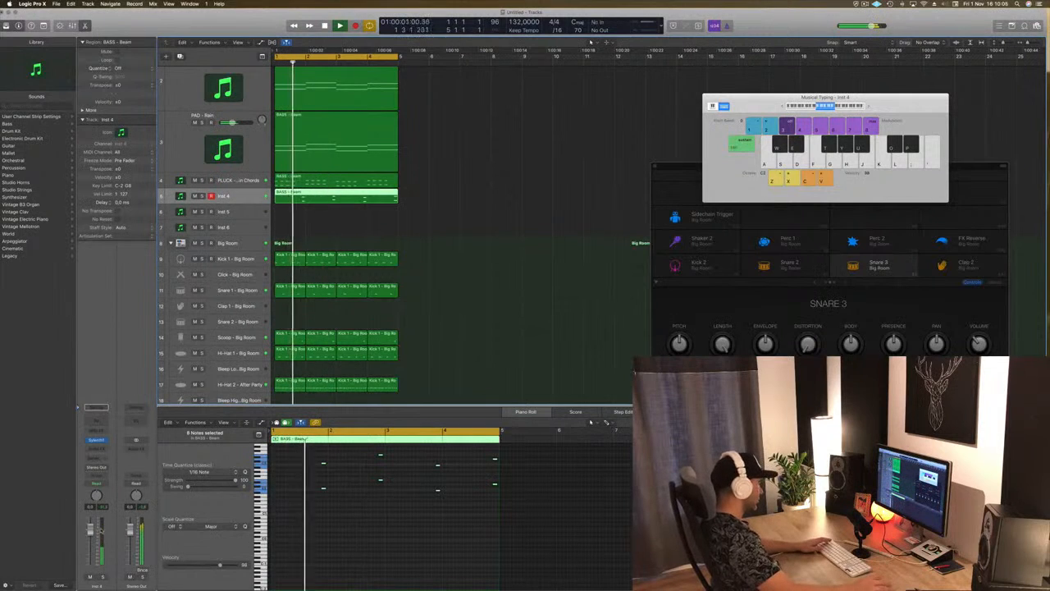
pyautogui.moveTo(90, 530); pyautogui.dragTo(91, 541)
pyautogui.press('space')
pyautogui.press('space')
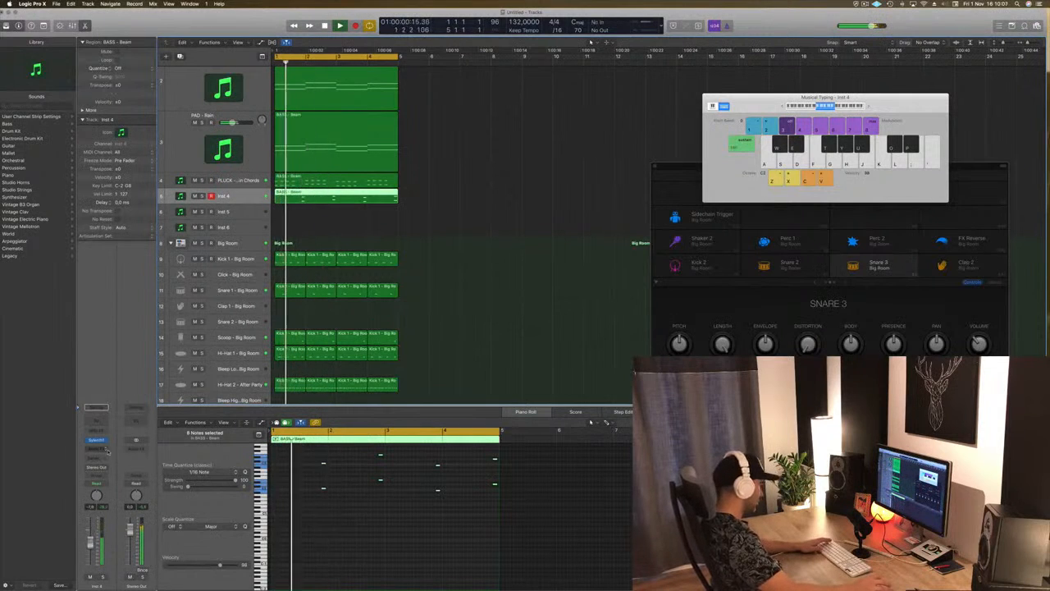
pyautogui.press('space')
pyautogui.press('space')
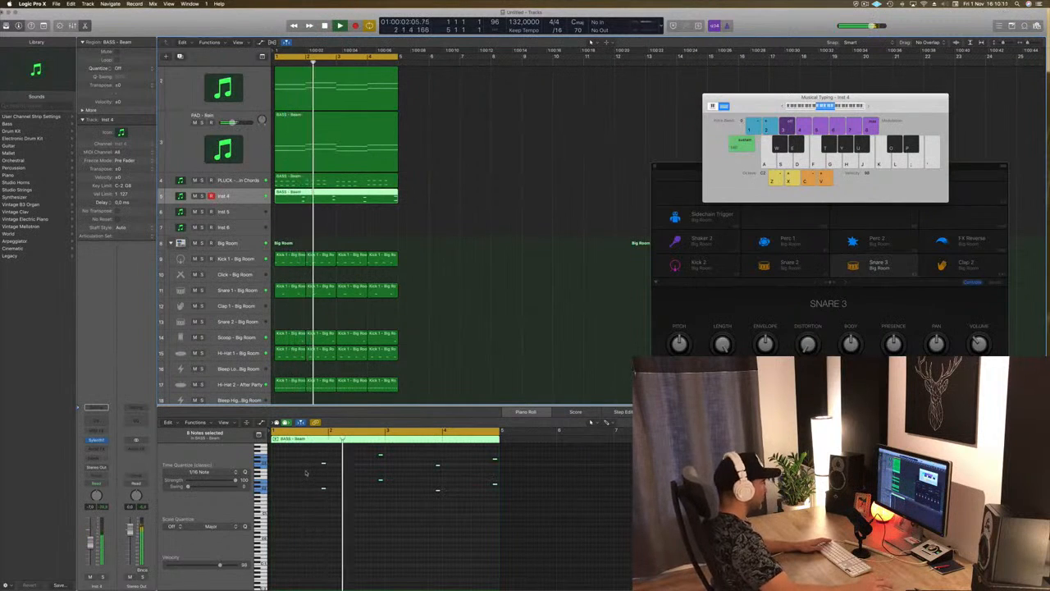
# Step: Transpose all notes of the Inst 4 region down one octave and play the loop from the start
pyautogui.press('super+a')
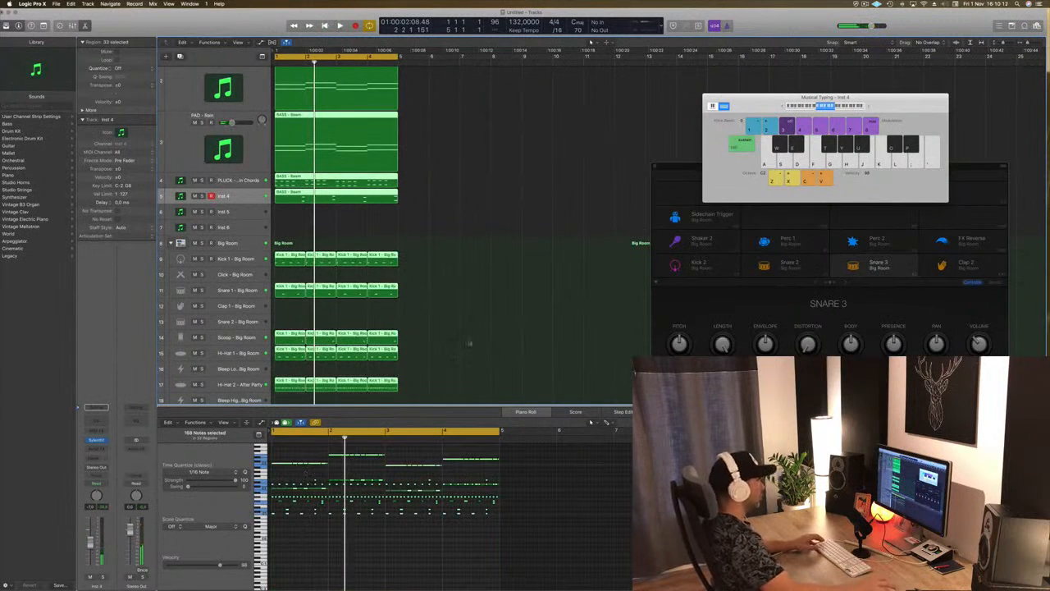
pyautogui.click(449, 329)
pyautogui.click(345, 196)
pyautogui.click(395, 542)
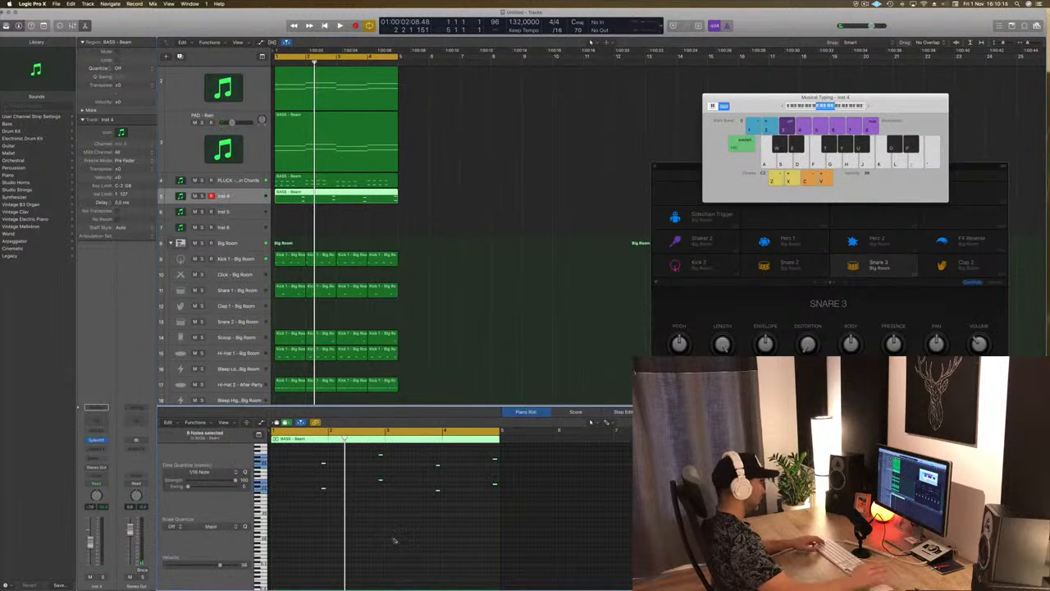
pyautogui.press('Return')
pyautogui.press('space')
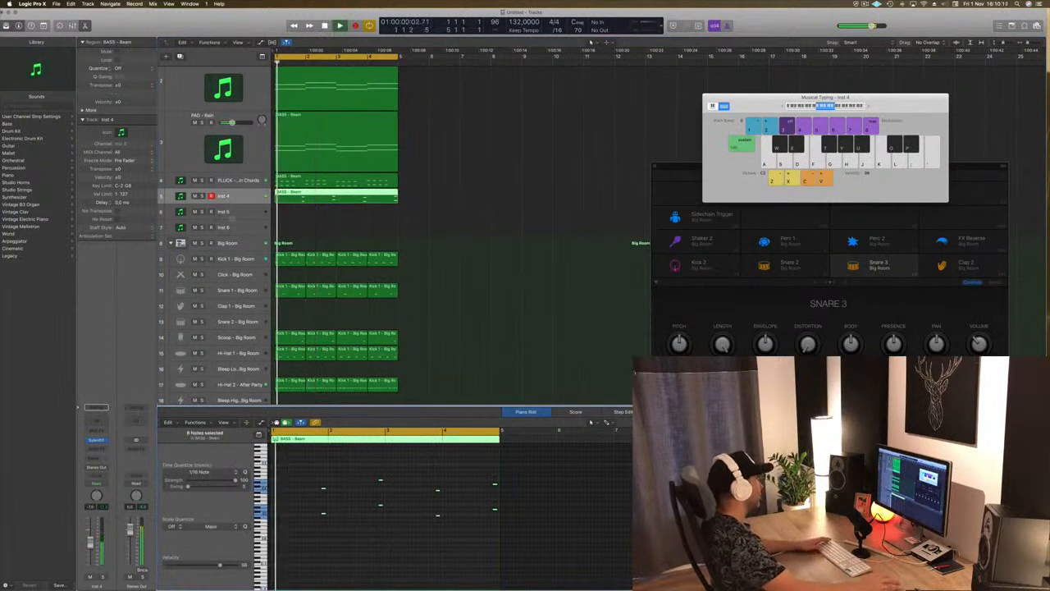
pyautogui.press('Return')
# Step: Open Sylenth1 on the Inst 4 track and audition its ARP presets up to ARP Awesom-O during playback
pyautogui.click(96, 441)
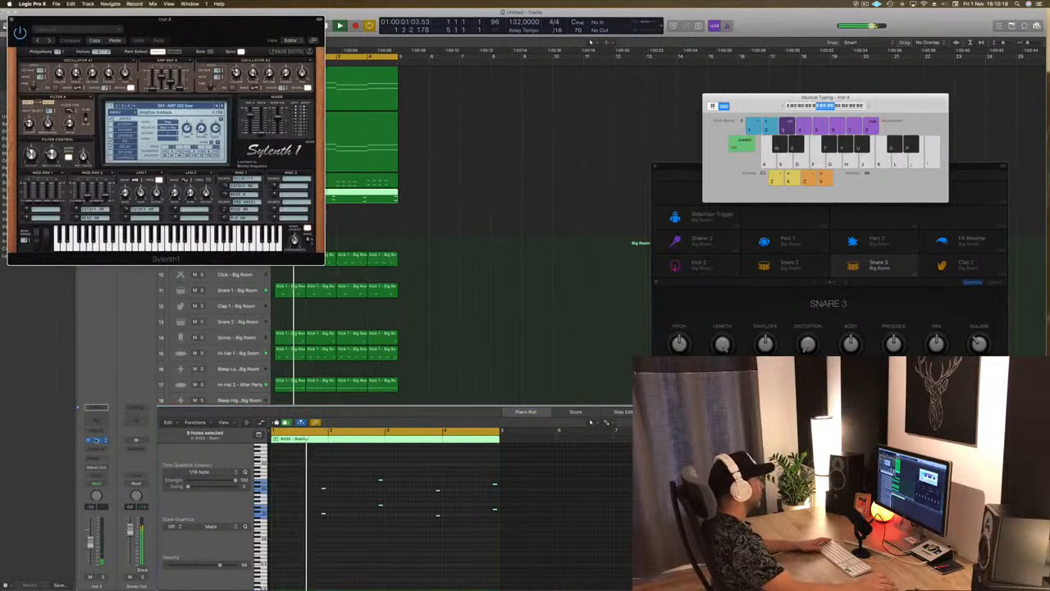
pyautogui.moveTo(188, 35); pyautogui.dragTo(580, 98)
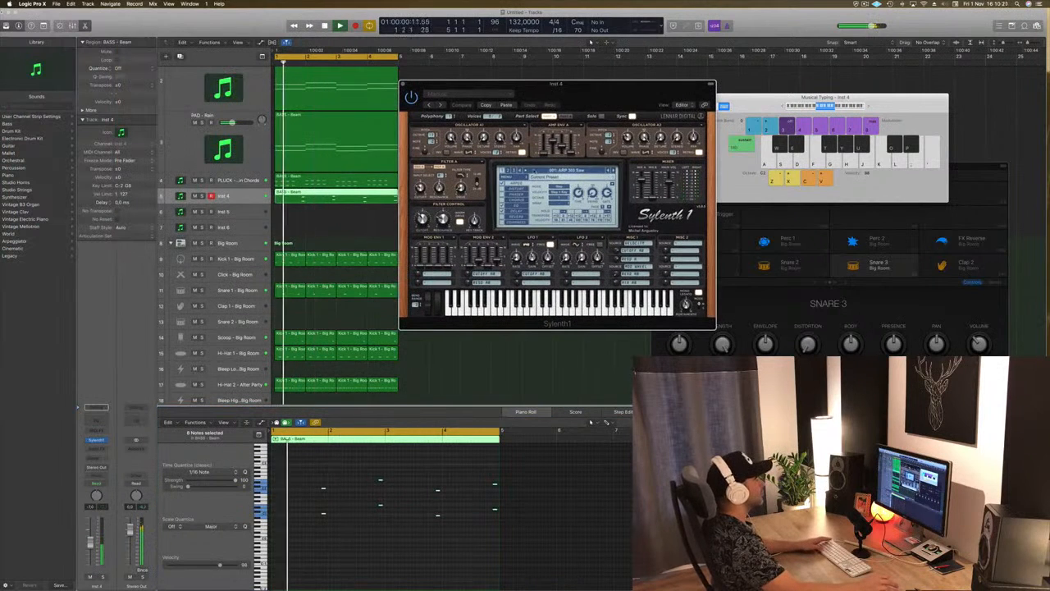
pyautogui.click(612, 172)
pyautogui.press('Return')
pyautogui.click(612, 172)
pyautogui.click(612, 171)
# Step: Switch Sylenth1 to the BS bass presets and audition them through BS Classic PWM up to BS Italo
pyautogui.click(591, 172)
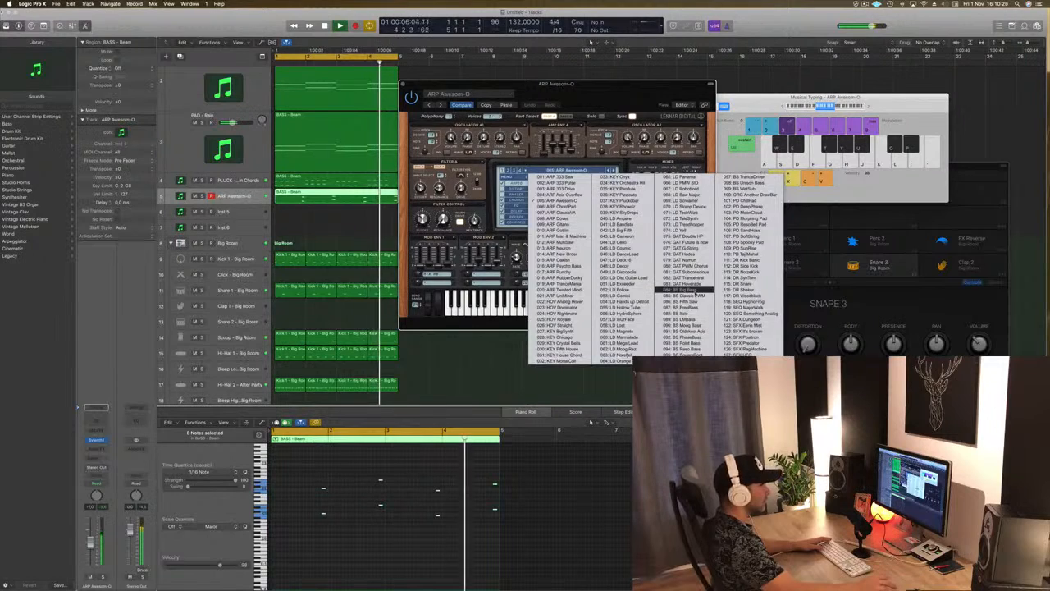
pyautogui.click(685, 289)
pyautogui.click(613, 172)
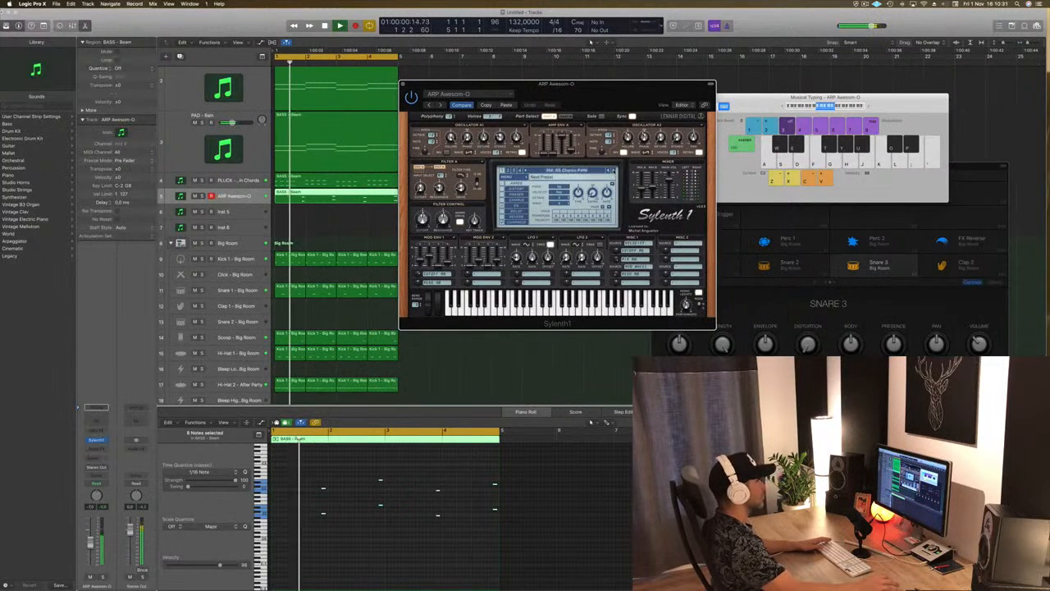
pyautogui.click(614, 172)
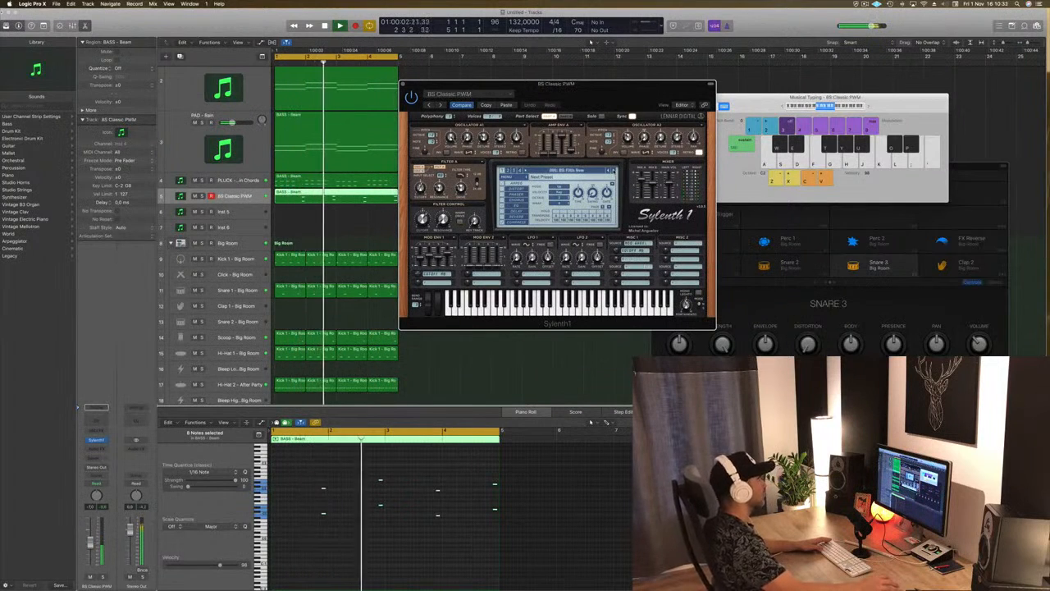
pyautogui.moveTo(558, 83); pyautogui.dragTo(681, 157)
pyautogui.click(764, 266)
pyautogui.click(701, 233)
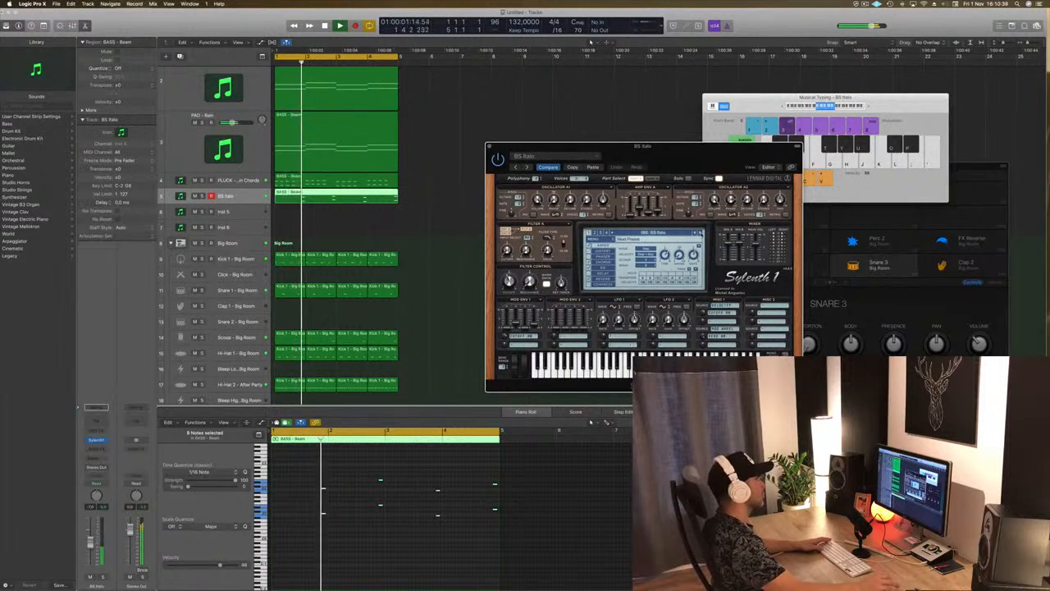
# Step: Raise the Inst 4 track's volume and step through BS Point Bass and BS SquareRoot to the BS TranceDriver preset
pyautogui.moveTo(91, 544); pyautogui.dragTo(92, 538)
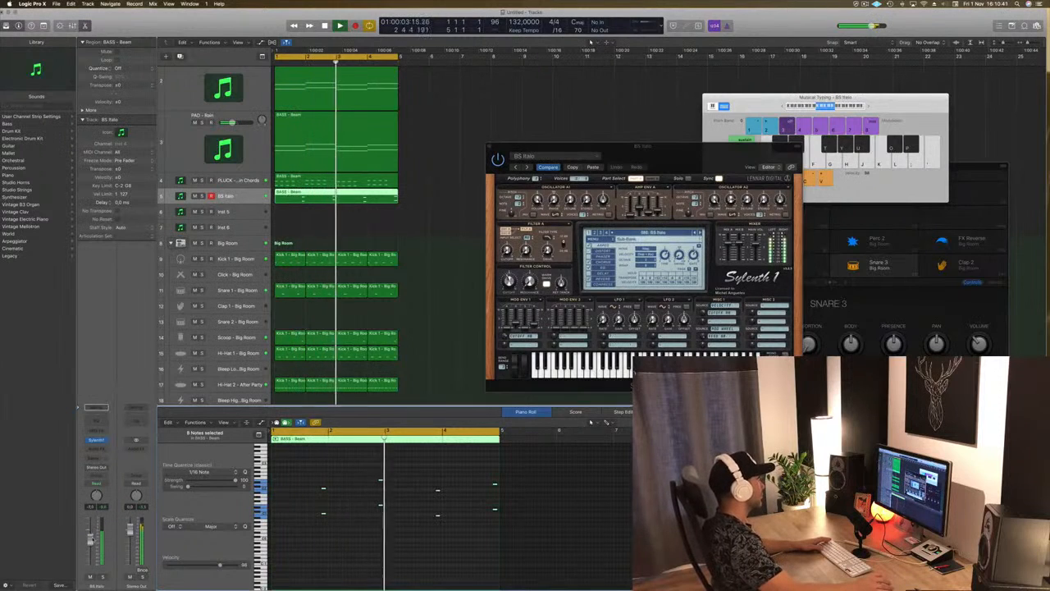
pyautogui.click(697, 233)
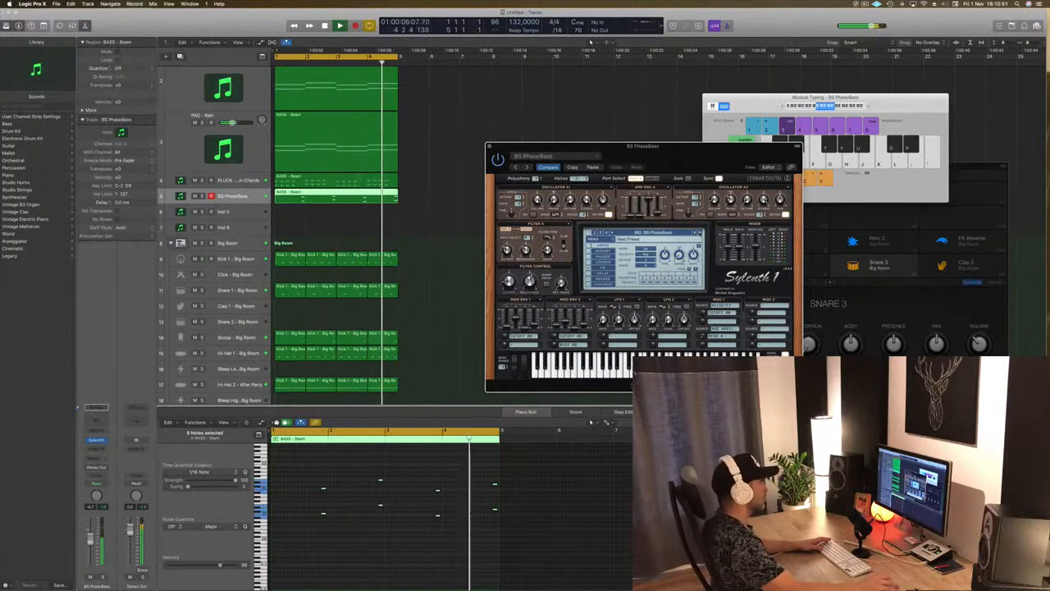
pyautogui.click(699, 233)
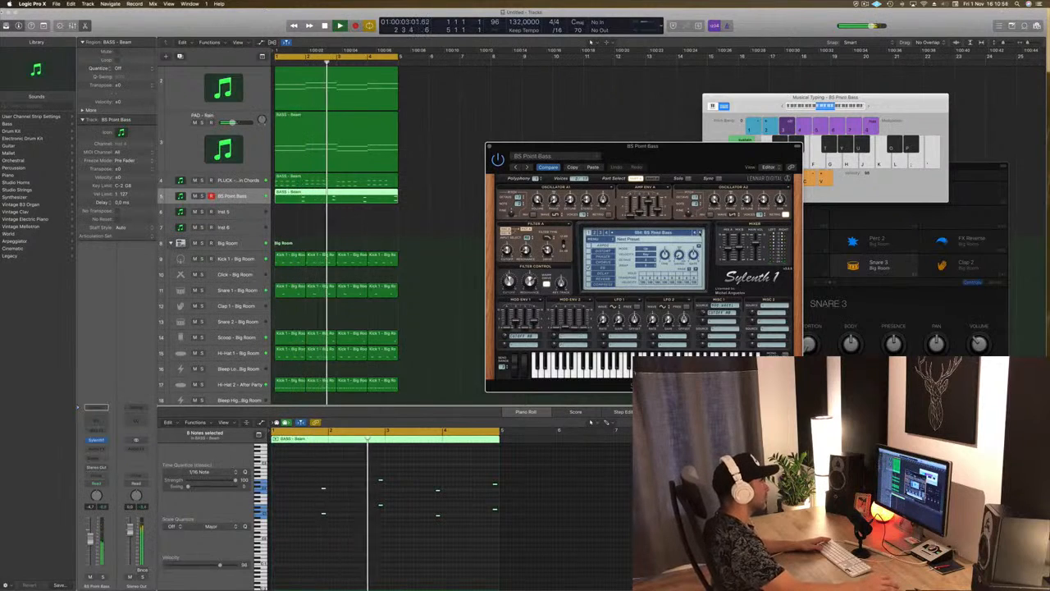
pyautogui.click(699, 233)
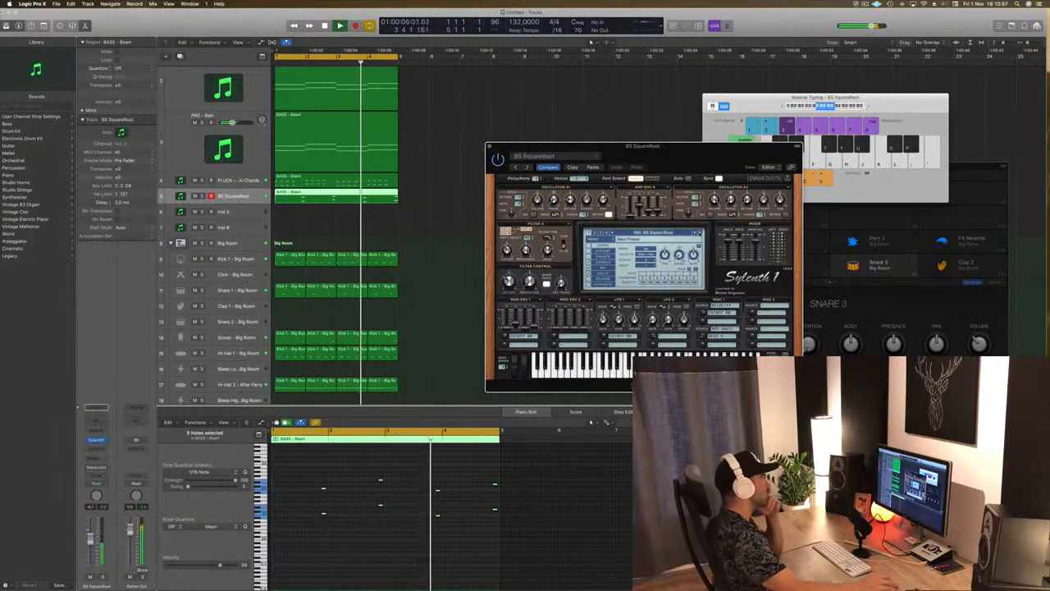
pyautogui.click(699, 233)
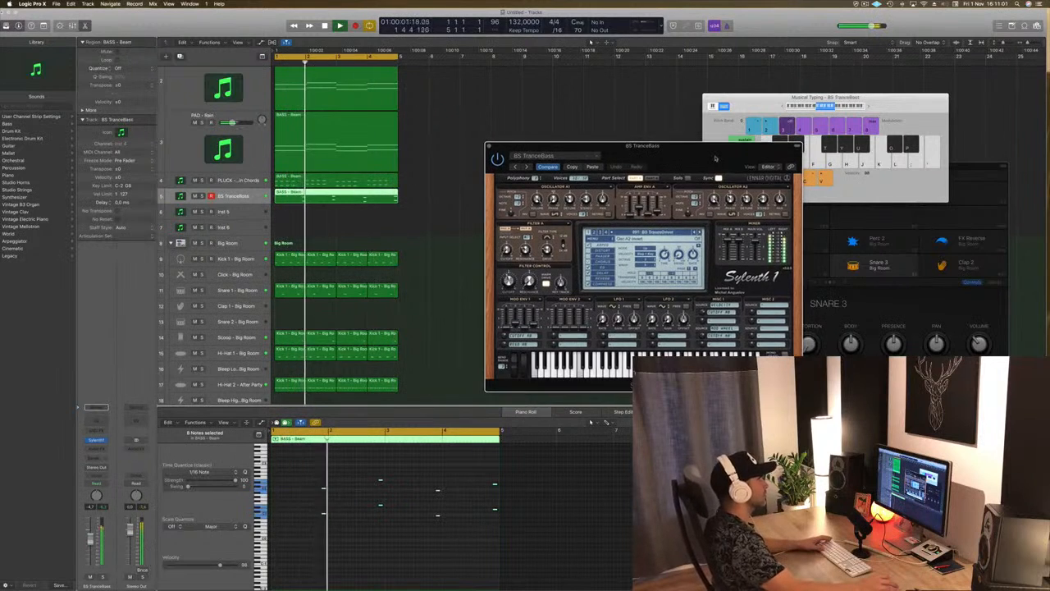
pyautogui.moveTo(716, 158); pyautogui.dragTo(640, 157)
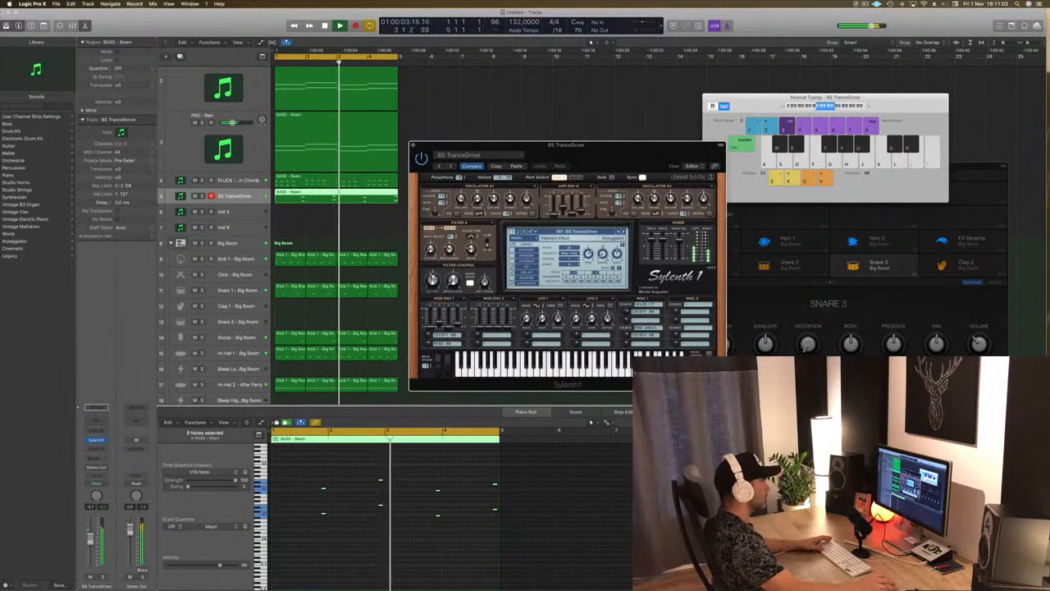
# Step: Show Sylenth1's delay settings, adjust the filter cutoff of BS TranceDriver and close the plug-in window
pyautogui.click(527, 271)
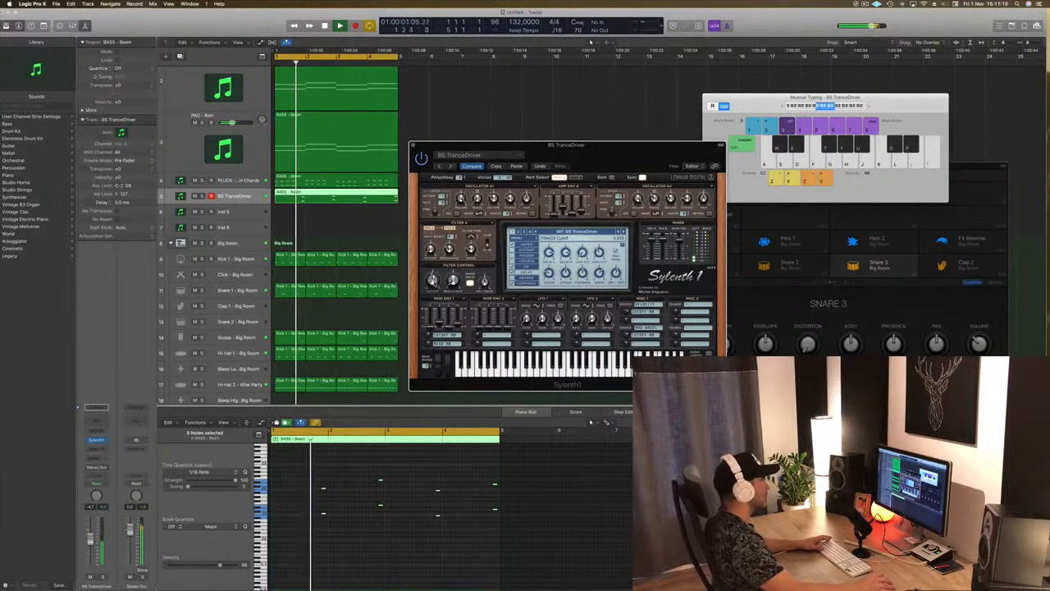
pyautogui.moveTo(441, 143); pyautogui.dragTo(468, 141)
pyautogui.click(440, 144)
pyautogui.scroll(1, 459, 221)
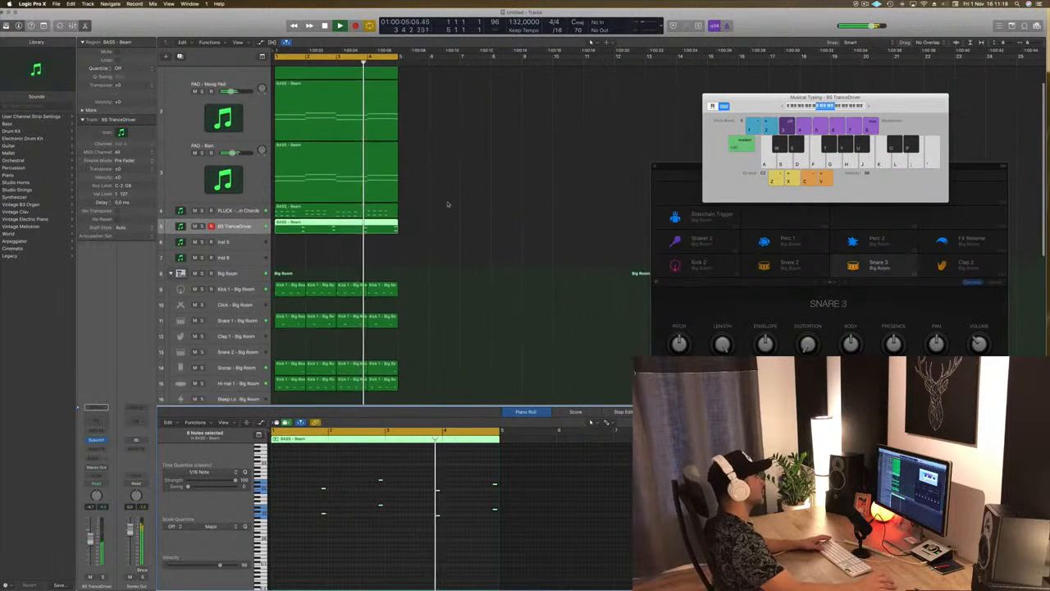
pyautogui.scroll(-5, 460, 222)
pyautogui.scroll(4, 462, 221)
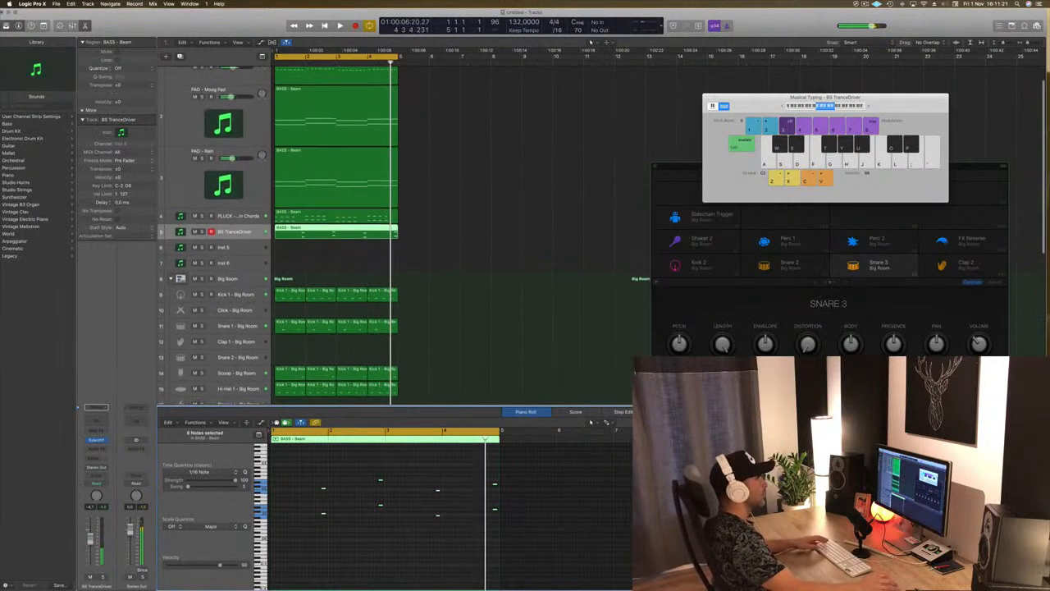
pyautogui.click(866, 5)
pyautogui.click(813, 22)
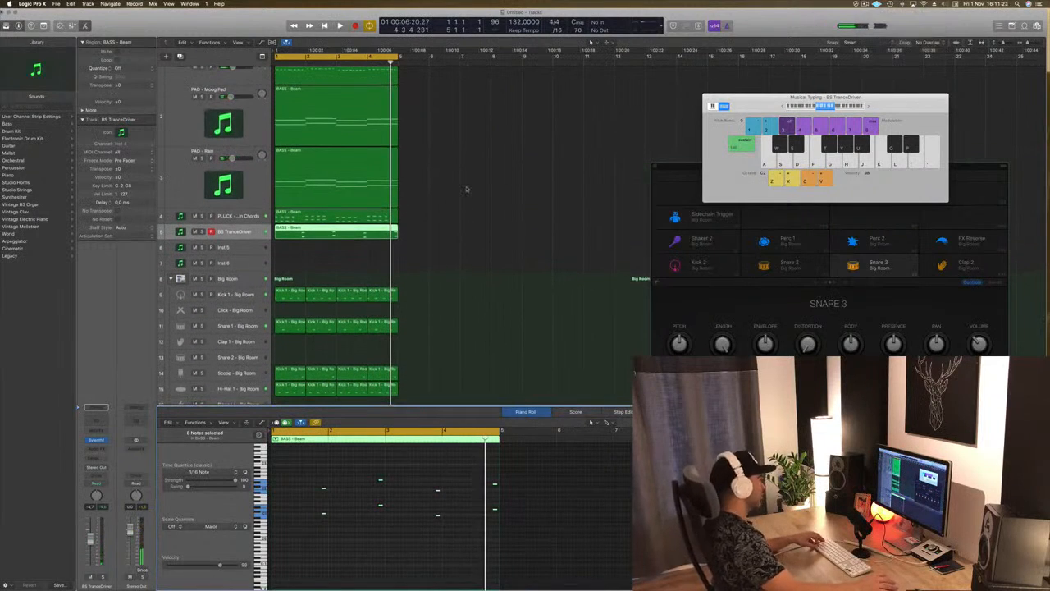
# Step: Save the project as Episode 20th and play the four-bar loop
pyautogui.press('super+s')
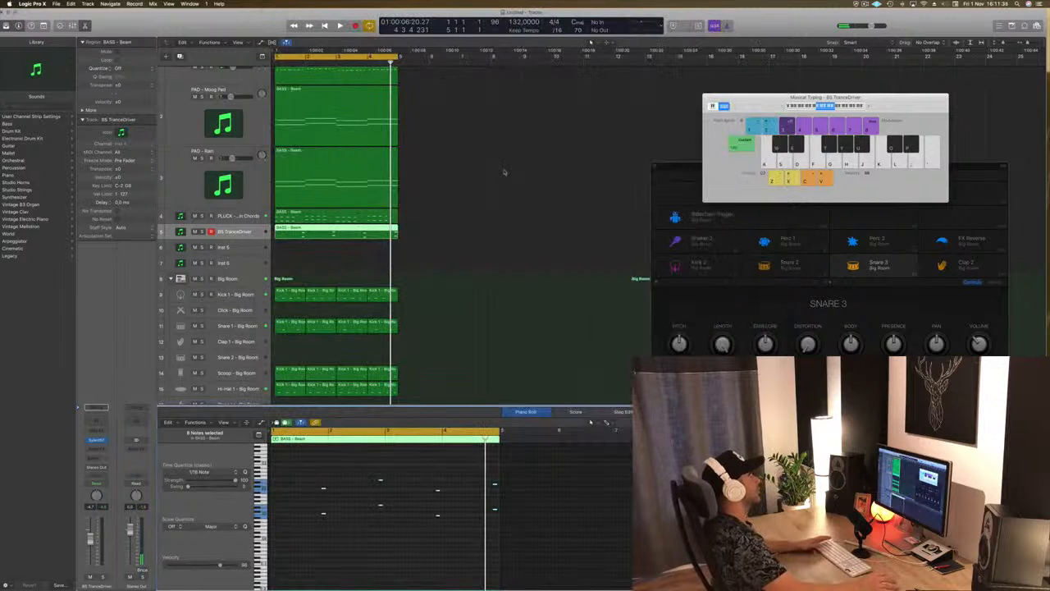
pyautogui.click(463, 174)
pyautogui.press('space')
pyautogui.press('super+s')
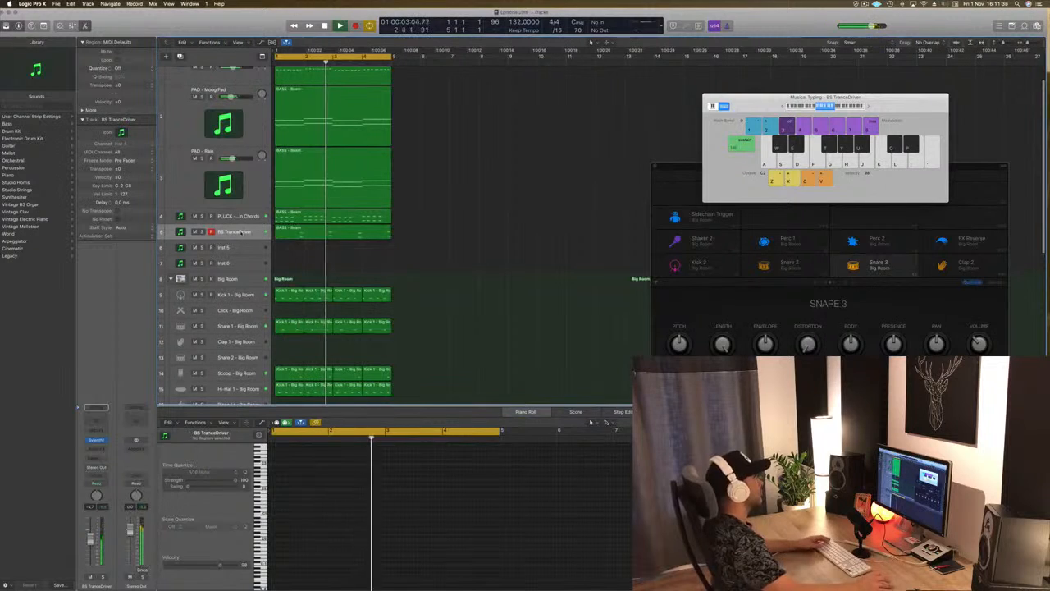
# Step: Reduce the track heights to show more of the arrangement and mute the PAD - Rain and PAD - Moog Pad tracks during playback
pyautogui.click(240, 233)
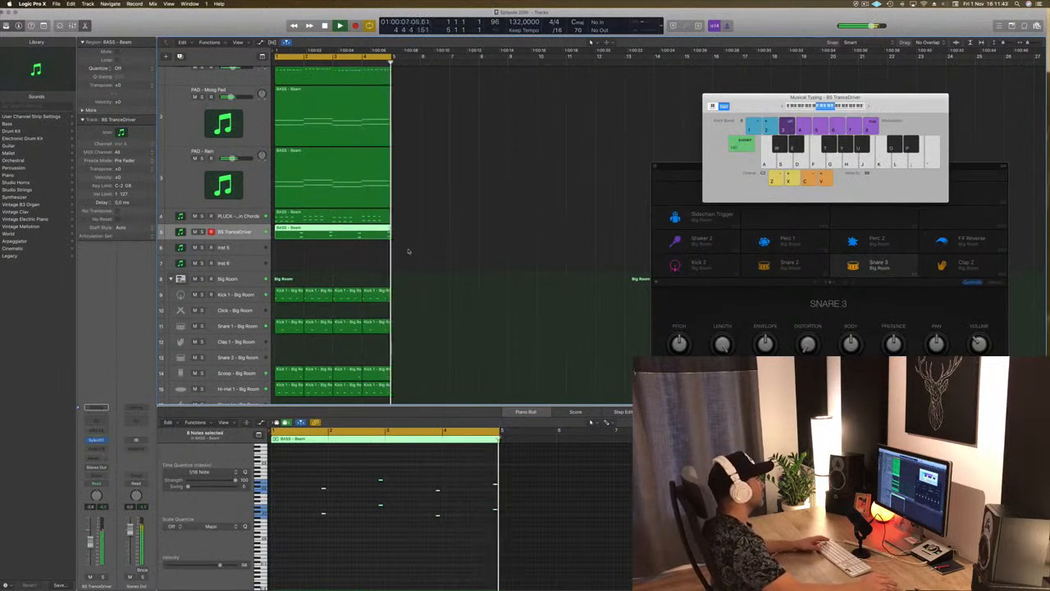
pyautogui.scroll(-5, 412, 256)
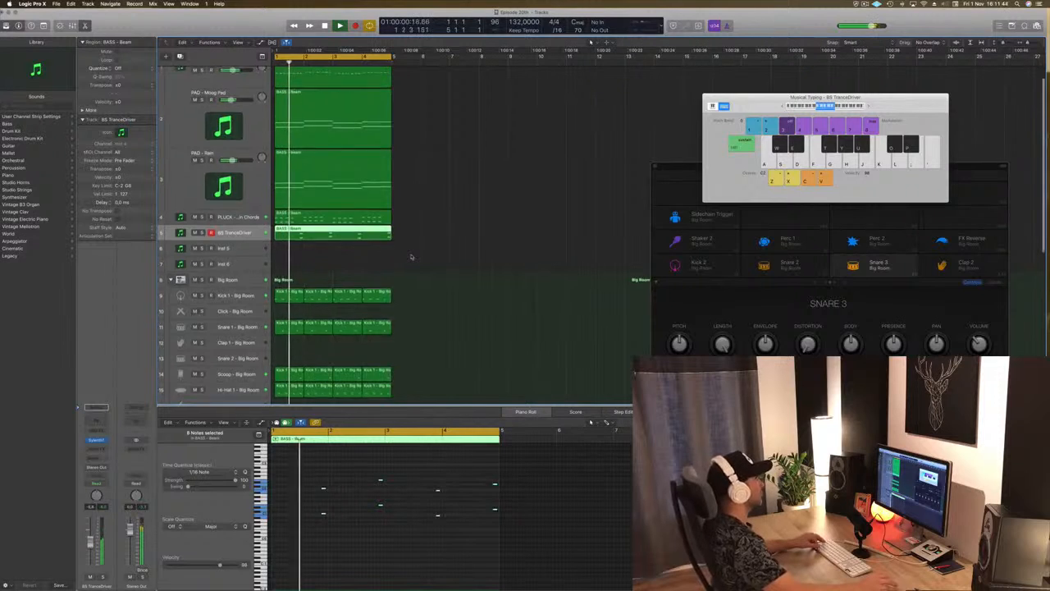
pyautogui.click(470, 202)
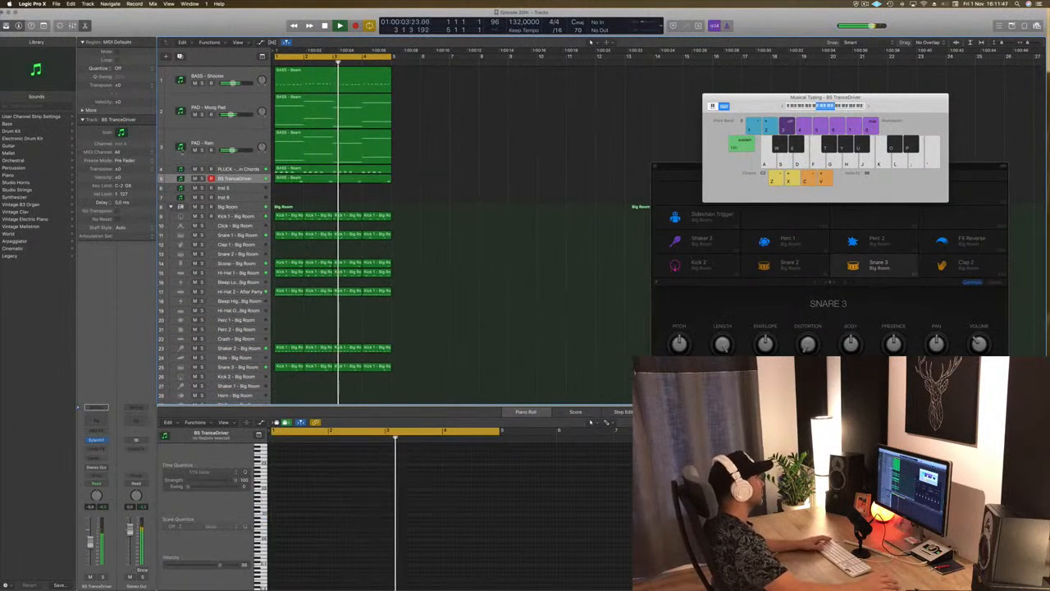
pyautogui.click(194, 150)
pyautogui.click(194, 114)
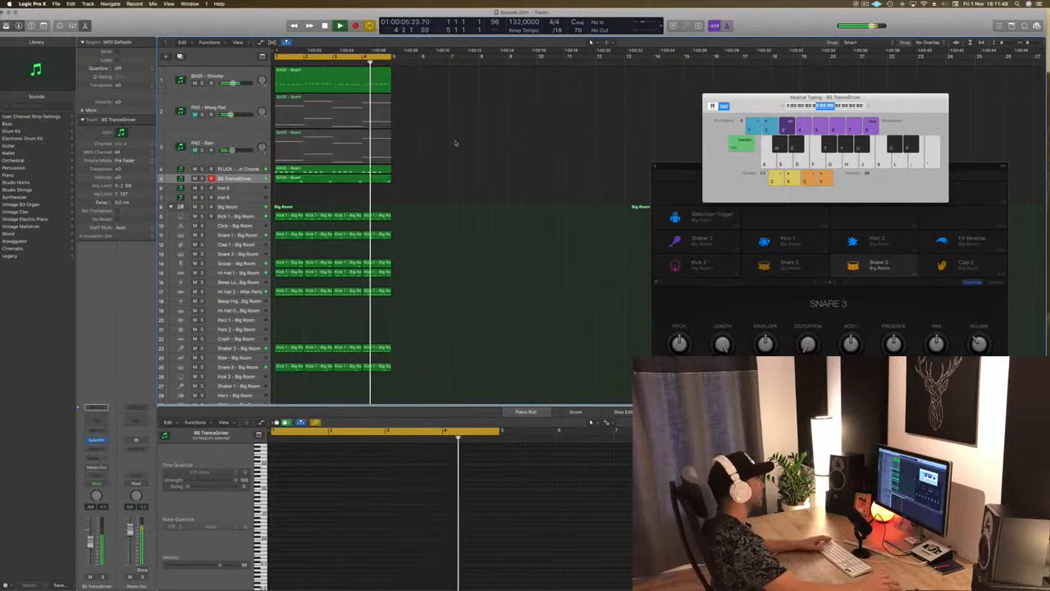
pyautogui.scroll(-2, 484, 188)
pyautogui.scroll(1, 484, 189)
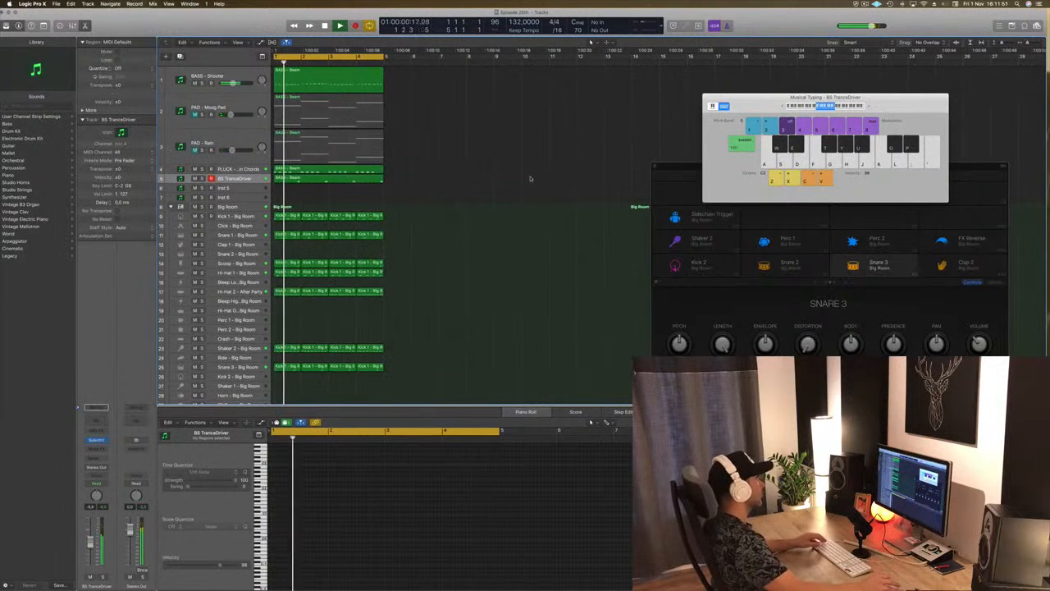
# Step: Select the Inst 5 track, enlarge its height and open its Sylenth1 instrument over the arrangement
pyautogui.press('Down')
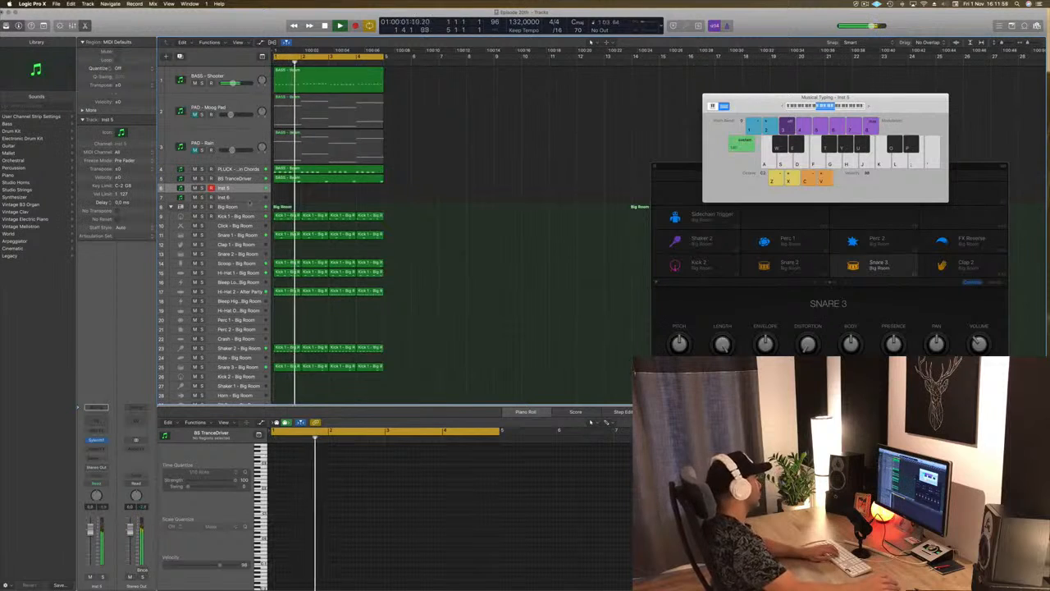
pyautogui.moveTo(235, 202); pyautogui.dragTo(235, 230)
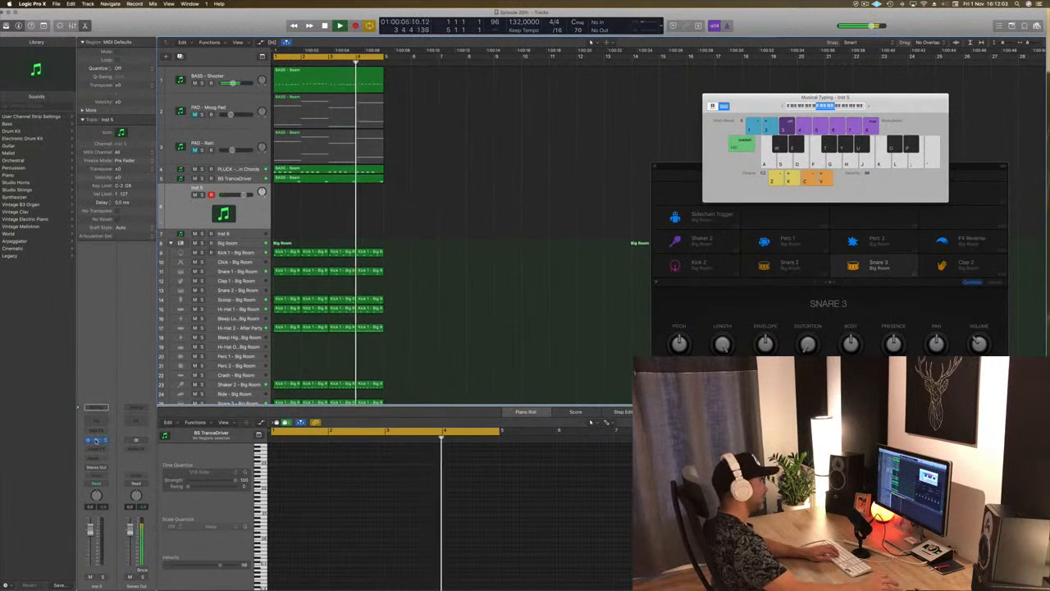
pyautogui.click(96, 441)
pyautogui.moveTo(236, 22); pyautogui.dragTo(459, 67)
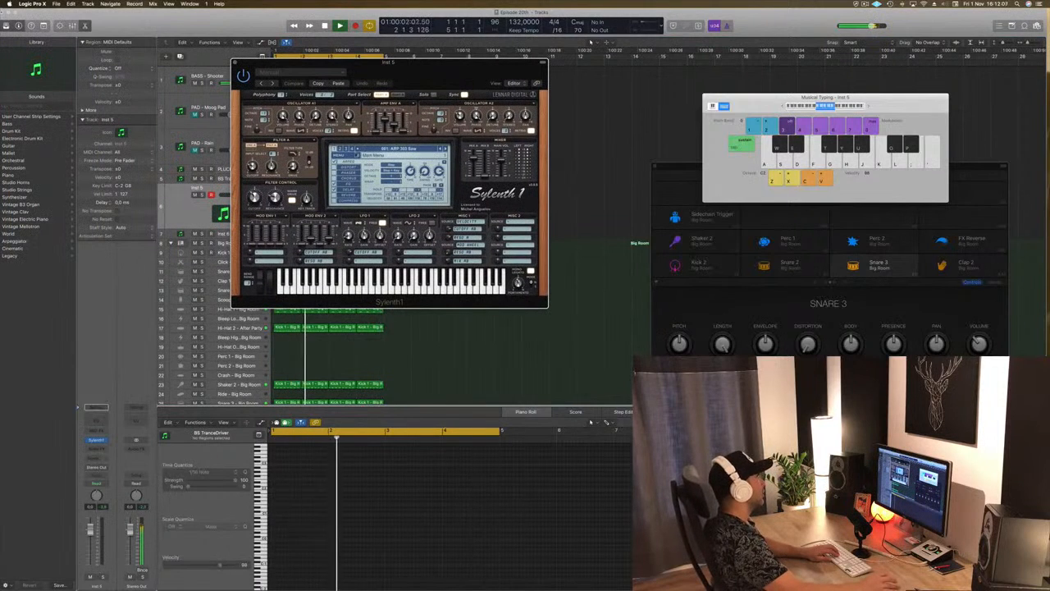
# Step: Load the Sylenth1 Definitive Collection bank in Sylenth1 and choose the LEAD - 80's Cop preset
pyautogui.click(339, 156)
pyautogui.moveTo(355, 169)
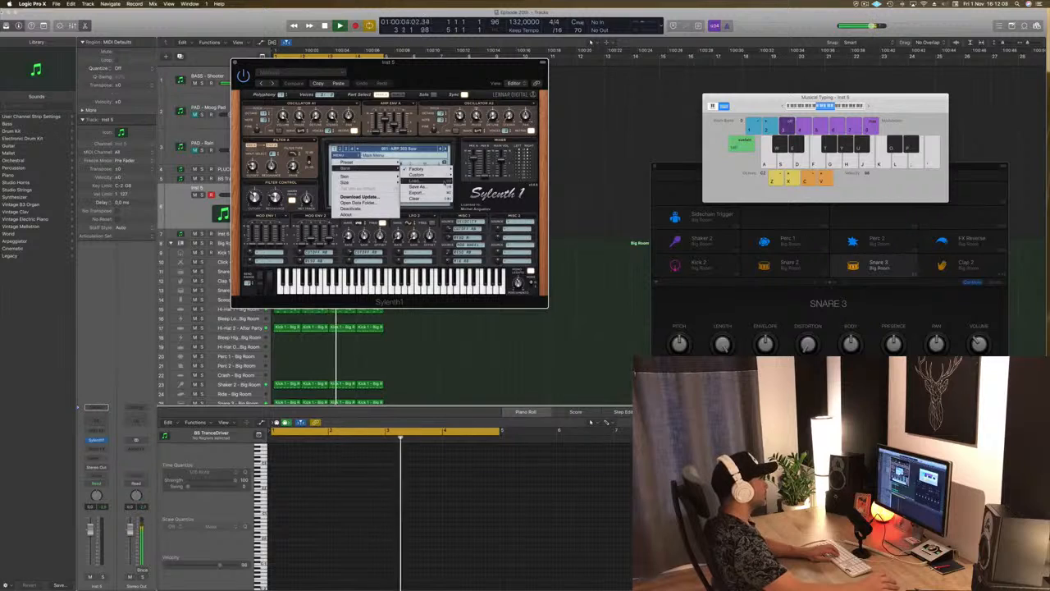
pyautogui.moveTo(445, 184)
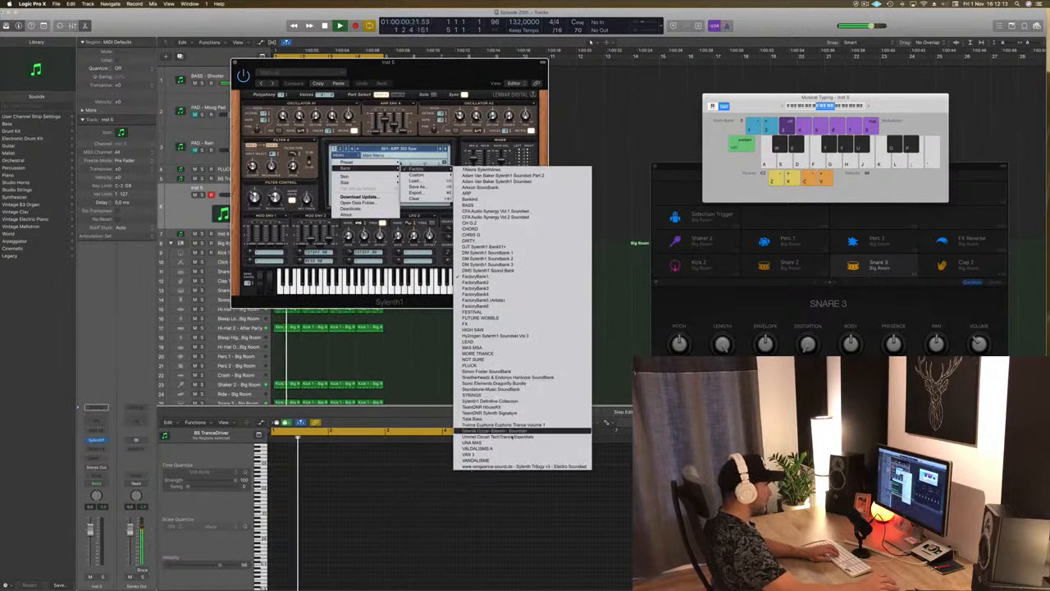
pyautogui.click(505, 401)
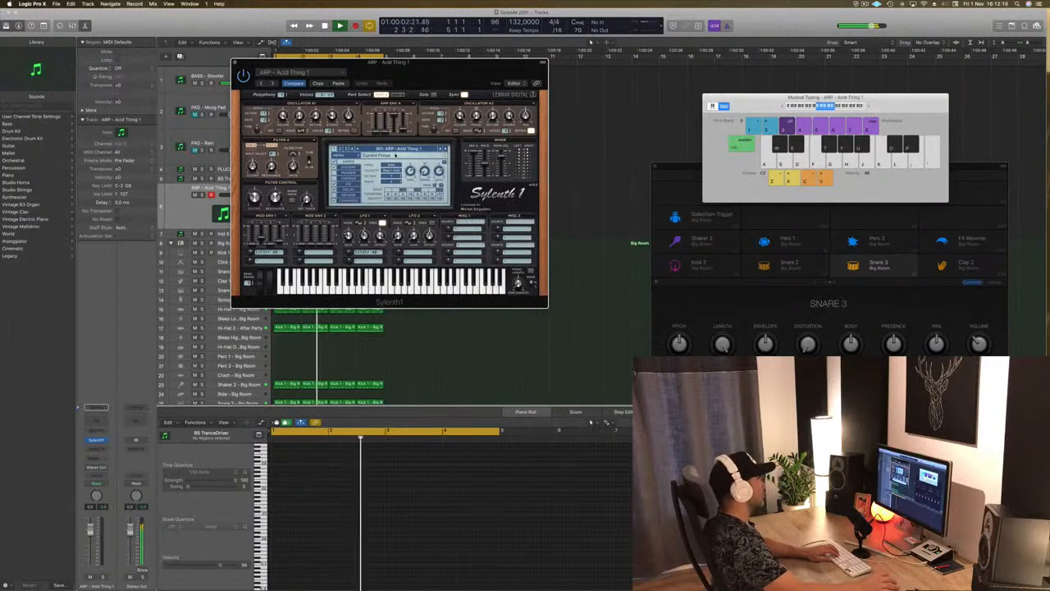
pyautogui.click(402, 148)
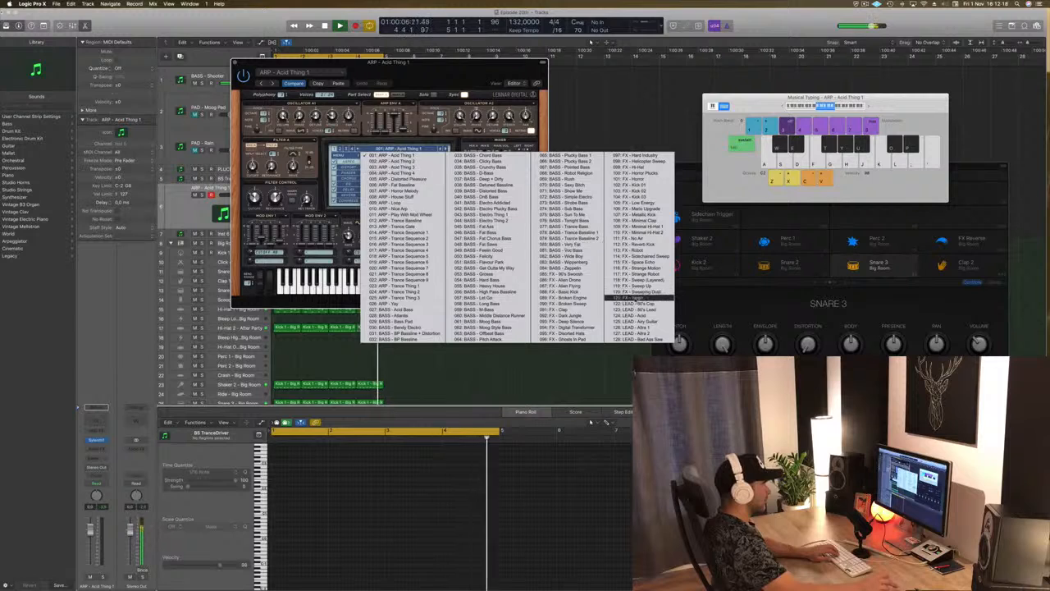
pyautogui.click(637, 304)
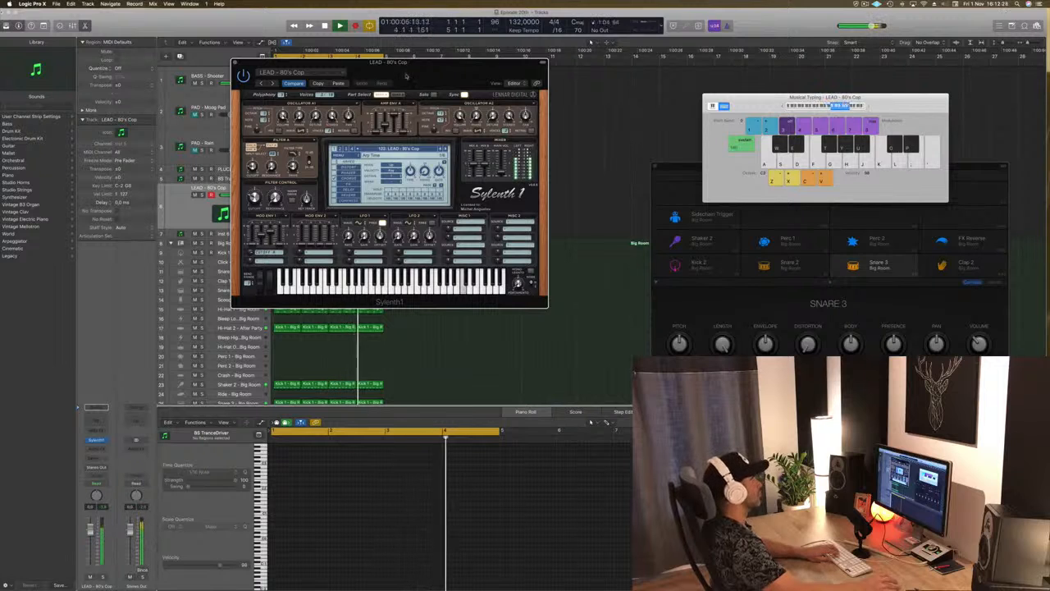
# Step: Lower the lead track's volume and play test notes over the loop with LEAD - 80's Cop, shifting the musical typing octave up
pyautogui.moveTo(389, 63); pyautogui.dragTo(617, 89)
pyautogui.moveTo(91, 533); pyautogui.dragTo(90, 552)
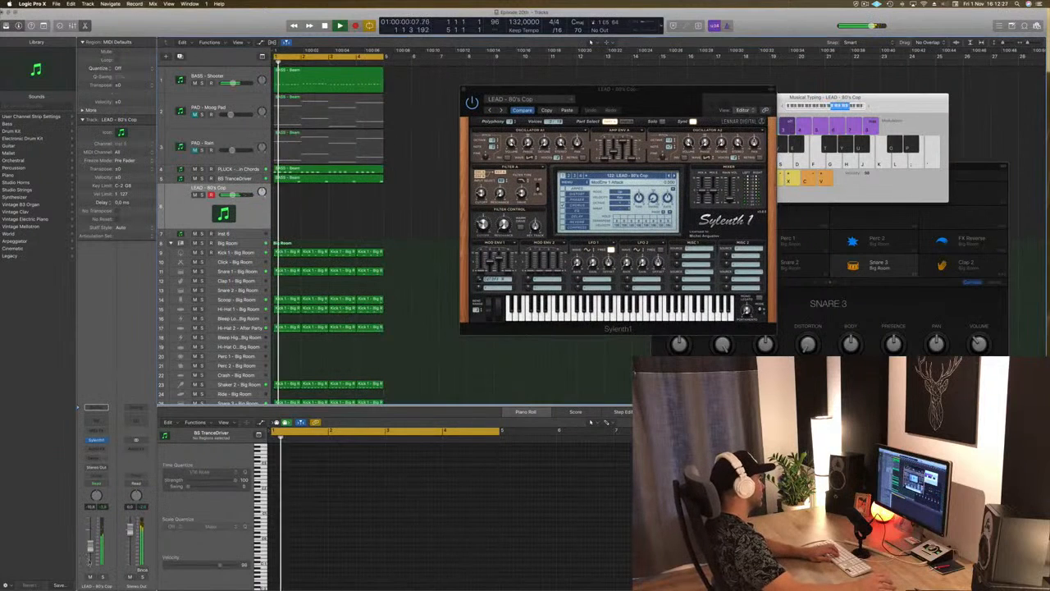
pyautogui.press('k')
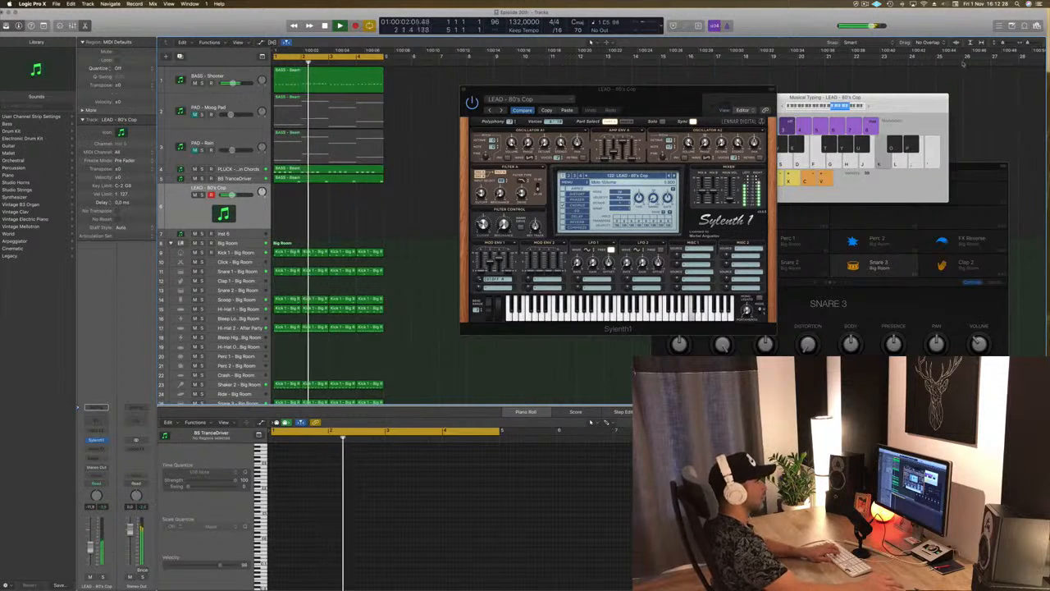
pyautogui.press('l')
pyautogui.click(853, 108)
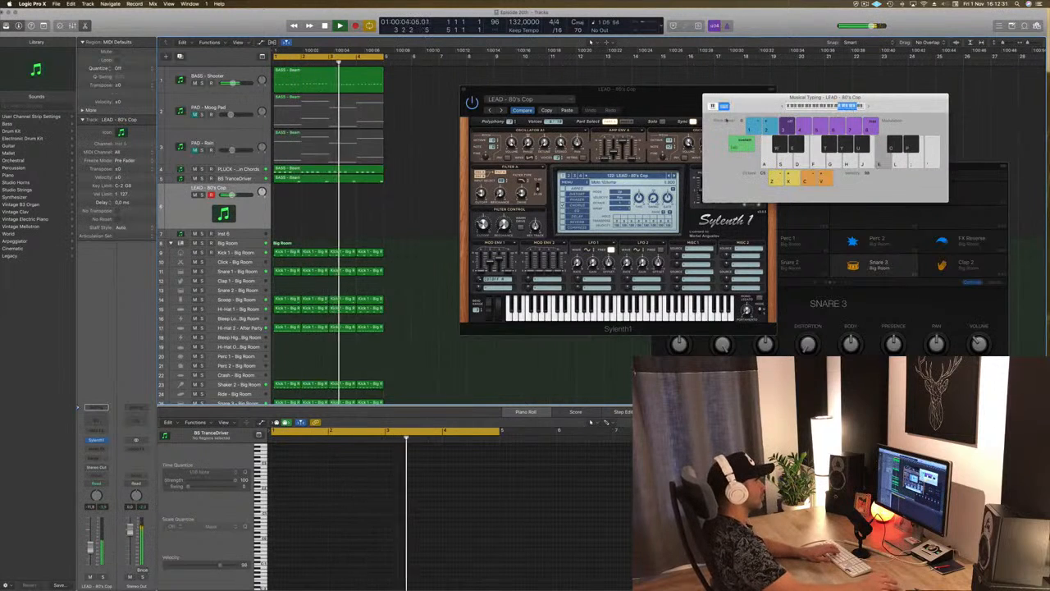
pyautogui.moveTo(677, 99); pyautogui.dragTo(694, 95)
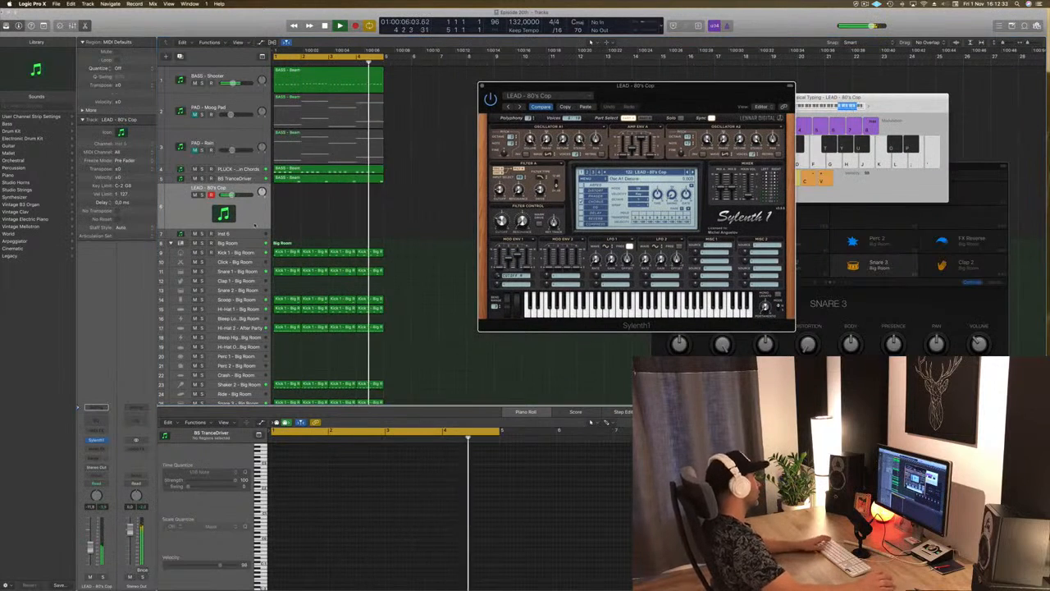
# Step: Stop playback and add a send to Bus 14 on the lead track's channel strip
pyautogui.click(190, 258)
pyautogui.press('space')
pyautogui.click(93, 458)
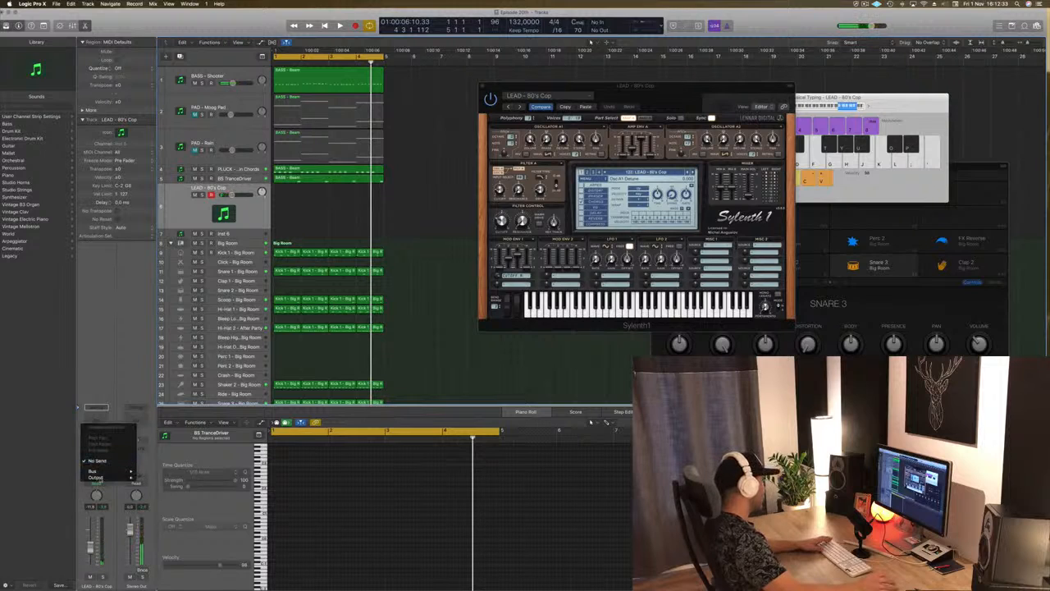
pyautogui.moveTo(104, 475)
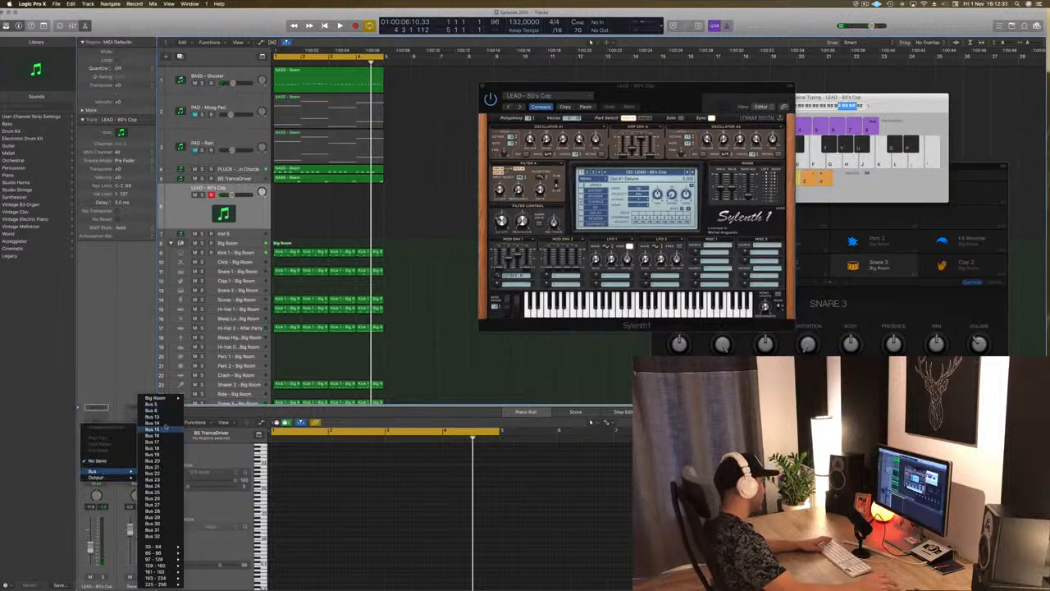
pyautogui.click(167, 424)
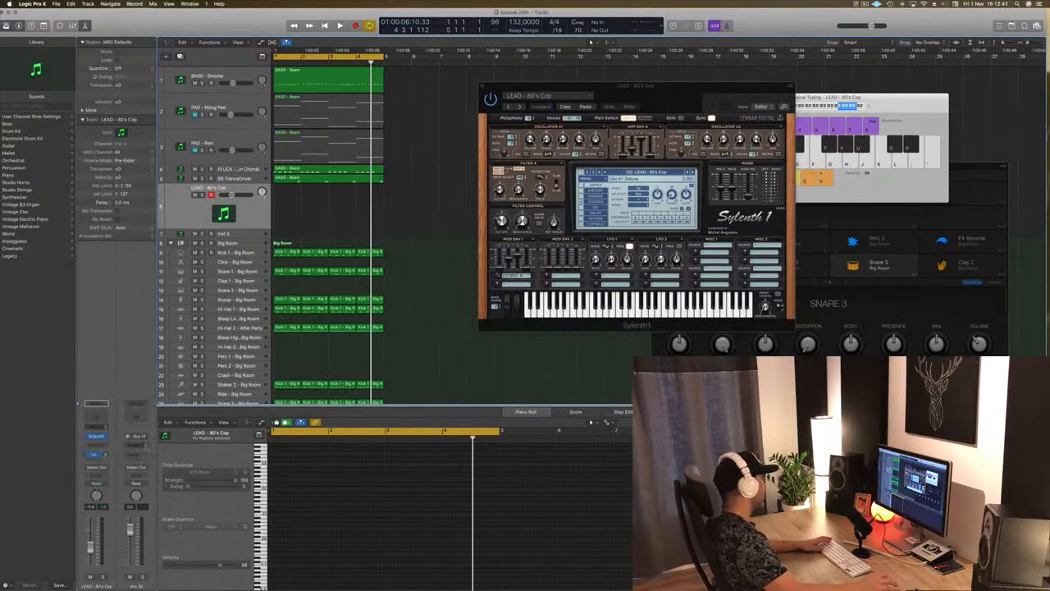
# Step: Insert a SilverVerb reverb on the new aux channel, load the saved user preset into it, and close its window
pyautogui.click(146, 448)
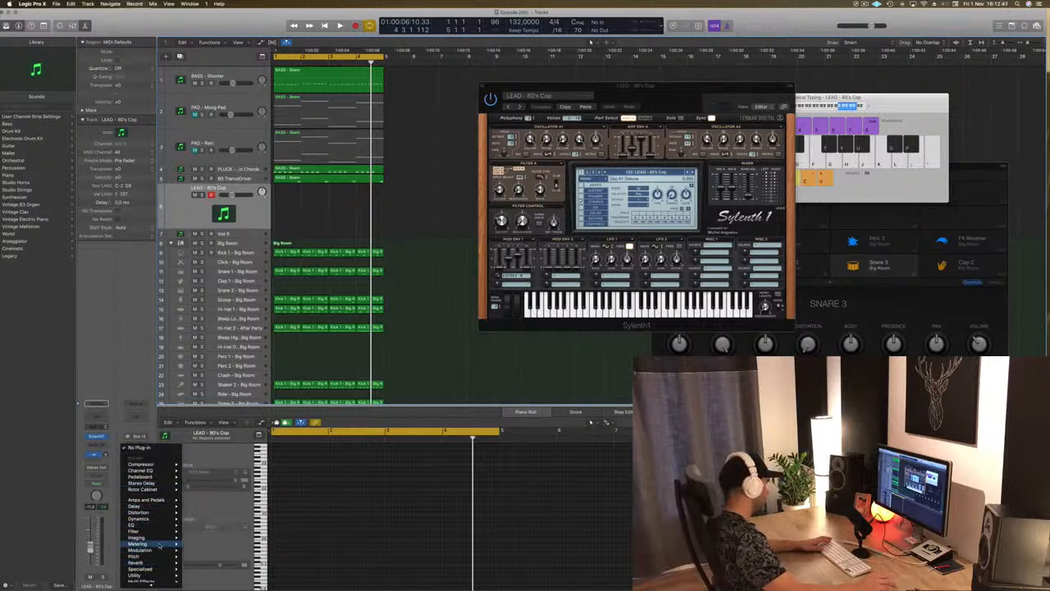
pyautogui.moveTo(158, 563)
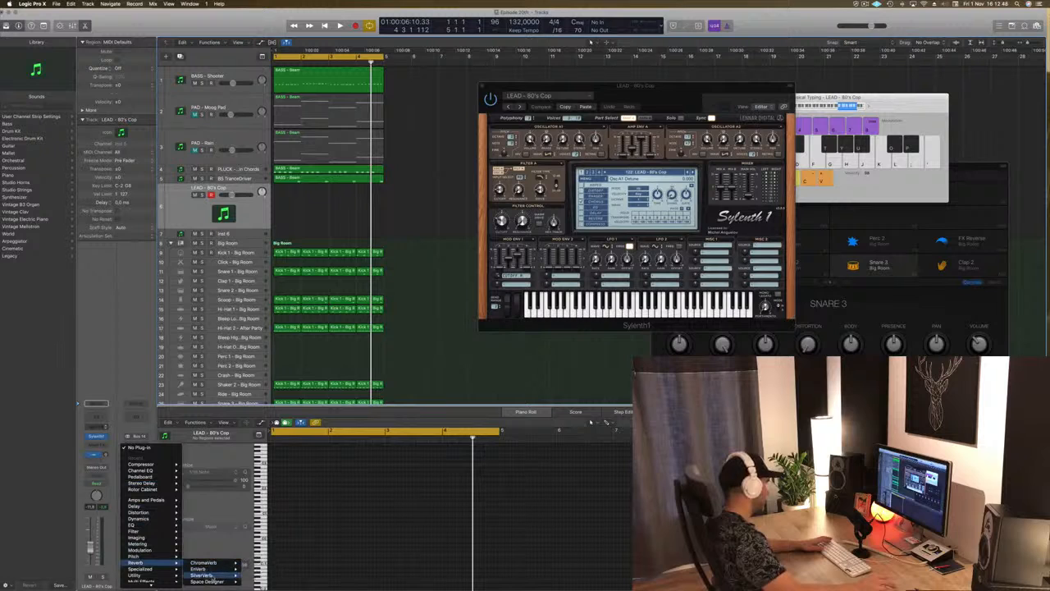
pyautogui.click(261, 581)
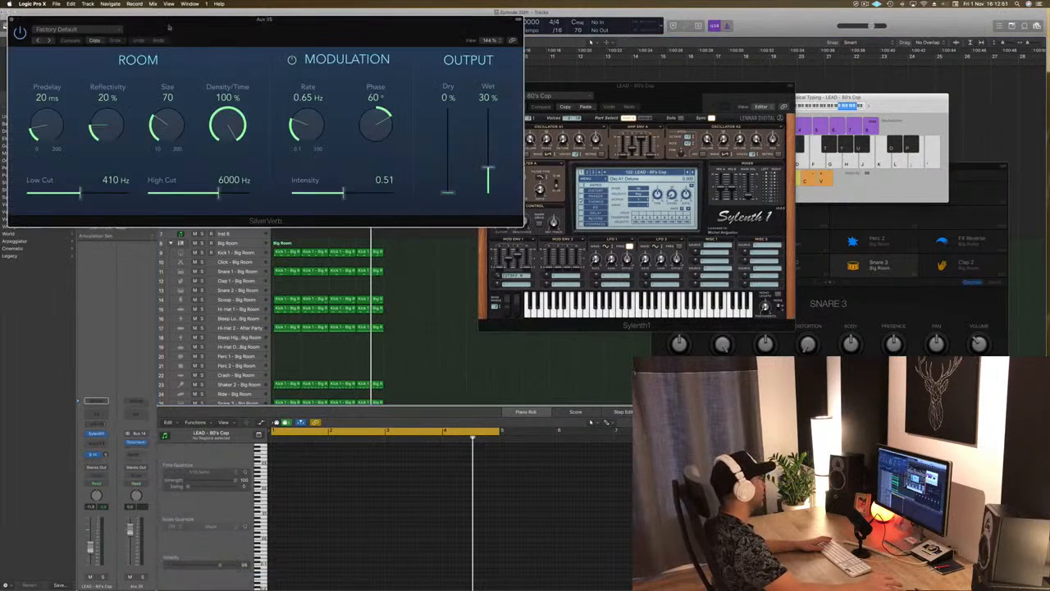
pyautogui.click(93, 33)
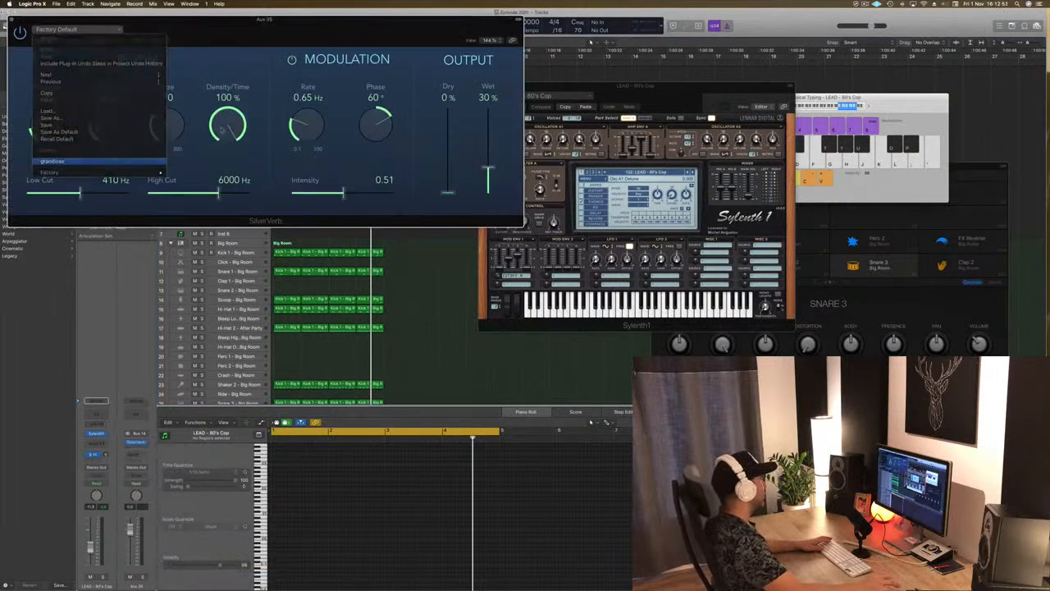
pyautogui.click(151, 162)
pyautogui.moveTo(246, 18); pyautogui.dragTo(486, 30)
pyautogui.click(248, 34)
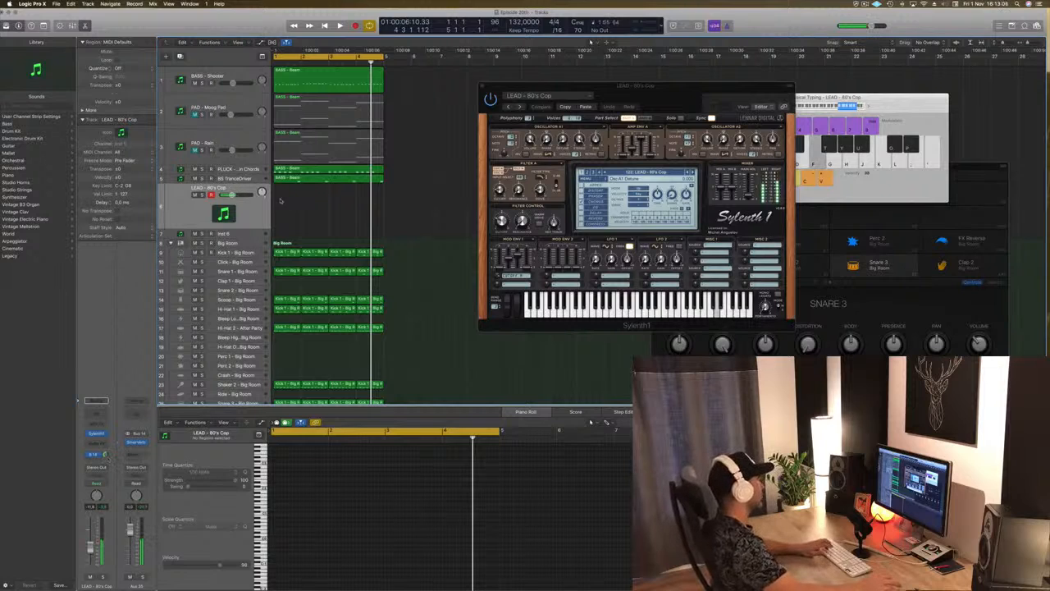
# Step: Insert an Echo delay after SilverVerb on the aux channel and place its window beside the synth
pyautogui.click(136, 442)
pyautogui.click(137, 448)
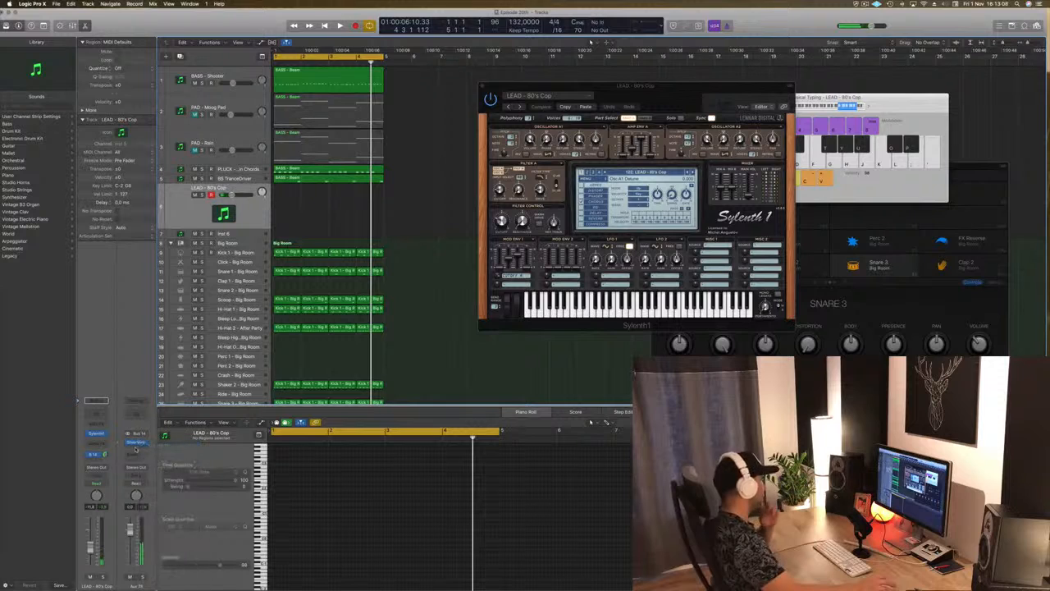
pyautogui.click(136, 449)
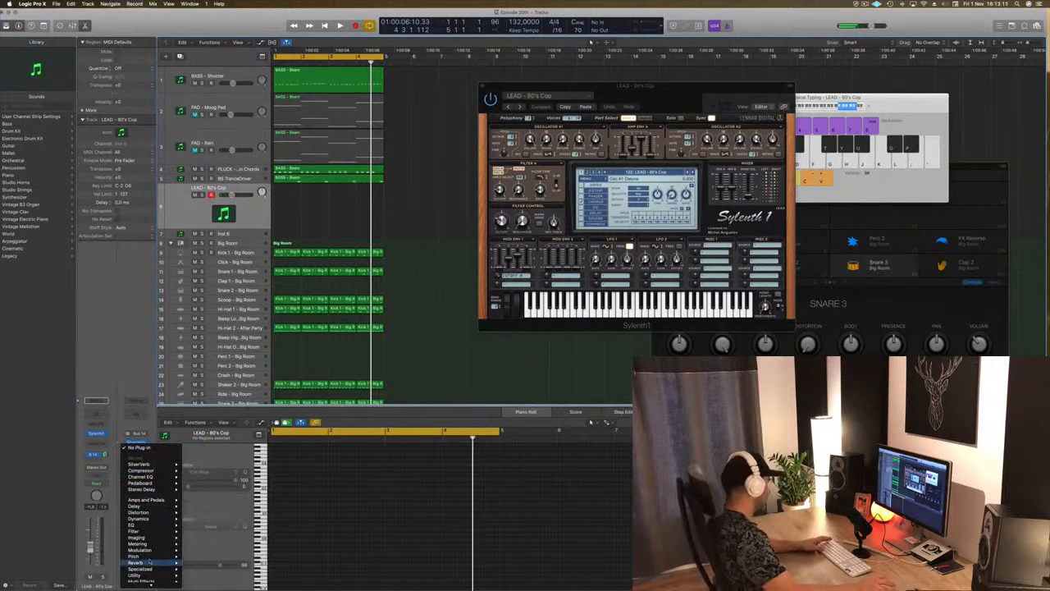
pyautogui.moveTo(151, 508)
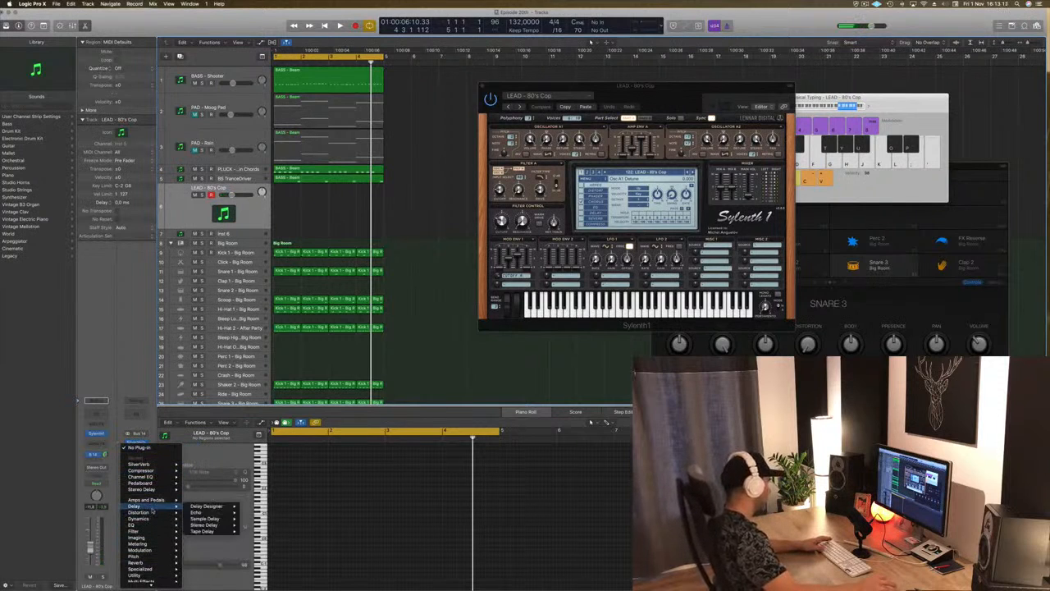
pyautogui.click(255, 512)
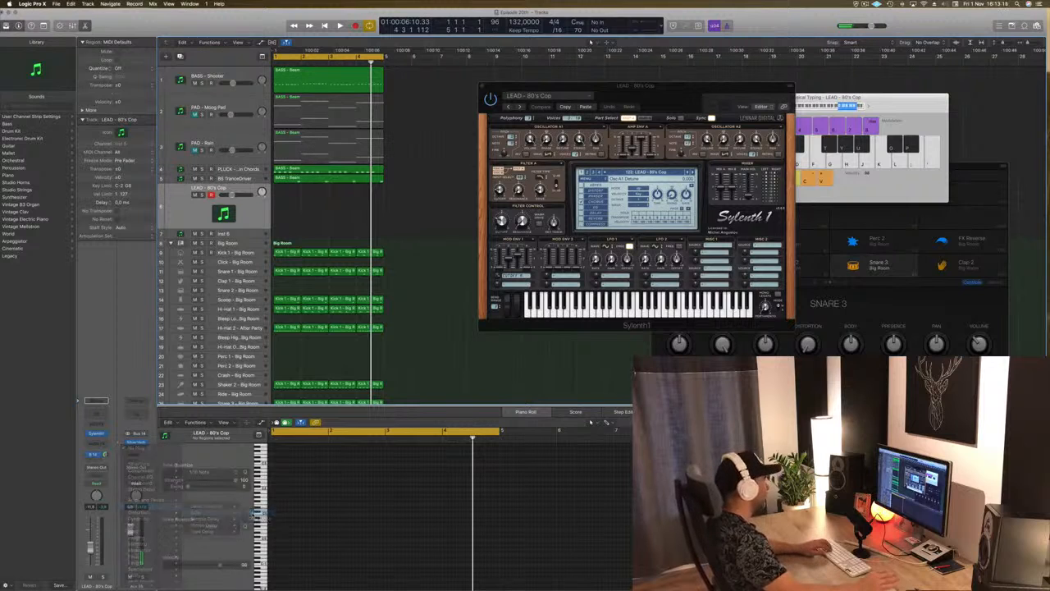
pyautogui.moveTo(112, 38); pyautogui.dragTo(611, 182)
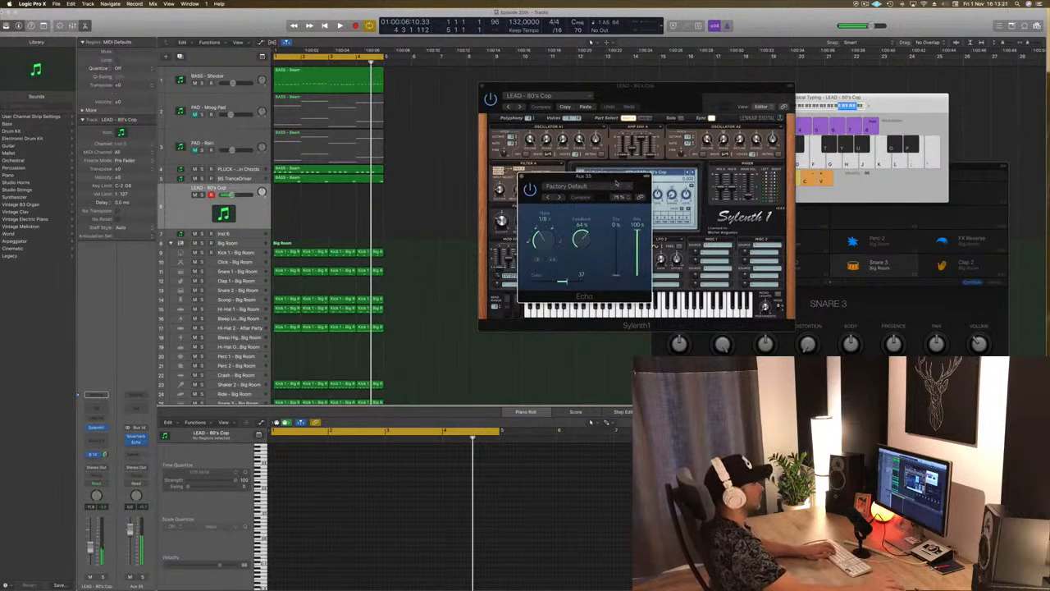
pyautogui.moveTo(612, 179); pyautogui.dragTo(764, 222)
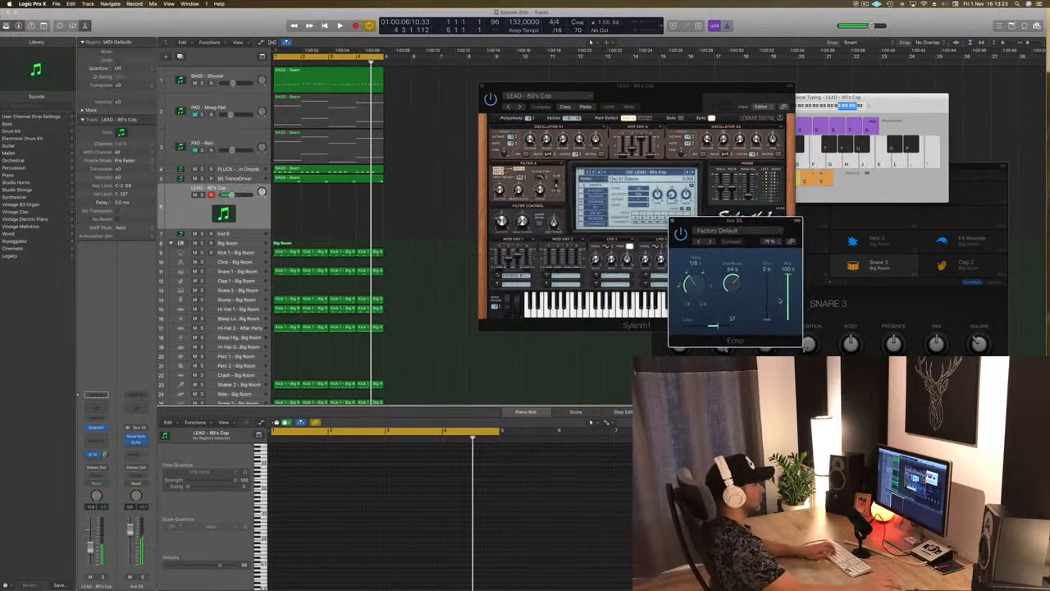
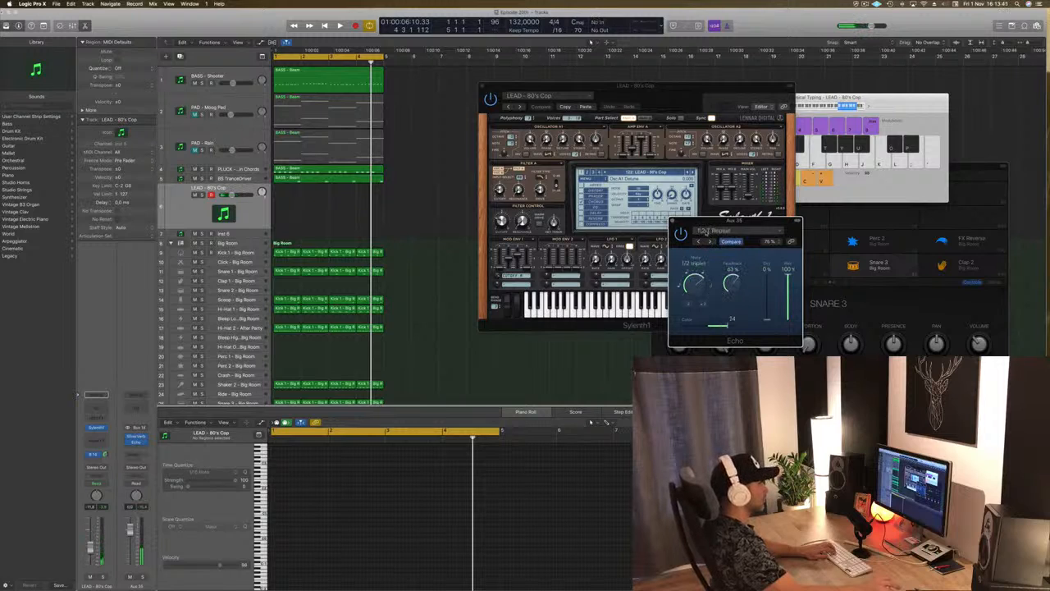
# Step: Return the Echo plug-in to its Factory Default preset and reposition its window
pyautogui.click(704, 231)
pyautogui.click(728, 341)
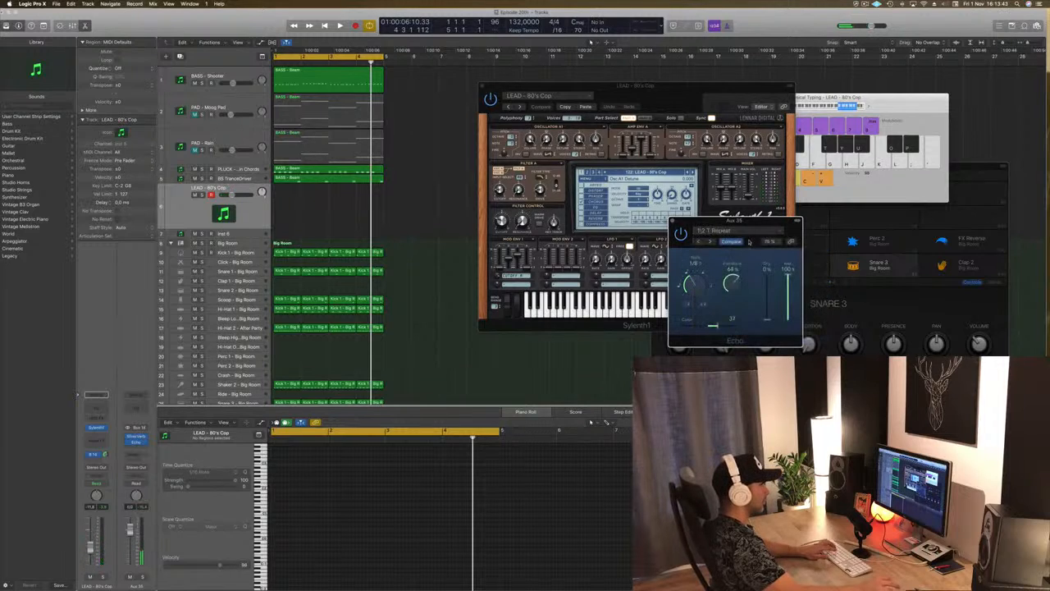
pyautogui.moveTo(751, 218); pyautogui.dragTo(694, 99)
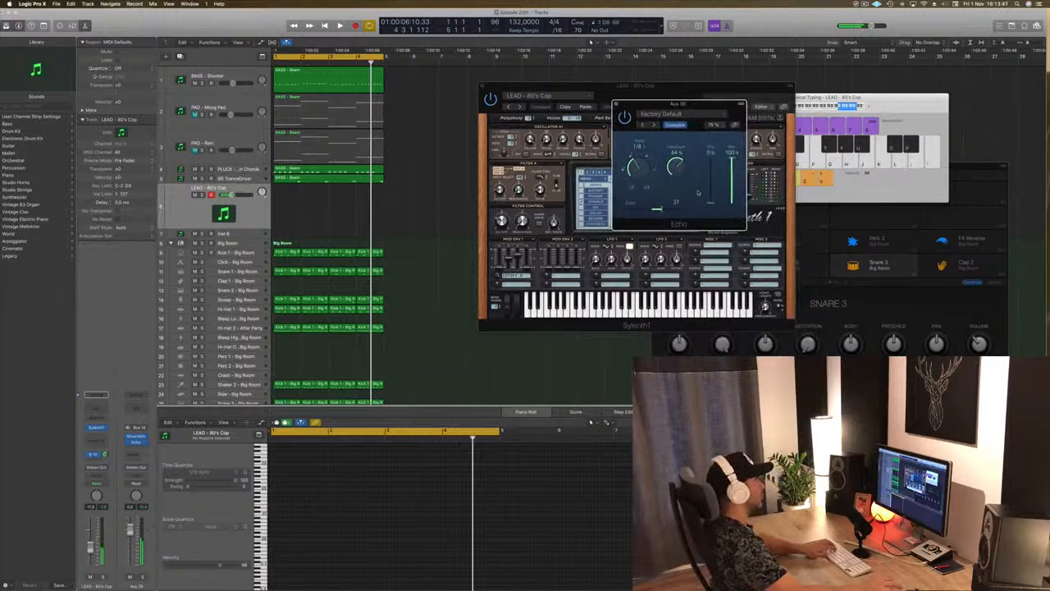
# Step: Start the loop and rebalance the lead track's volume and Bus 14 send, with the Echo and Sylenth1 windows moved apart
pyautogui.moveTo(90, 548); pyautogui.dragTo(90, 551)
pyautogui.press('space')
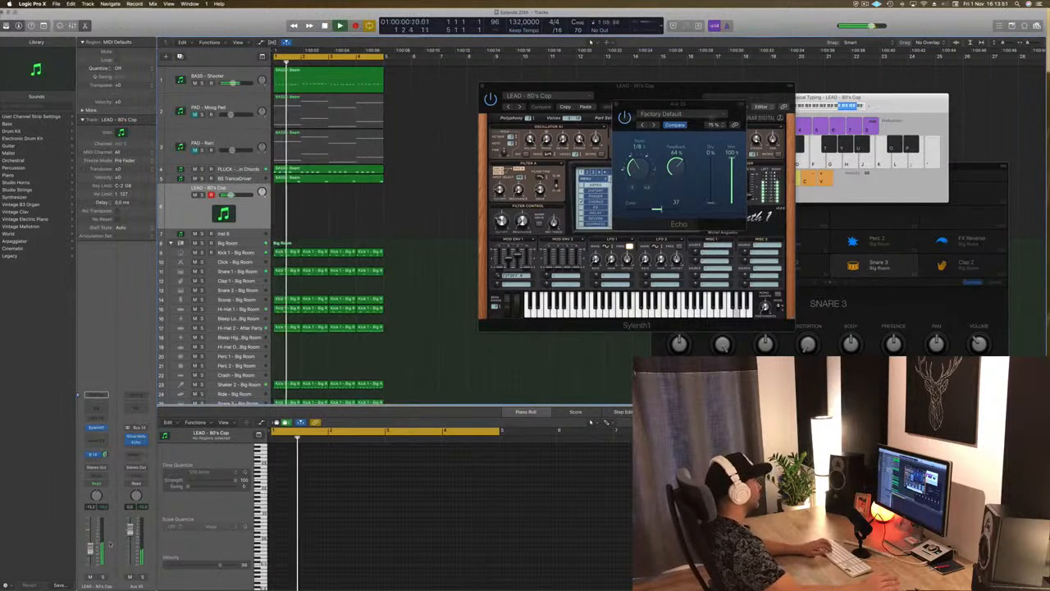
pyautogui.moveTo(679, 104); pyautogui.dragTo(1000, 116)
pyautogui.moveTo(642, 108); pyautogui.dragTo(594, 112)
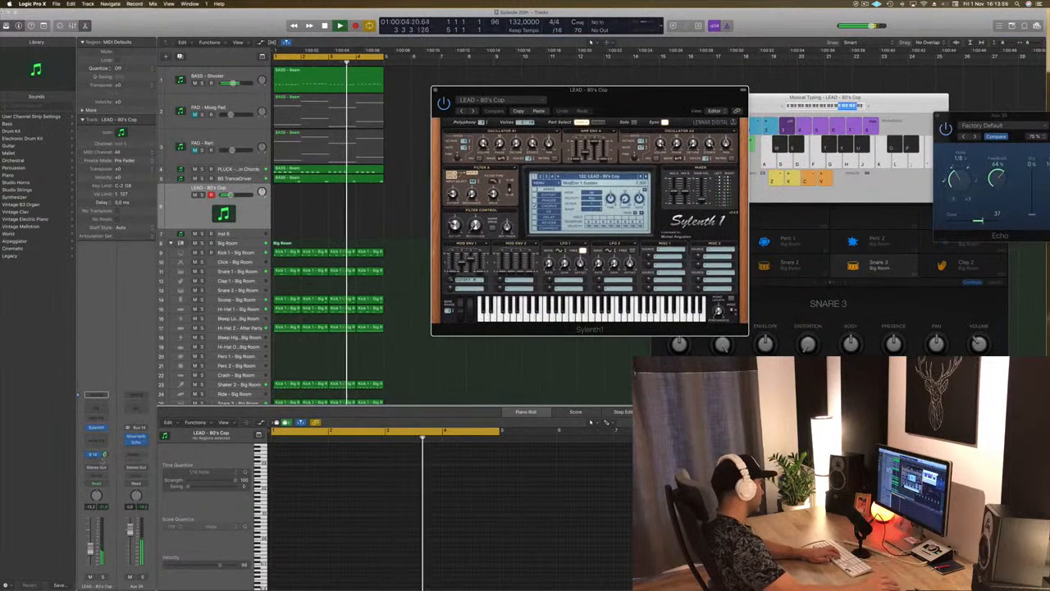
pyautogui.click(103, 469)
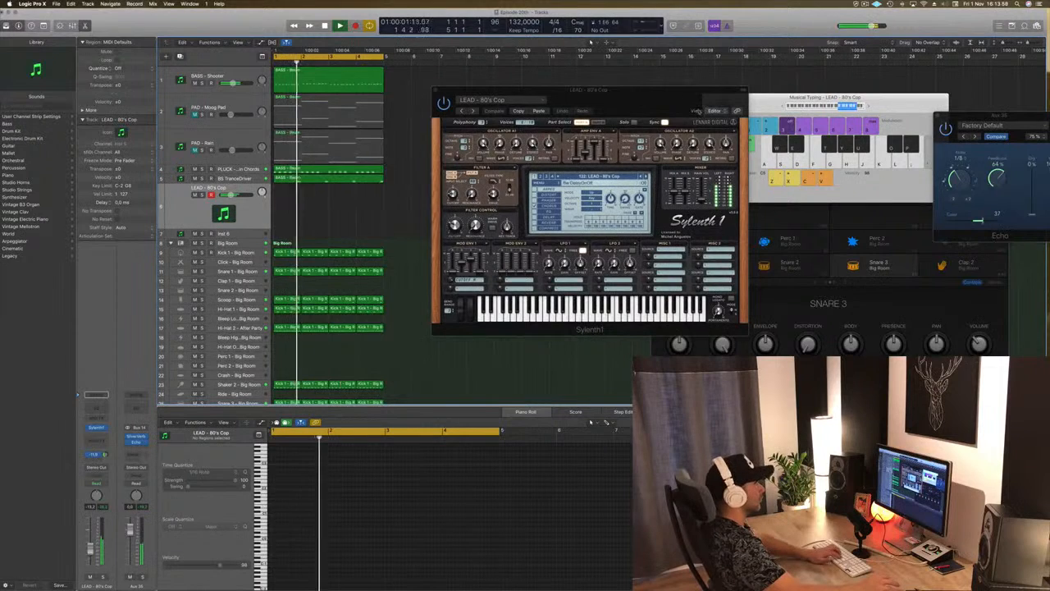
# Step: Advance Sylenth1 past LEAD - 80's Lead to LEAD - Acid and audition it over the loop
pyautogui.click(646, 176)
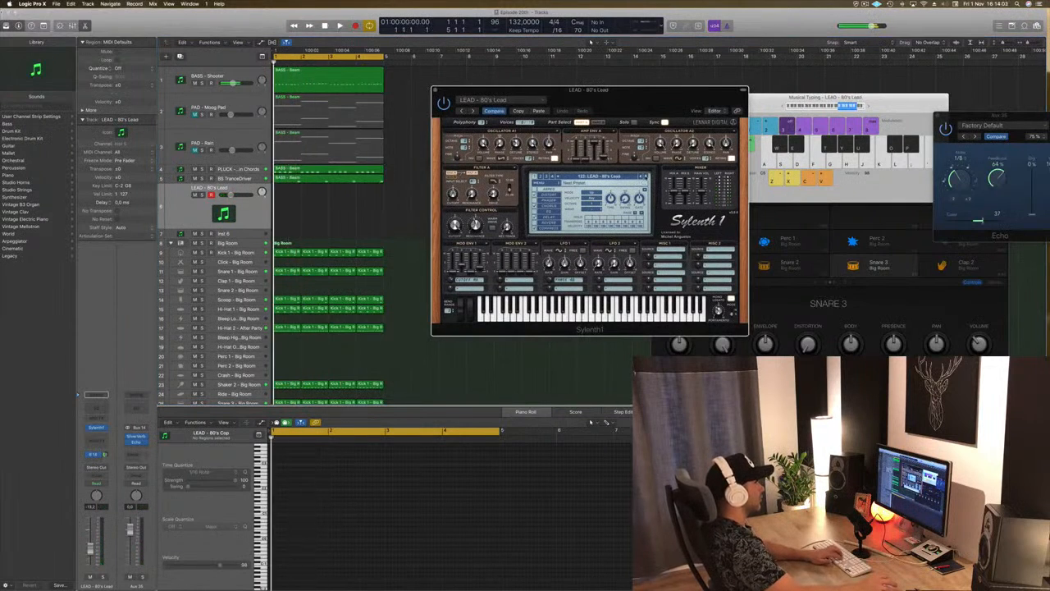
pyautogui.click(645, 176)
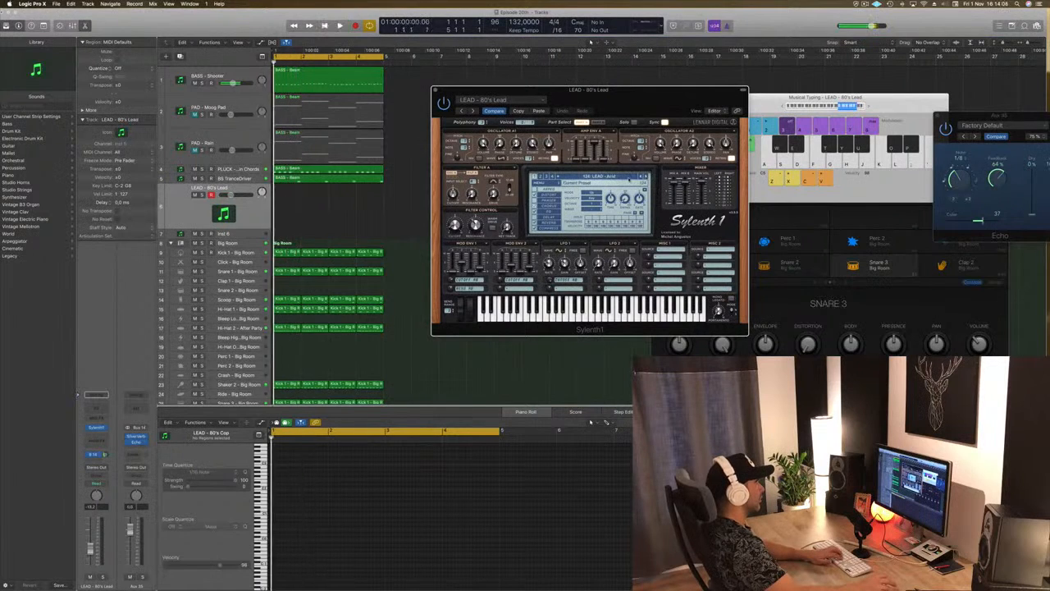
pyautogui.click(294, 221)
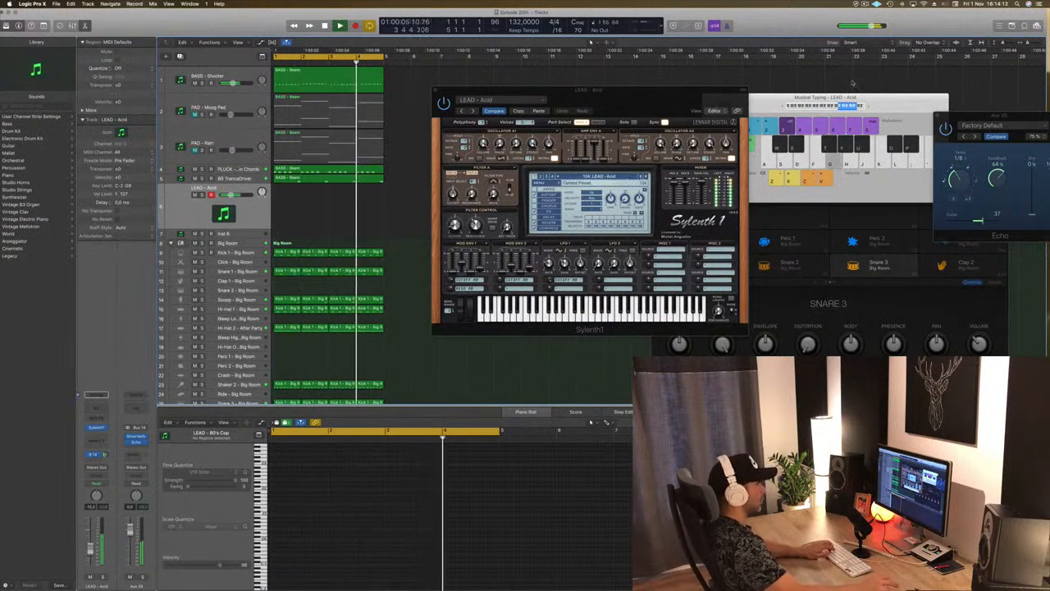
pyautogui.moveTo(622, 95); pyautogui.dragTo(600, 88)
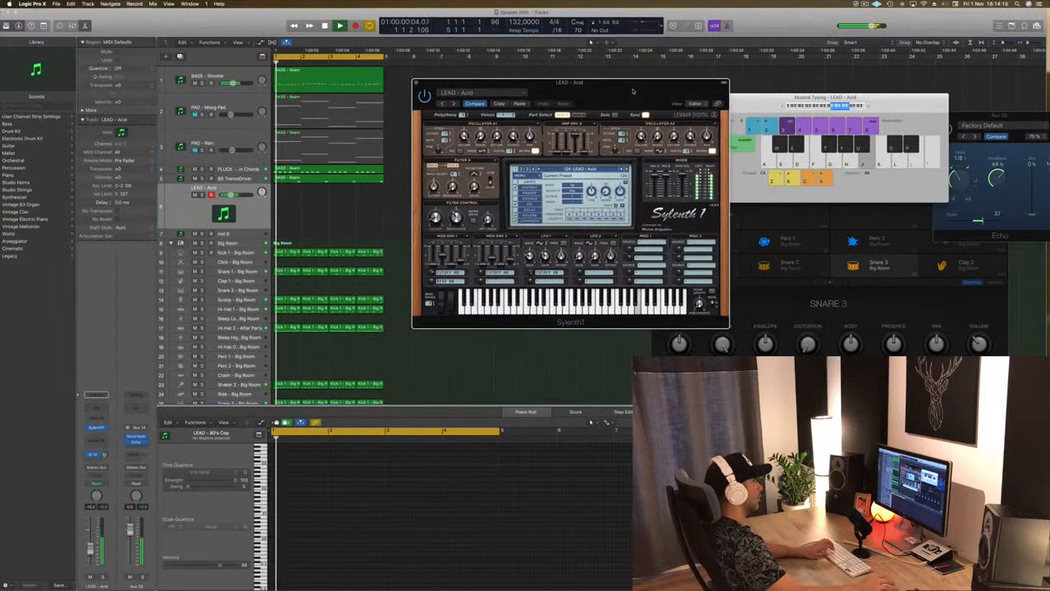
pyautogui.click(398, 352)
pyautogui.press('d')
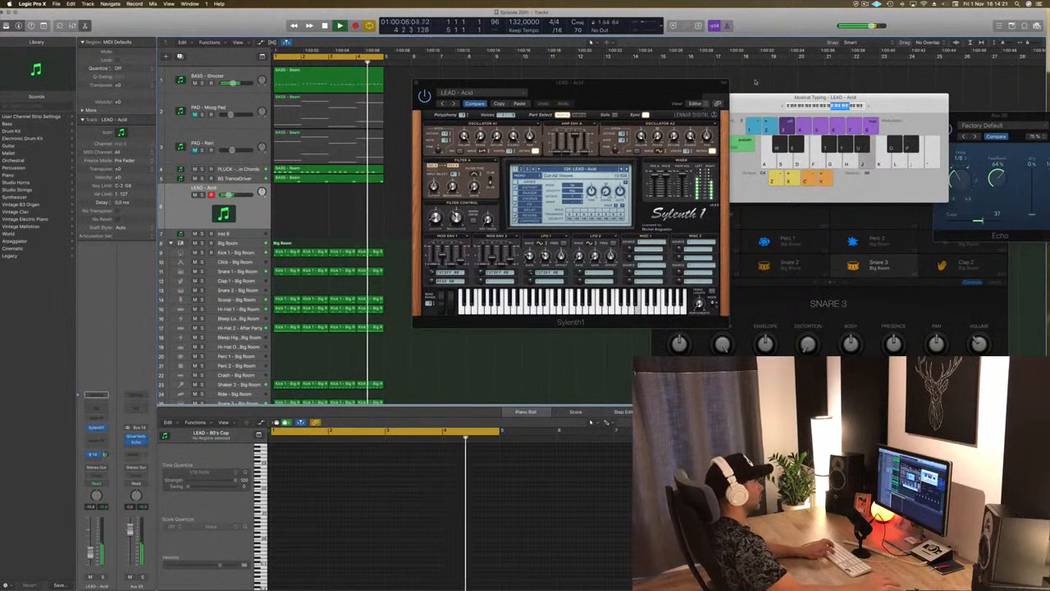
# Step: Advance through the Sylenth1 lead presets past LEAD - Altra 2 to LEAD - Bad Ass Saw, playing test notes along the way
pyautogui.click(628, 169)
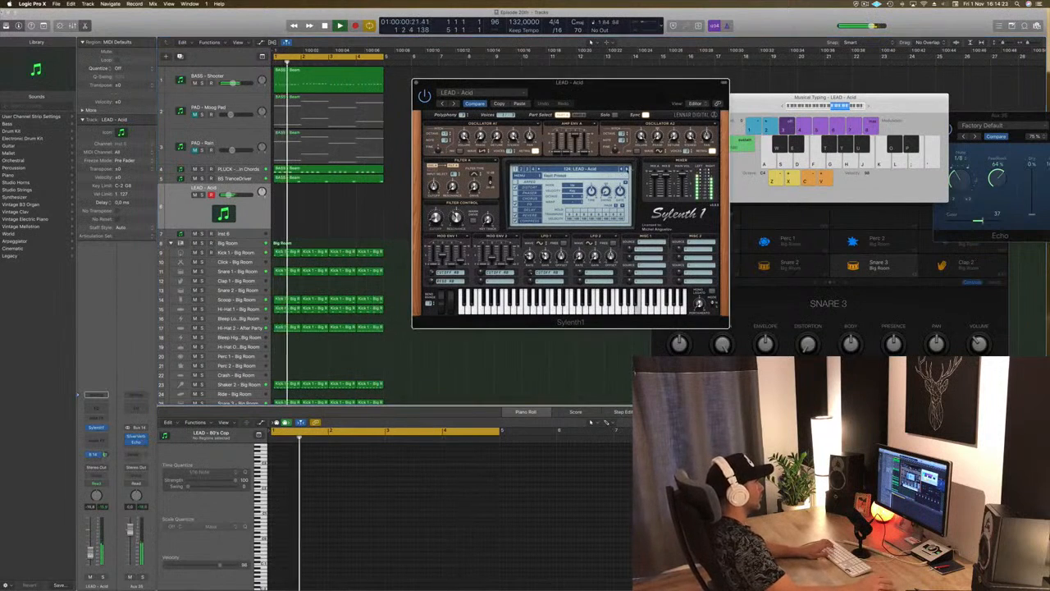
pyautogui.click(627, 169)
pyautogui.press('g')
pyautogui.click(628, 169)
pyautogui.press('g')
pyautogui.press('h')
pyautogui.click(628, 169)
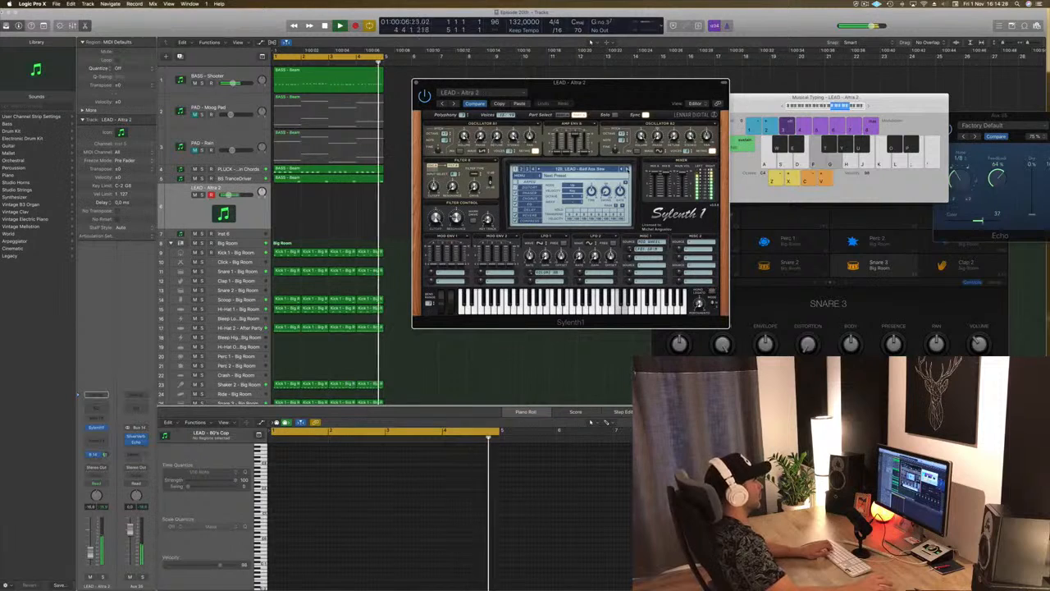
pyautogui.press('g')
pyautogui.press('h')
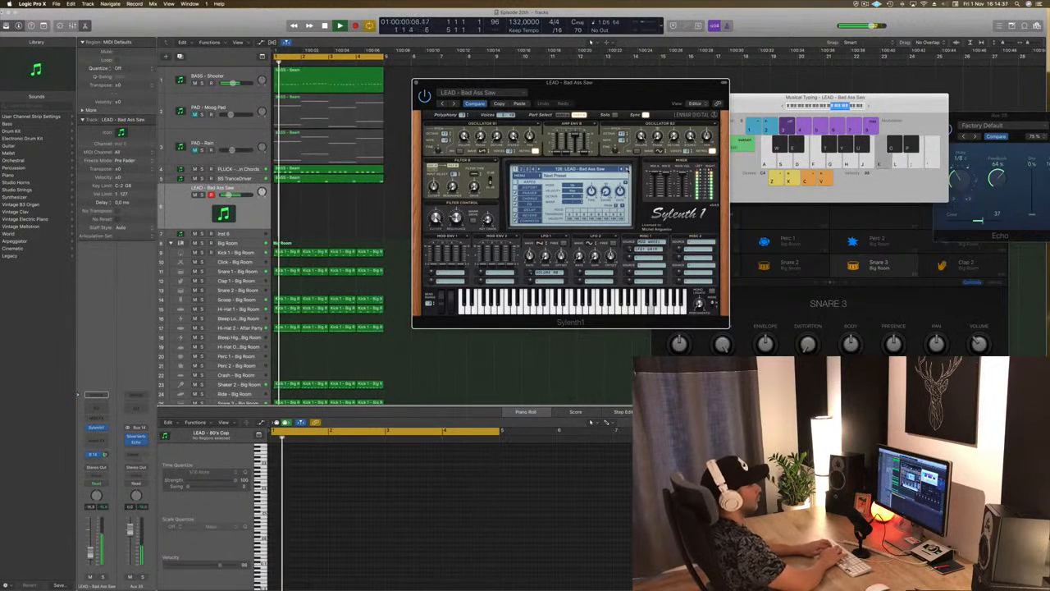
# Step: Continue forward through the Sylenth1 presets past LEAD - Bendy Saw, auditioning sounds over the loop
pyautogui.click(628, 170)
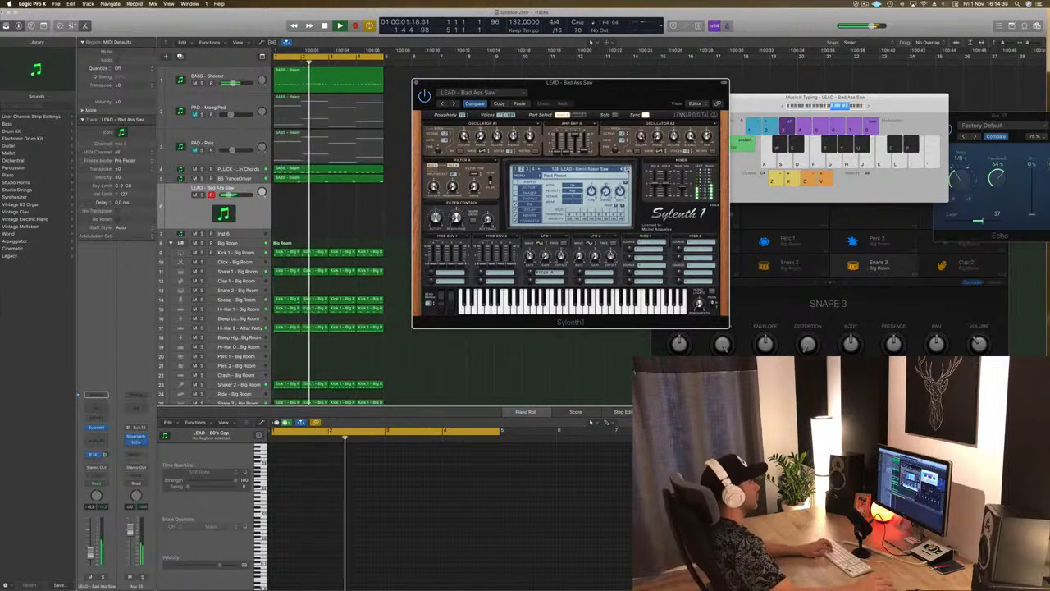
pyautogui.press('f')
pyautogui.click(629, 170)
pyautogui.click(629, 170)
pyautogui.click(629, 170)
pyautogui.click(629, 169)
pyautogui.click(628, 170)
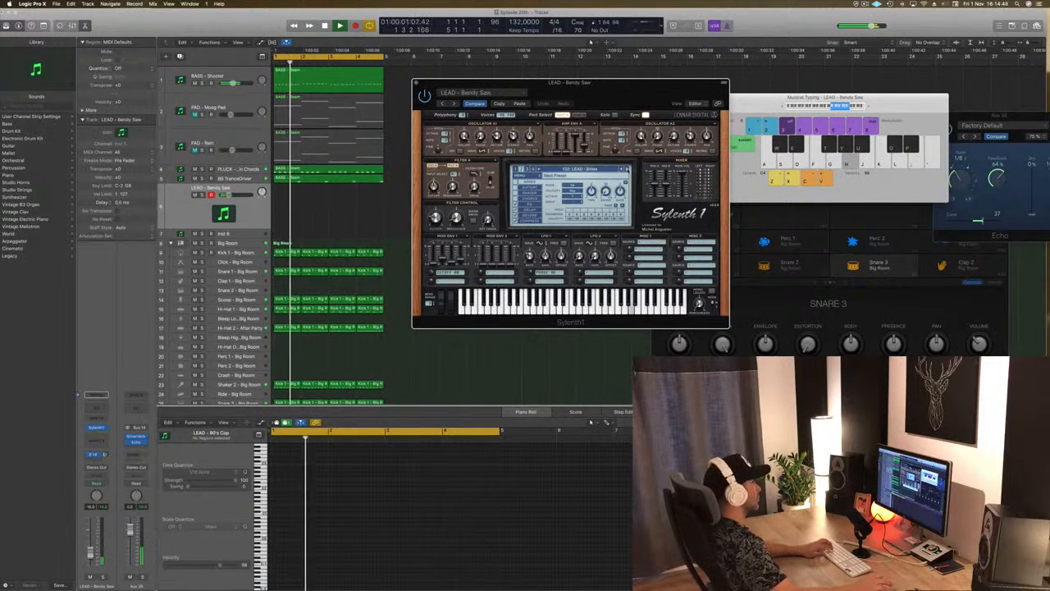
# Step: Browse further through the lead presets to LEAD - Central Park, playing short test notes against the loop
pyautogui.click(628, 170)
pyautogui.press('h')
pyautogui.press('f')
pyautogui.click(629, 170)
pyautogui.click(629, 170)
pyautogui.click(628, 170)
pyautogui.press('h')
pyautogui.press('f')
pyautogui.click(629, 170)
pyautogui.press('g')
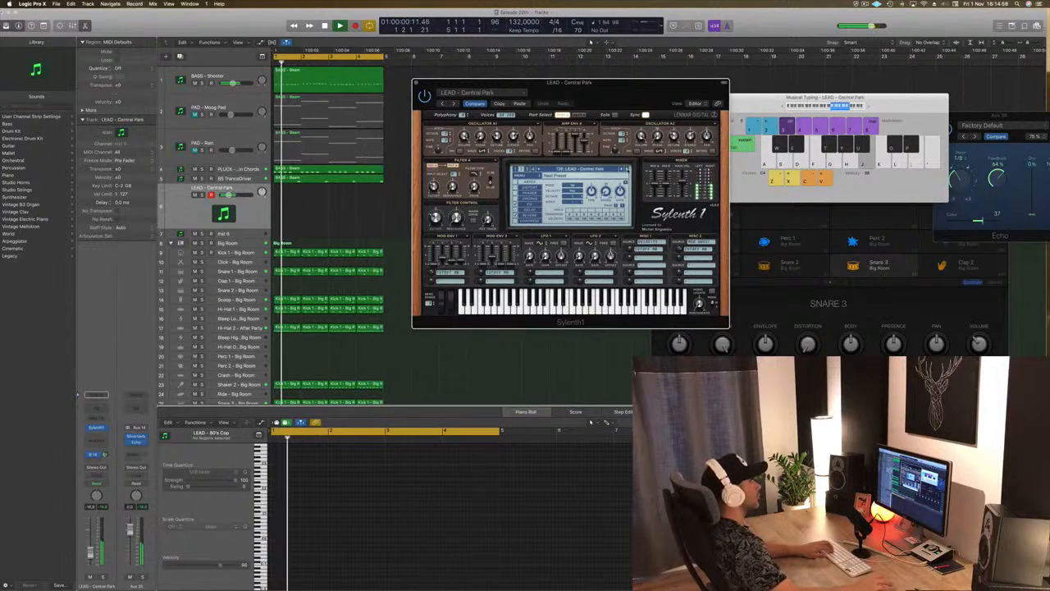
# Step: Advance the Sylenth1 presets past LEAD - Disco Lopes to LEAD - Discover Trance and play test notes over the loop
pyautogui.click(628, 169)
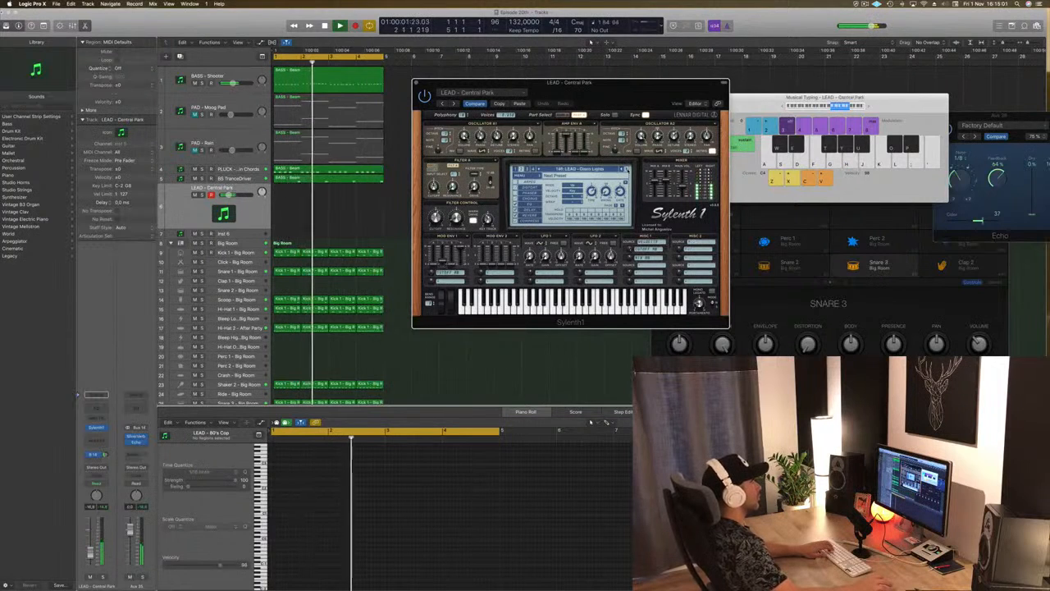
pyautogui.click(628, 169)
pyautogui.press('d')
pyautogui.press('d')
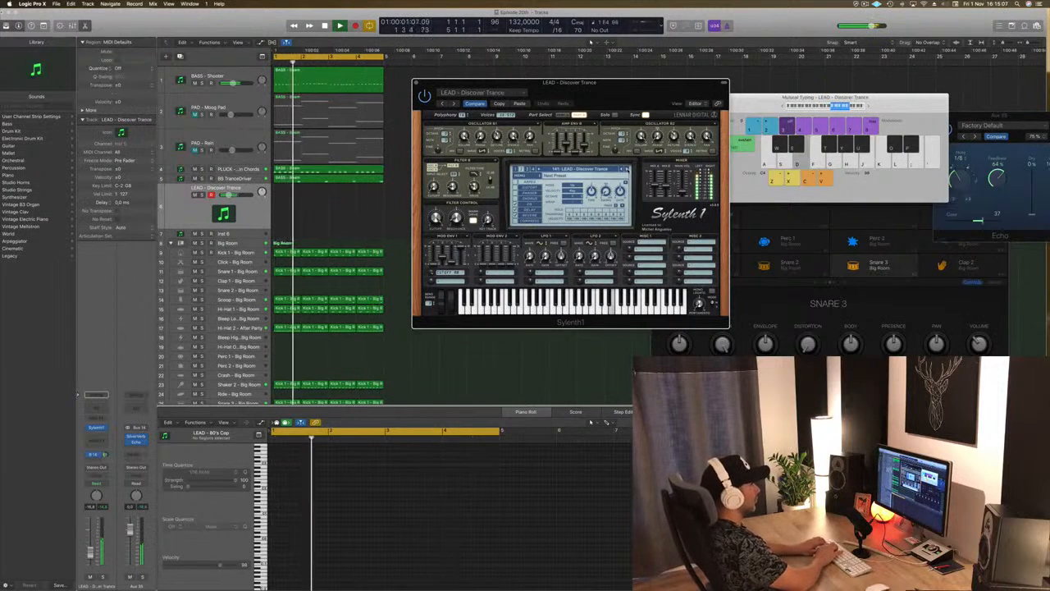
# Step: Record a short lead melody with LEAD - Discover Trance over the four-bar loop
pyautogui.press('r')
pyautogui.press('d')
pyautogui.press('d')
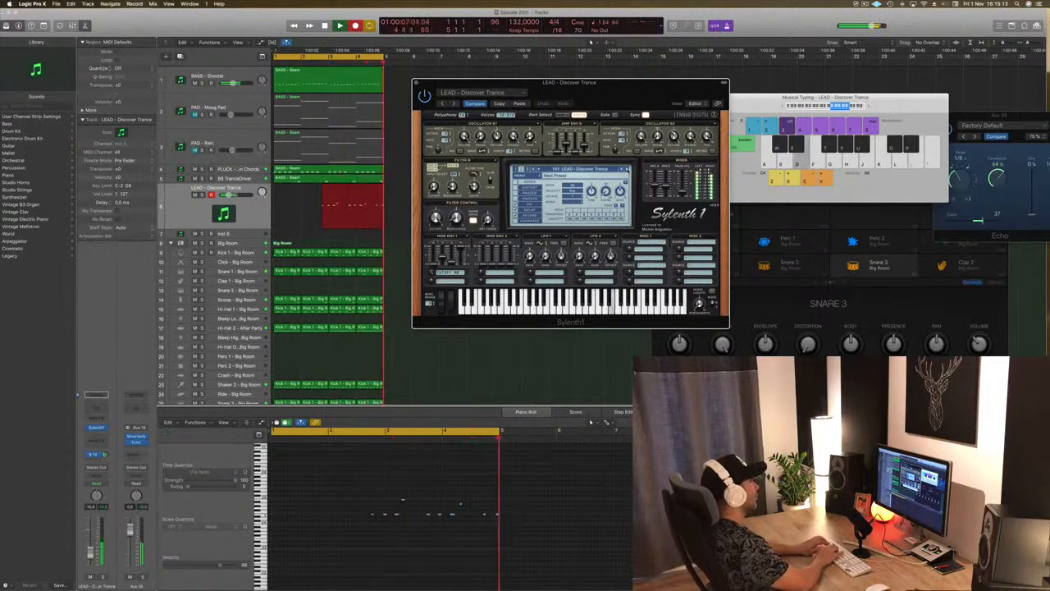
pyautogui.press('d')
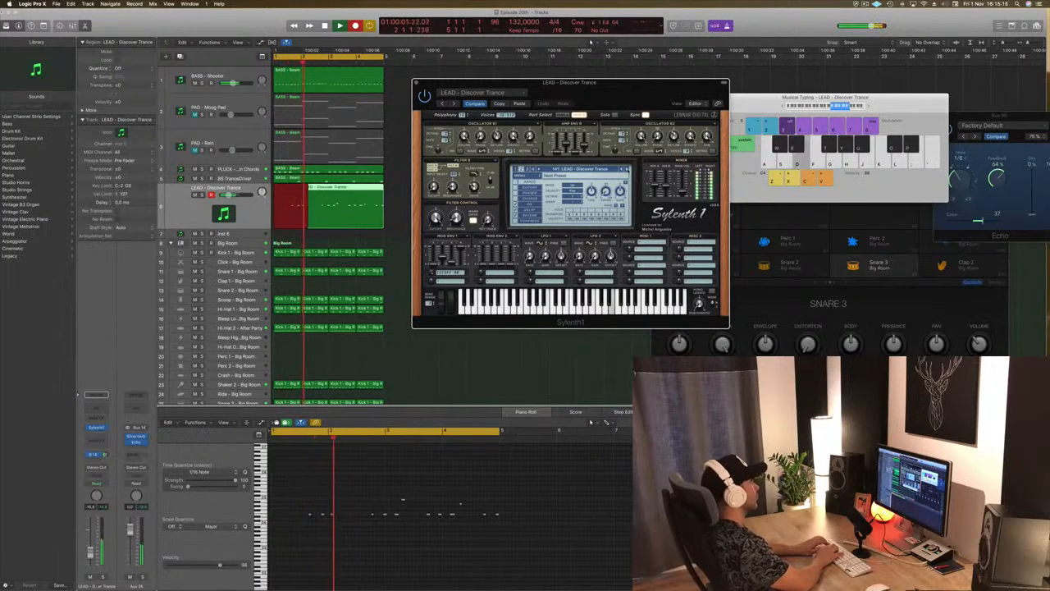
pyautogui.press('space')
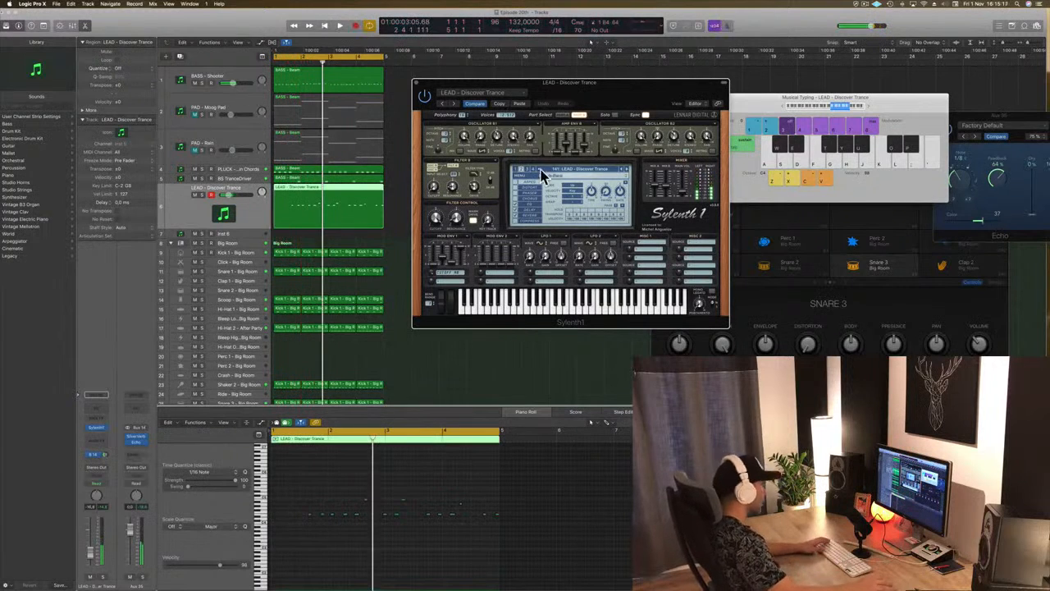
# Step: Select all notes in the recorded lead region and quantize them to 1/16 notes
pyautogui.click(406, 548)
pyautogui.press('super+a')
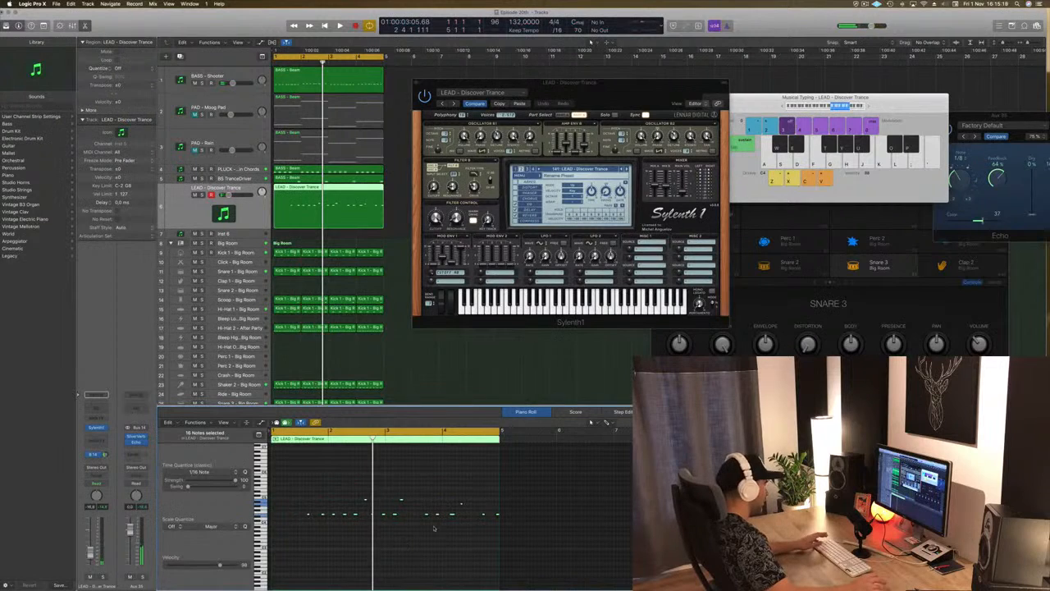
pyautogui.press('space')
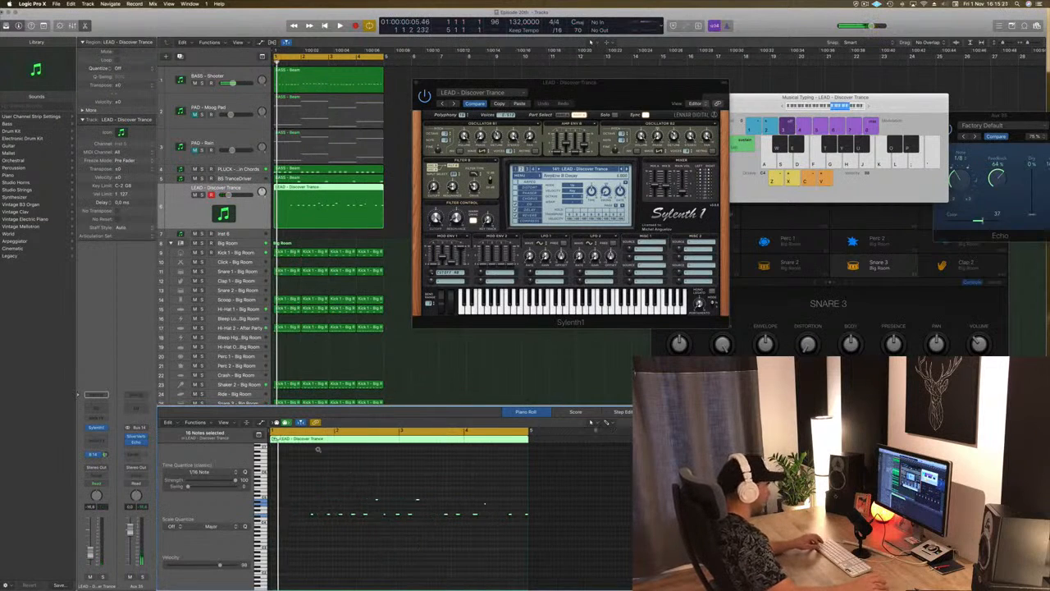
# Step: Trim the first bar off the lead region, move the remainder to bar 1 and play it back
pyautogui.moveTo(274, 194); pyautogui.dragTo(329, 189)
pyautogui.click(289, 191)
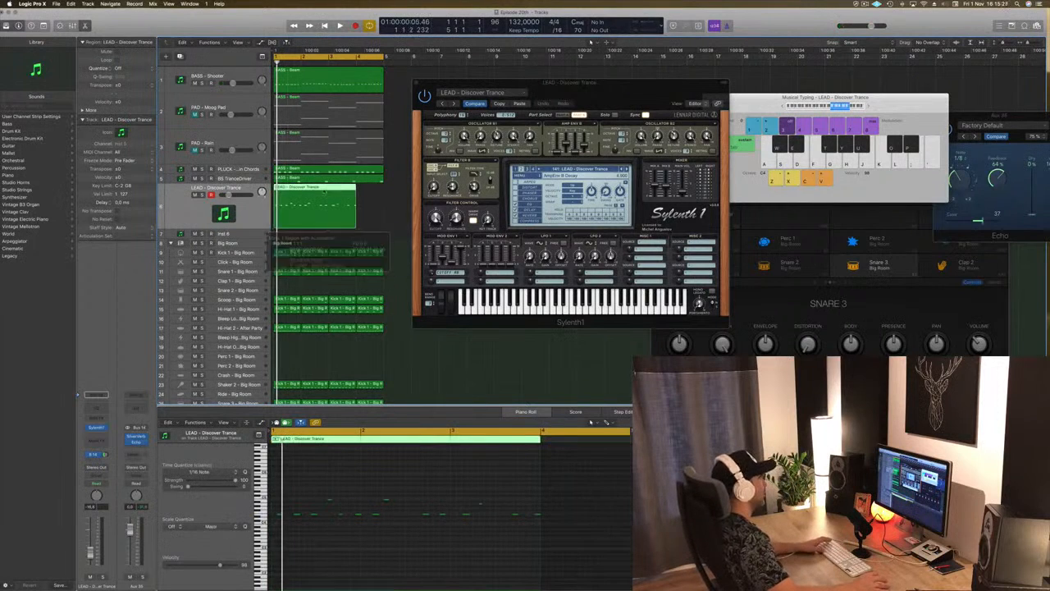
pyautogui.press('space')
pyautogui.hscroll(-3, 414, 564)
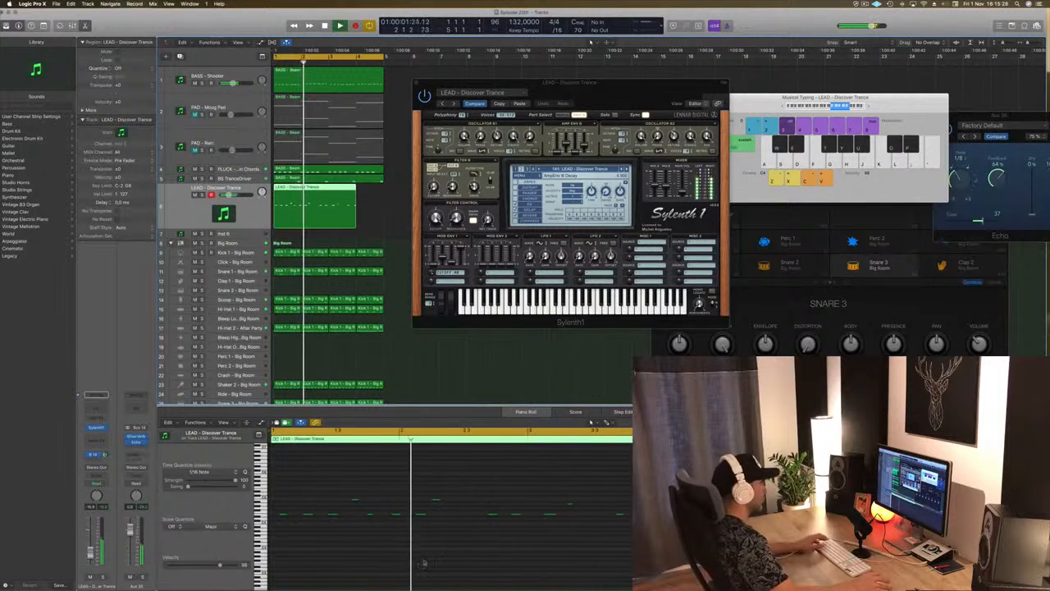
# Step: Replay the lead from the start and delete the nine notes from the end of bar 1 onward
pyautogui.press('Return')
pyautogui.press('space')
pyautogui.moveTo(393, 480); pyautogui.dragTo(632, 559)
pyautogui.press('space')
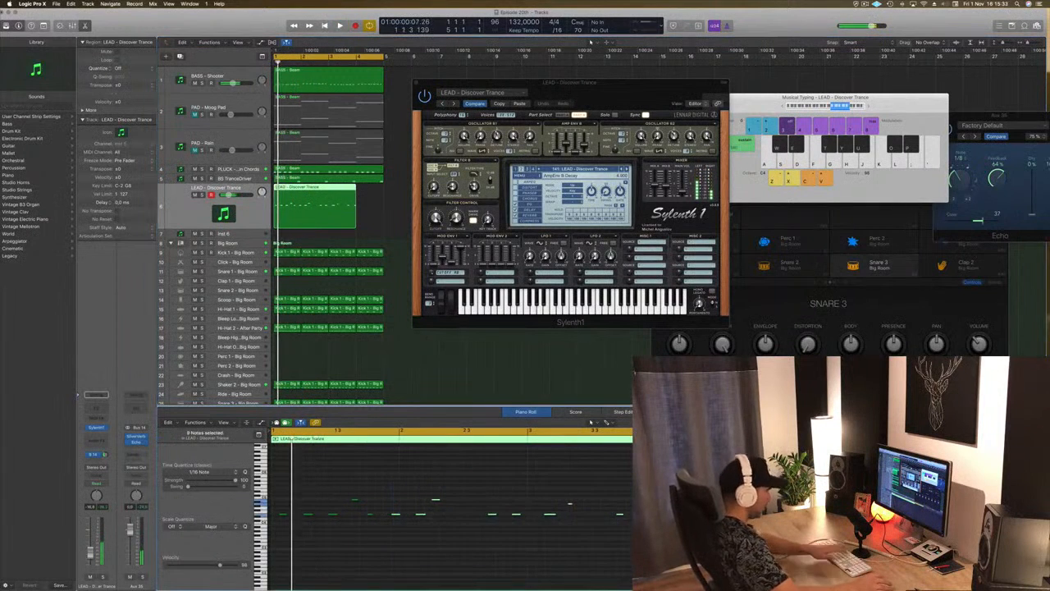
# Step: Copy the five remaining lead notes from bar 1 to the same positions in bar 2
pyautogui.hscroll(3, 412, 549)
pyautogui.moveTo(359, 538); pyautogui.dragTo(513, 520)
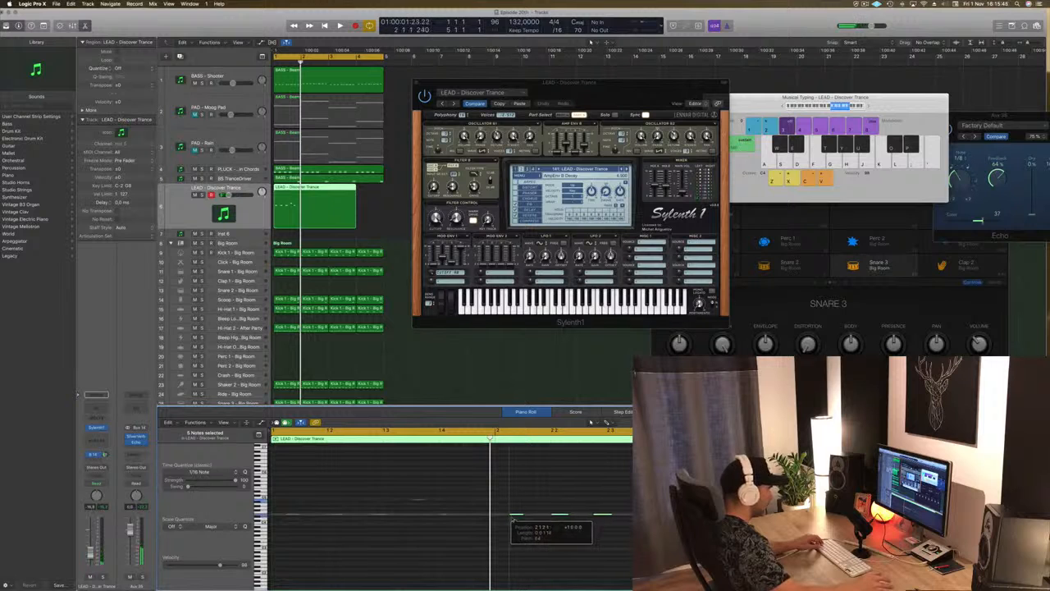
pyautogui.moveTo(514, 517); pyautogui.dragTo(515, 518)
# Step: Raise the pitch of the closing lead notes in bars 1 and 2, playing the loop to check them
pyautogui.press('space')
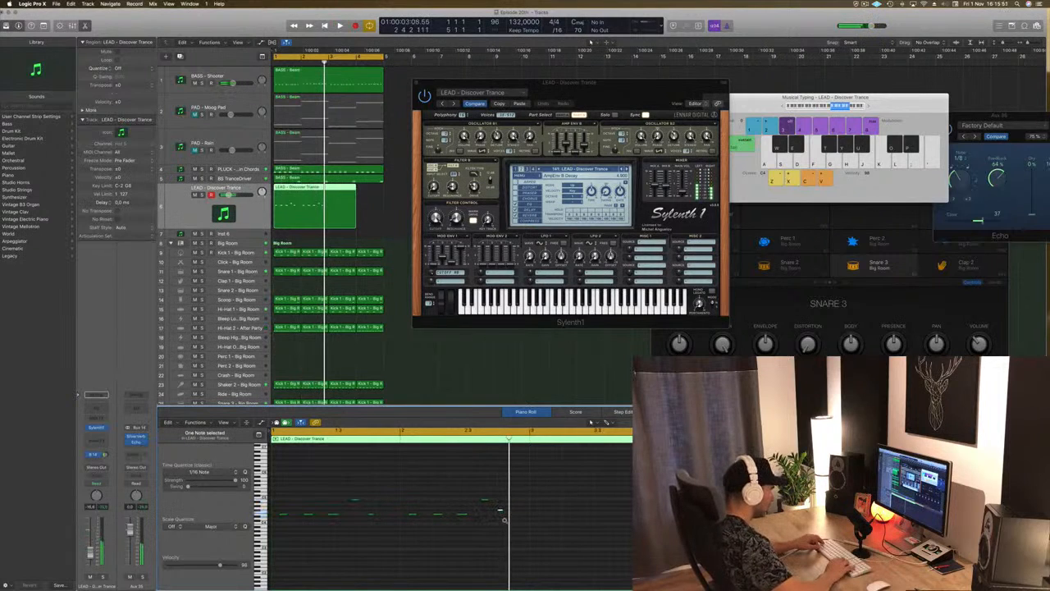
pyautogui.press('space')
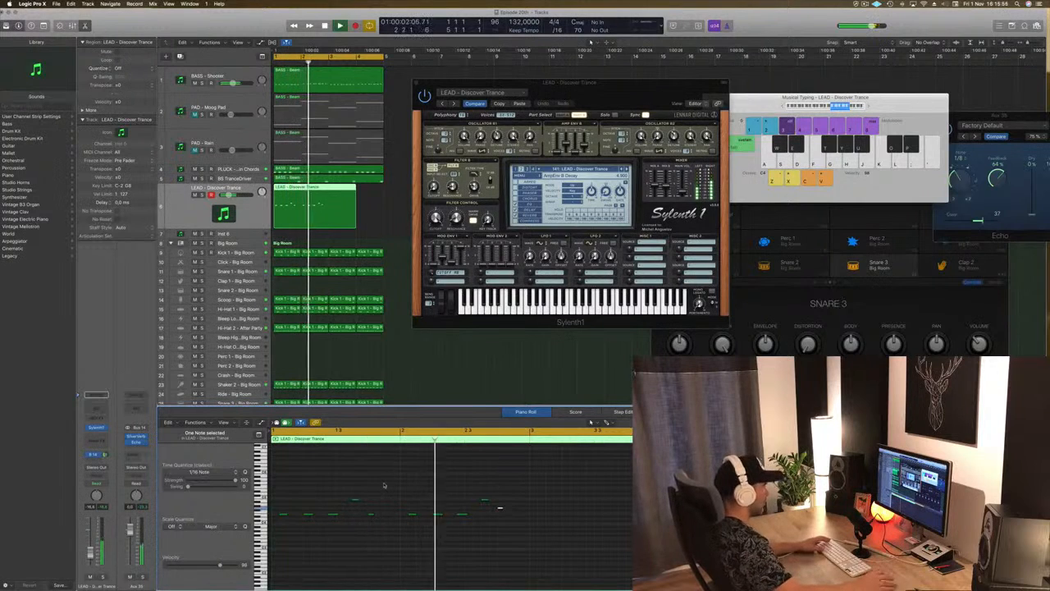
pyautogui.press('space')
pyautogui.press('space')
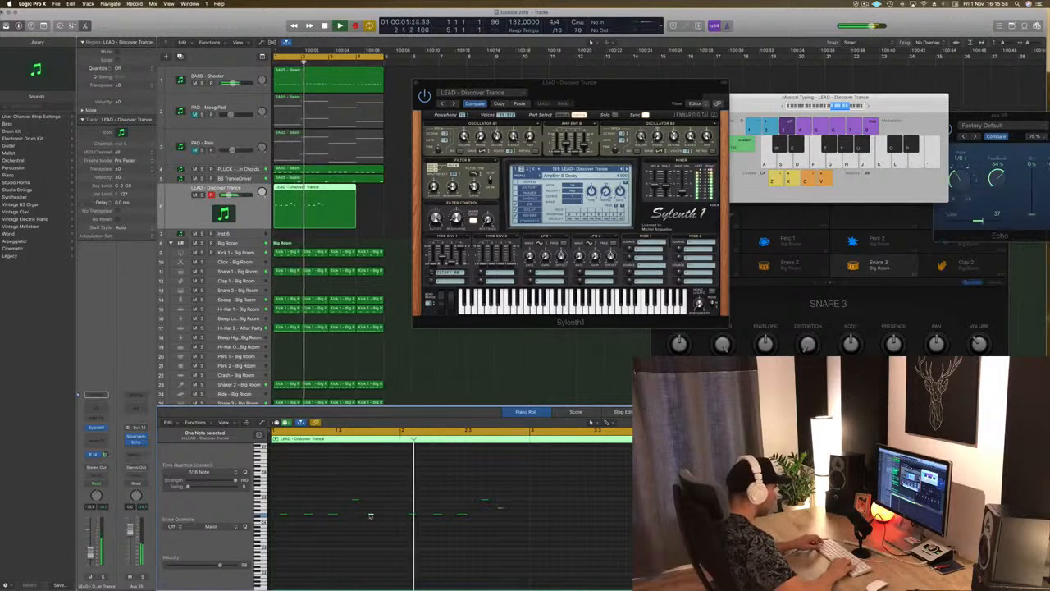
pyautogui.press('space')
pyautogui.press('space')
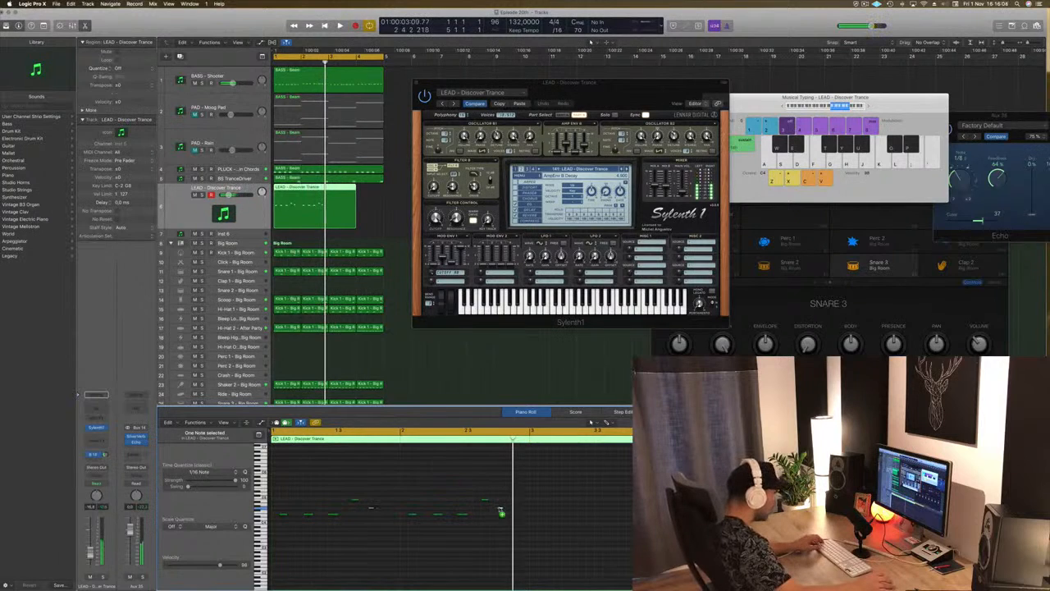
# Step: Copy the final lead note to just after itself in bar 2 at a lower pitch and play it back
pyautogui.moveTo(513, 513); pyautogui.dragTo(513, 524)
pyautogui.press('space')
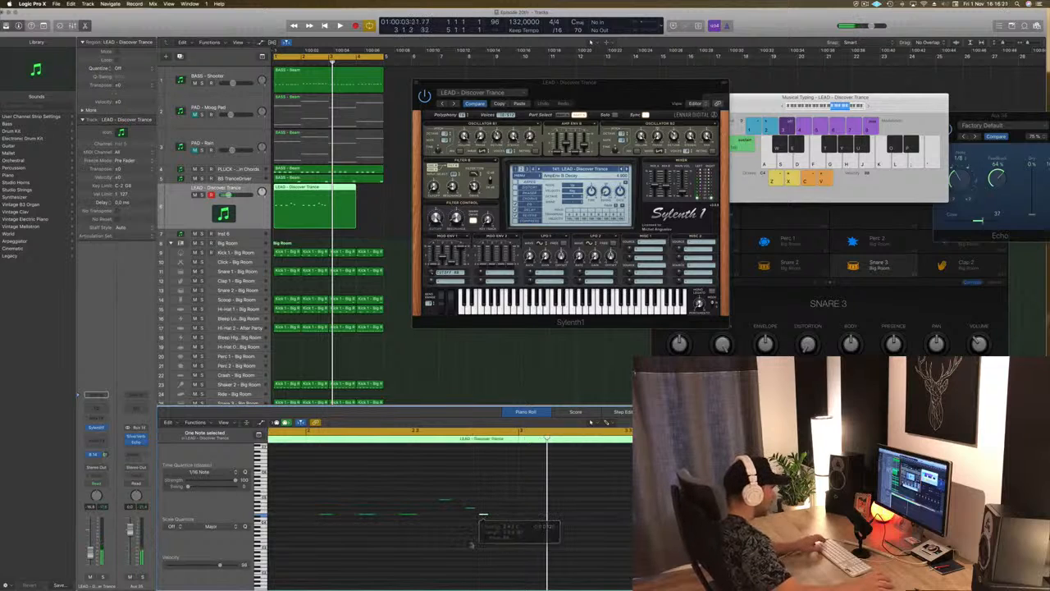
pyautogui.press('space')
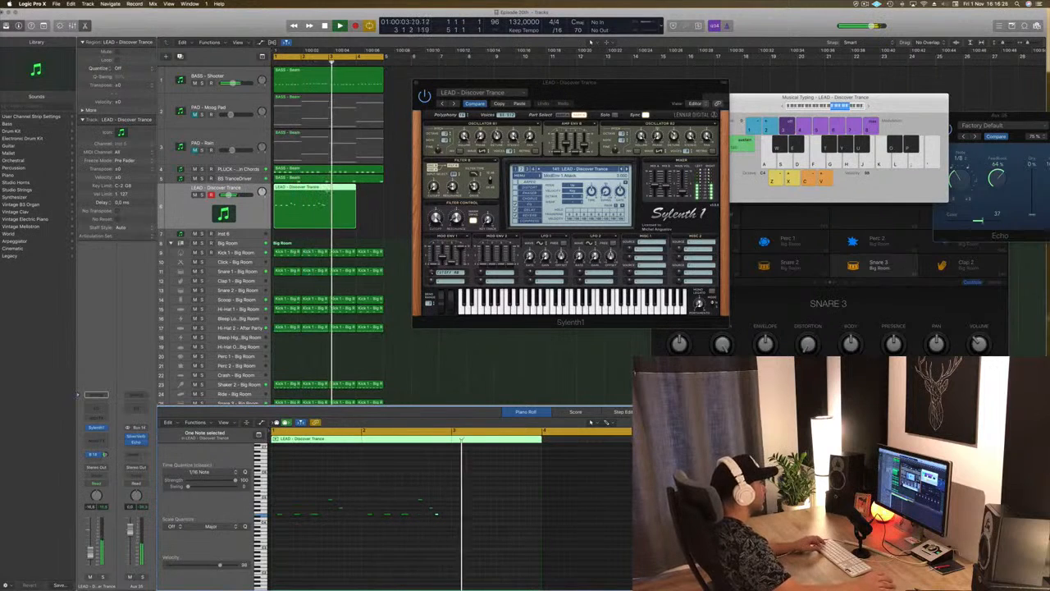
# Step: Shorten the lead region to end at bar 3 and shift its last note slightly later
pyautogui.keyDown('super'); pyautogui.doubleClick(328, 193); pyautogui.keyUp('super')
pyautogui.press('Delete')
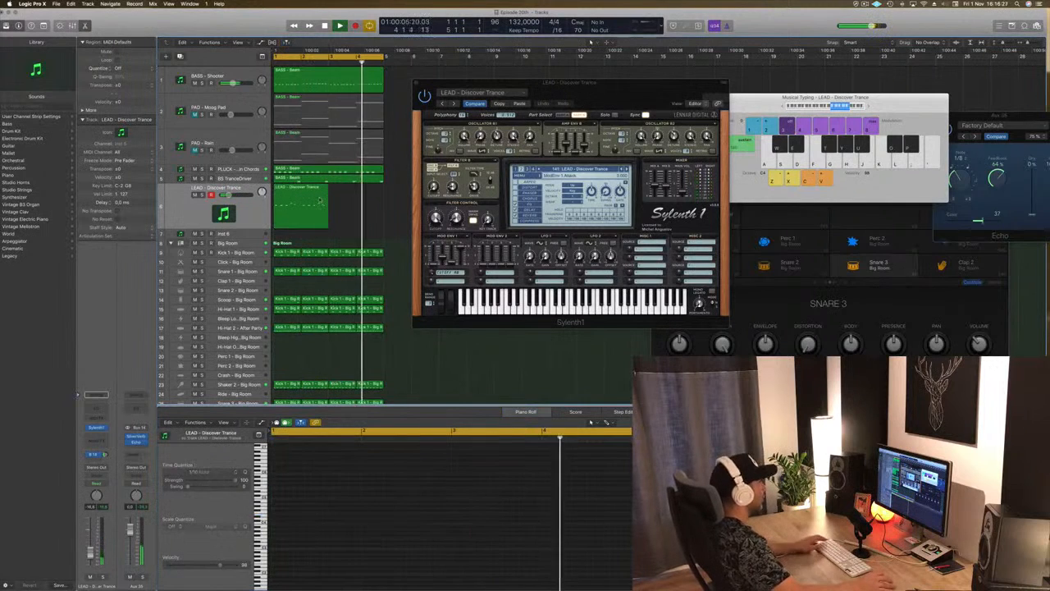
pyautogui.click(320, 200)
pyautogui.click(436, 516)
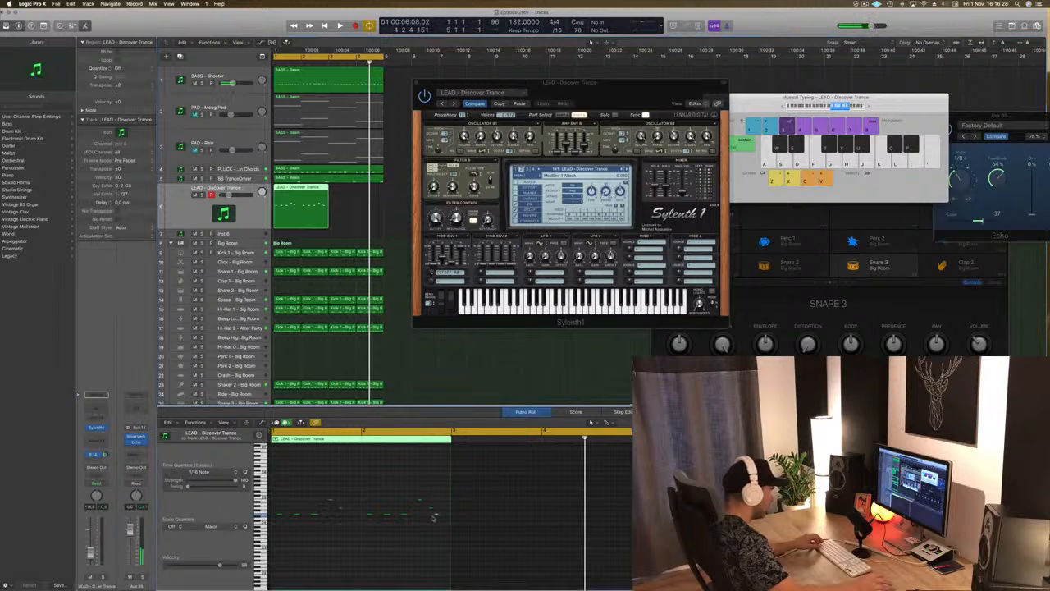
pyautogui.press('space')
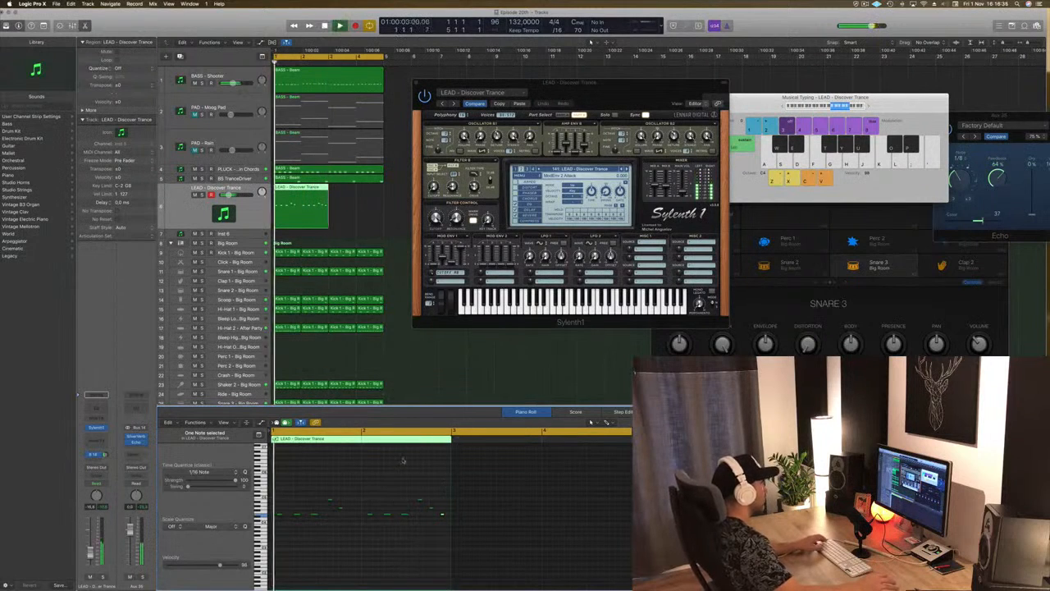
# Step: Copy the two-bar lead region to bars 3 and 4, select both regions and play the loop
pyautogui.moveTo(303, 187); pyautogui.dragTo(369, 194)
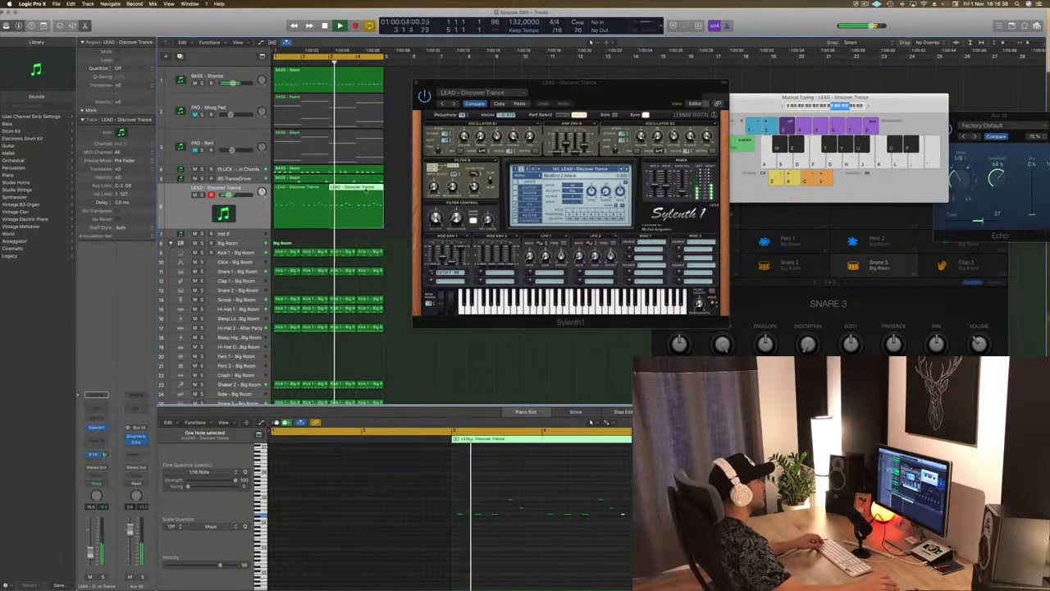
pyautogui.moveTo(677, 83); pyautogui.dragTo(704, 85)
pyautogui.press('space')
pyautogui.click(253, 220)
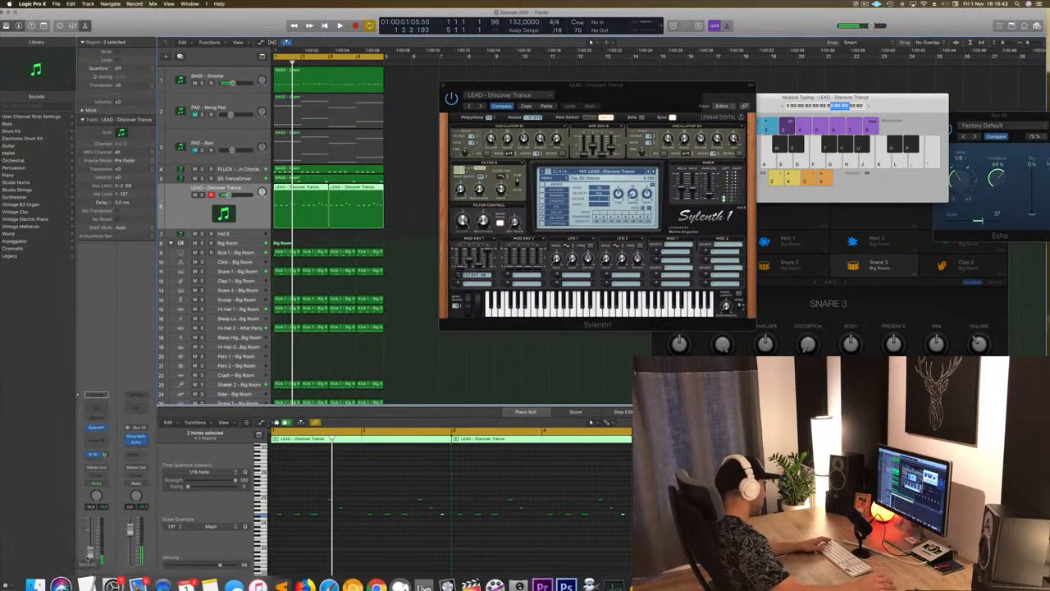
pyautogui.press('space')
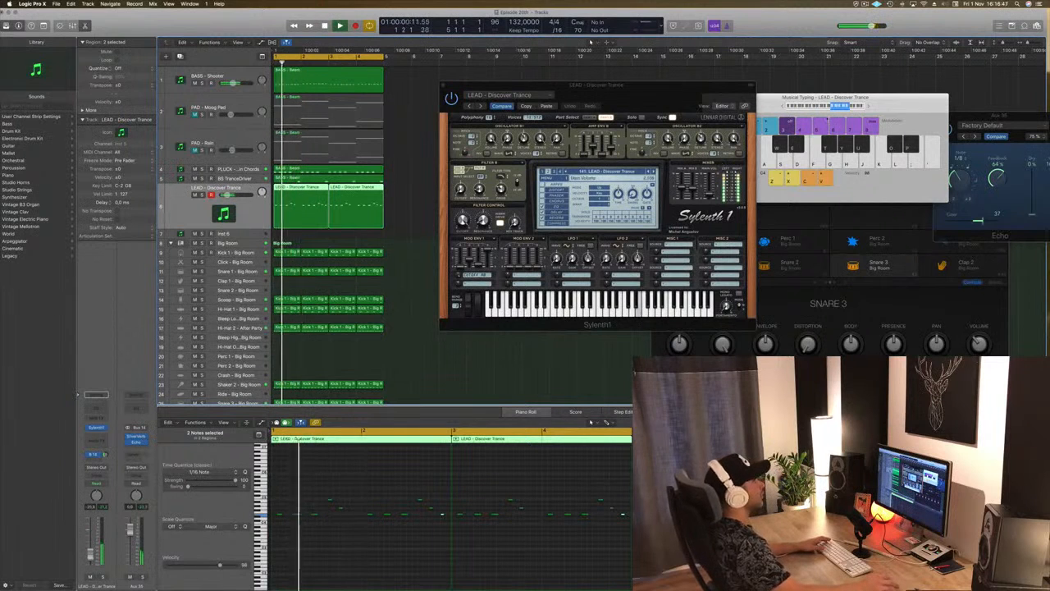
# Step: Advance Sylenth1 past LEAD - Distorted Chord and LEAD - Distorted Mind to LEAD - Distorted Pleasure while the lead plays
pyautogui.moveTo(651, 94); pyautogui.dragTo(547, 164)
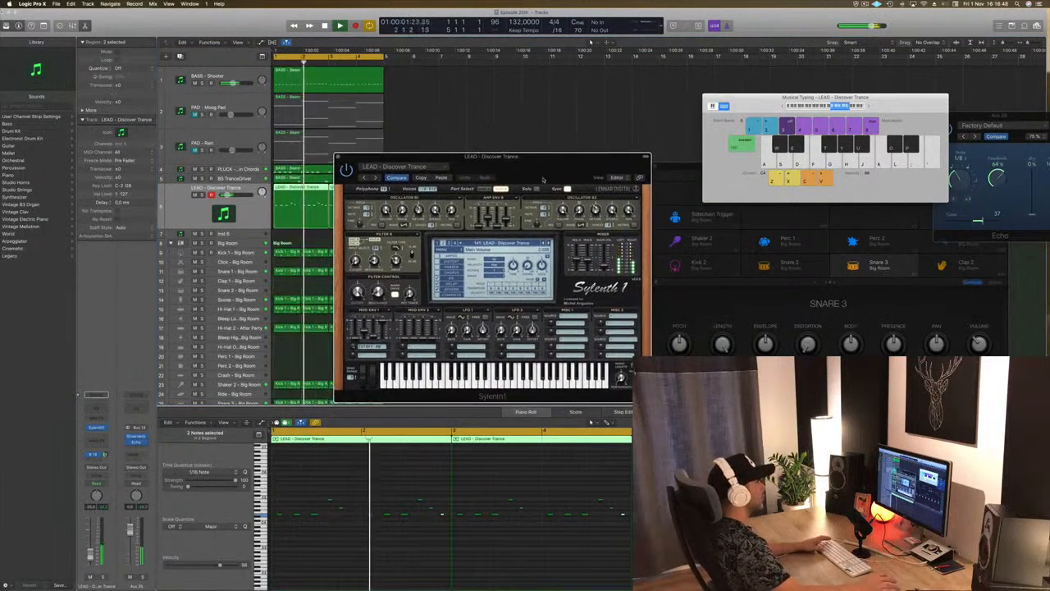
pyautogui.click(548, 244)
pyautogui.moveTo(563, 180); pyautogui.dragTo(691, 162)
pyautogui.click(677, 224)
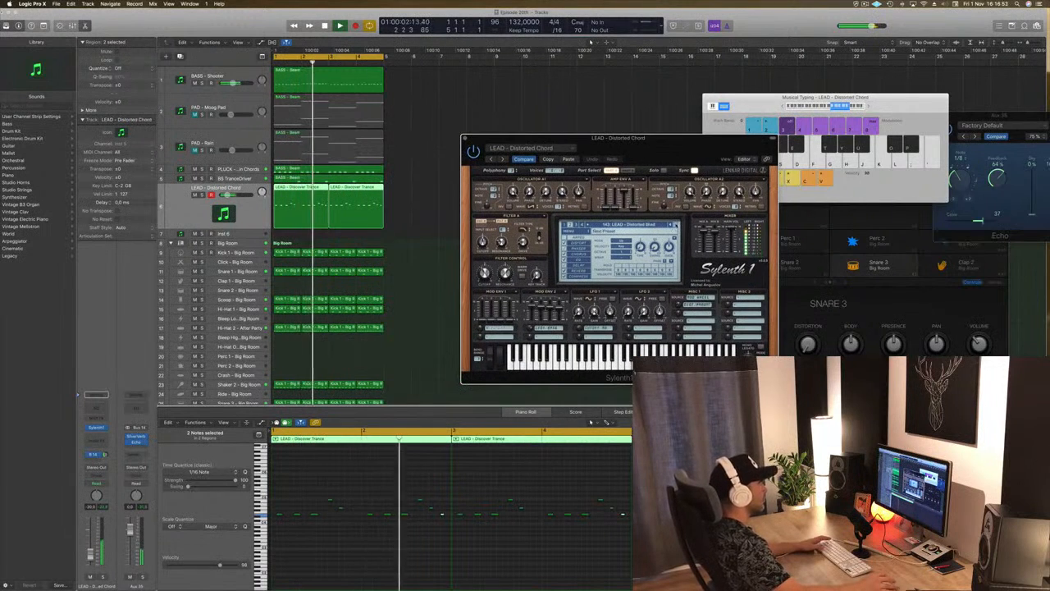
pyautogui.click(677, 224)
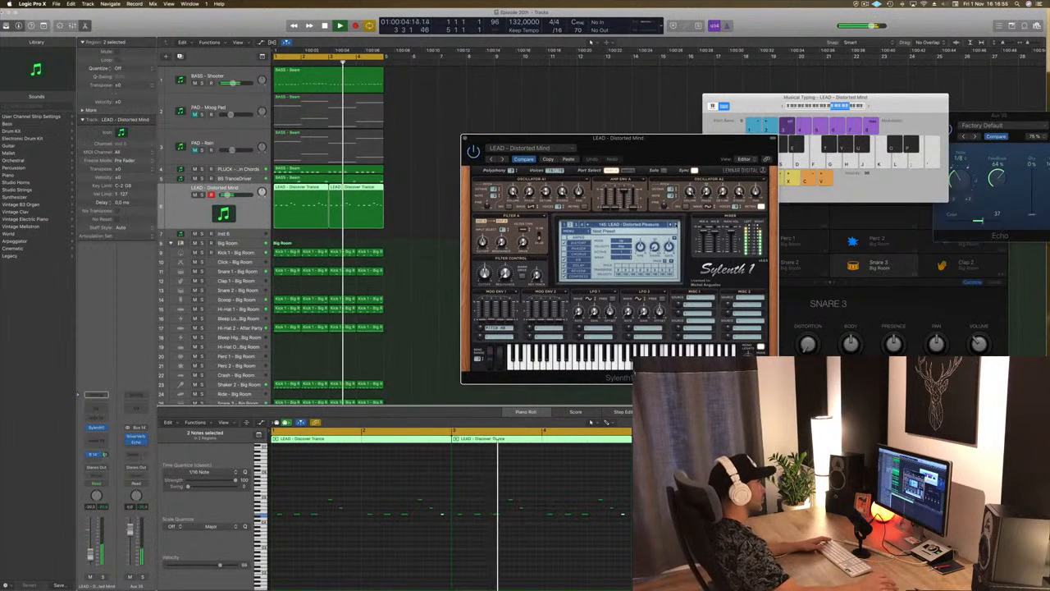
# Step: Select all notes in both lead regions and transpose them down one octave
pyautogui.click(372, 572)
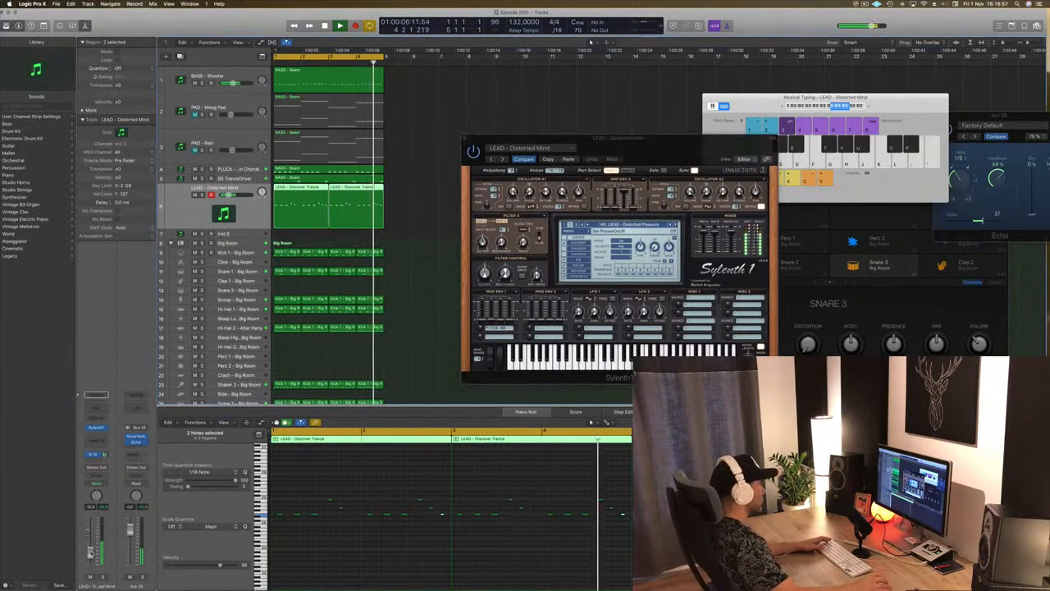
pyautogui.press('super+a')
pyautogui.hotkey('alt', 'shift', 'Down')
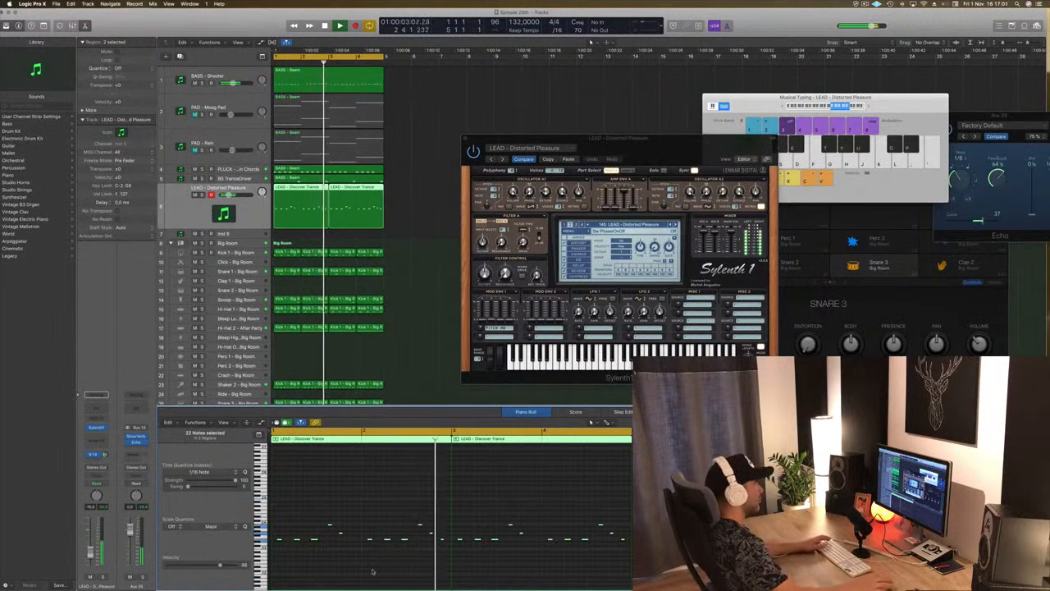
# Step: Advance the Sylenth1 presets past LEAD - Distorted Sound to LEAD - Divine while the lead melody loops
pyautogui.moveTo(623, 138); pyautogui.dragTo(605, 133)
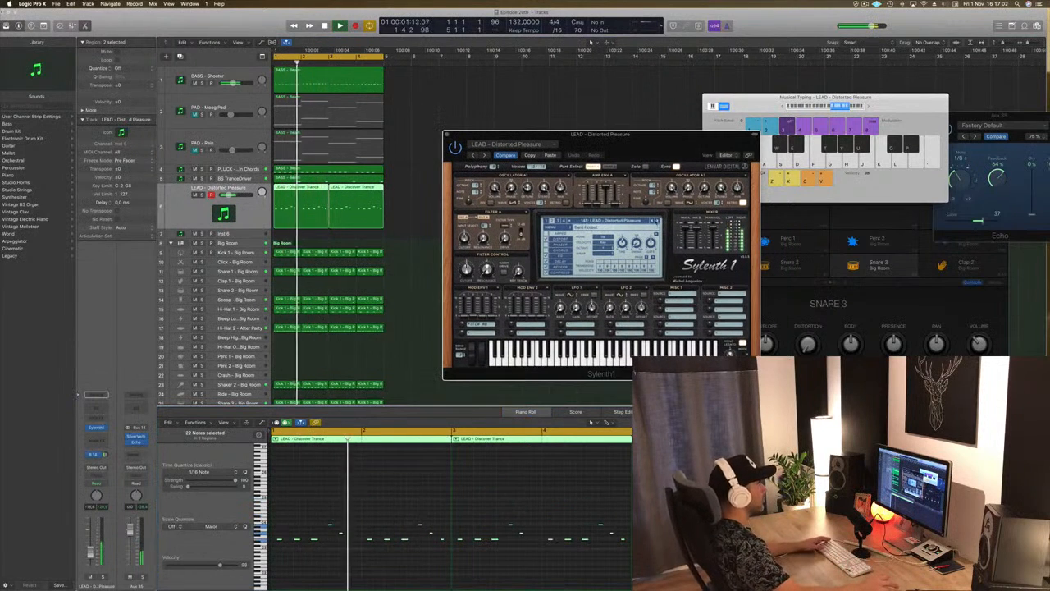
pyautogui.click(657, 221)
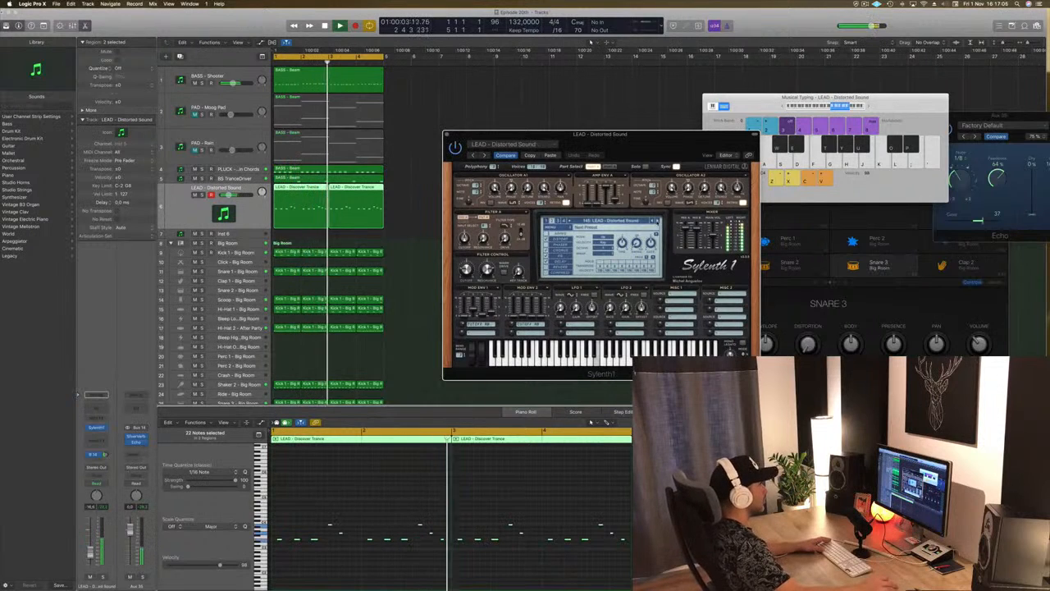
pyautogui.moveTo(629, 150); pyautogui.dragTo(676, 130)
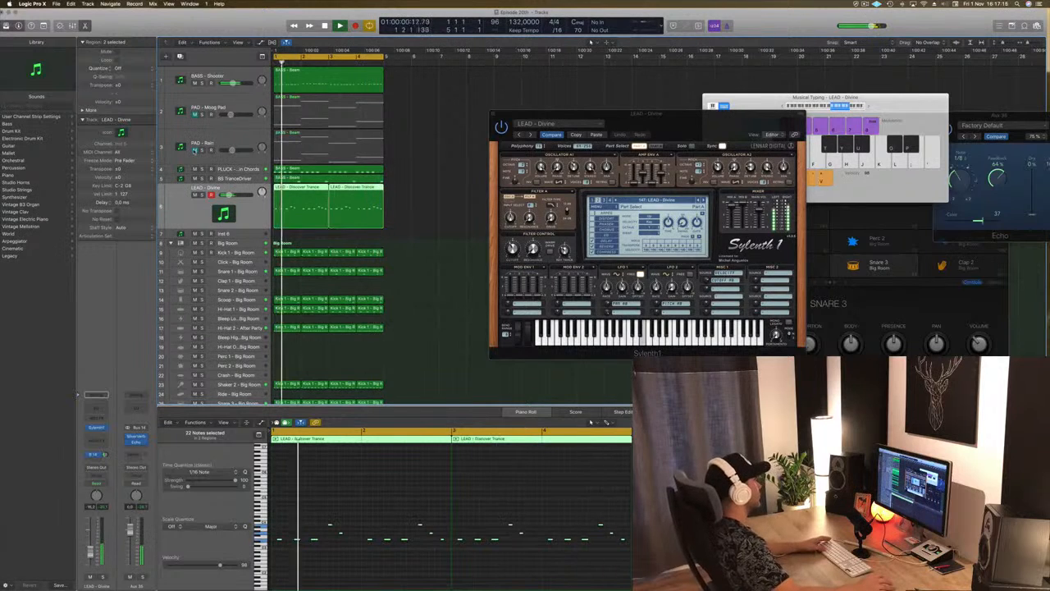
# Step: Unmute the PAD - Moog Pad track and close the Sylenth1 window of the LEAD - Divine track
pyautogui.click(237, 102)
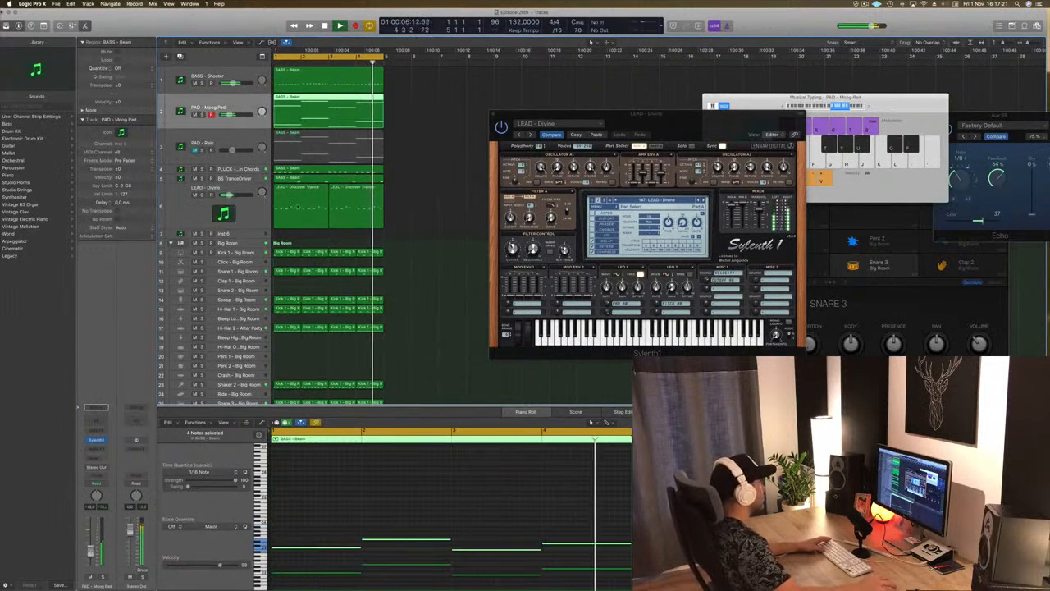
pyautogui.click(246, 208)
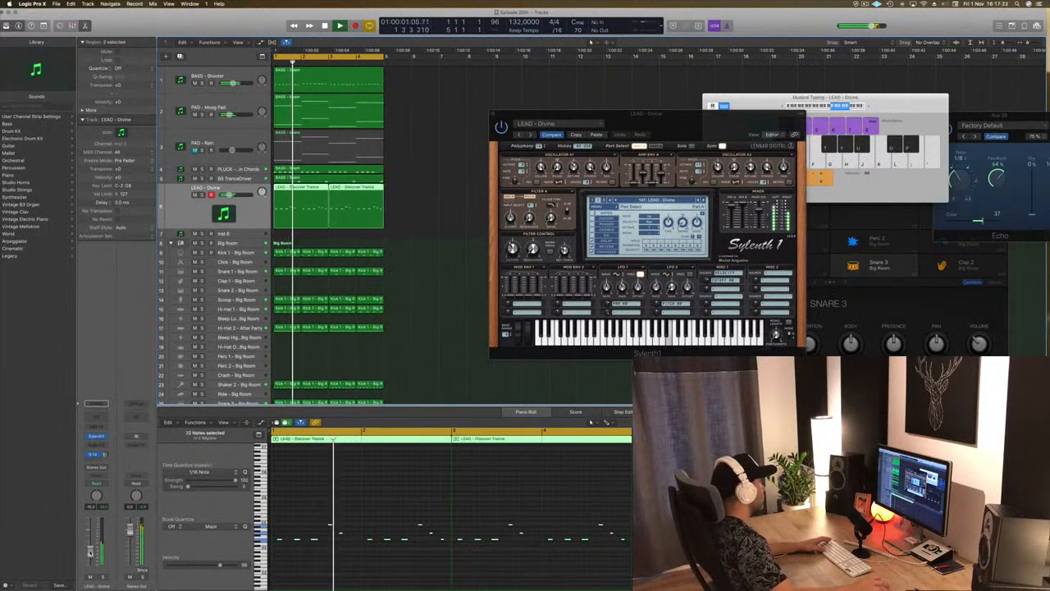
pyautogui.moveTo(700, 127); pyautogui.dragTo(589, 127)
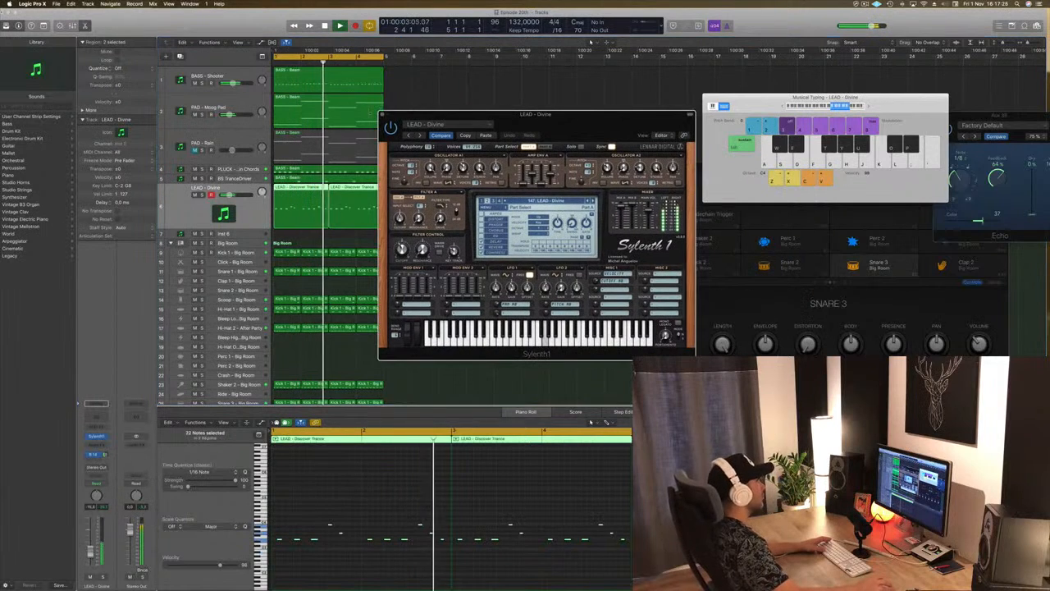
pyautogui.click(382, 114)
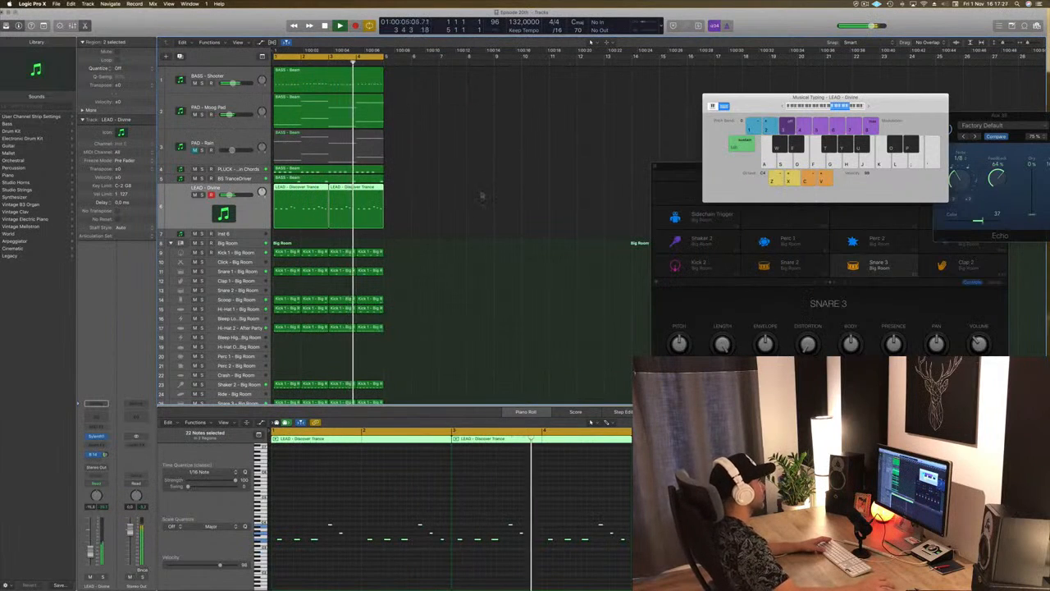
# Step: Lower the volume of the BS TranceDriver track and unmute the PAD - Rain track
pyautogui.press('Up')
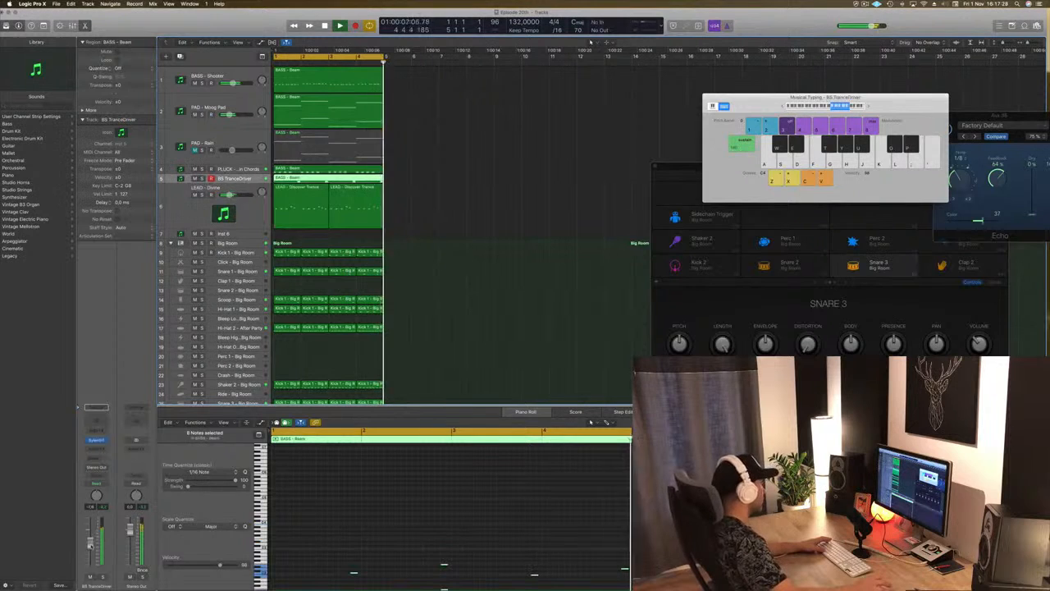
pyautogui.click(473, 291)
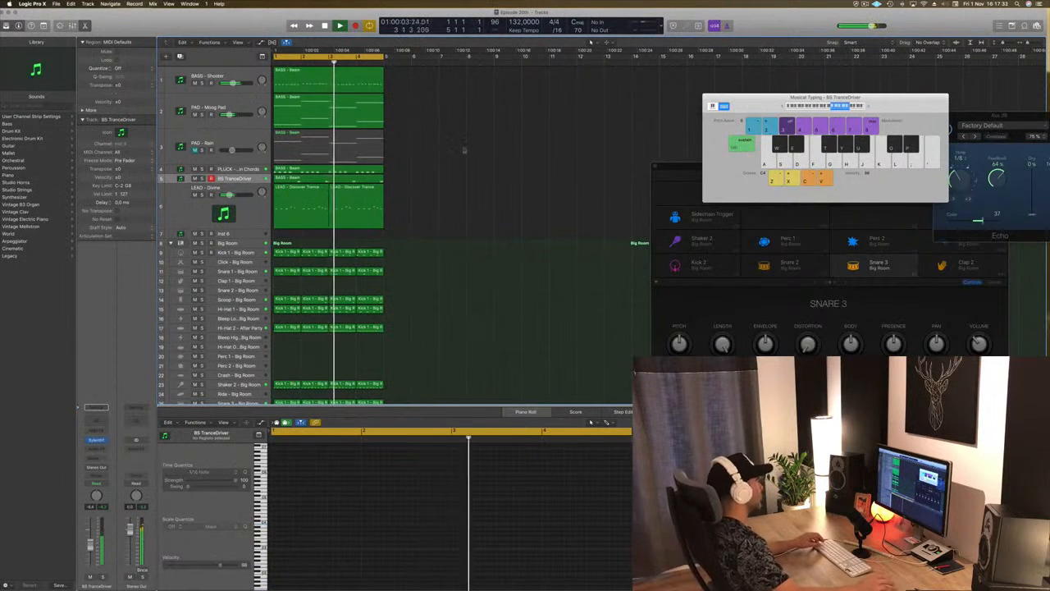
pyautogui.click(242, 142)
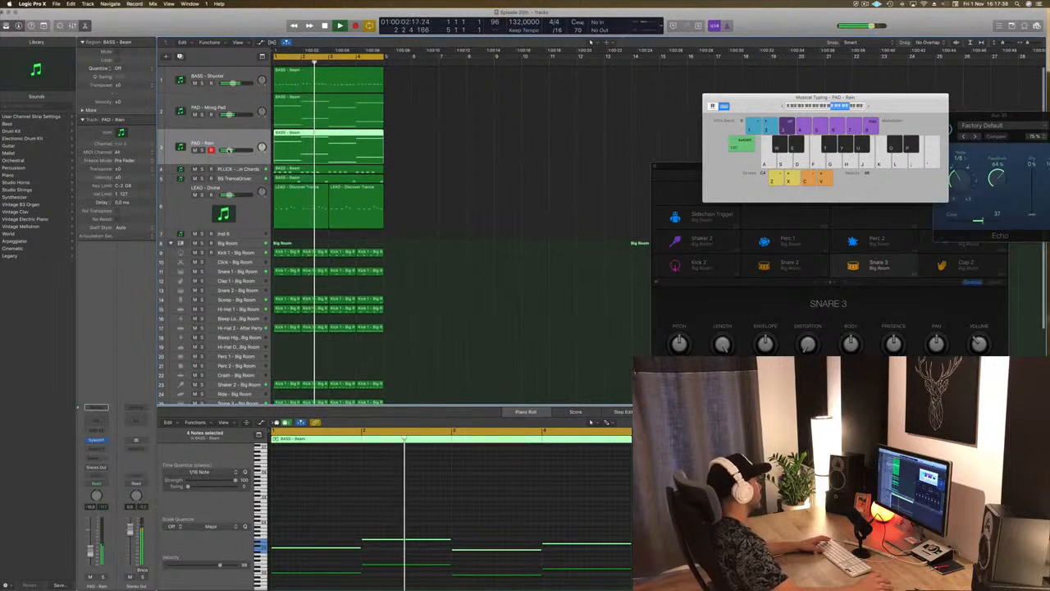
pyautogui.click(452, 173)
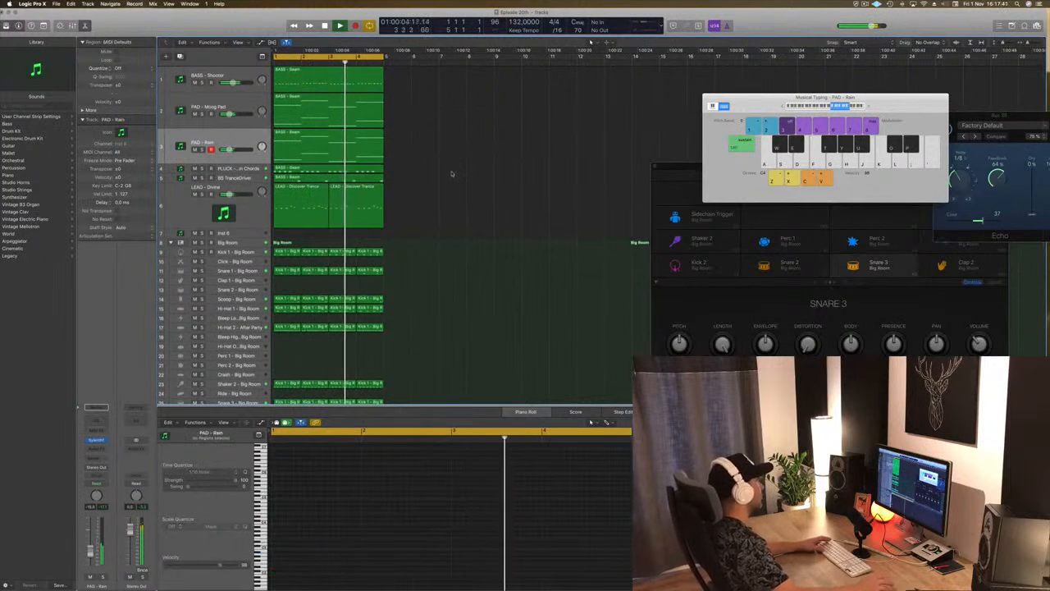
# Step: Copy the bar 1 region from the Snare 1 track onto the Clap 1 track
pyautogui.scroll(-3, 464, 213)
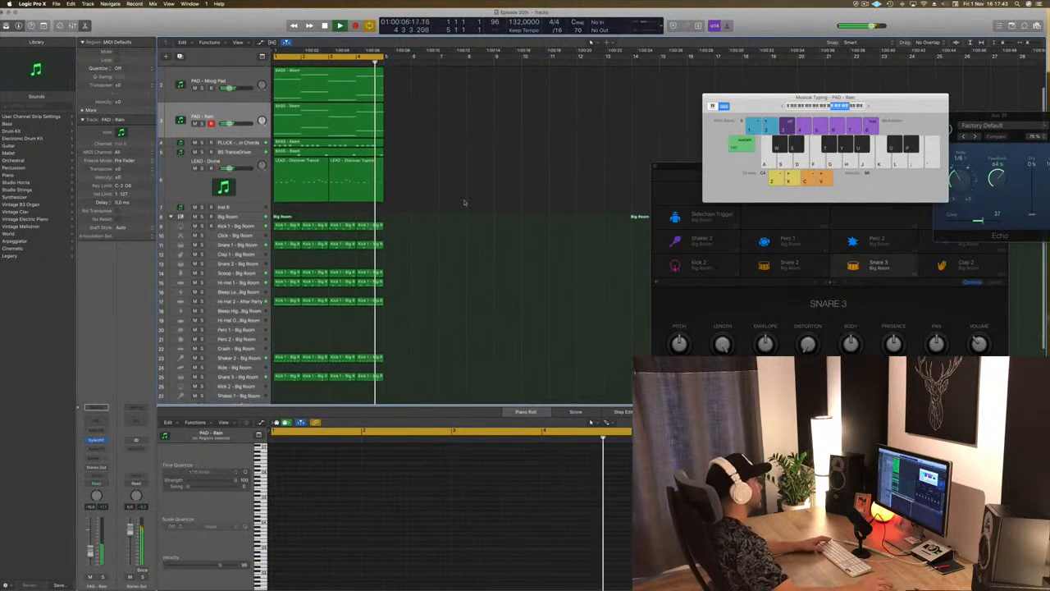
pyautogui.scroll(-3, 323, 299)
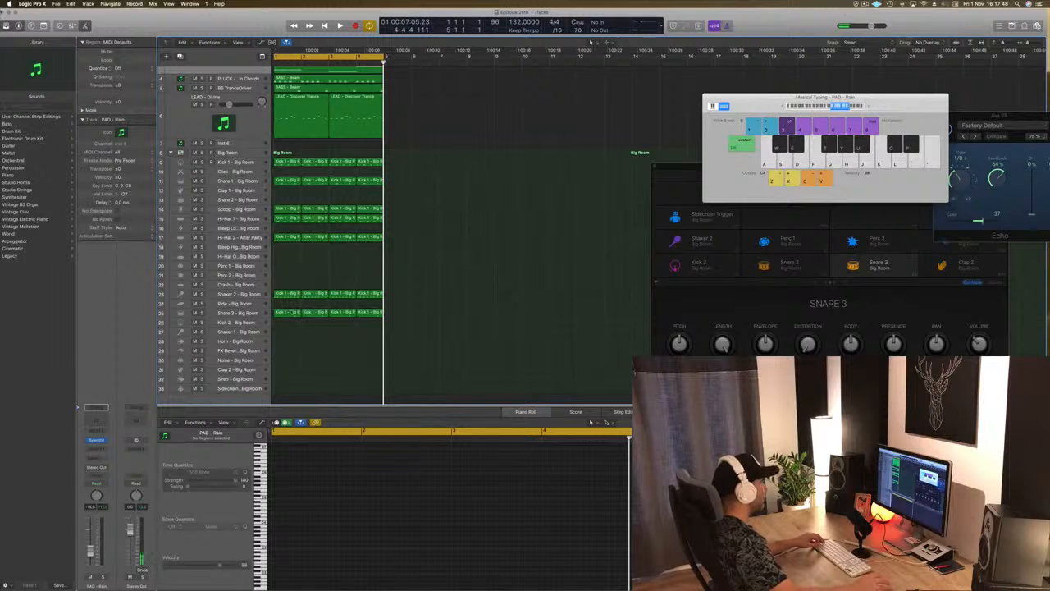
pyautogui.click(284, 182)
pyautogui.moveTo(284, 191); pyautogui.dragTo(285, 190)
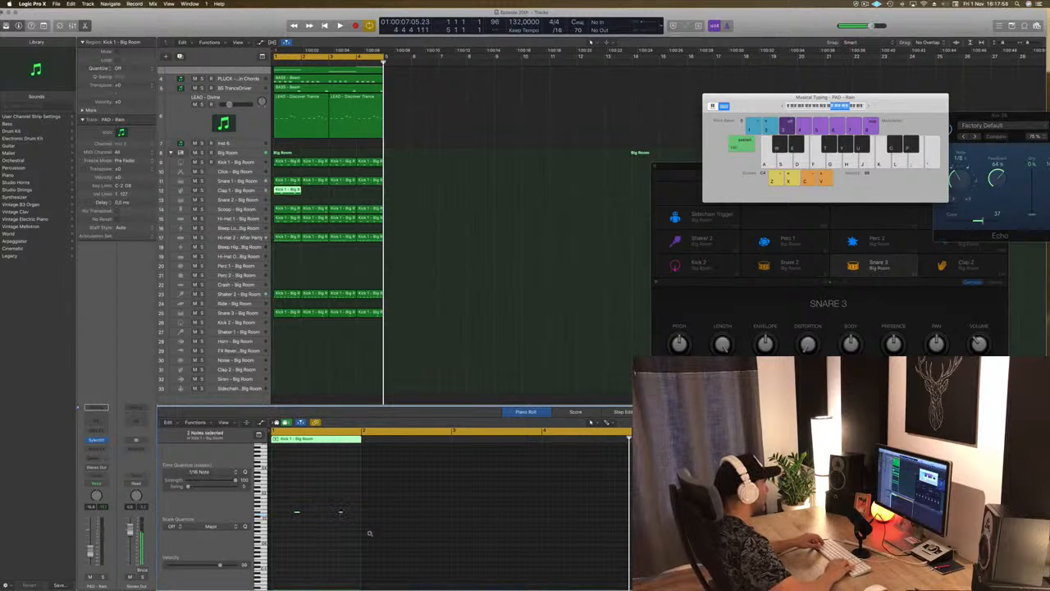
# Step: Move the first note of the Clap 1 region to the start of the bar and delete the second note
pyautogui.press('space')
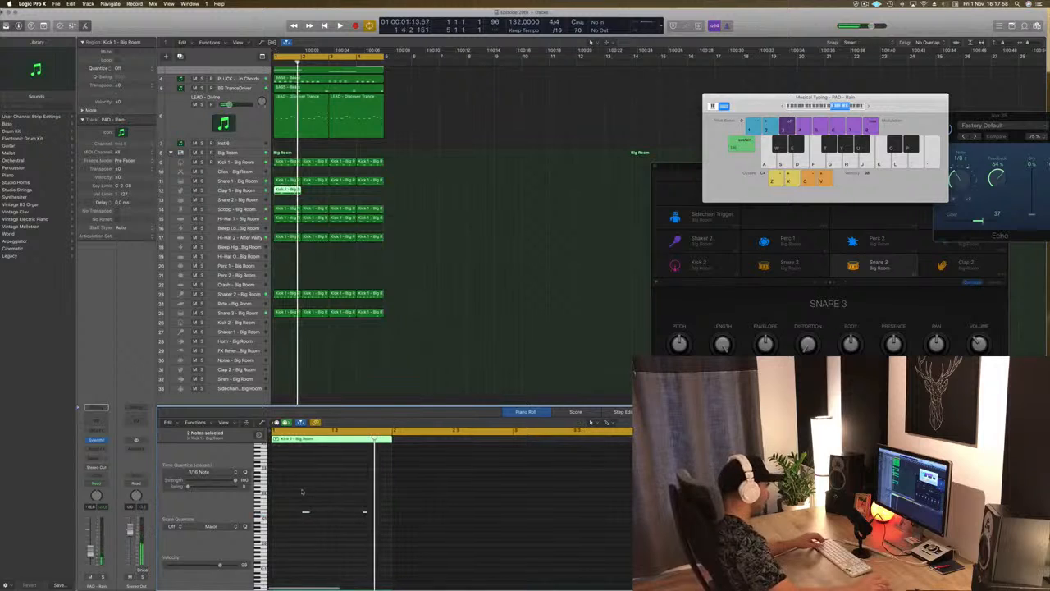
pyautogui.click(289, 515)
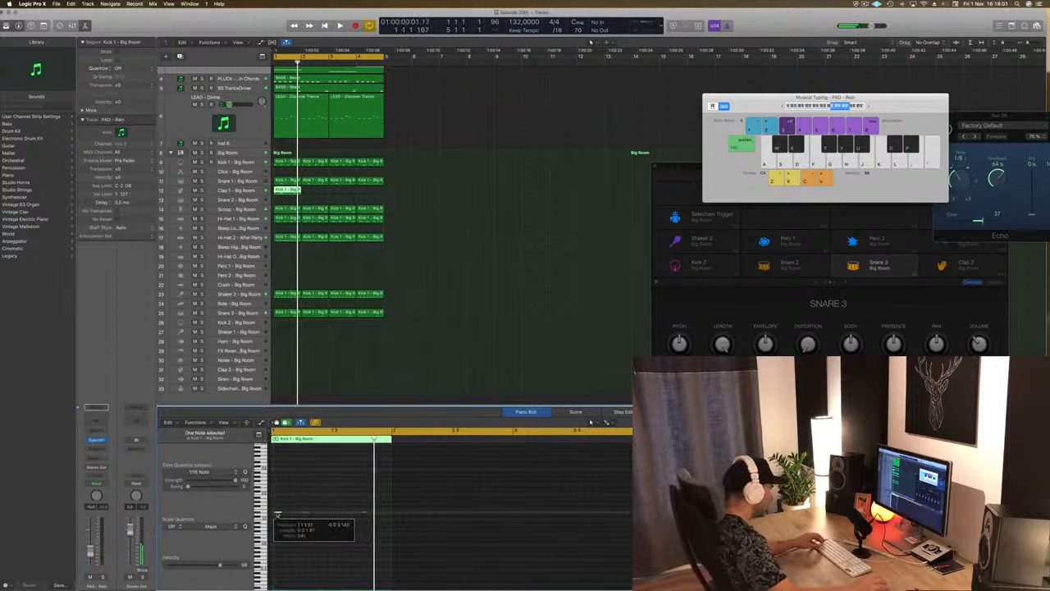
pyautogui.press('space')
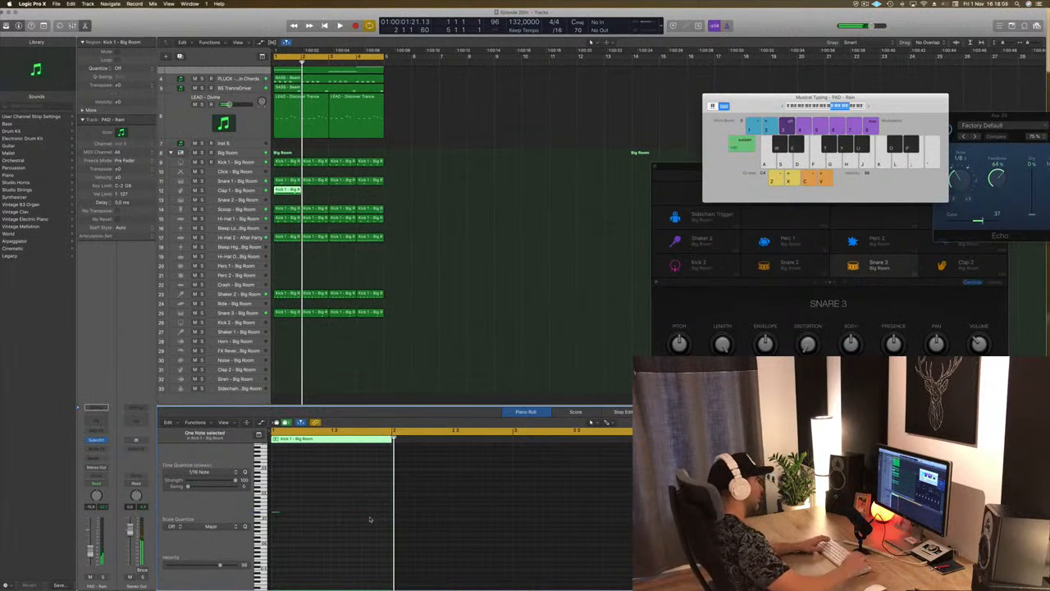
# Step: Copy the one-bar Clap 1 region across bars 2 to 4 and play the loop with the Clap 1 track selected
pyautogui.moveTo(287, 190); pyautogui.dragTo(351, 191)
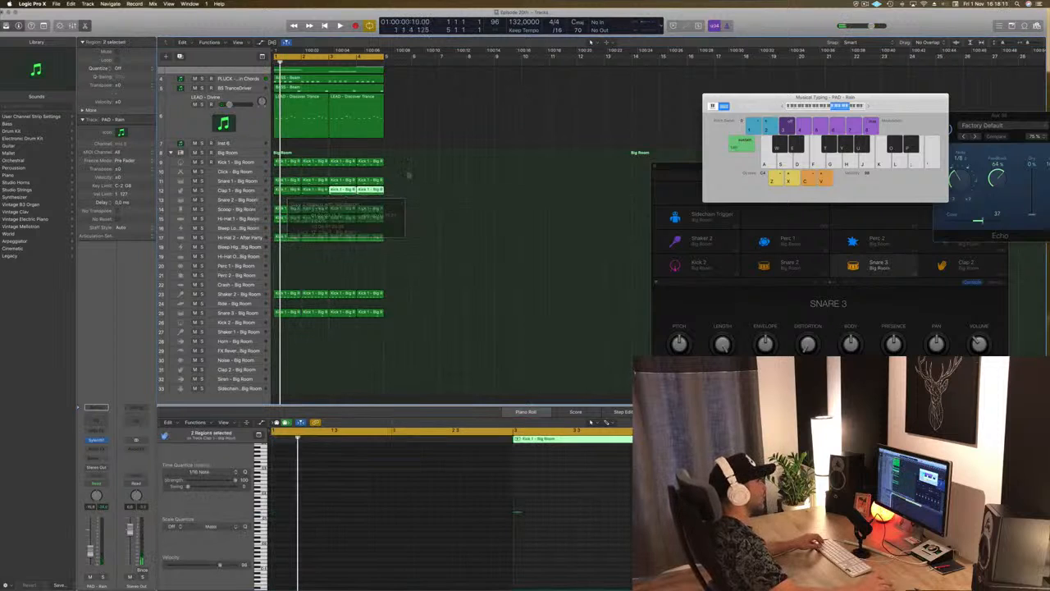
pyautogui.click(864, 4)
pyautogui.click(780, 23)
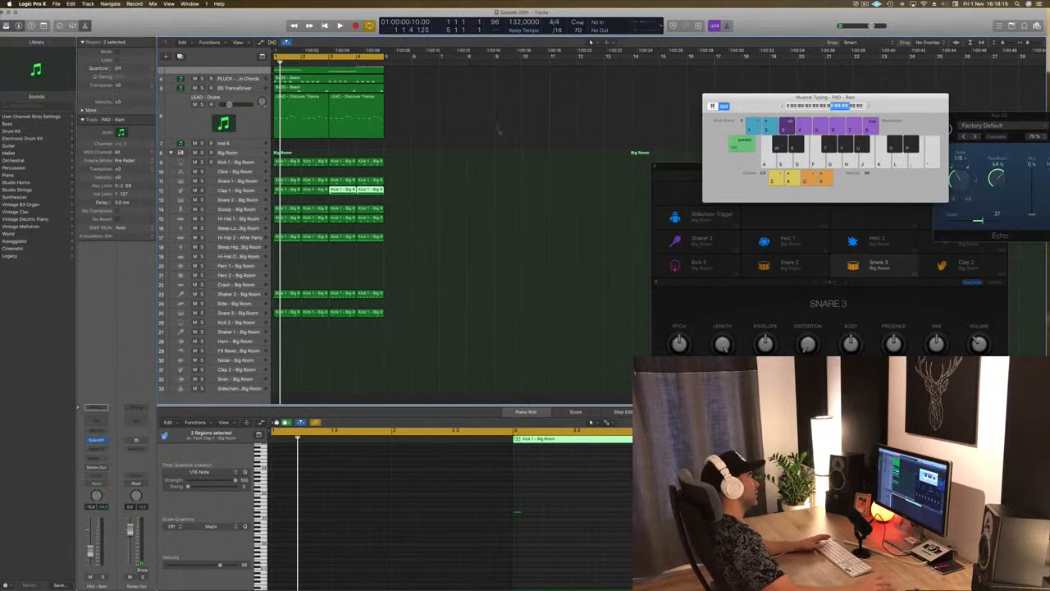
pyautogui.click(466, 233)
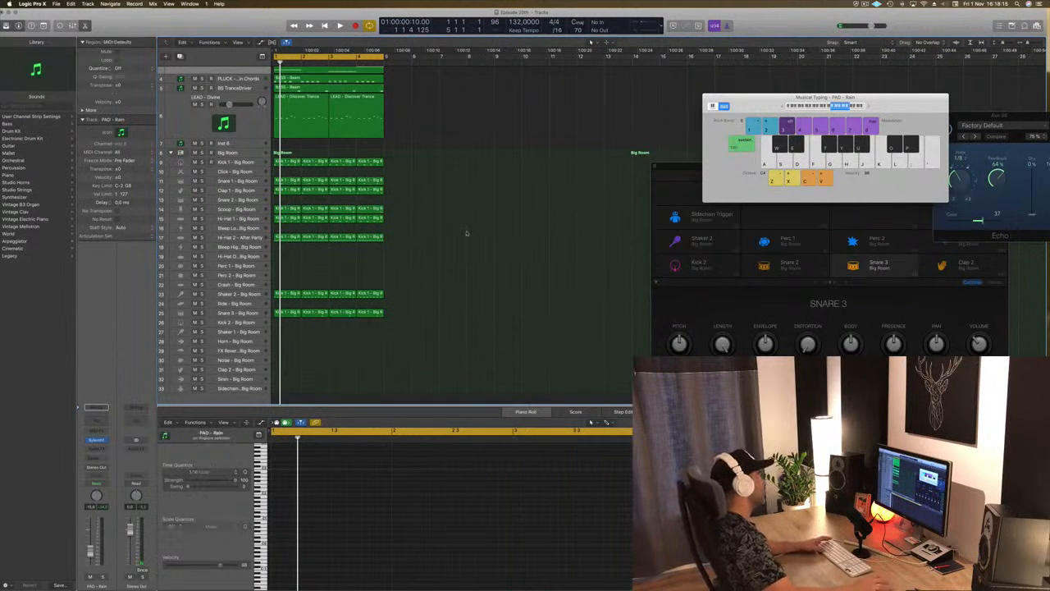
pyautogui.click(237, 190)
pyautogui.press('space')
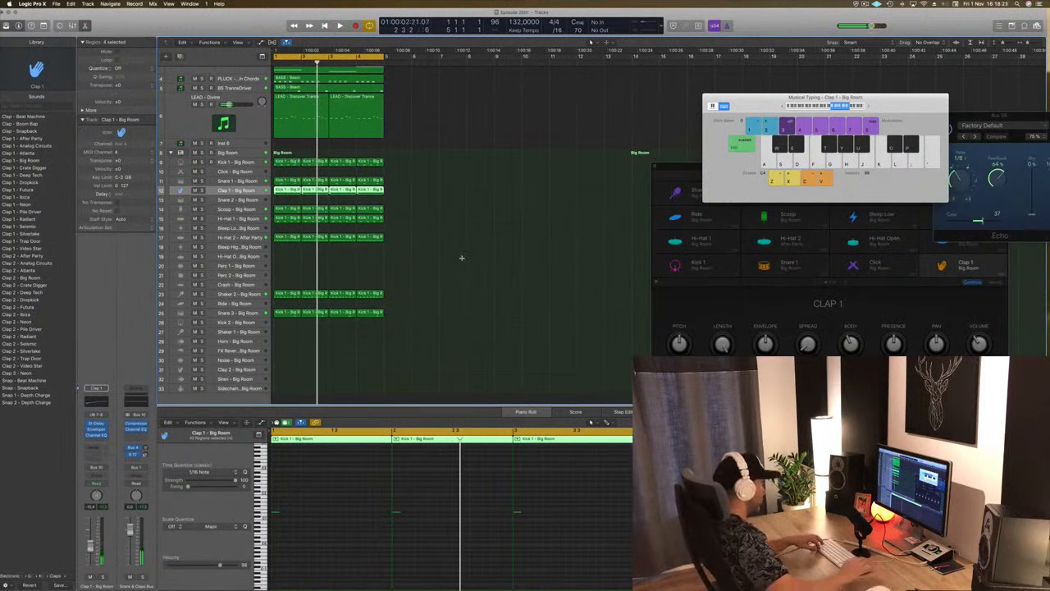
# Step: Repeat all four-bar regions three times up to bar 17 and extend the cycle range to cover them
pyautogui.press('super+r')
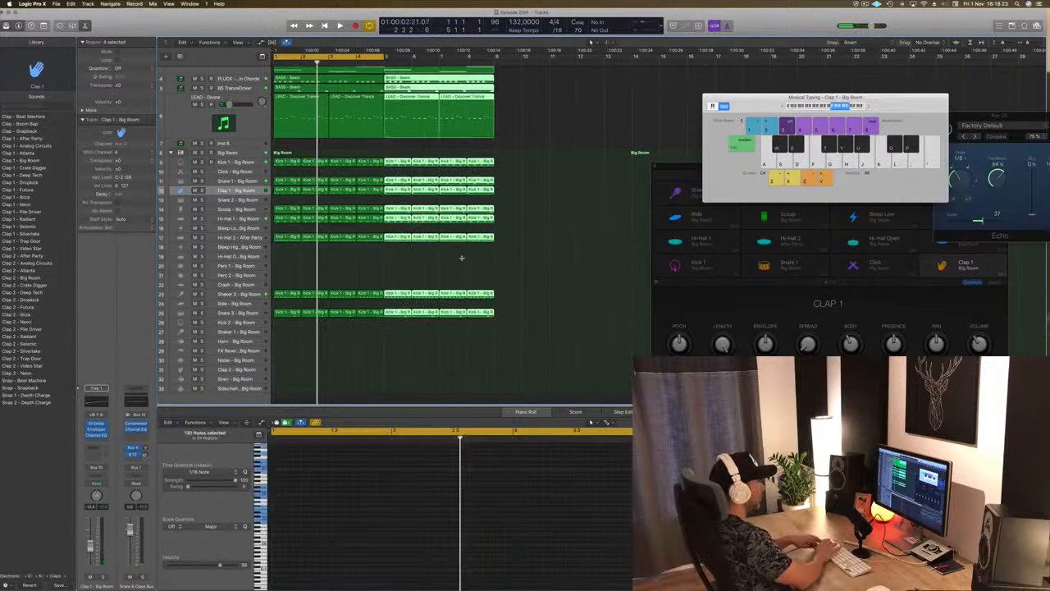
pyautogui.press('super+r')
pyautogui.press('super+r')
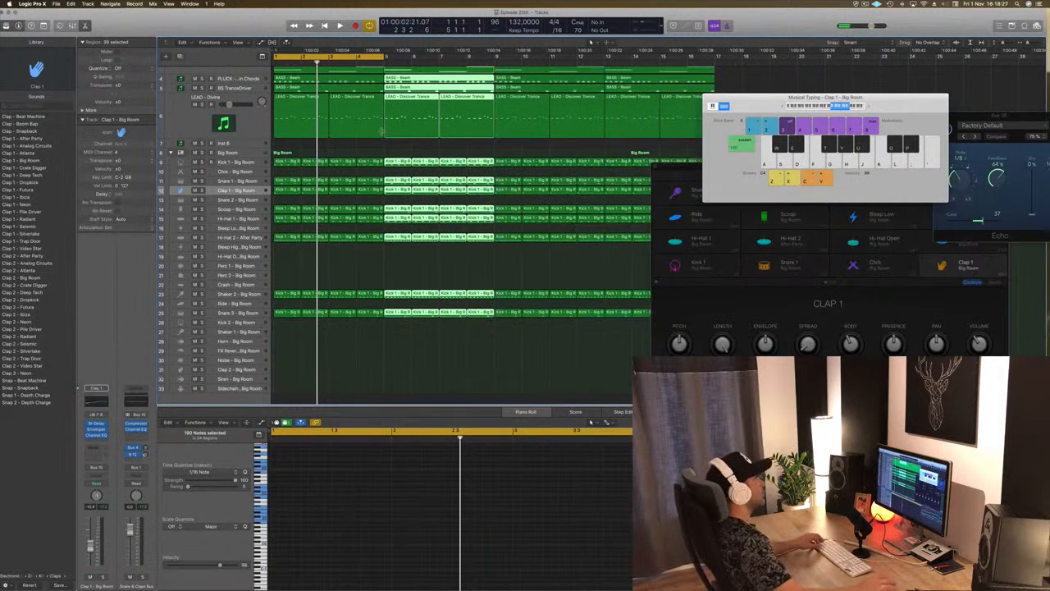
pyautogui.moveTo(386, 56); pyautogui.dragTo(715, 72)
pyautogui.press('space')
pyautogui.click(487, 271)
pyautogui.scroll(-3, 410, 270)
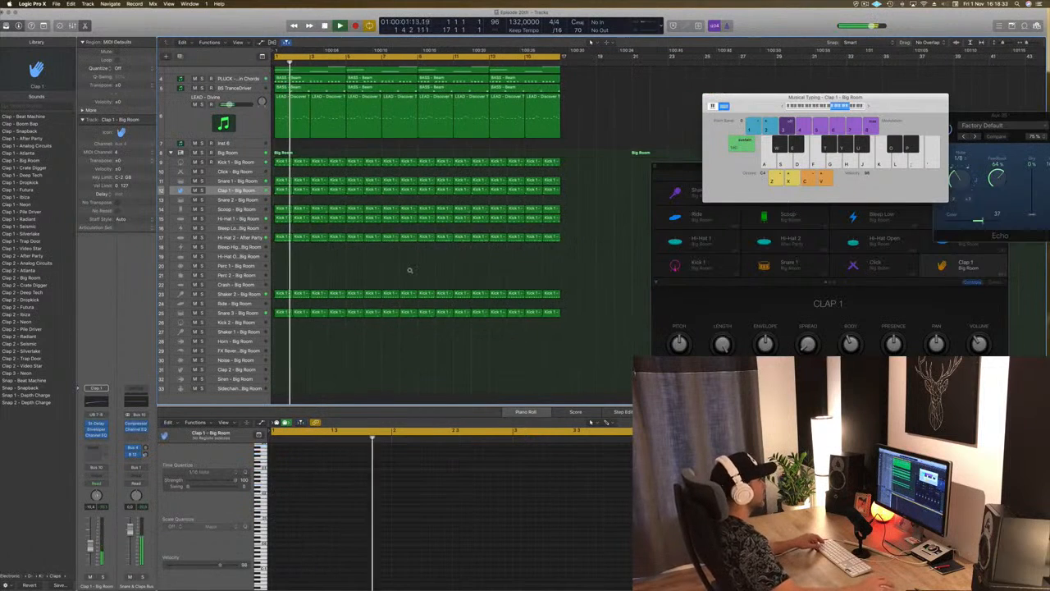
# Step: Open the BASS - Shooter track's Sylenth1 and play the arrangement from the start to judge the bass
pyautogui.scroll(5, 410, 270)
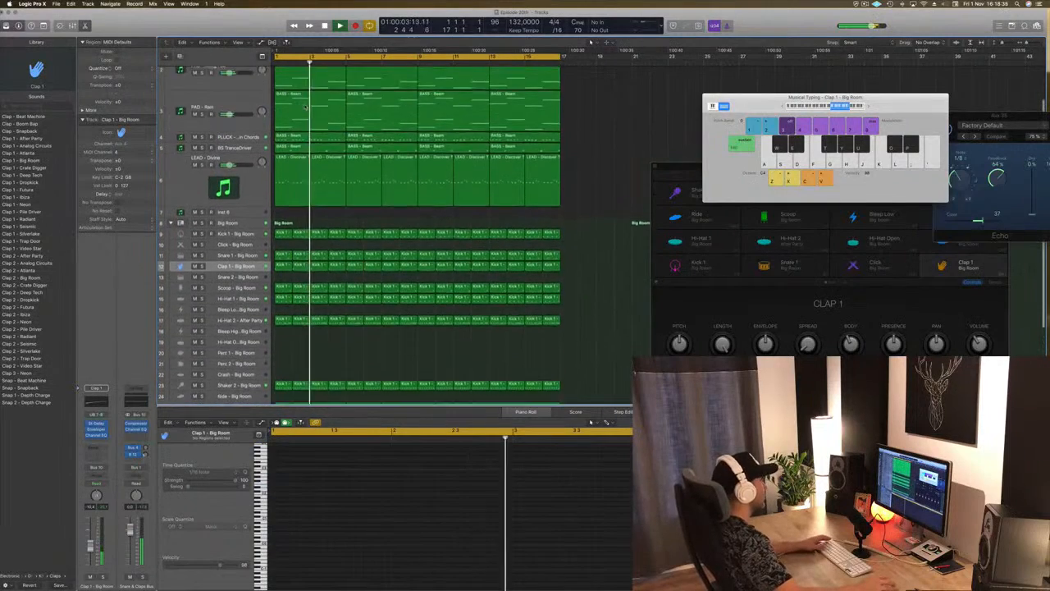
pyautogui.scroll(3, 305, 106)
pyautogui.click(205, 77)
pyautogui.press('Return')
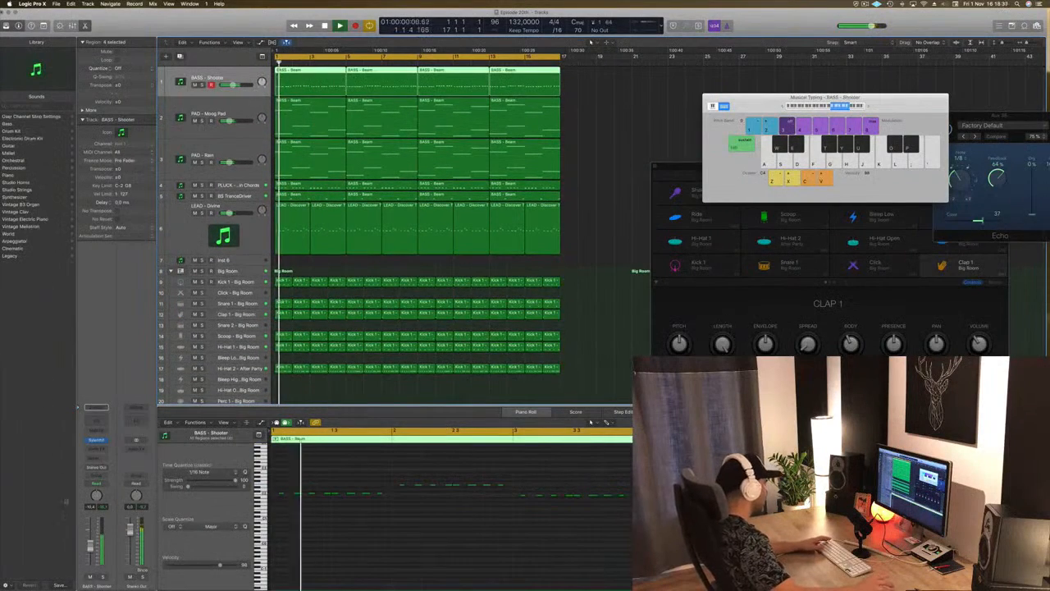
pyautogui.click(96, 440)
pyautogui.press('space')
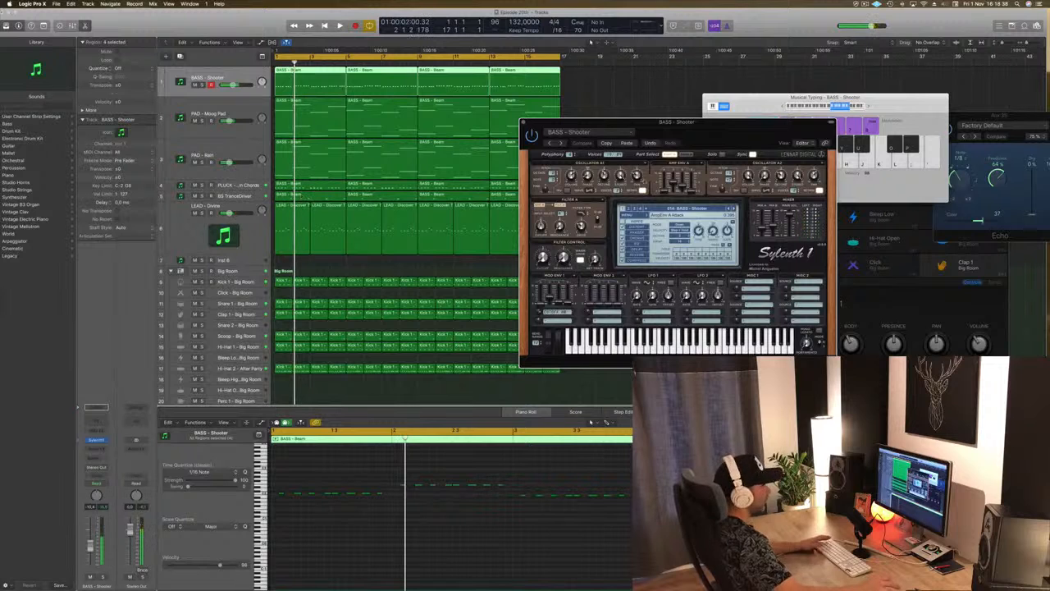
pyautogui.moveTo(693, 142); pyautogui.dragTo(591, 145)
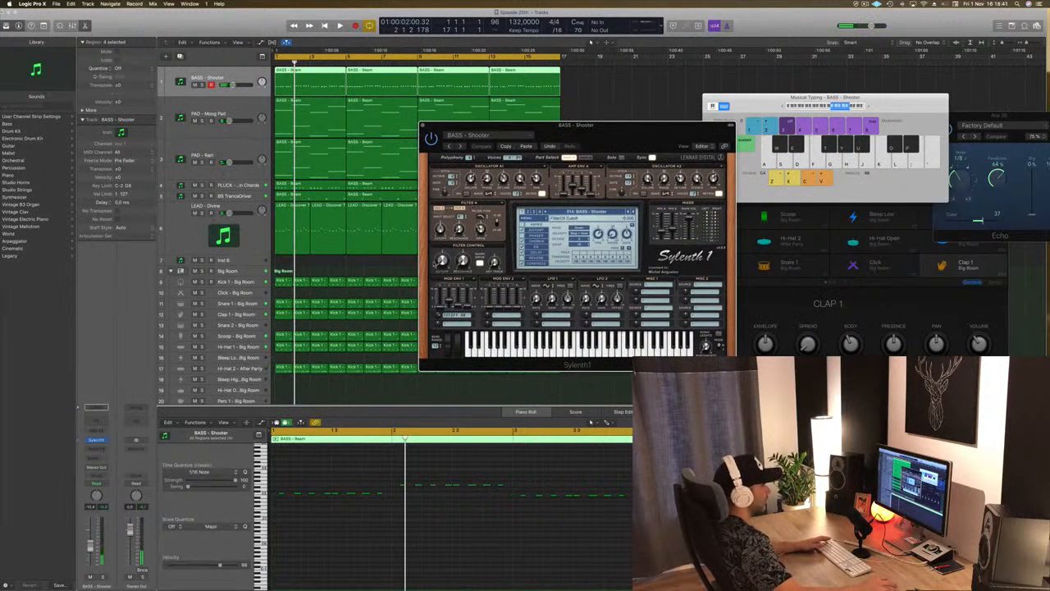
pyautogui.press('space')
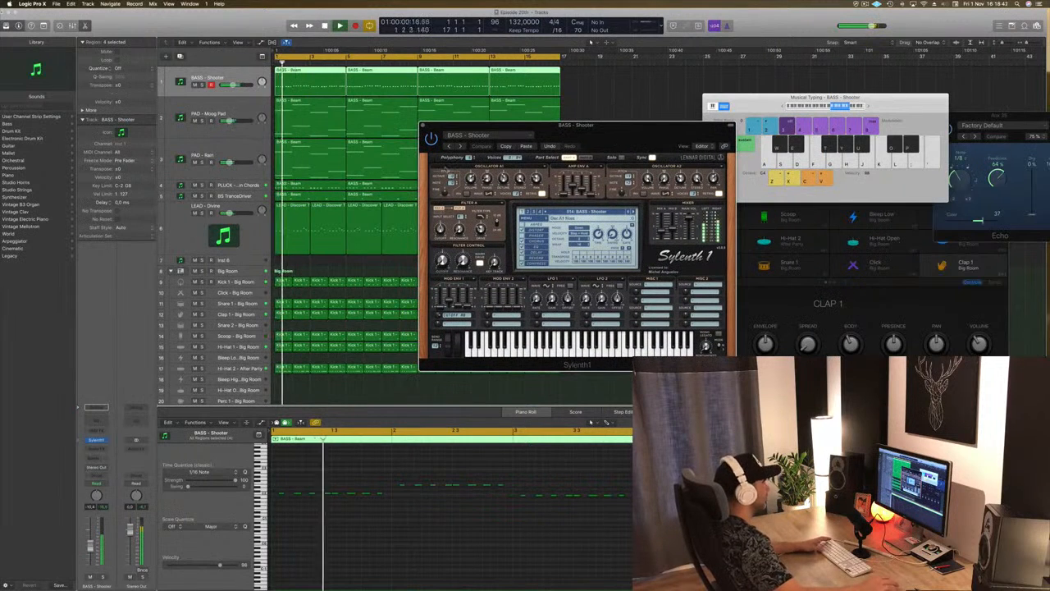
pyautogui.press('Return')
pyautogui.press('space')
# Step: Add a Channel EQ to the BASS - Shooter track with a 48 dB/Oct high cut at 870 Hz
pyautogui.click(238, 82)
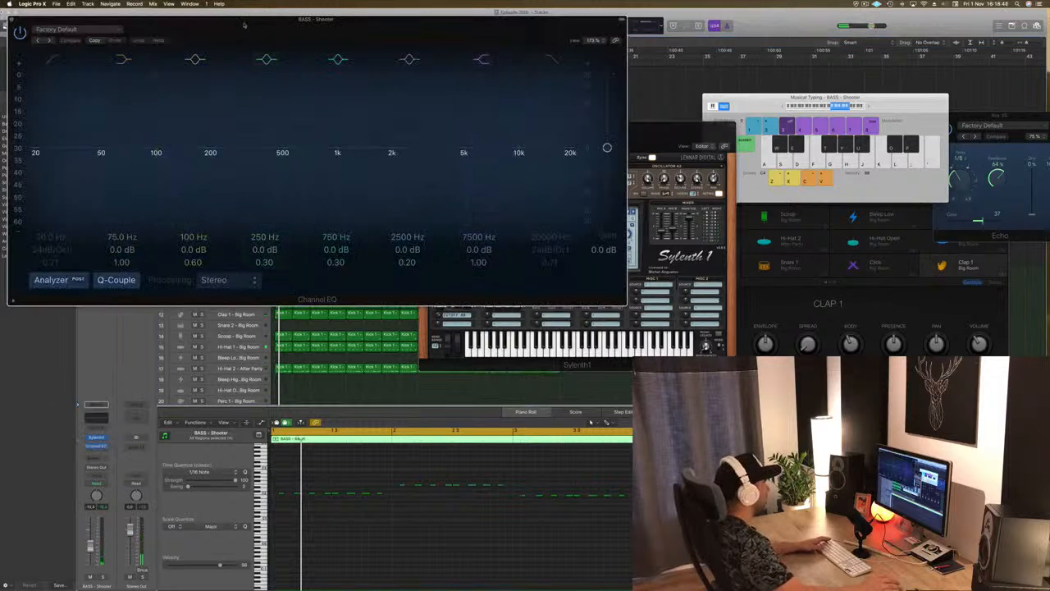
pyautogui.moveTo(463, 15); pyautogui.dragTo(590, 41)
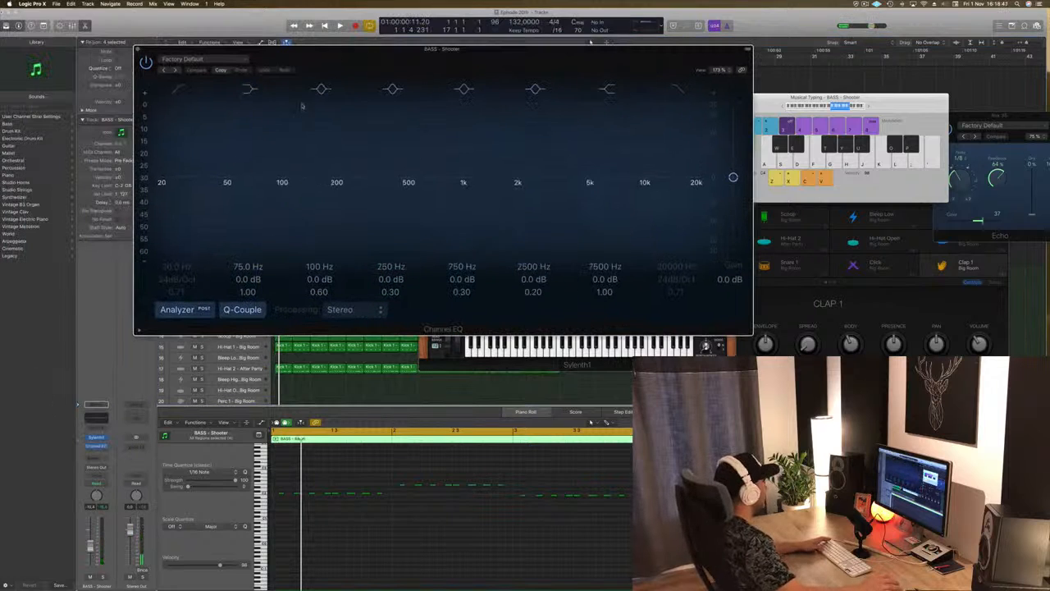
pyautogui.press('space')
pyautogui.click(677, 88)
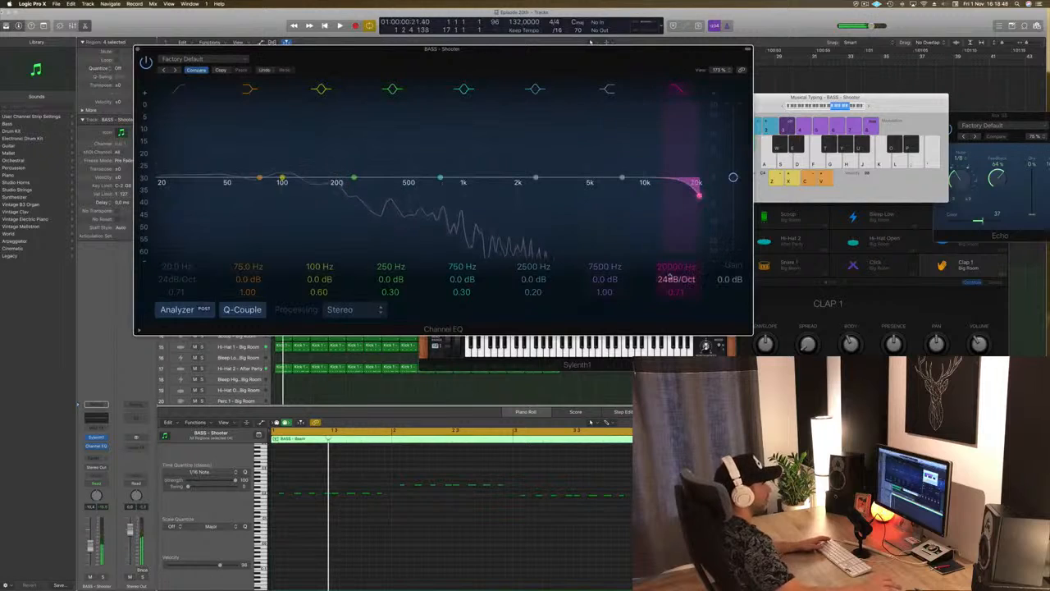
pyautogui.moveTo(681, 279); pyautogui.dragTo(681, 269)
pyautogui.moveTo(691, 194); pyautogui.dragTo(384, 194)
pyautogui.moveTo(605, 50); pyautogui.dragTo(684, 45)
pyautogui.press('space')
pyautogui.moveTo(465, 190); pyautogui.dragTo(531, 190)
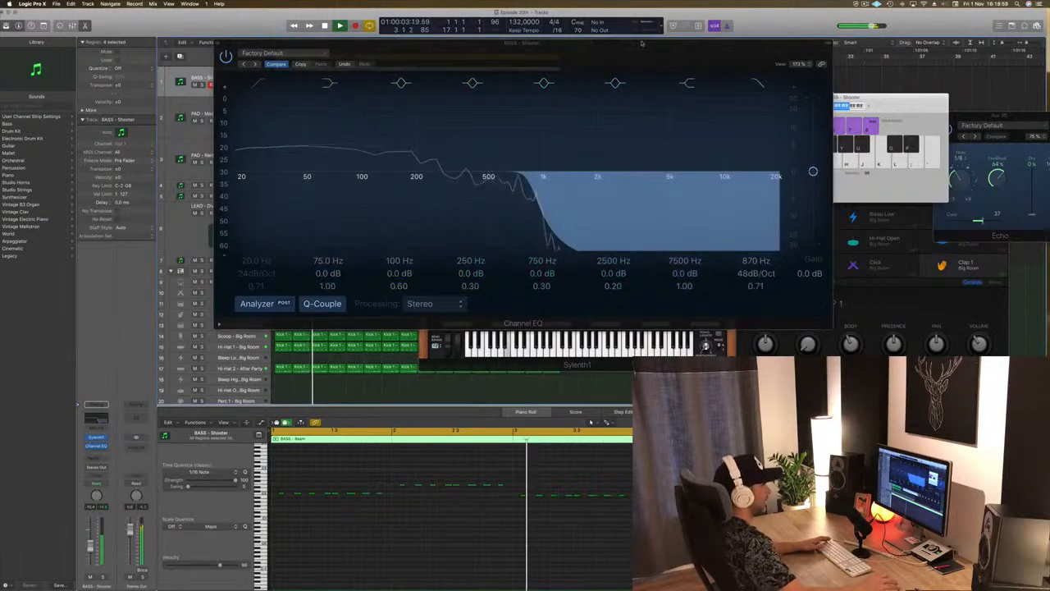
# Step: Raise the bass EQ's high-cut frequency to 17600 Hz and close the Channel EQ window
pyautogui.moveTo(706, 54); pyautogui.dragTo(878, 60)
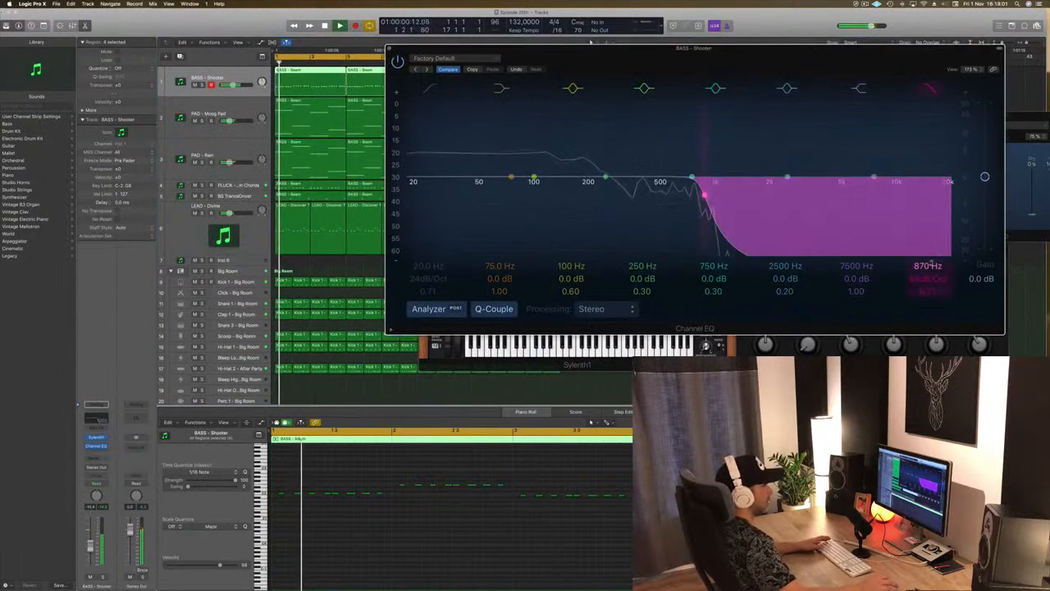
pyautogui.moveTo(930, 266); pyautogui.dragTo(929, 177)
pyautogui.moveTo(656, 46); pyautogui.dragTo(584, 121)
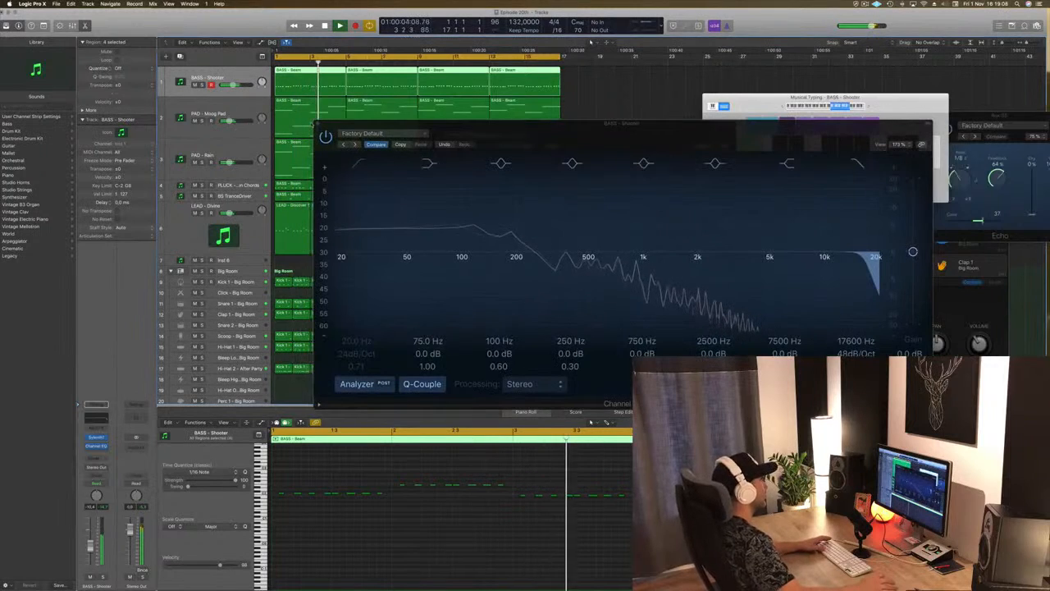
pyautogui.click(319, 126)
pyautogui.moveTo(661, 127); pyautogui.dragTo(897, 91)
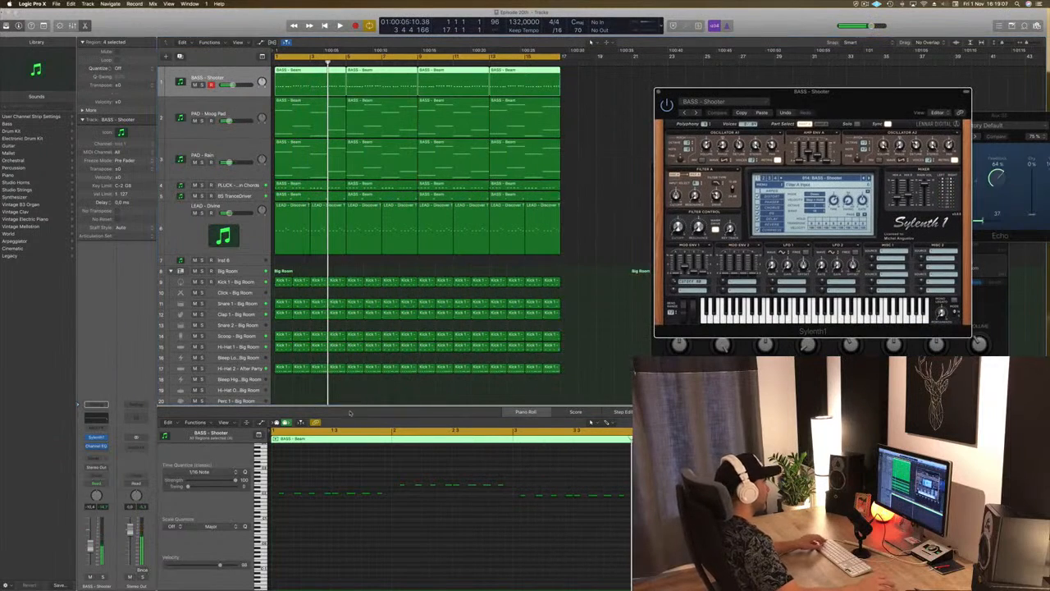
# Step: Load the Dual 1/2 Note Feedback preset in the Clap 1 track's Stereo Delay and play the arrangement
pyautogui.scroll(-4, 358, 320)
pyautogui.scroll(-1, 358, 319)
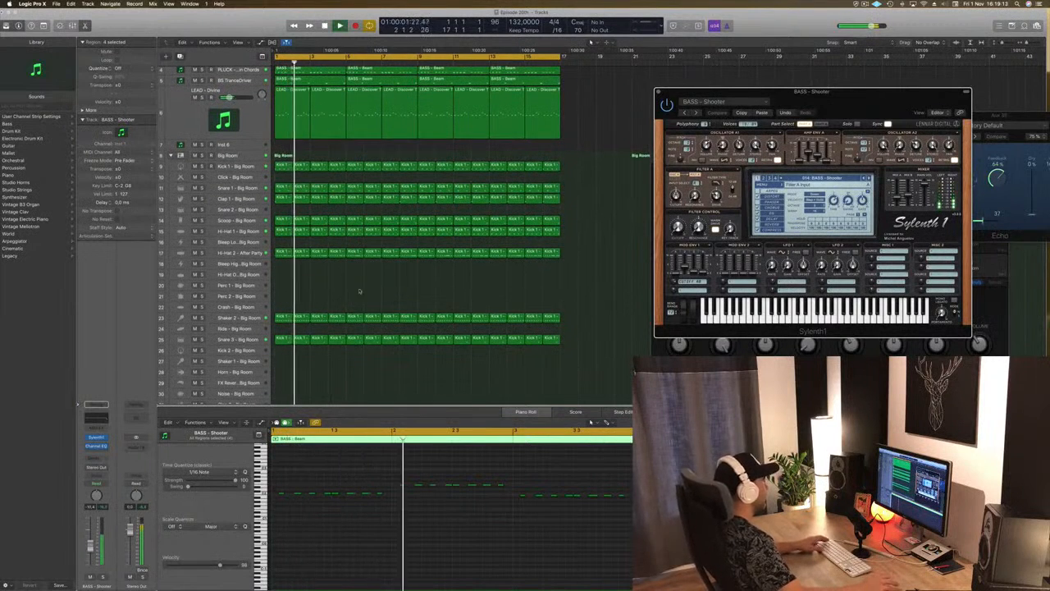
pyautogui.press('space')
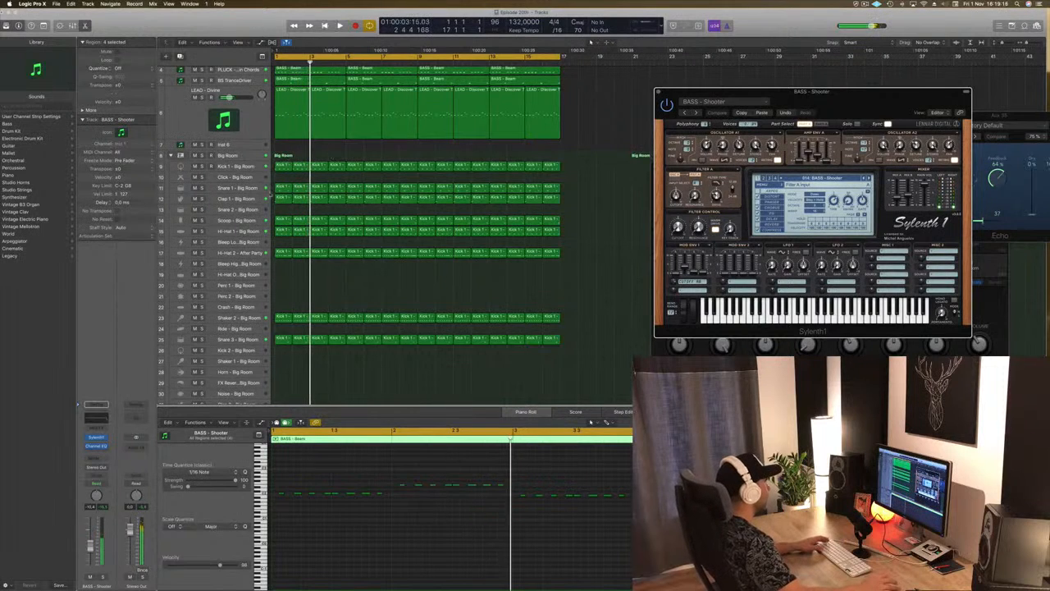
pyautogui.click(247, 199)
pyautogui.press('space')
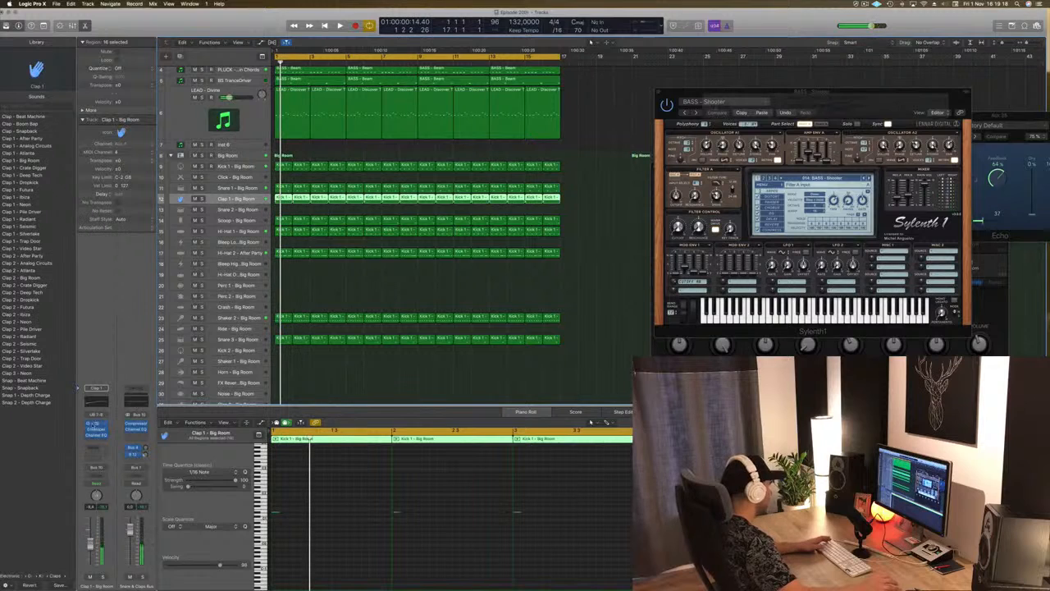
pyautogui.click(97, 424)
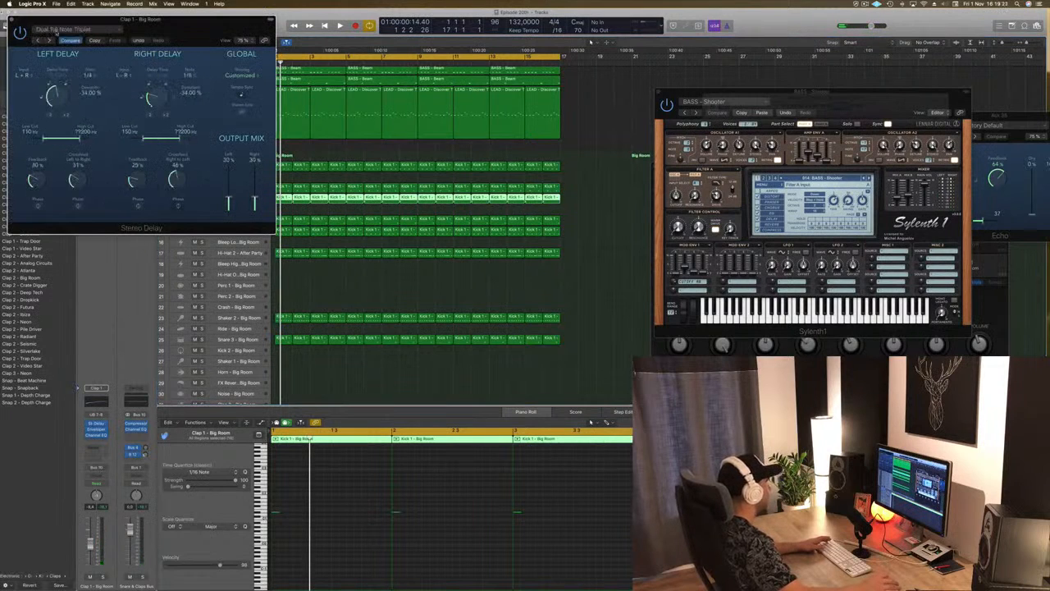
pyautogui.click(55, 31)
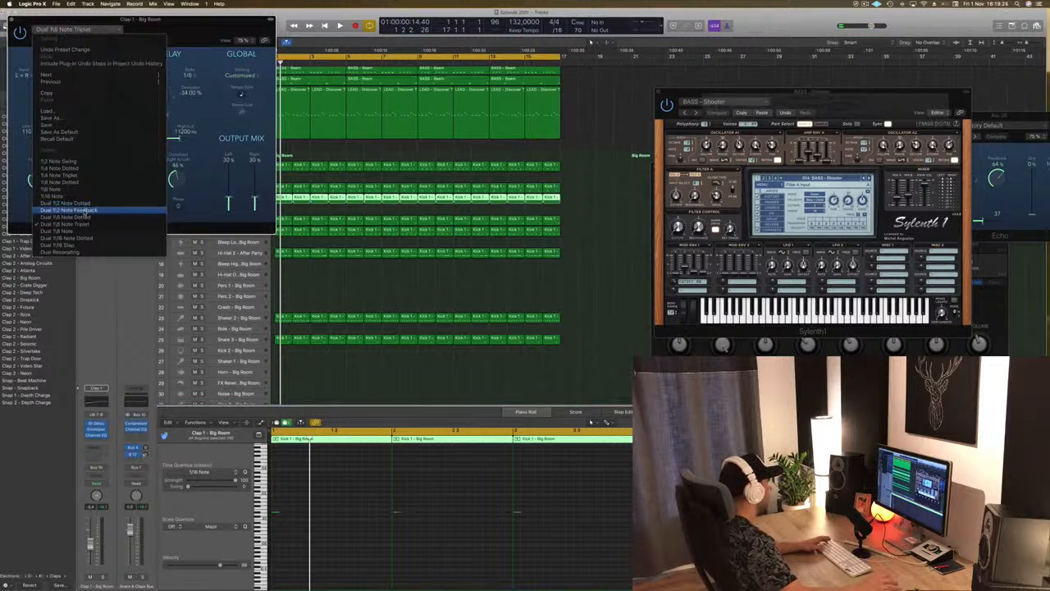
pyautogui.click(86, 213)
pyautogui.press('space')
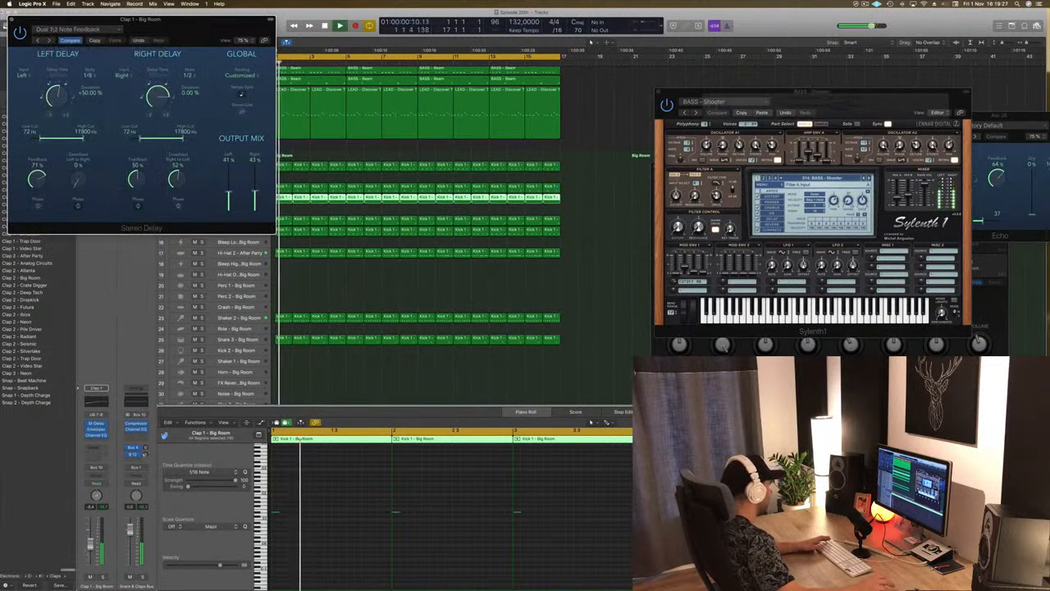
# Step: Raise the Clap 1 track's volume slightly and replay the arrangement from the start
pyautogui.moveTo(92, 545); pyautogui.dragTo(91, 539)
pyautogui.press('space')
pyautogui.press('space')
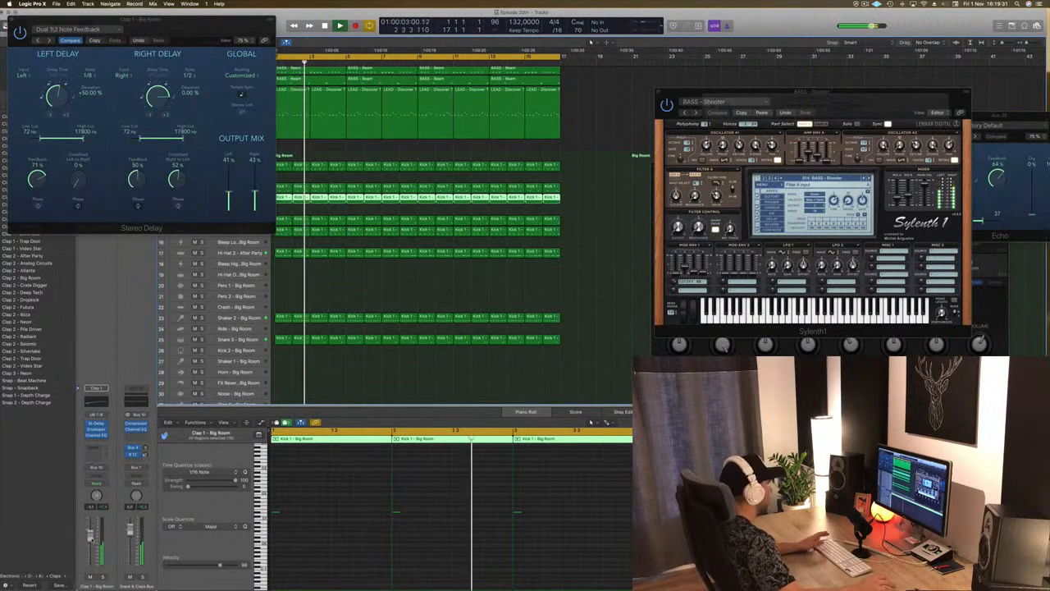
# Step: Close the Clap 1 Stereo Delay window and put the shifted arrangement window back in place
pyautogui.moveTo(195, 15); pyautogui.dragTo(402, 63)
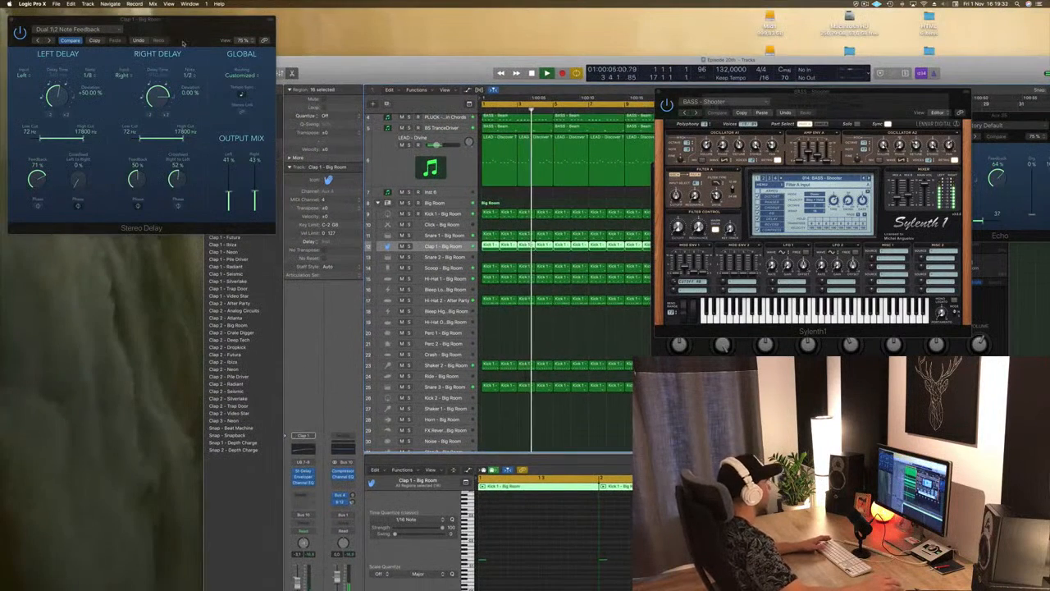
pyautogui.moveTo(182, 42); pyautogui.dragTo(297, 54)
pyautogui.click(126, 29)
pyautogui.moveTo(484, 60); pyautogui.dragTo(283, 2)
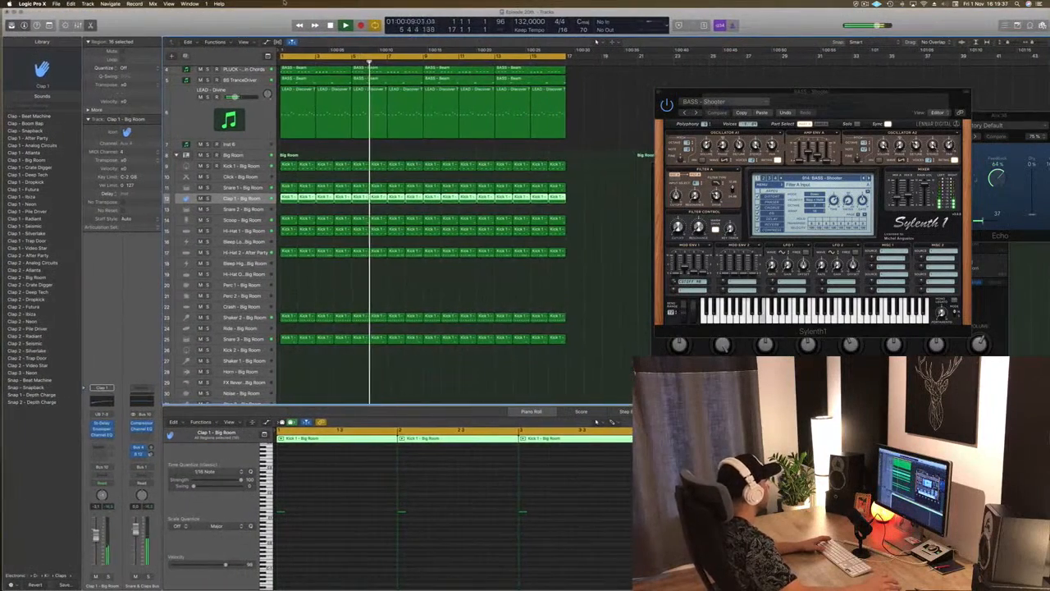
# Step: Deselect the clap regions and replay the arrangement from the start to judge the clap level
pyautogui.press('space')
pyautogui.click(644, 219)
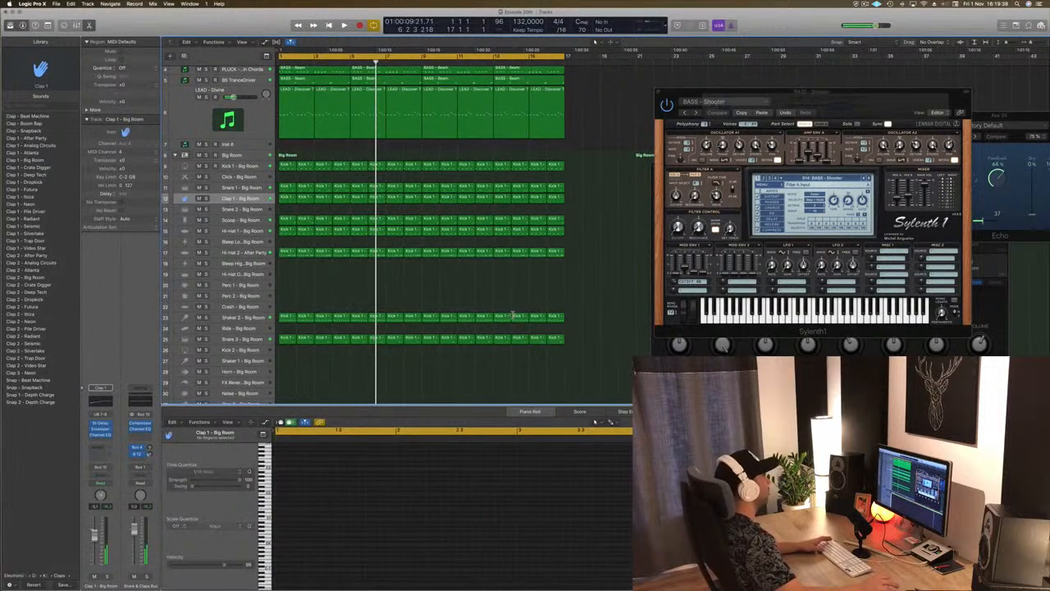
pyautogui.press('space')
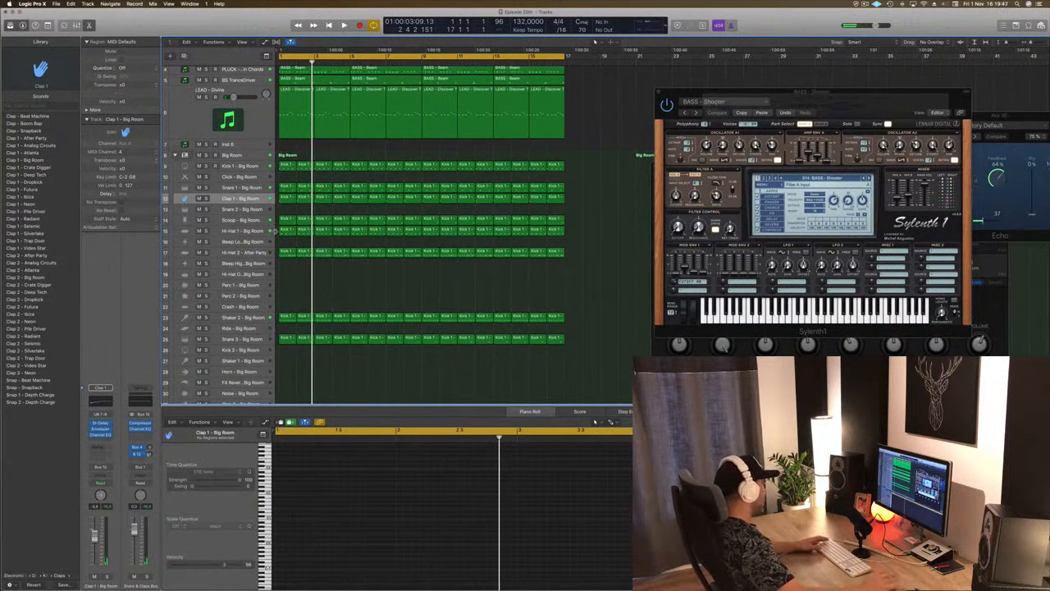
pyautogui.press('space')
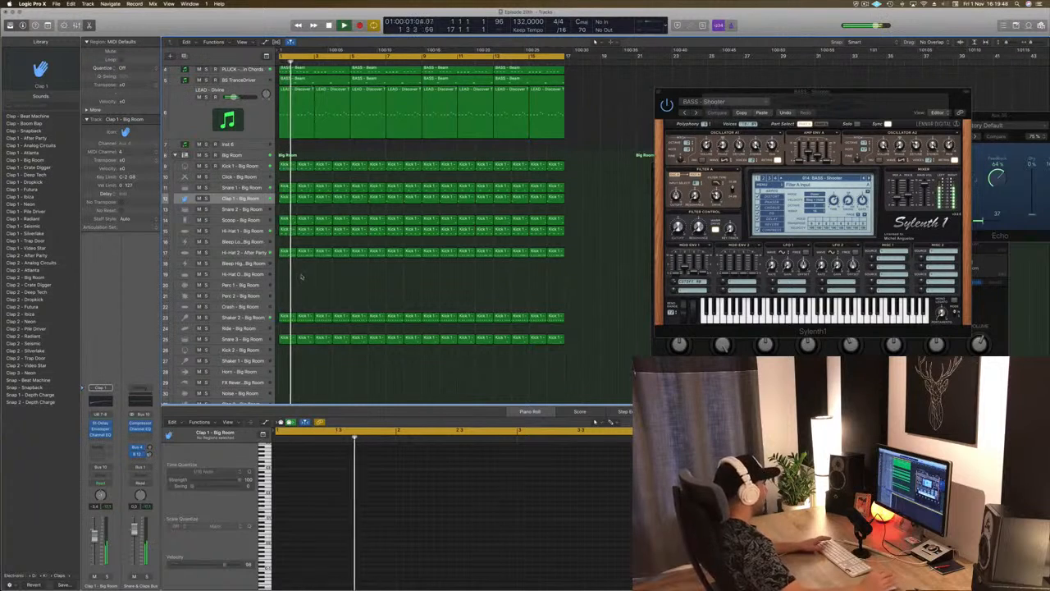
pyautogui.press('space')
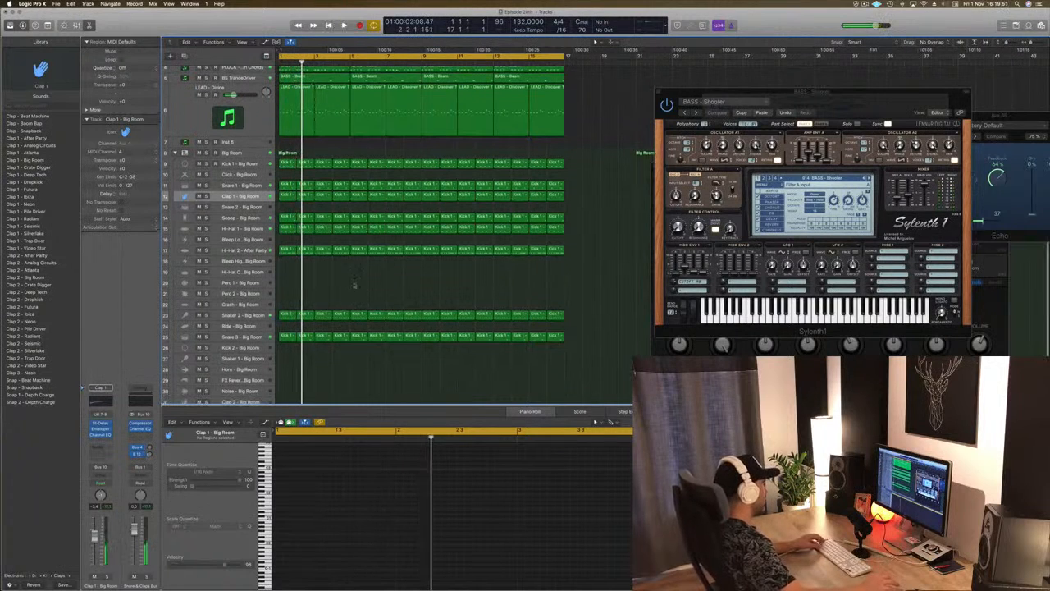
# Step: Copy the first-bar Shaker 2 region to the Ride track, select its notes and audition it with the Ride track selected
pyautogui.scroll(-4, 326, 363)
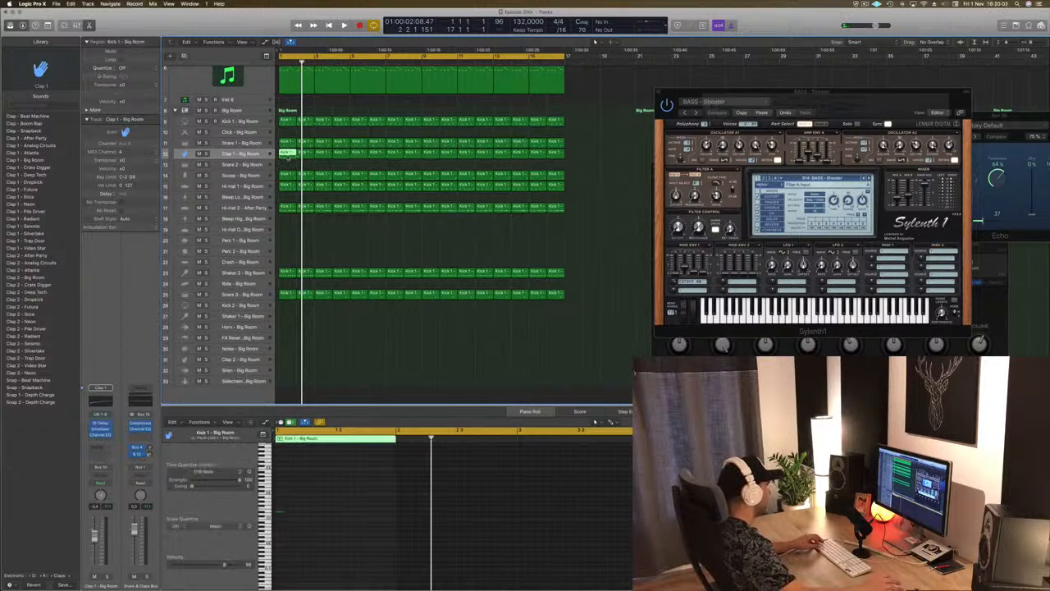
pyautogui.moveTo(287, 154)
pyautogui.mouseDown()
pyautogui.moveTo(286, 204)
pyautogui.moveTo(286, 160)
pyautogui.mouseUp()
pyautogui.moveTo(286, 275); pyautogui.dragTo(285, 284)
pyautogui.click(358, 475)
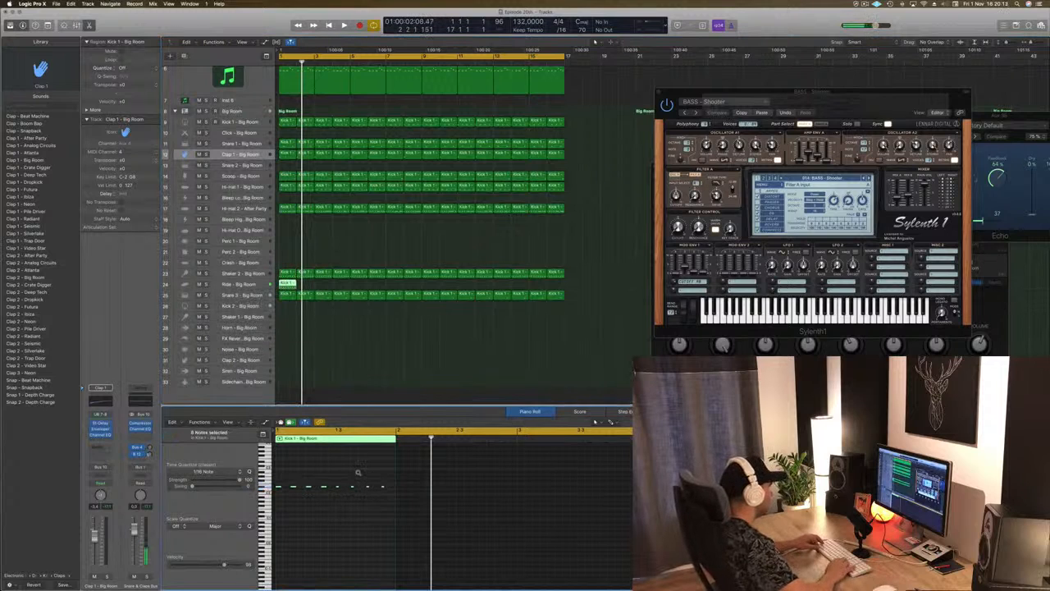
pyautogui.press('space')
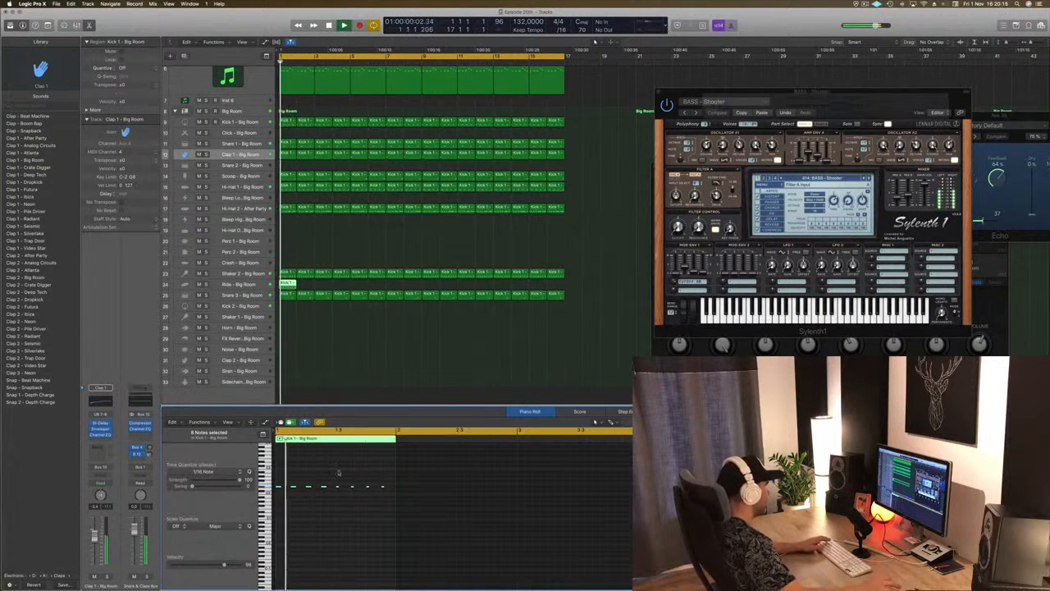
pyautogui.click(261, 284)
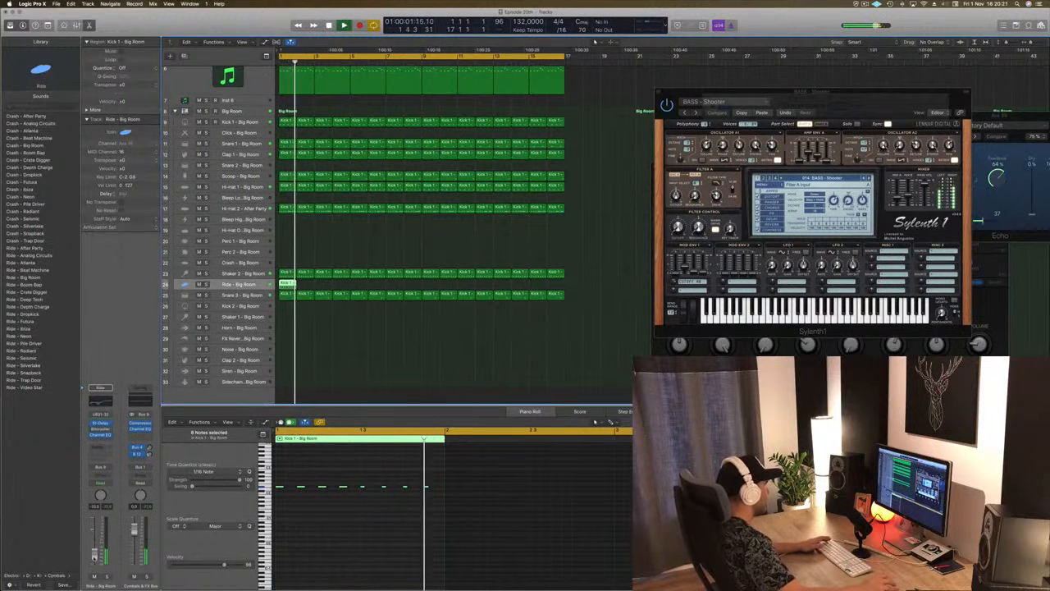
# Step: Copy the one-bar Ride region repeatedly along its track until it fills all 16 bars
pyautogui.moveTo(288, 284); pyautogui.dragTo(377, 291)
pyautogui.press('super+Right')
pyautogui.press('super+Left')
pyautogui.press('super+Right')
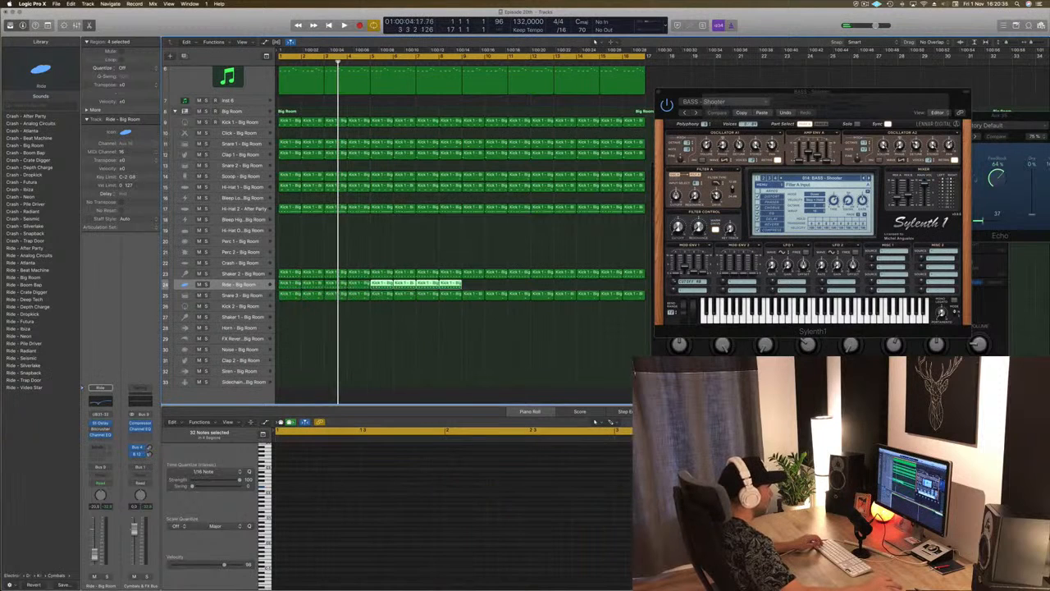
pyautogui.moveTo(284, 284); pyautogui.dragTo(473, 293)
pyautogui.press('super+Left')
pyautogui.press('super+Left')
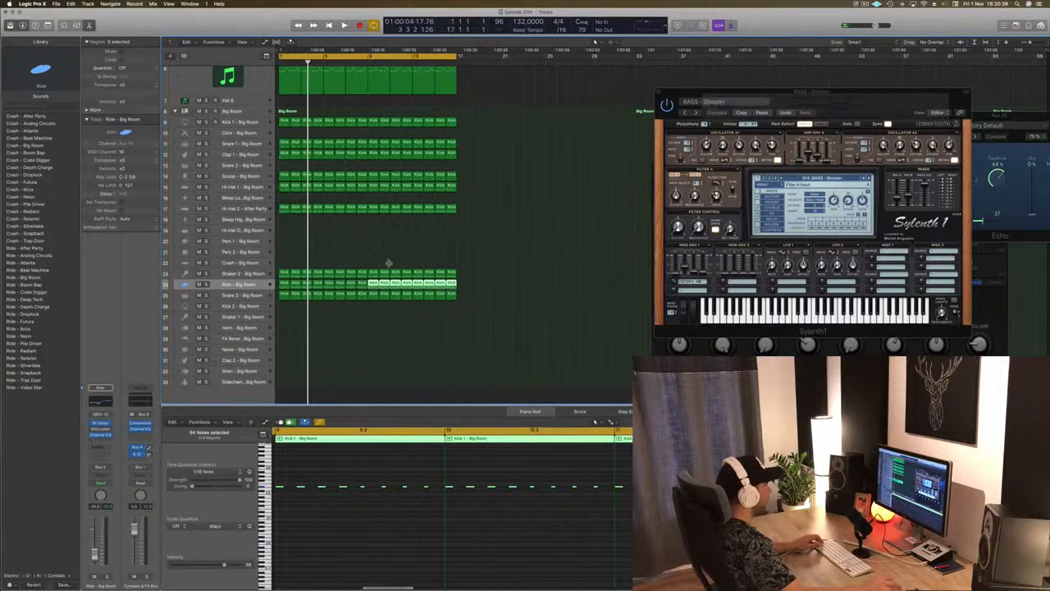
# Step: Play the arrangement with the new ride part and solo the LEAD - Divine track
pyautogui.click(321, 243)
pyautogui.press('space')
pyautogui.scroll(5, 339, 195)
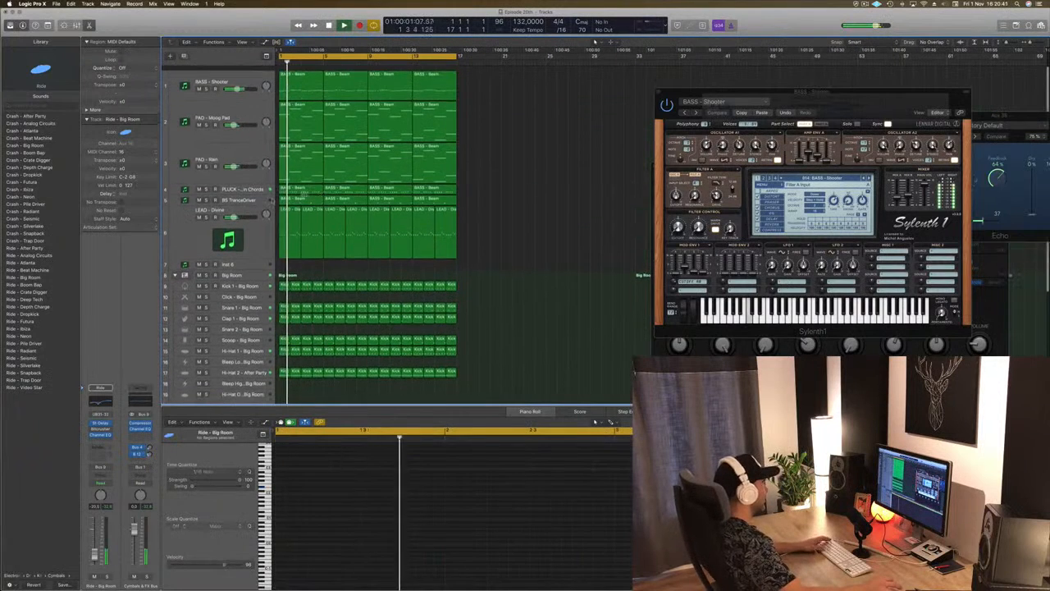
pyautogui.click(195, 238)
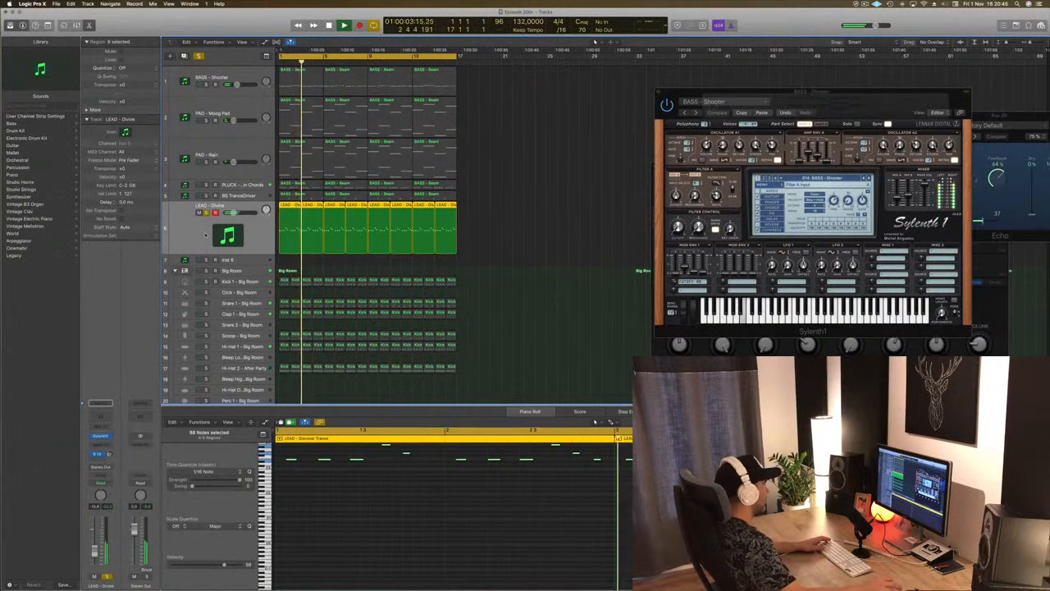
pyautogui.press('space')
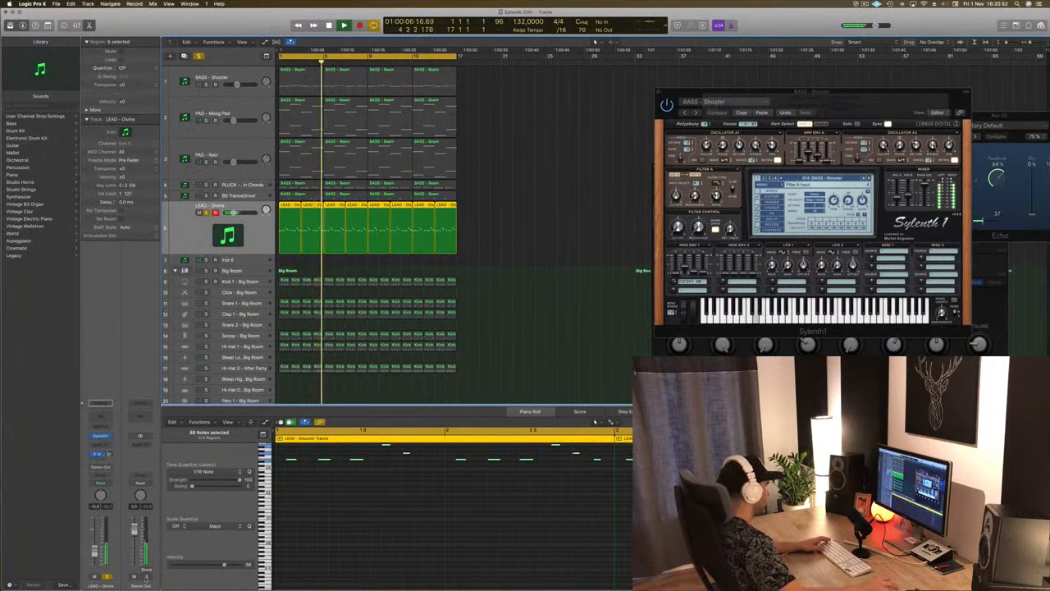
# Step: Compare the LEAD - Divine track soloed and in the full mix, and show the Aux 25 channel fed by its Bus 14 send
pyautogui.click(147, 578)
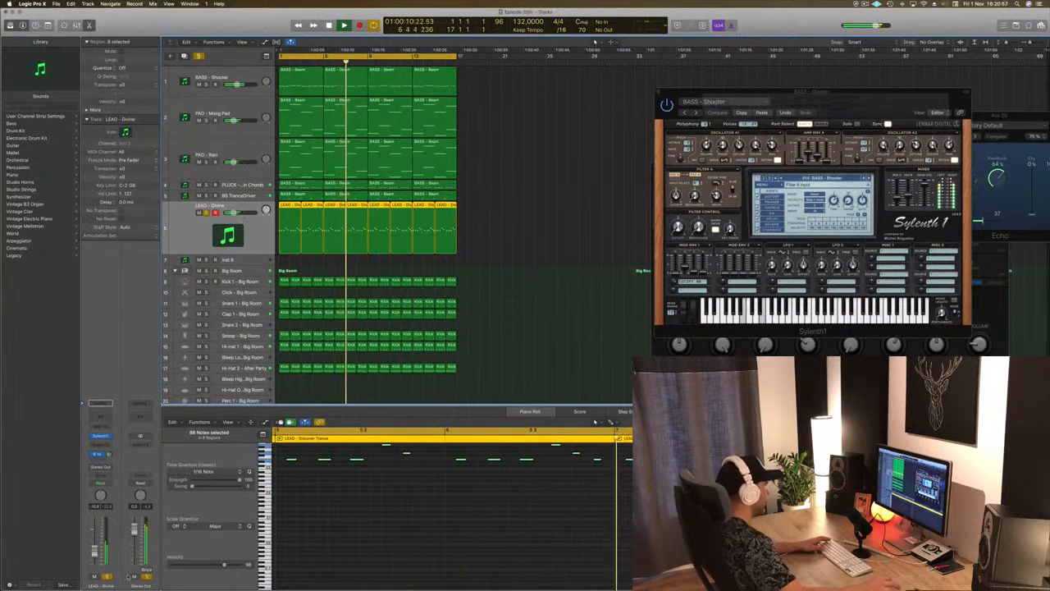
pyautogui.click(108, 578)
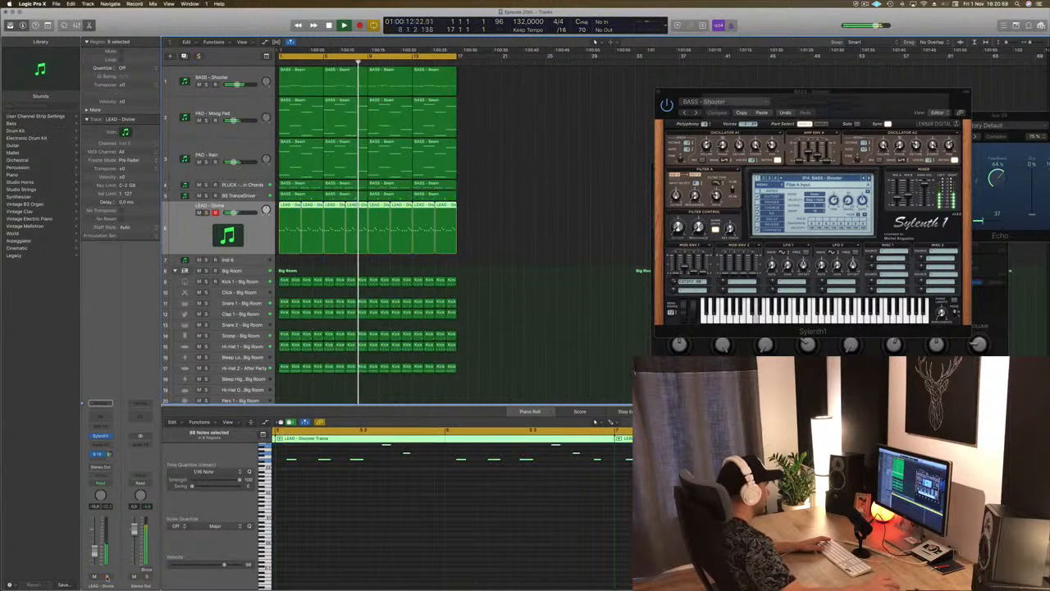
pyautogui.click(108, 578)
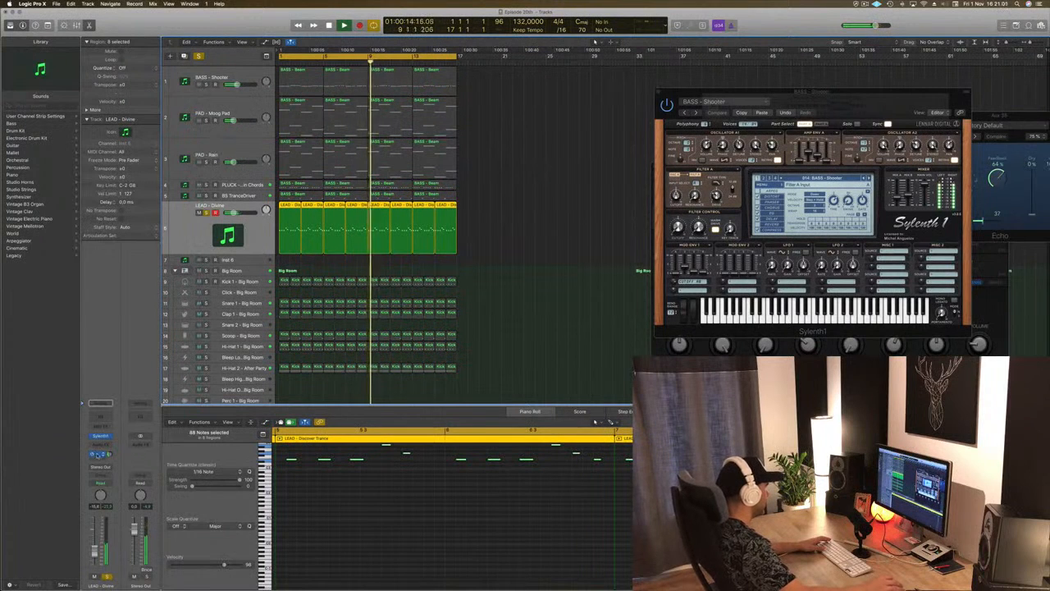
pyautogui.click(96, 454)
pyautogui.click(169, 464)
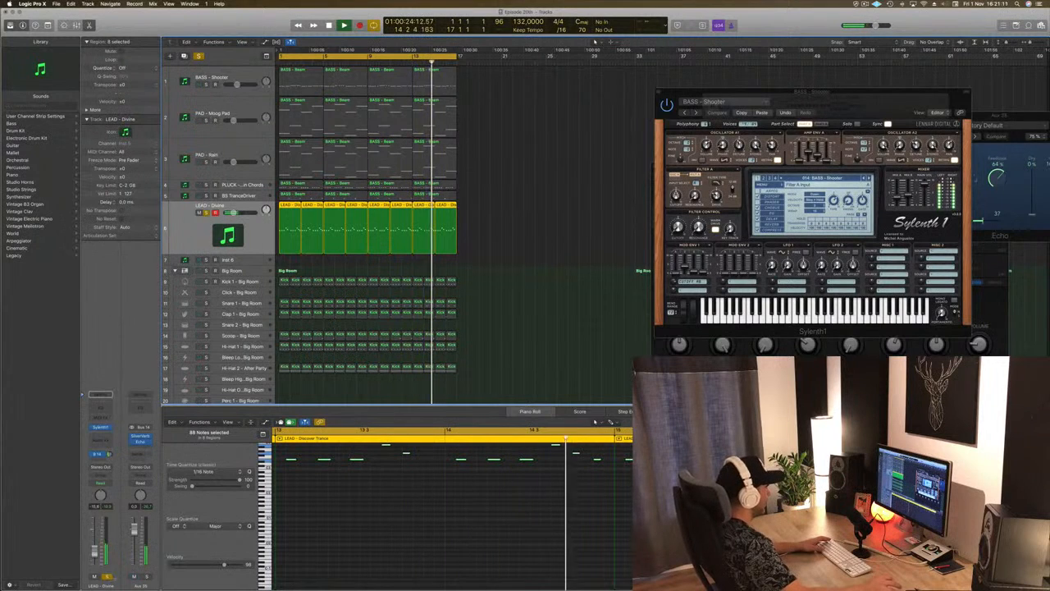
# Step: Unsolo the LEAD - Divine track, deselect its regions and replay the full arrangement from the start
pyautogui.press('s')
pyautogui.scroll(-5, 480, 302)
pyautogui.scroll(-2, 507, 276)
pyautogui.click(312, 293)
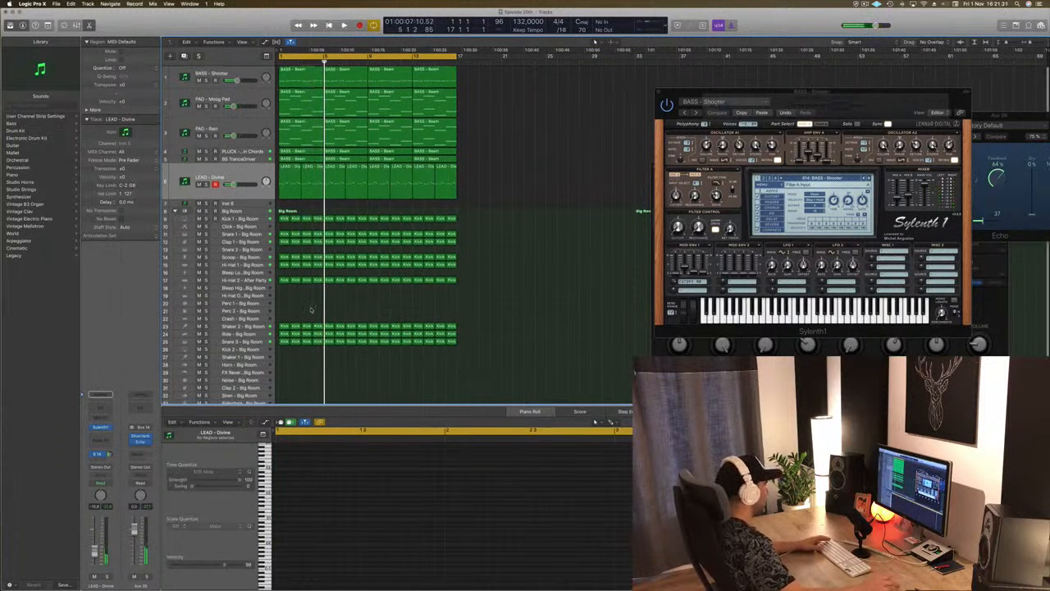
pyautogui.press('space')
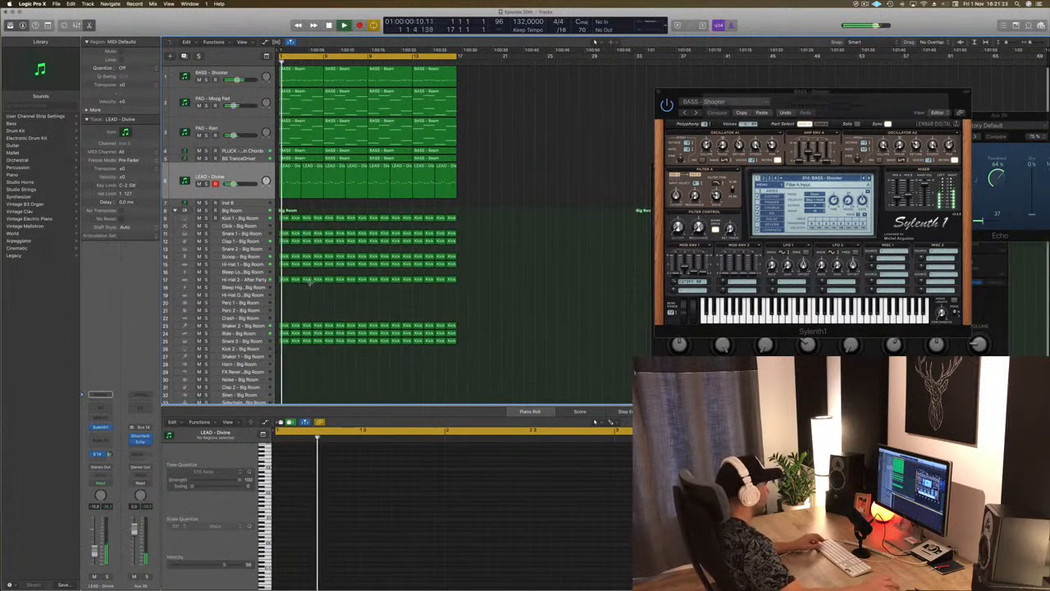
pyautogui.scroll(3, 310, 280)
pyautogui.scroll(2, 351, 279)
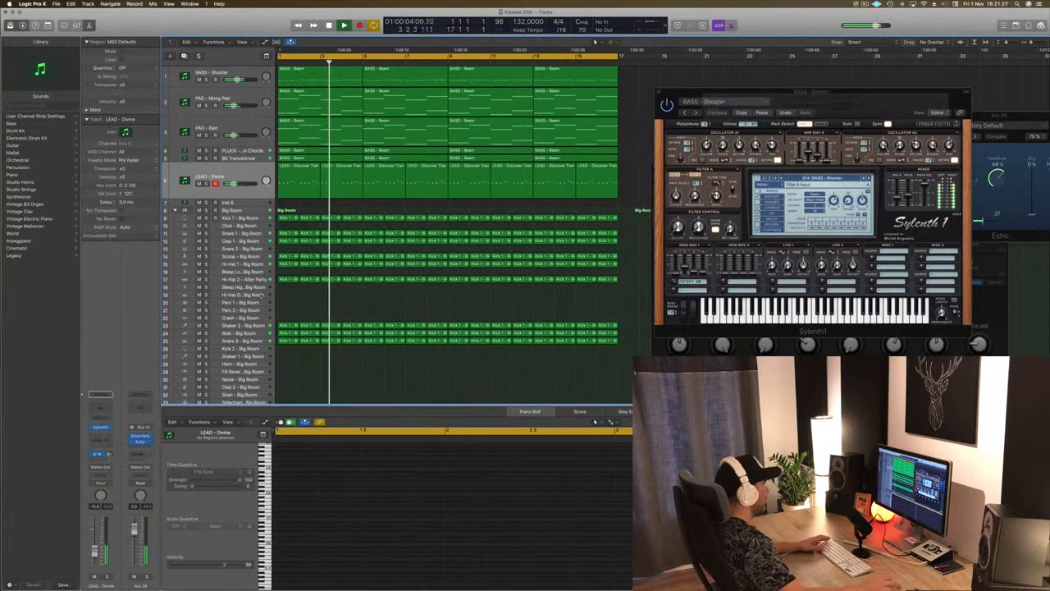
pyautogui.scroll(2, 299, 307)
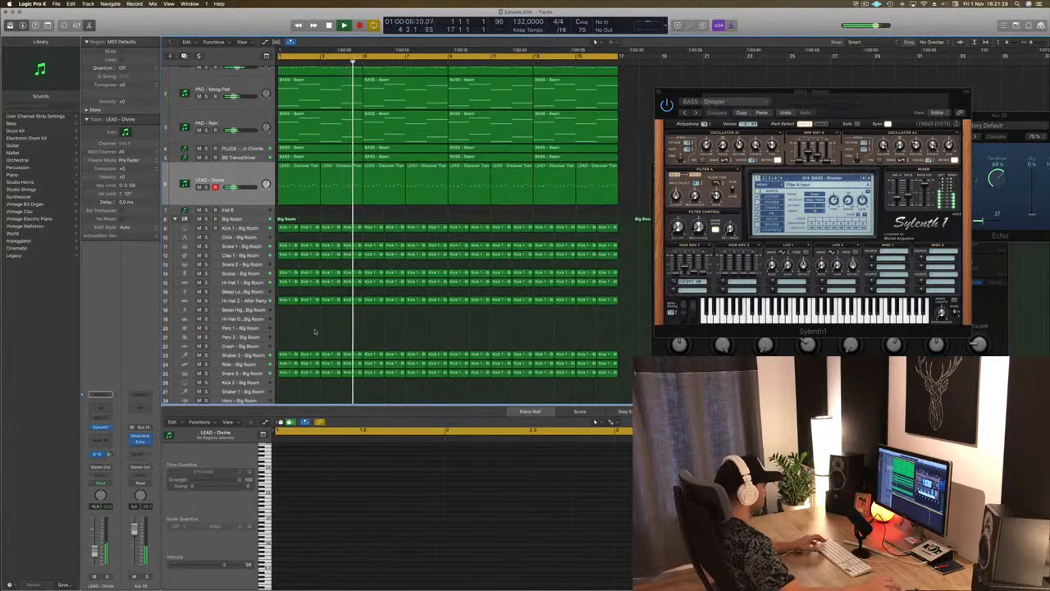
pyautogui.scroll(-1, 558, 205)
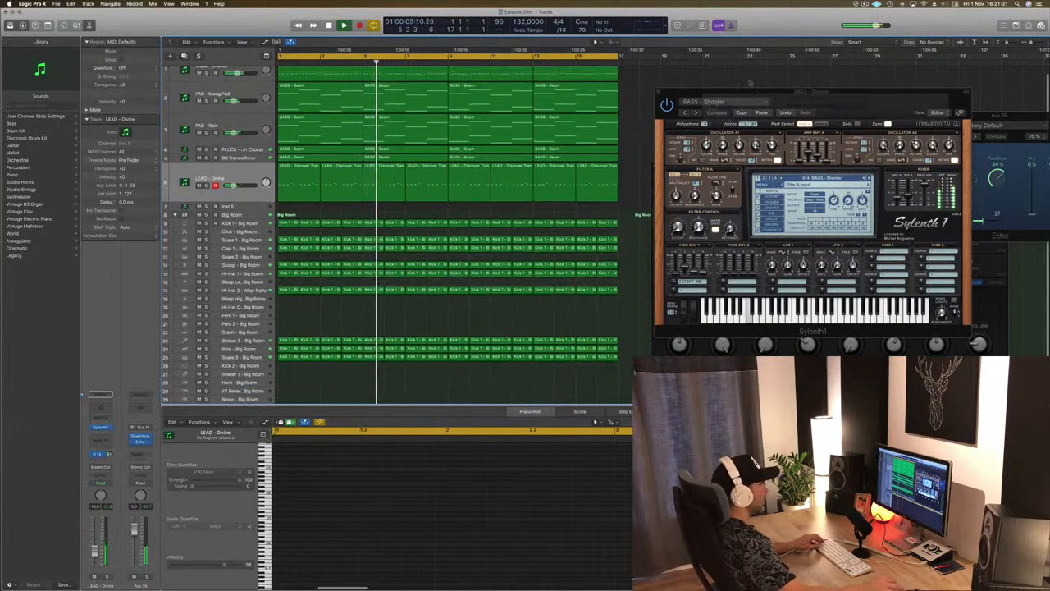
# Step: Stop playback and close the BASS - Shooter Sylenth1, Drum Machine Designer and Musical Typing windows
pyautogui.moveTo(745, 93); pyautogui.dragTo(771, 91)
pyautogui.press('space')
pyautogui.click(686, 91)
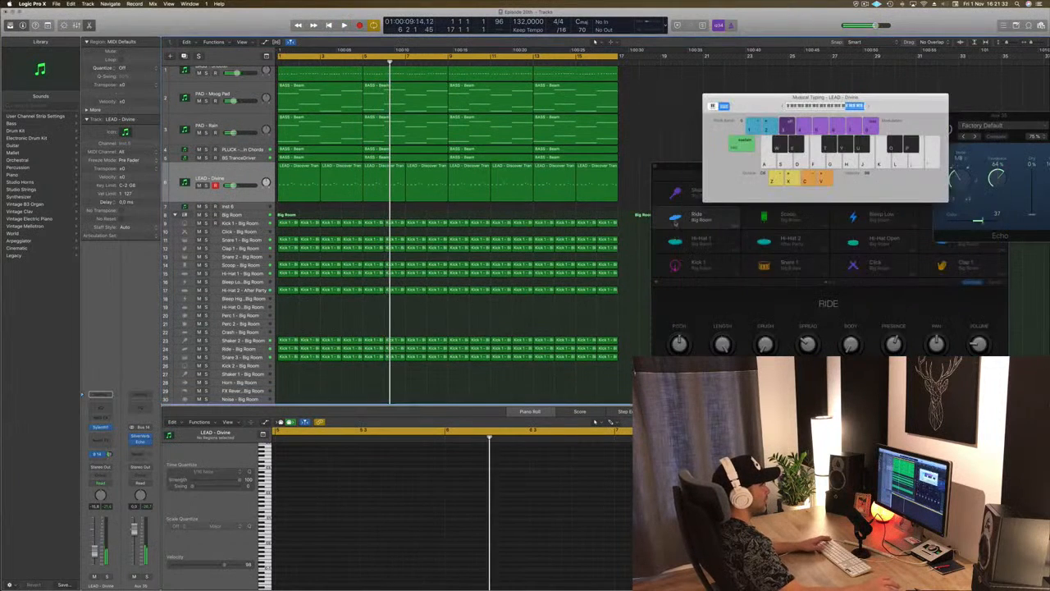
pyautogui.click(683, 172)
pyautogui.click(657, 166)
pyautogui.moveTo(749, 97); pyautogui.dragTo(706, 160)
pyautogui.press('super+k')
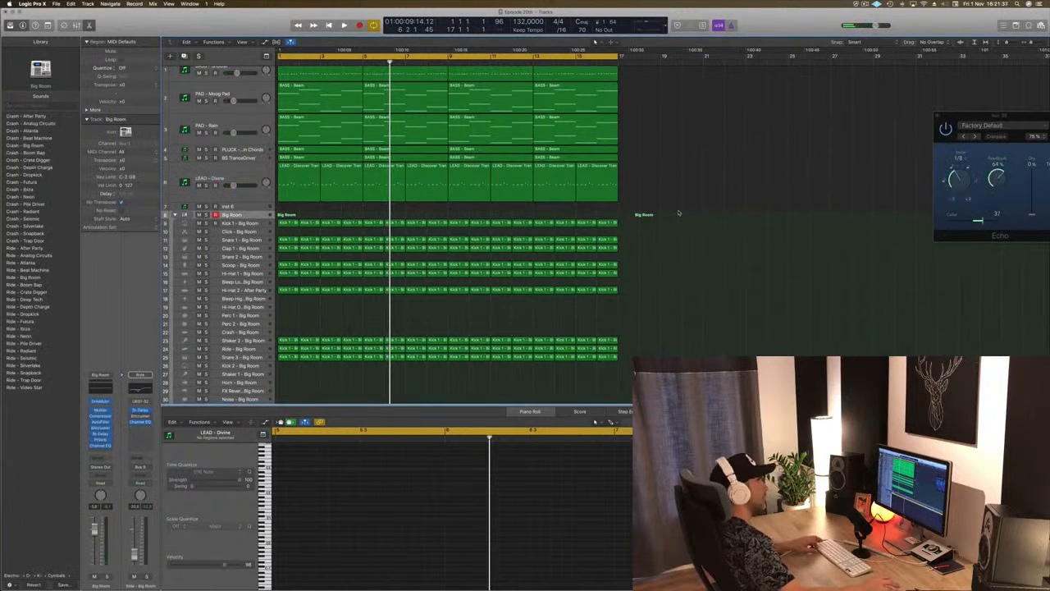
# Step: Repeat all 16 bars of regions three times so that the arrangement fills 64 bars
pyautogui.hscroll(-5, 678, 213)
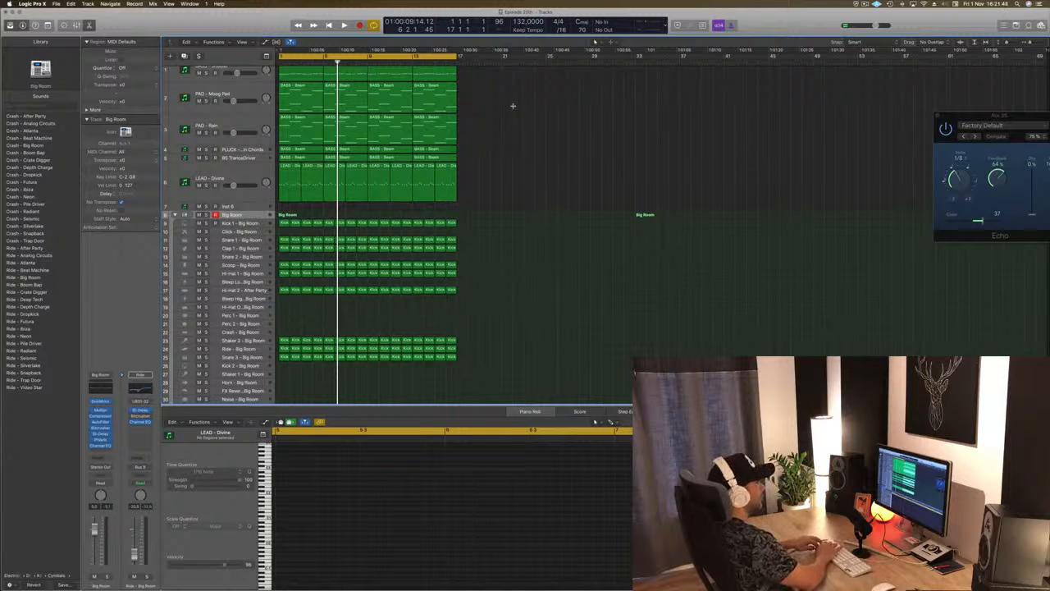
pyautogui.press('super+r')
pyautogui.press('super+r')
pyautogui.press('super+r')
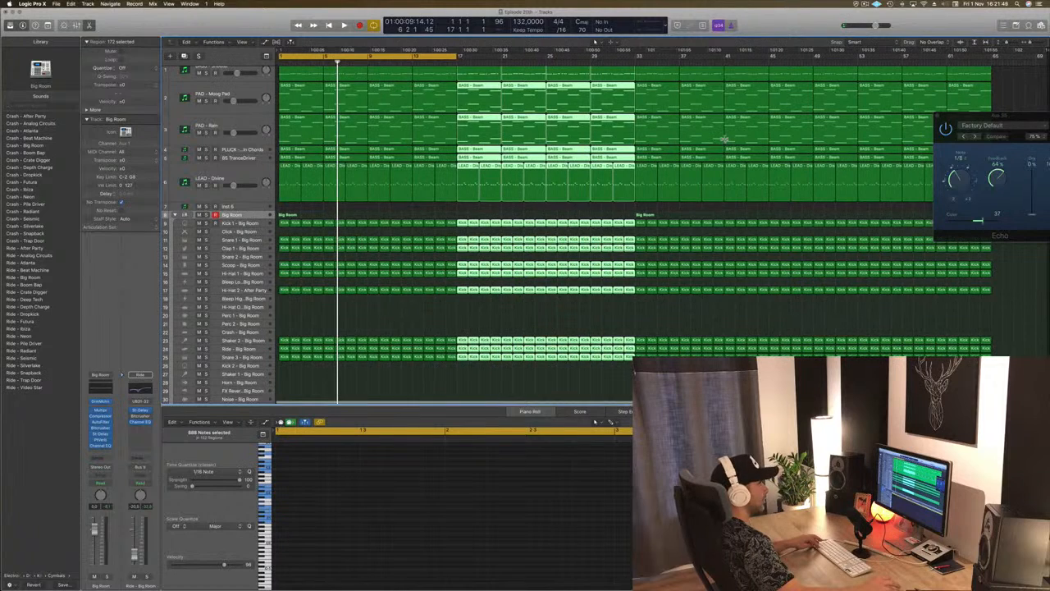
pyautogui.click(716, 205)
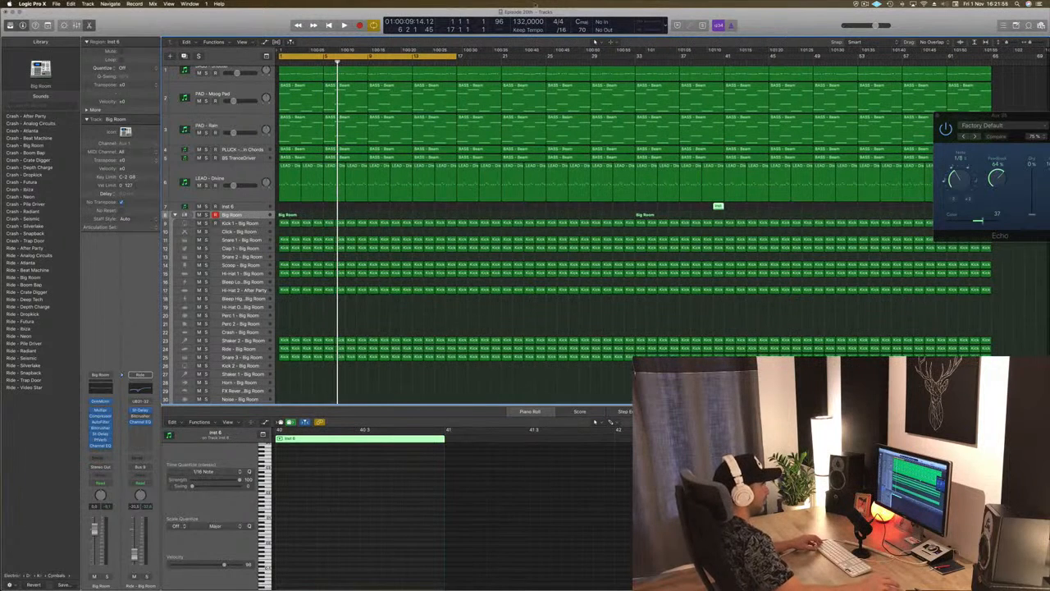
# Step: Extend the cycle range to the end of bar 64 and play the arrangement from the start
pyautogui.moveTo(457, 55); pyautogui.dragTo(988, 71)
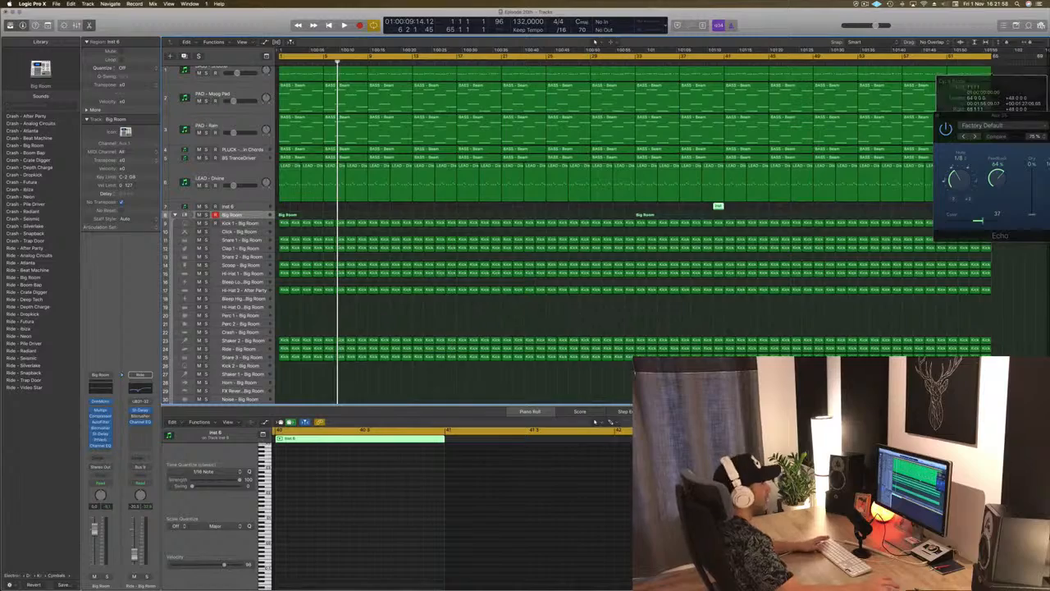
pyautogui.press('space')
pyautogui.press('super+Down')
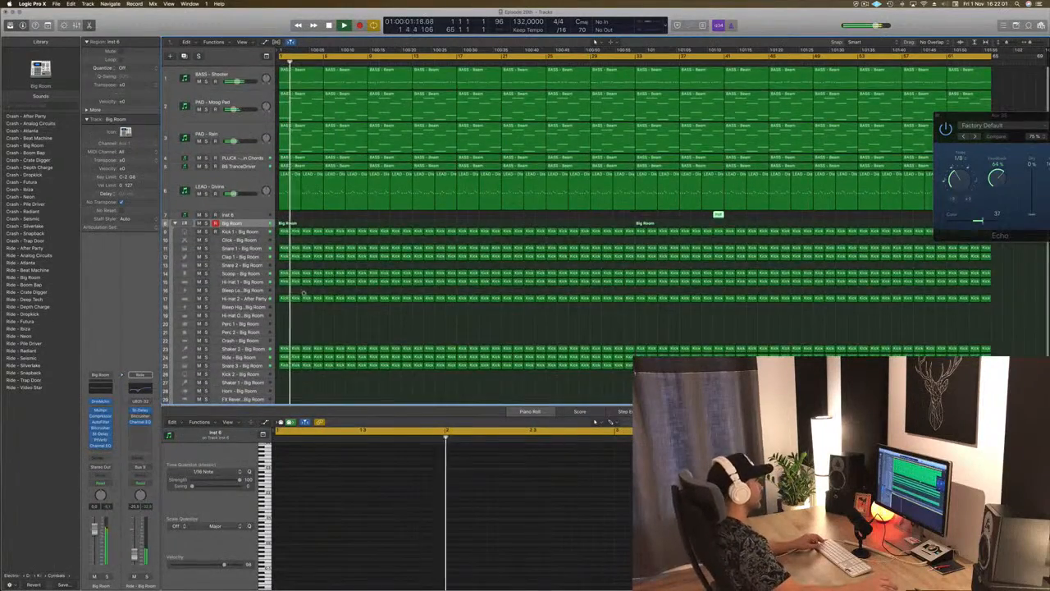
# Step: Hide the Piano Roll editor, enlarge the tracks to fill the arrangement area and restart playback from the beginning
pyautogui.press('x')
pyautogui.press('x')
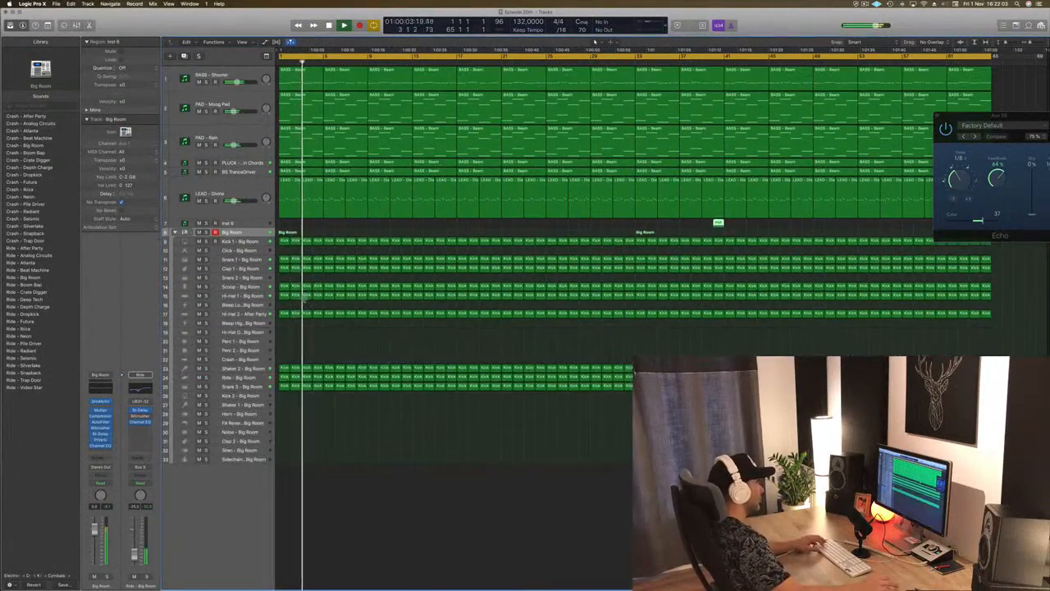
pyautogui.press('super+Down')
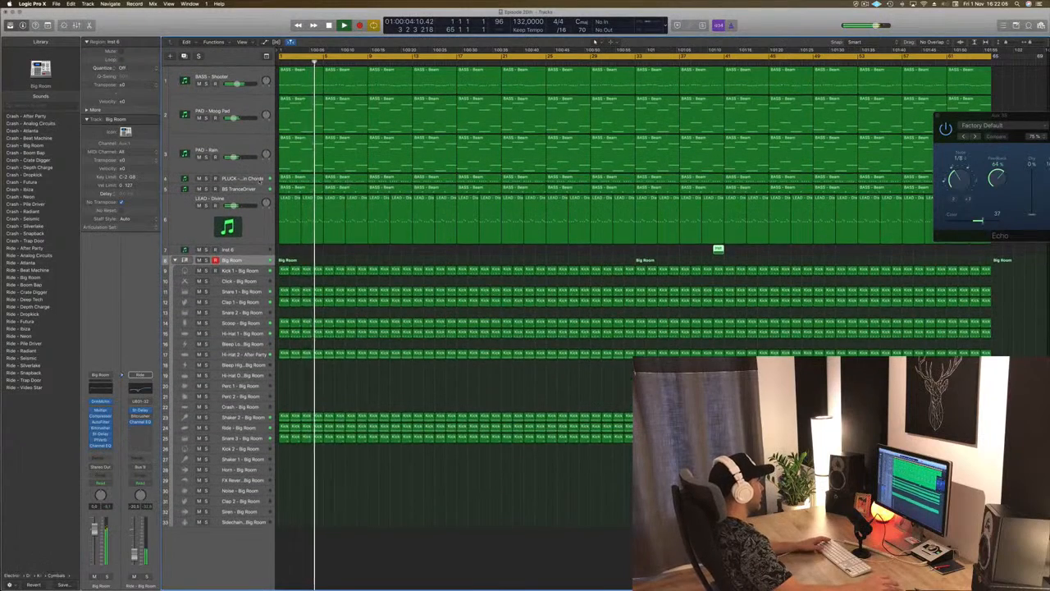
pyautogui.press('space')
pyautogui.press('space')
pyautogui.press('space')
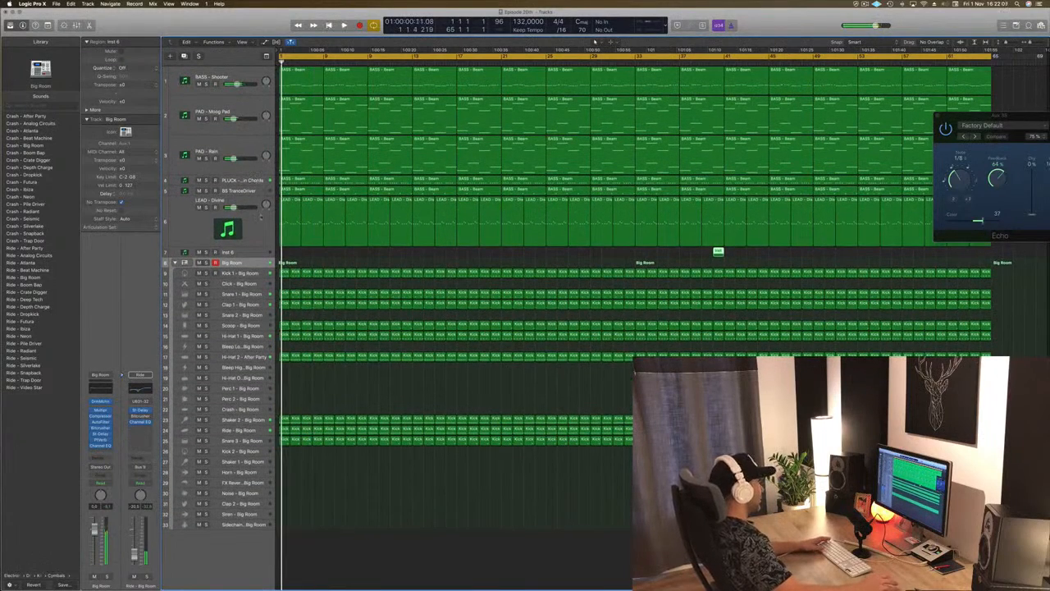
# Step: Mute the LEAD - Divine track, select the BASS - Shooter track and audition the arrangement from the start
pyautogui.click(261, 217)
pyautogui.press('m')
pyautogui.press('space')
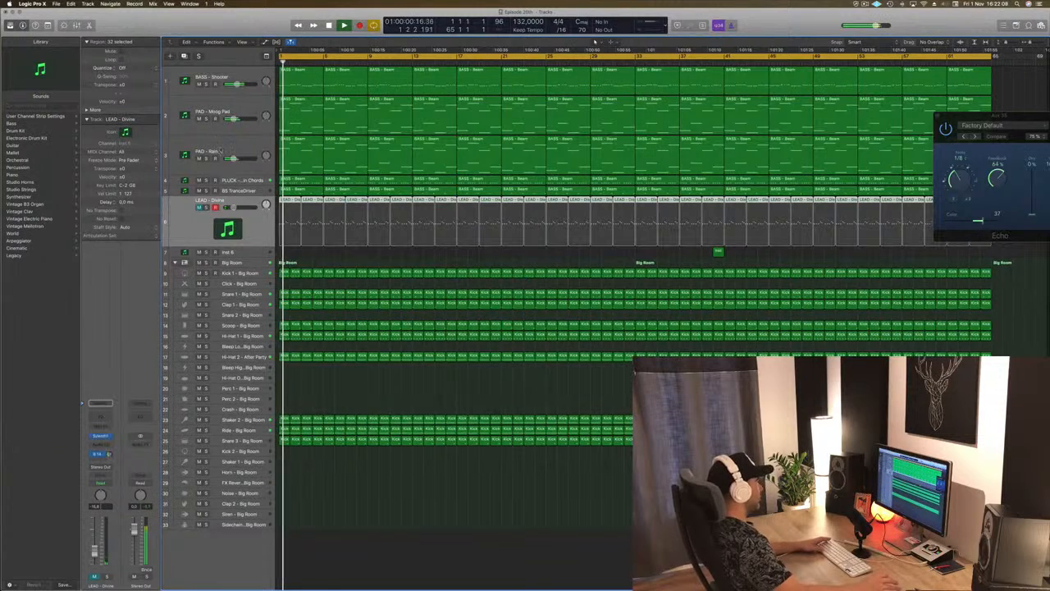
pyautogui.click(207, 92)
pyautogui.press('space')
pyautogui.press('space')
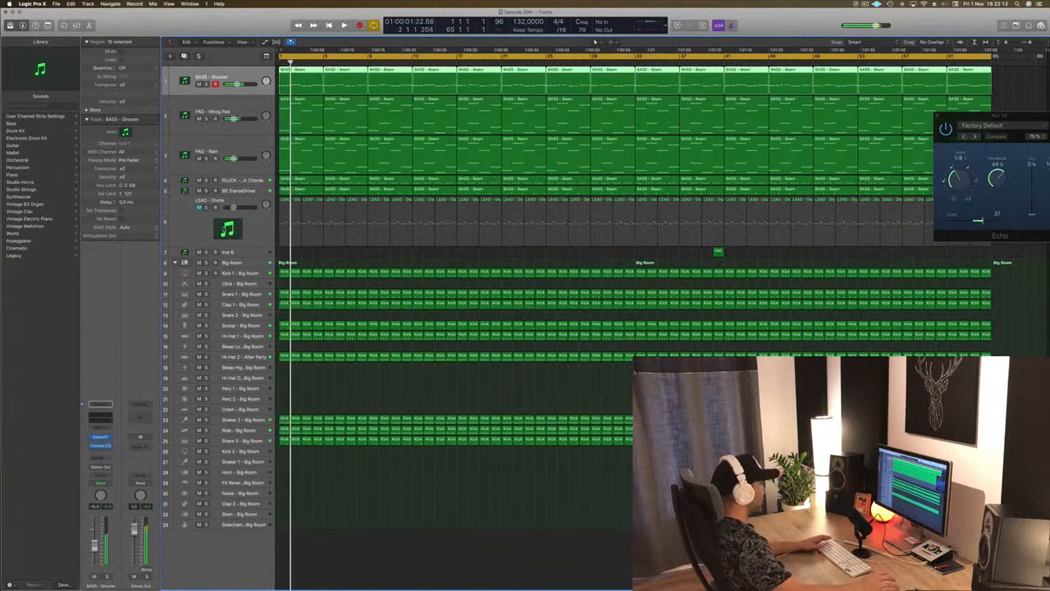
# Step: Show the Mixer during playback, select all track channel strips together and pull their volume faders down to the bottom
pyautogui.press('x')
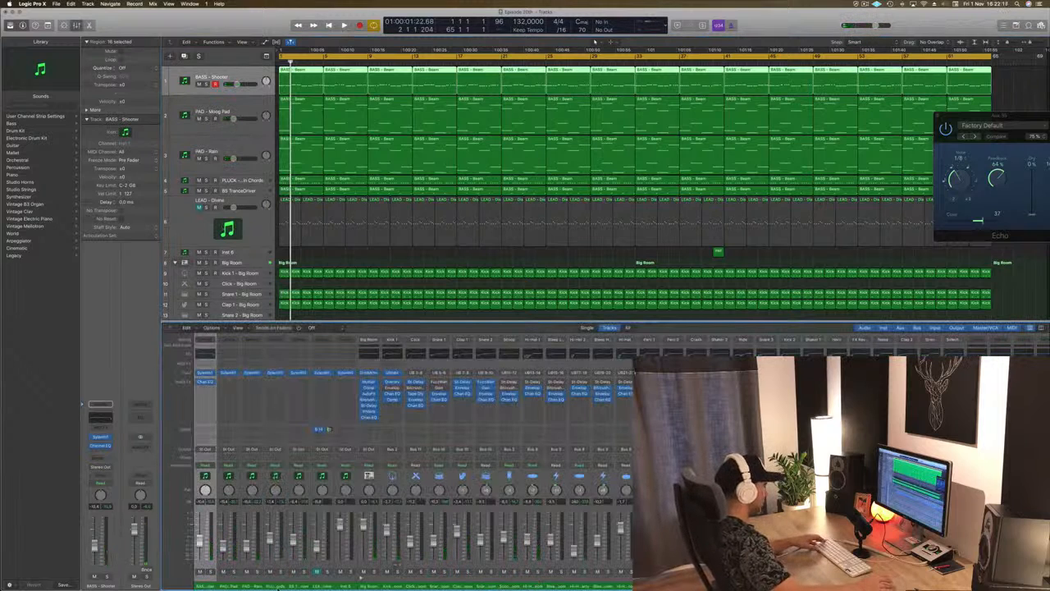
pyautogui.press('space')
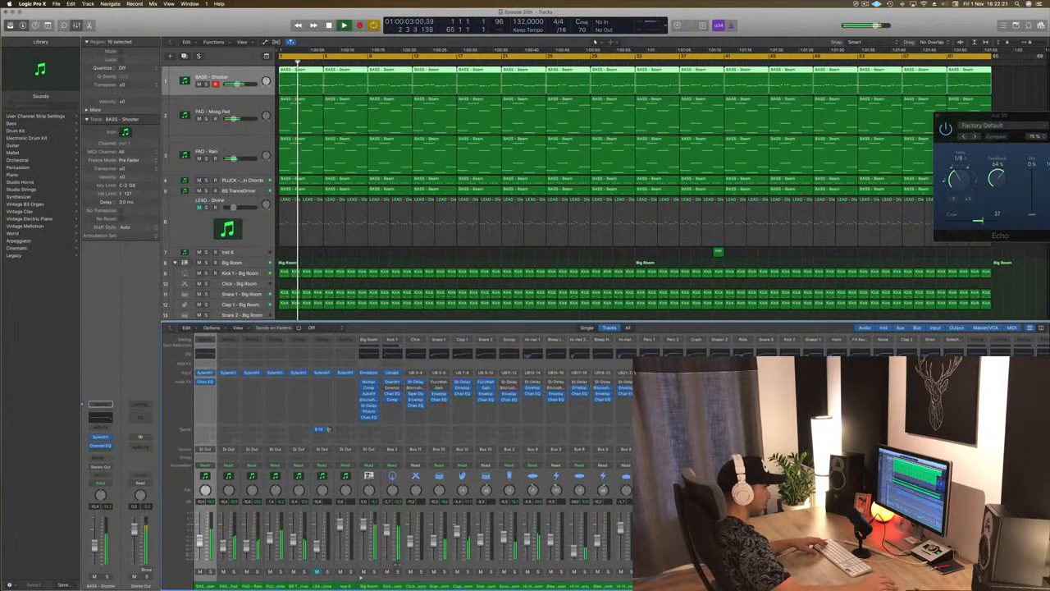
pyautogui.moveTo(766, 585); pyautogui.dragTo(210, 587)
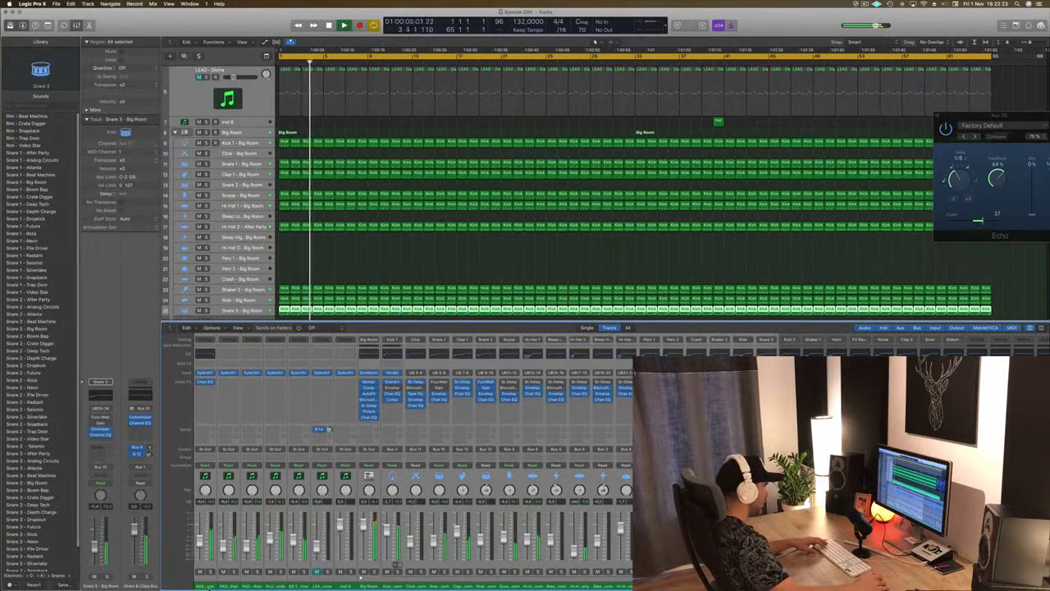
pyautogui.click(205, 585)
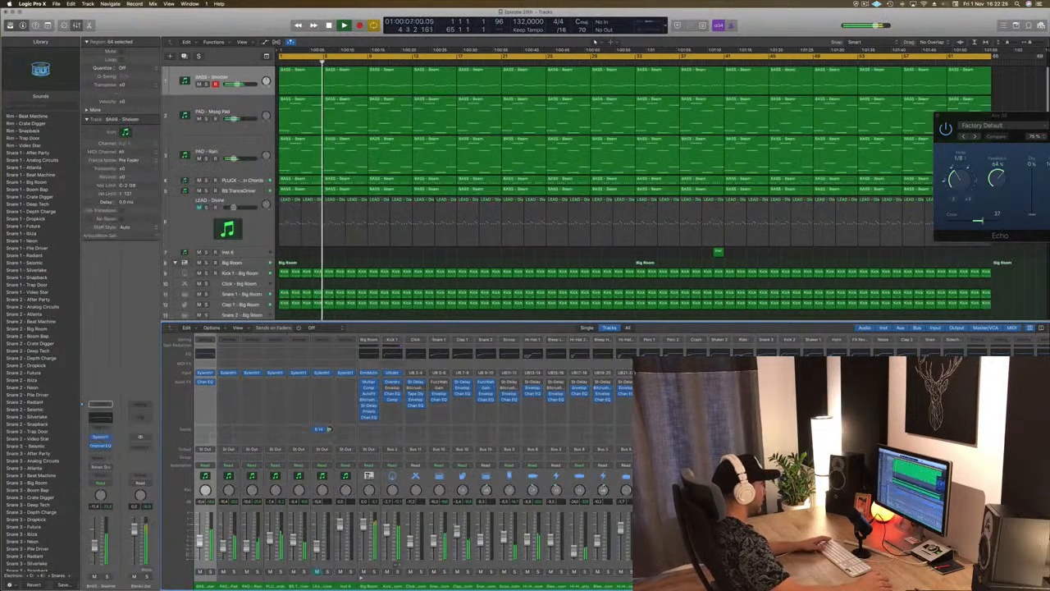
pyautogui.moveTo(199, 542)
pyautogui.mouseDown()
pyautogui.moveTo(199, 561)
pyautogui.moveTo(199, 540)
pyautogui.mouseUp()
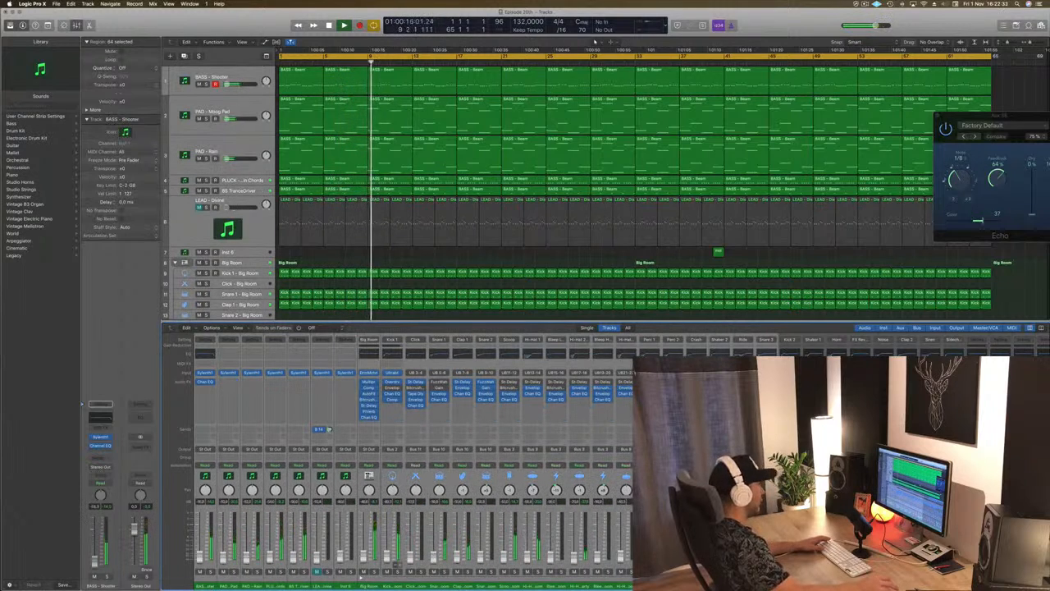
# Step: Select the Kick 1 track, raise its volume fader back up and play the arrangement
pyautogui.scroll(-2, 343, 256)
pyautogui.click(257, 258)
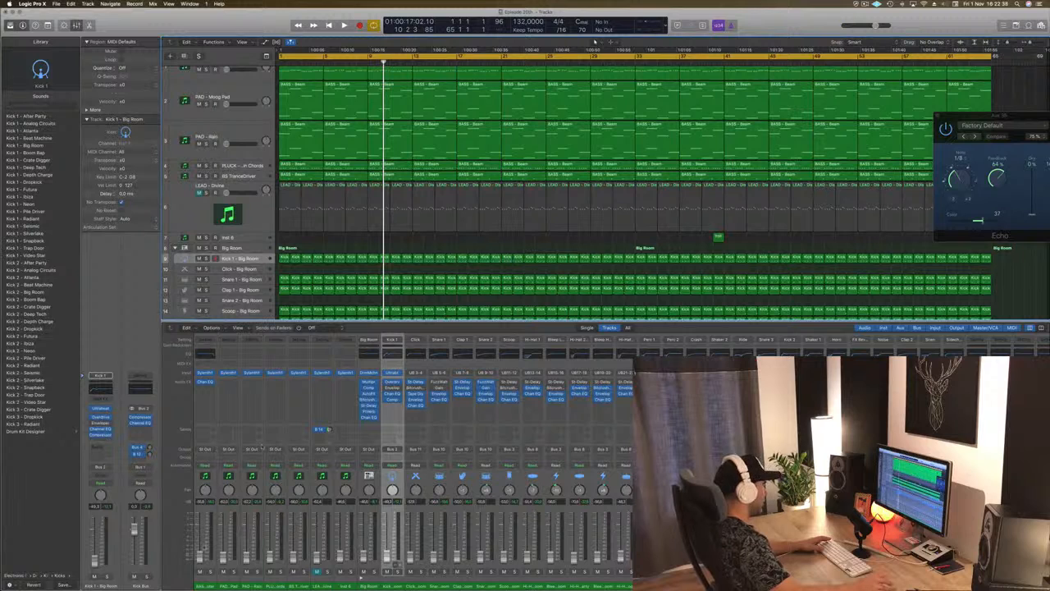
pyautogui.press('space')
pyautogui.moveTo(388, 557); pyautogui.dragTo(389, 506)
pyautogui.press('space')
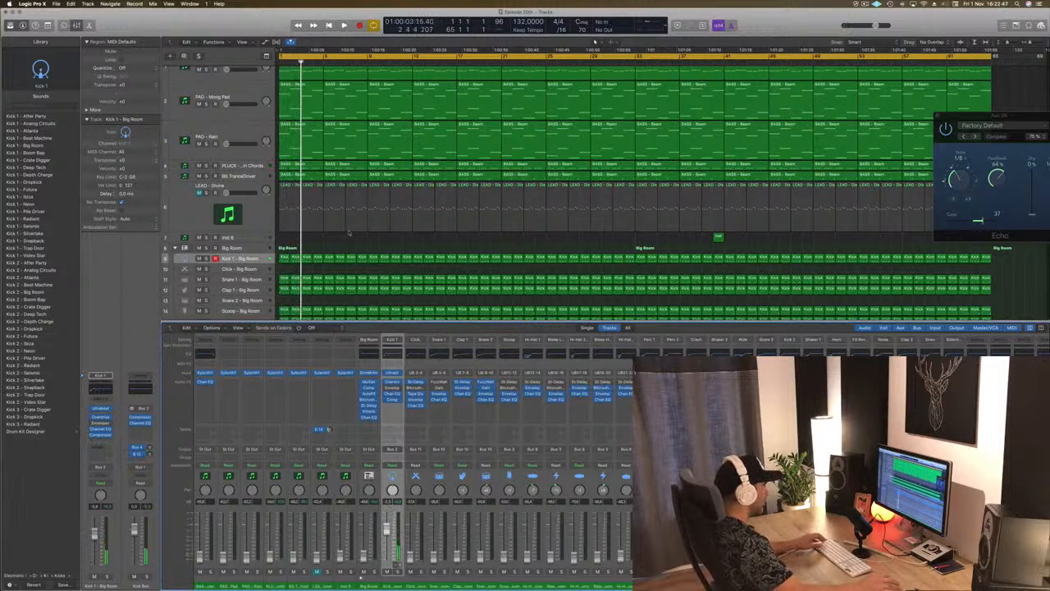
# Step: Raise the Big Room drum channel's volume fader and play from the beginning
pyautogui.click(363, 557)
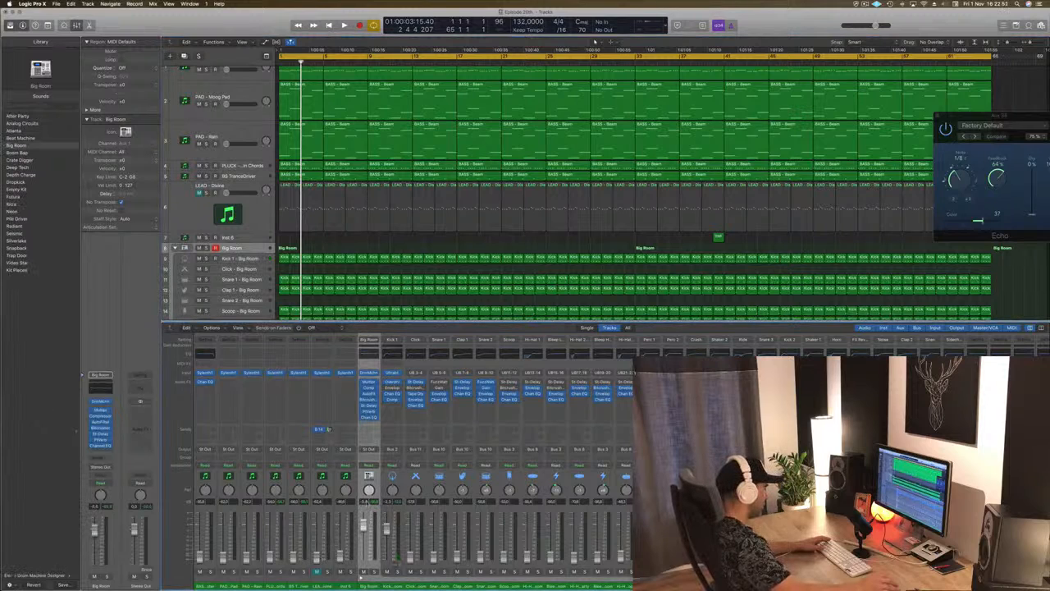
pyautogui.press('Return')
pyautogui.press('space')
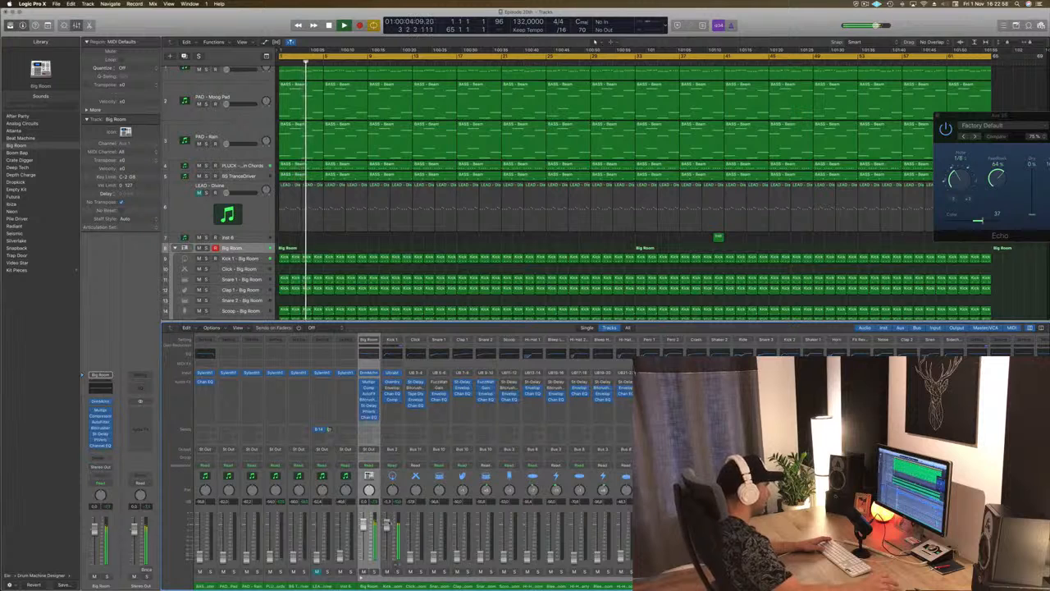
# Step: Add a send to Bus 20 on the Kick 1 channel and set the resulting aux channel to No Output
pyautogui.press('Down')
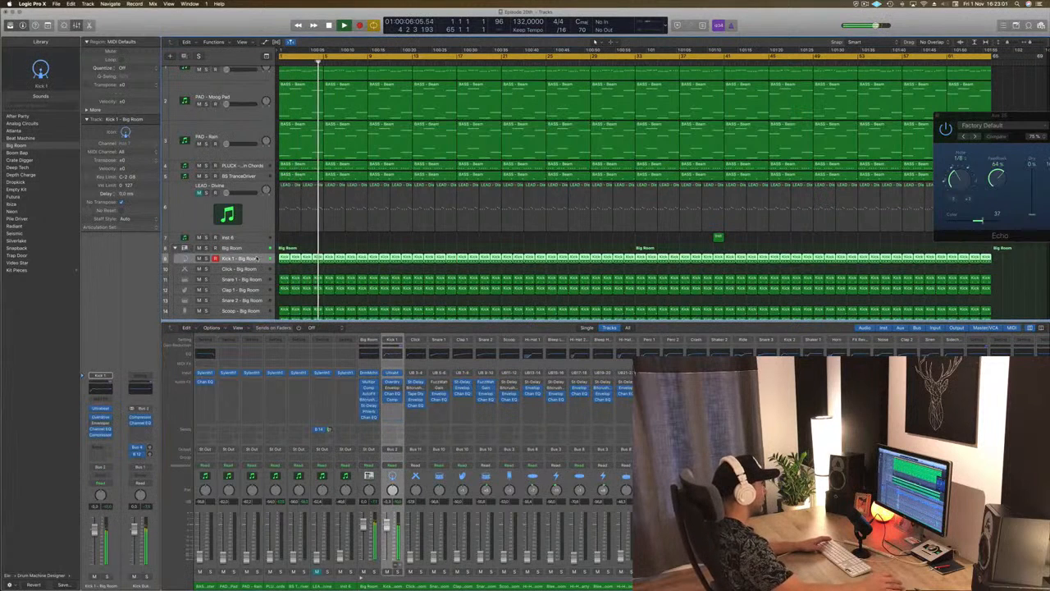
pyautogui.press('Return')
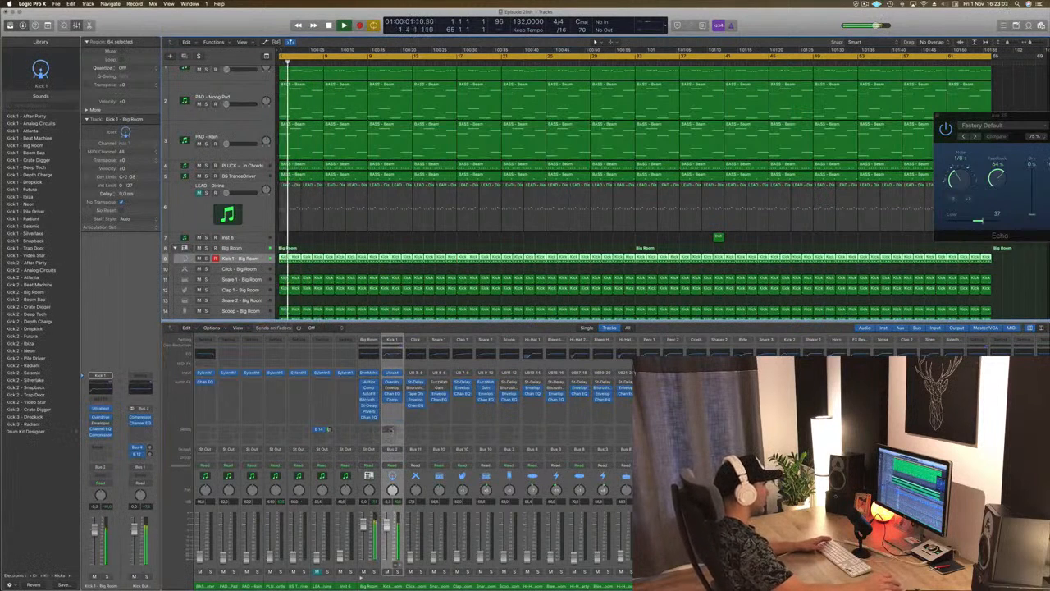
pyautogui.click(390, 429)
pyautogui.moveTo(396, 442)
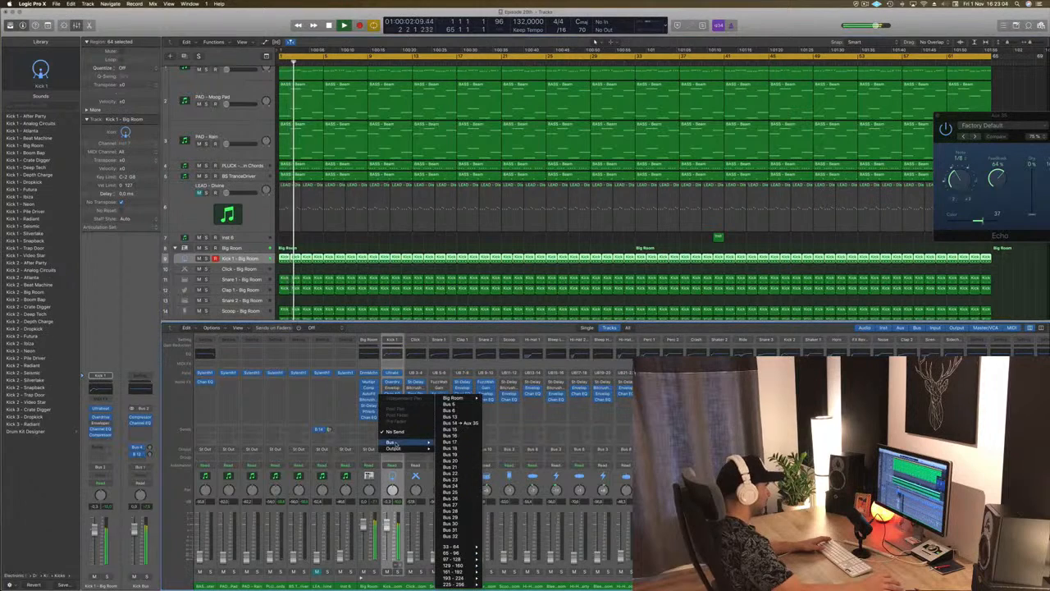
pyautogui.click(466, 460)
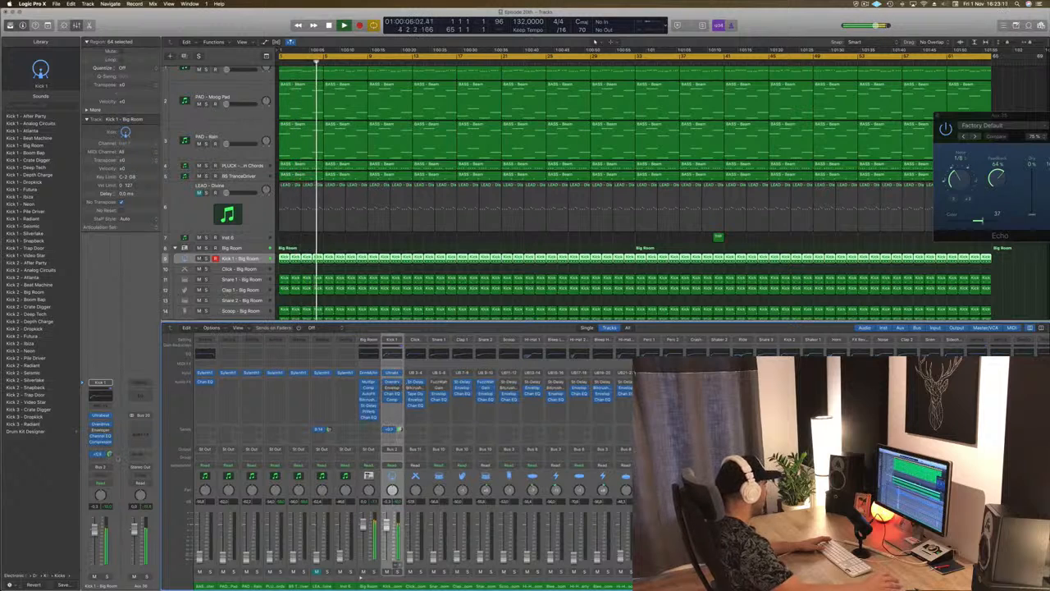
pyautogui.click(142, 467)
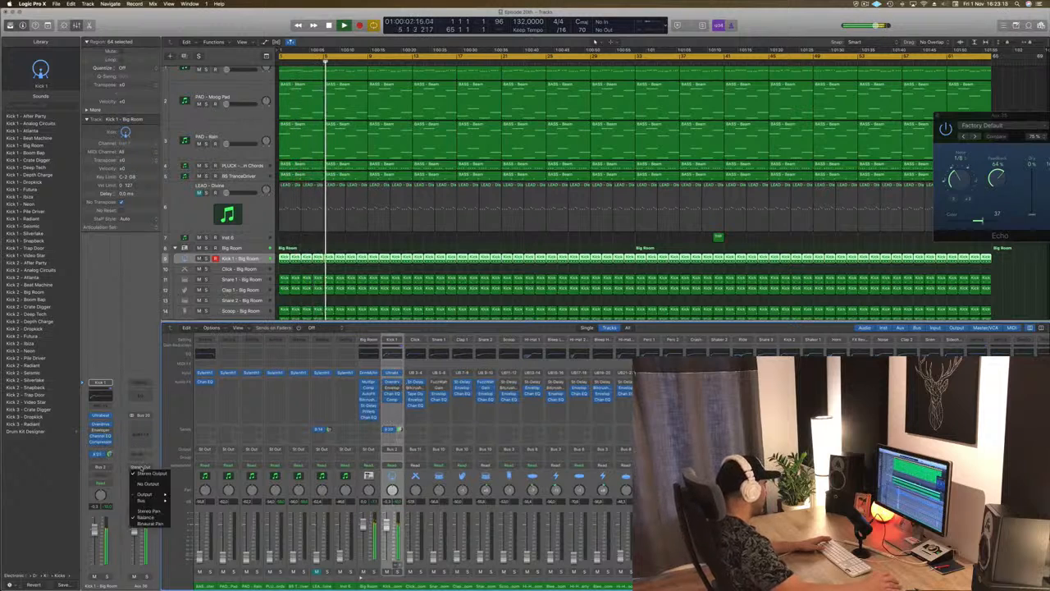
pyautogui.click(146, 484)
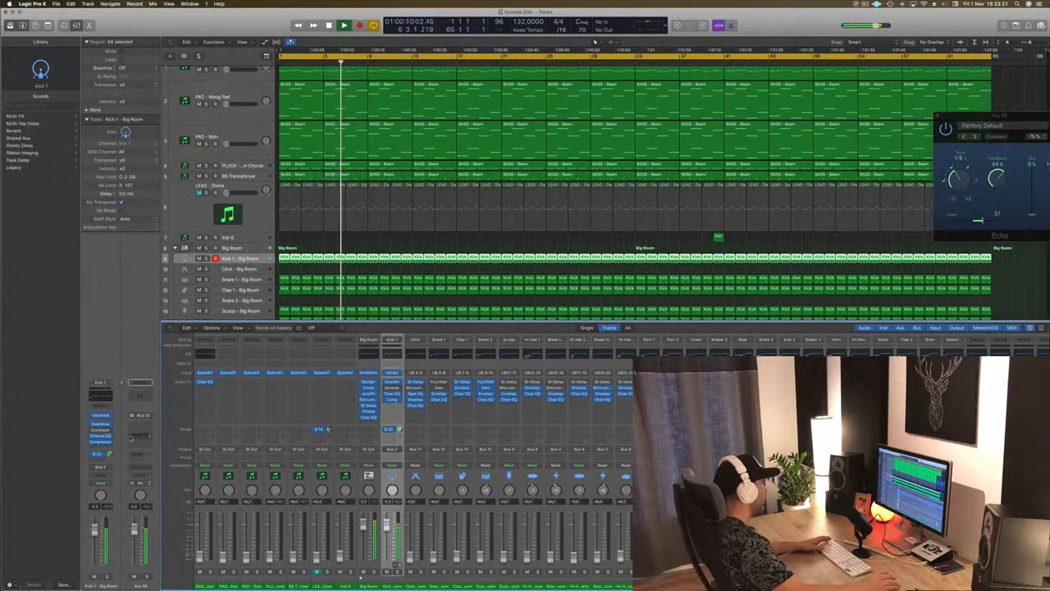
# Step: Raise the BASS - Shooter track's volume and check it against the kick during playback
pyautogui.scroll(2, 409, 187)
pyautogui.press('space')
pyautogui.press('space')
pyautogui.moveTo(227, 85); pyautogui.dragTo(237, 84)
pyautogui.press('space')
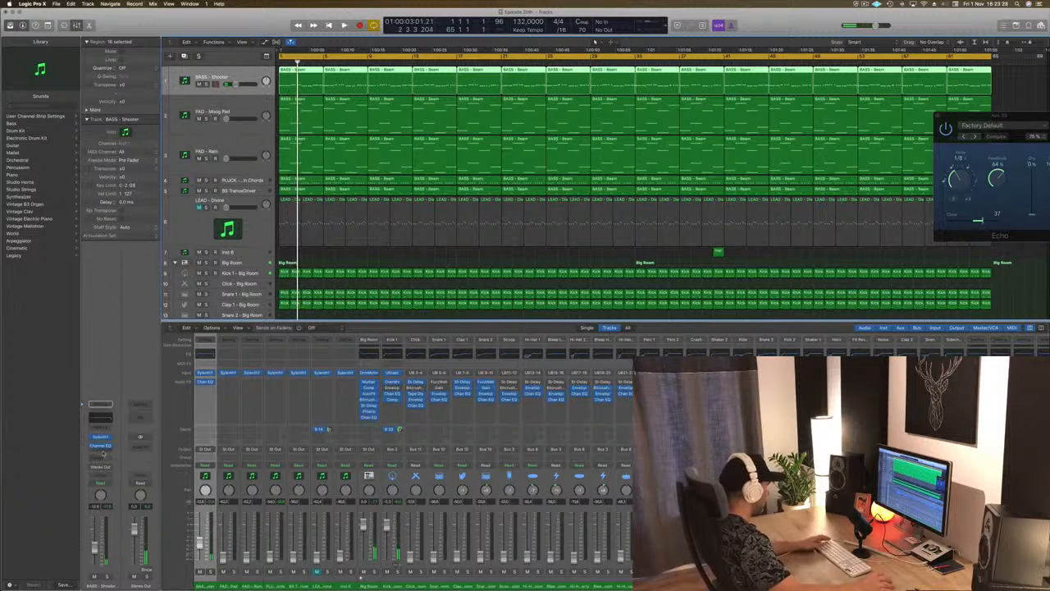
# Step: Insert a stereo Compressor on the BASS - Shooter channel, side-chain it to Bus 20, audition it and close its window
pyautogui.click(103, 454)
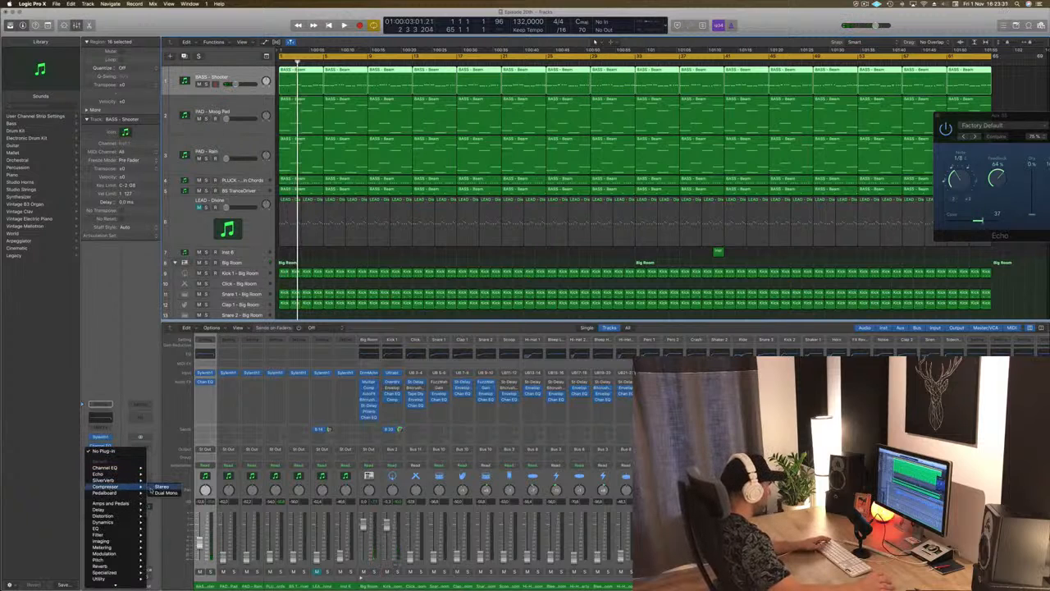
pyautogui.click(161, 487)
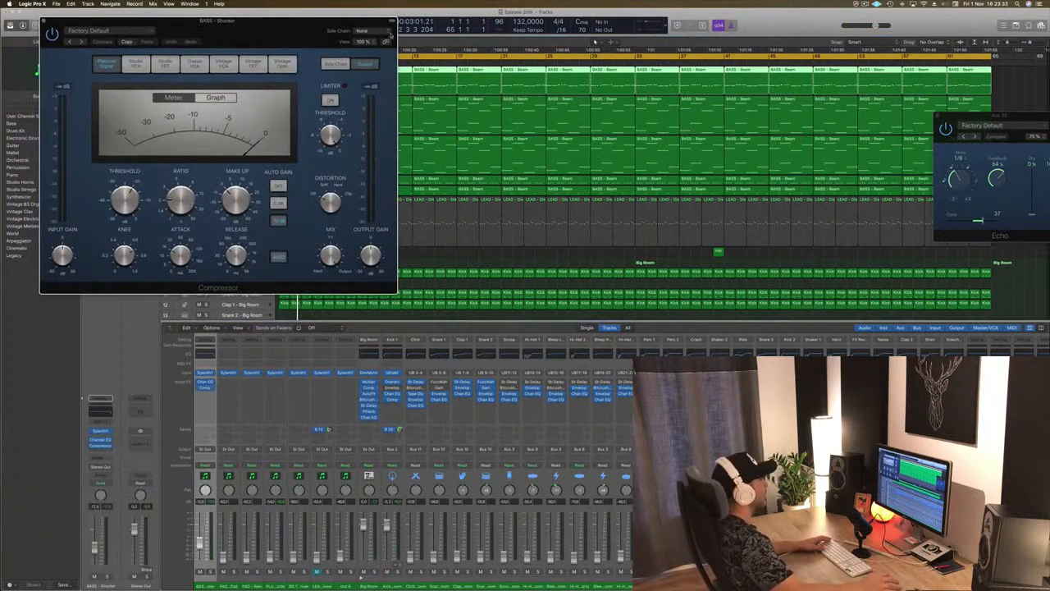
pyautogui.moveTo(370, 54)
pyautogui.click(450, 130)
pyautogui.moveTo(257, 39); pyautogui.dragTo(471, 60)
pyautogui.press('space')
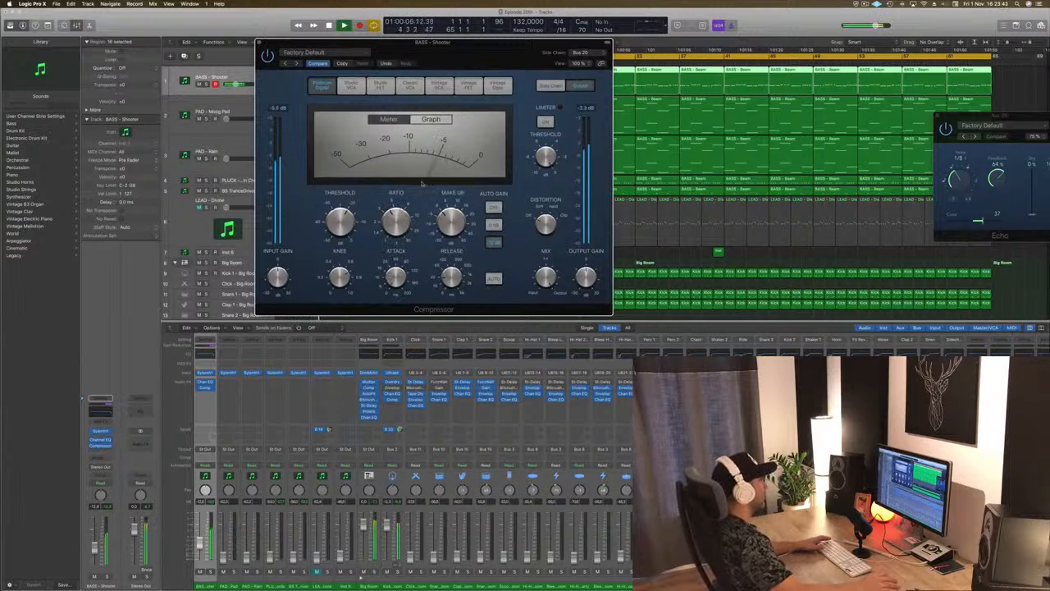
pyautogui.moveTo(470, 38); pyautogui.dragTo(639, 59)
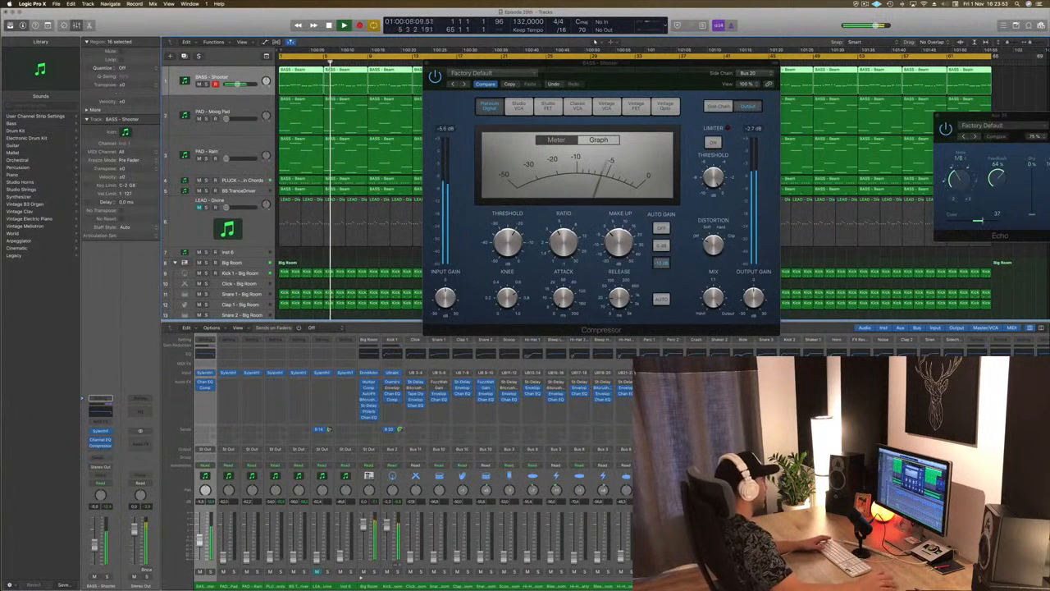
pyautogui.moveTo(434, 60); pyautogui.dragTo(395, 68)
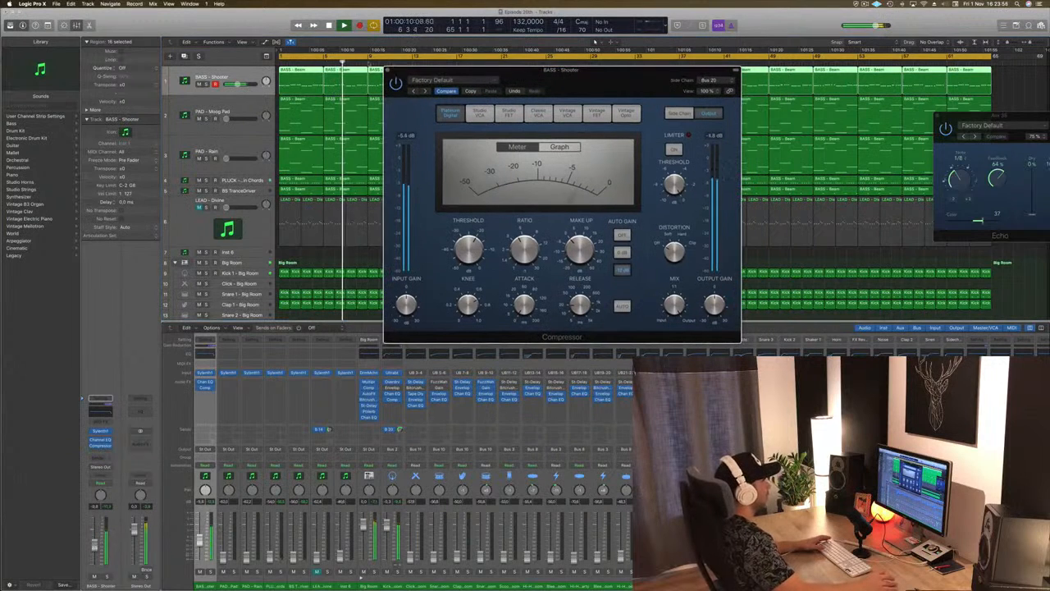
pyautogui.click(388, 71)
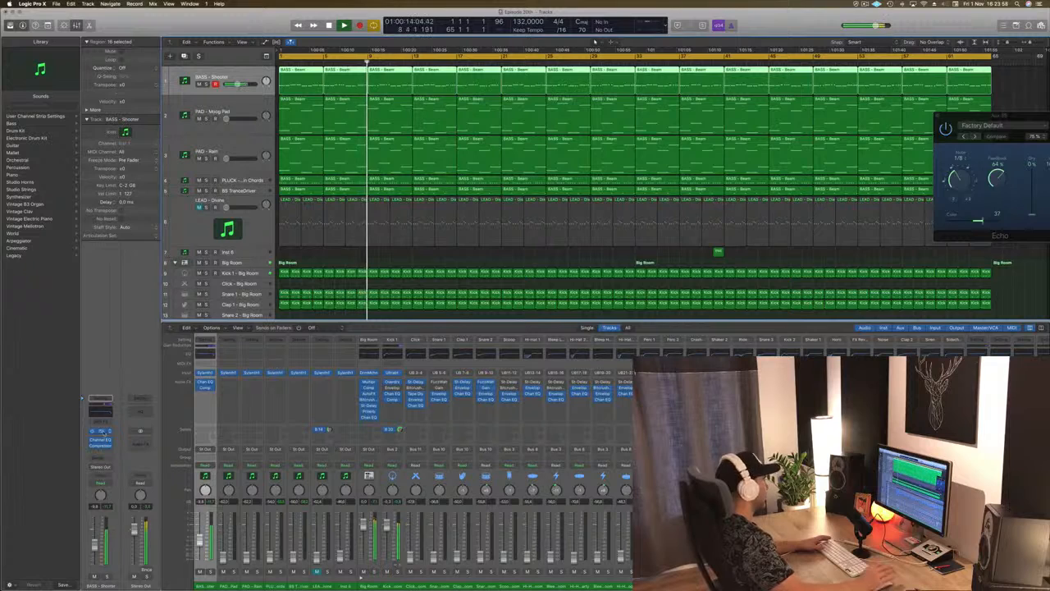
# Step: Raise the filter control cutoff in the BASS - Shooter Sylenth1 instrument and close its window
pyautogui.click(100, 431)
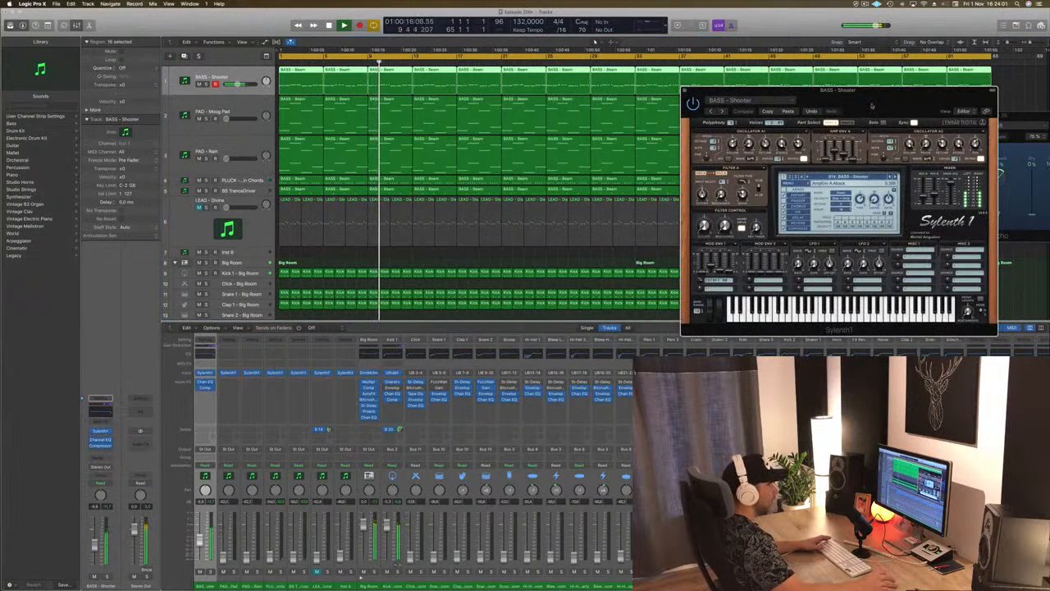
pyautogui.moveTo(870, 108); pyautogui.dragTo(679, 154)
pyautogui.moveTo(513, 272); pyautogui.dragTo(515, 202)
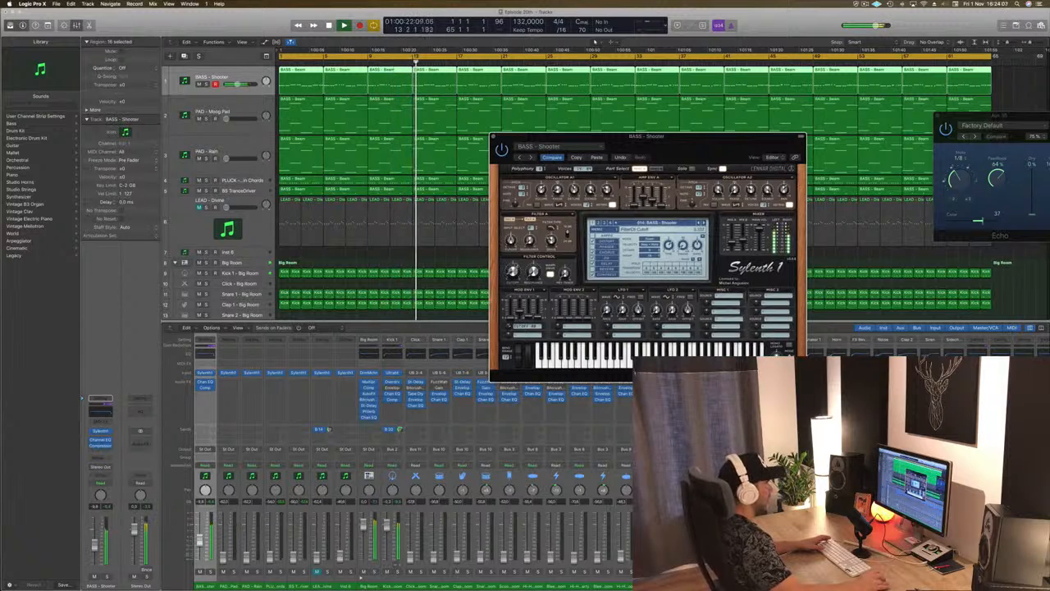
pyautogui.moveTo(681, 148); pyautogui.dragTo(599, 137)
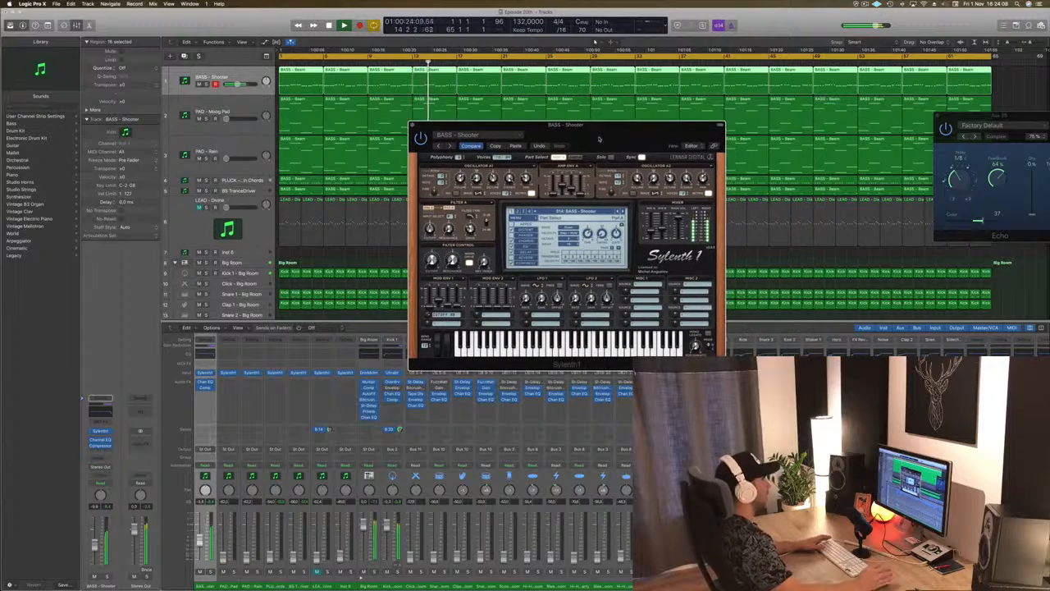
pyautogui.click(412, 125)
# Step: Restart playback from the beginning and raise the Snare 1 channel's volume fader to balance it with kick and bass
pyautogui.press('Return')
pyautogui.scroll(-3, 235, 173)
pyautogui.scroll(-3, 236, 174)
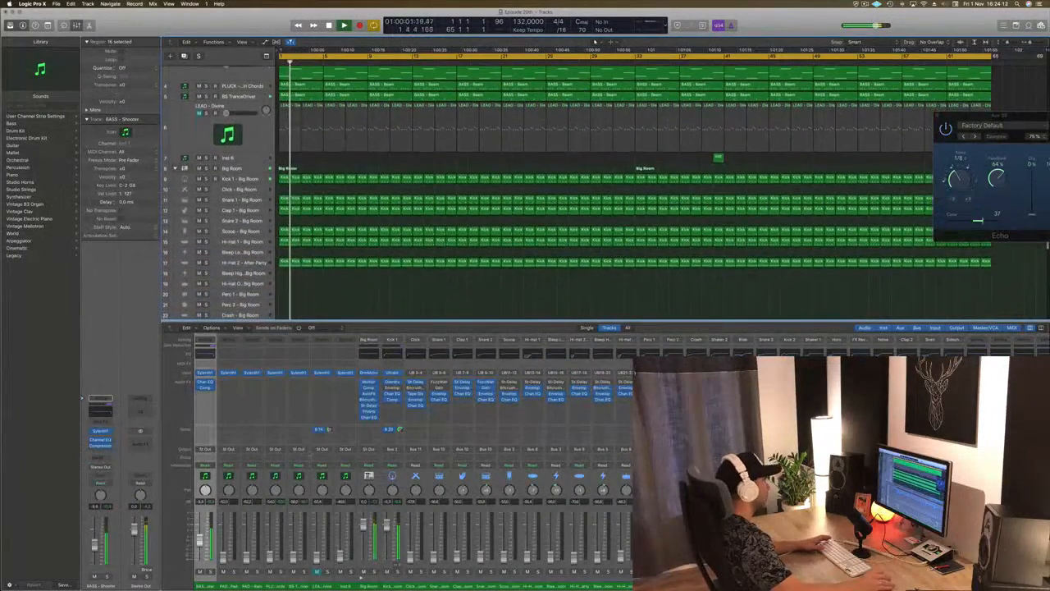
pyautogui.press('Return')
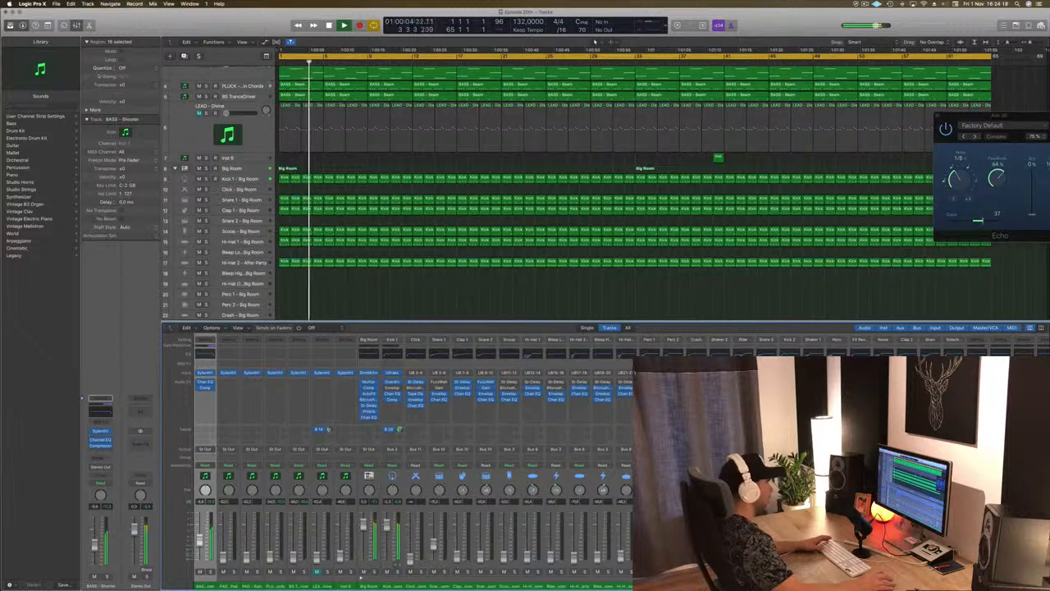
pyautogui.moveTo(434, 546); pyautogui.dragTo(435, 541)
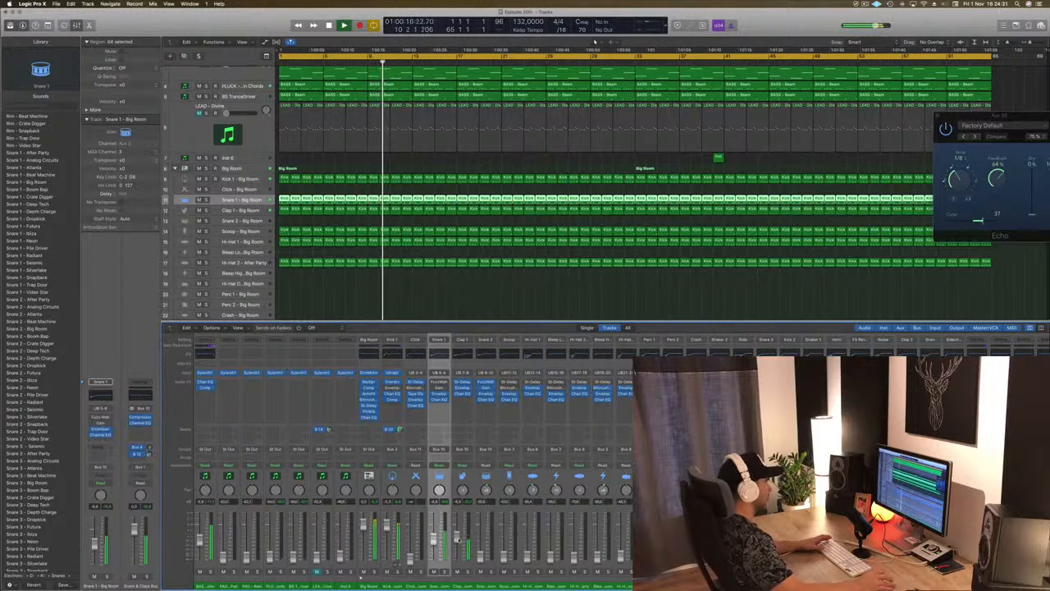
# Step: Open the Clap 1 Channel EQ, compare the sound with the low-cut band off and on, and close the EQ
pyautogui.click(465, 355)
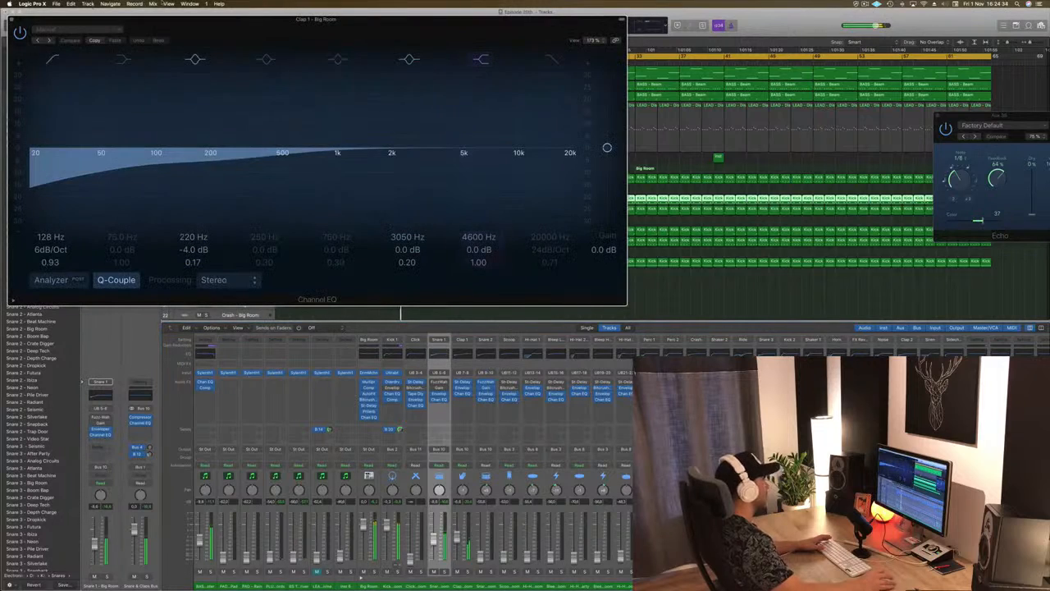
pyautogui.click(52, 63)
pyautogui.click(53, 62)
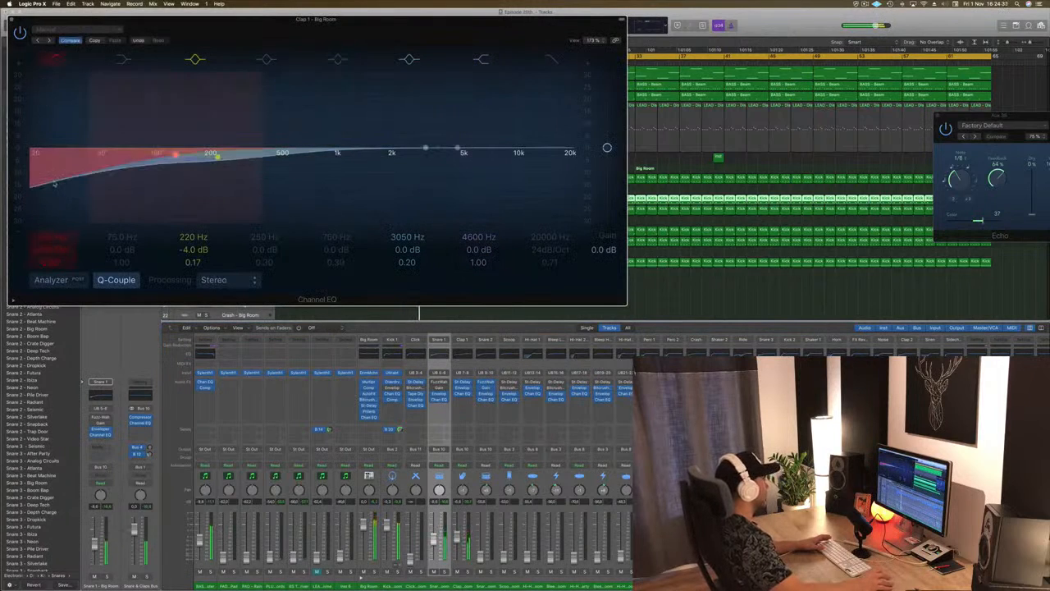
pyautogui.click(11, 22)
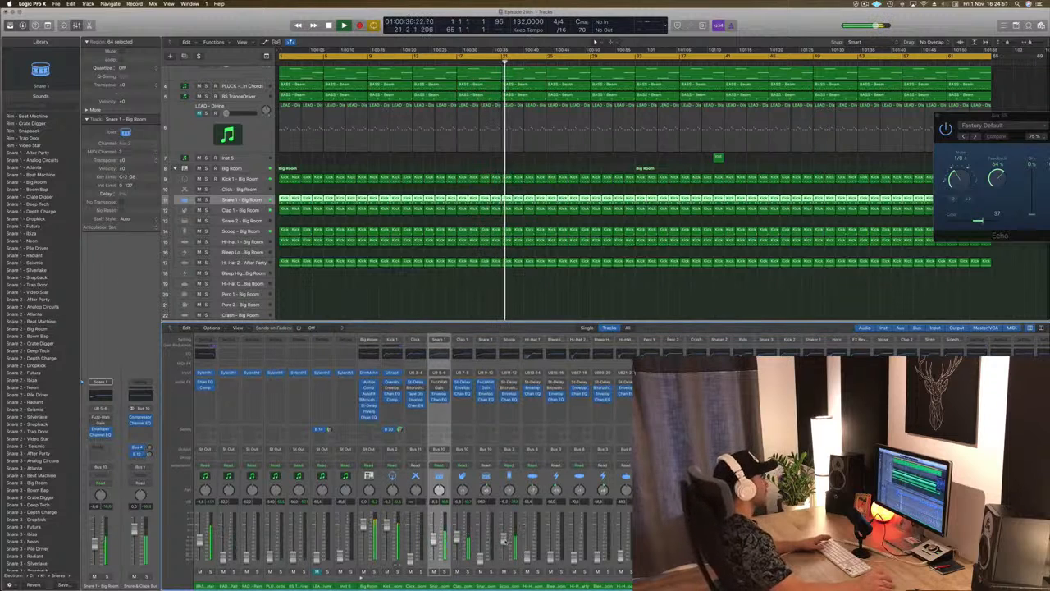
# Step: Replay the mix from the beginning to check the Scoop level against the other drums
pyautogui.press('space')
pyautogui.press('space')
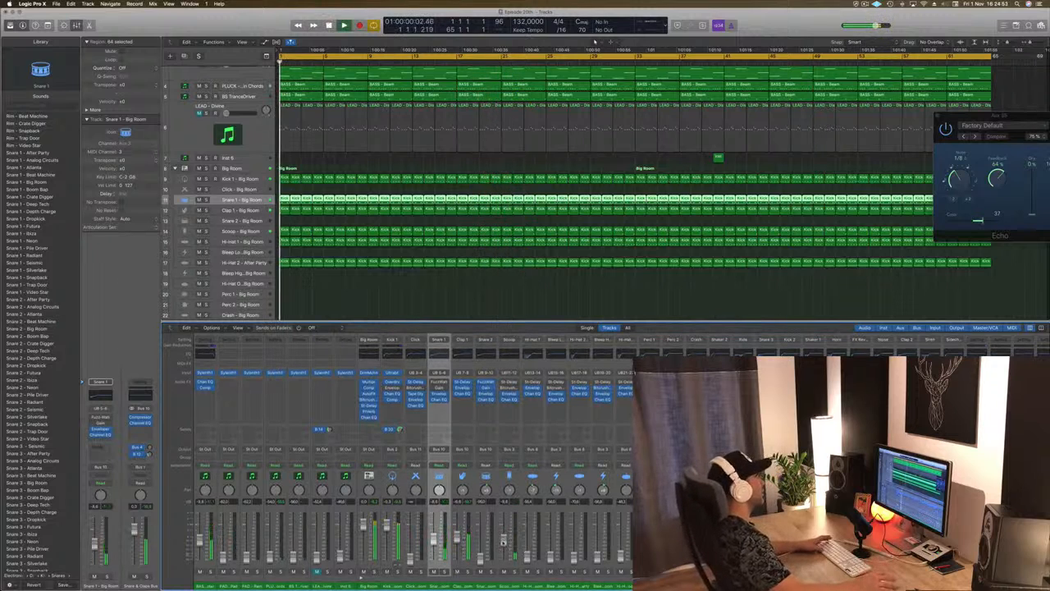
pyautogui.press('space')
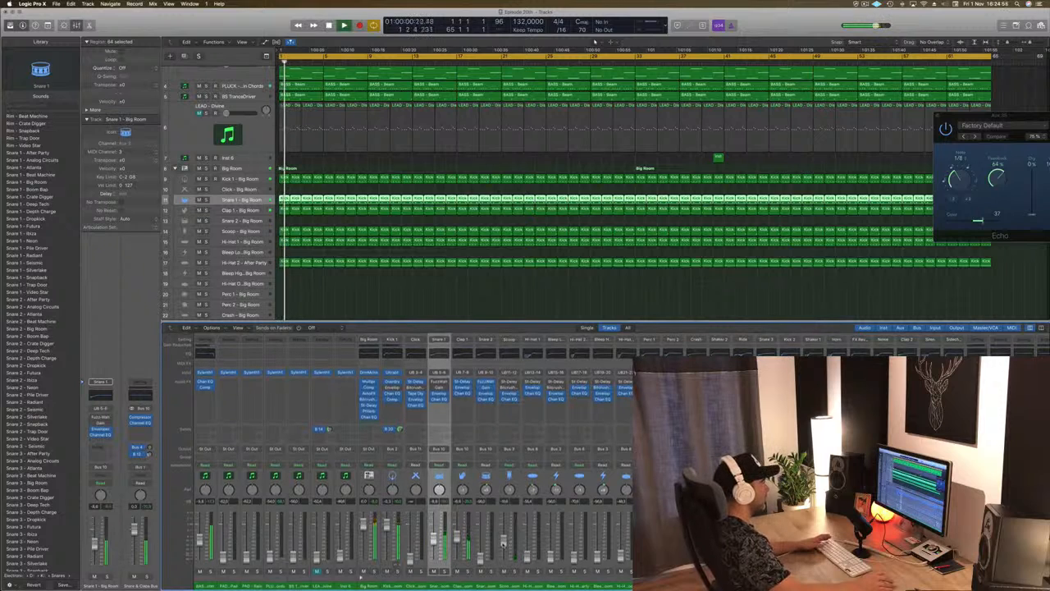
# Step: Replay the mix from the beginning and raise the Hi-Hat 1 and Hi-Hat 2 volume faders to sit with the other drums
pyautogui.press('space')
pyautogui.press('space')
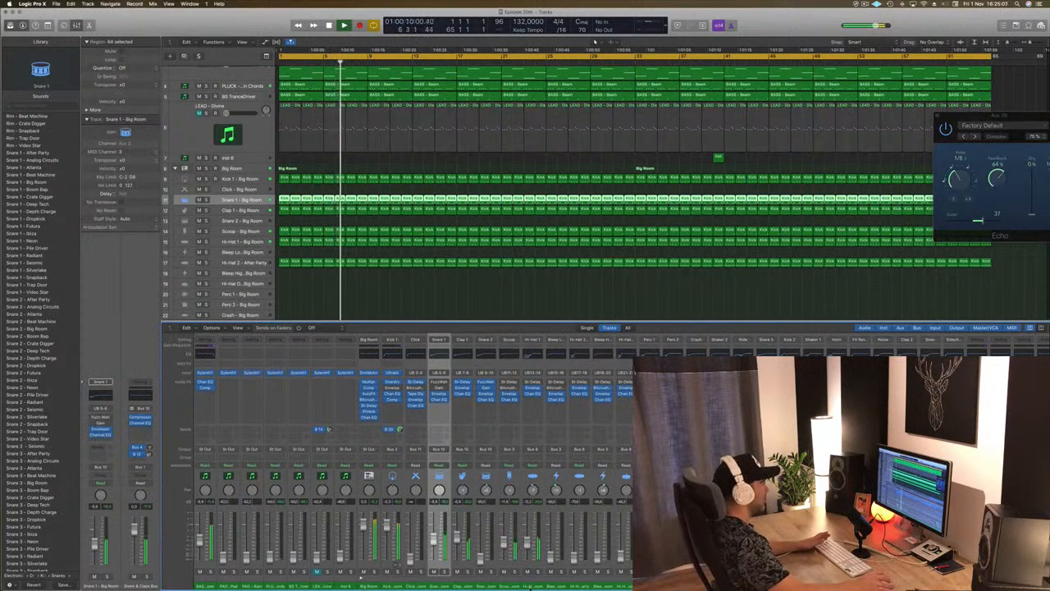
pyautogui.press('Down')
pyautogui.press('Down')
pyautogui.press('Down')
pyautogui.press('Down')
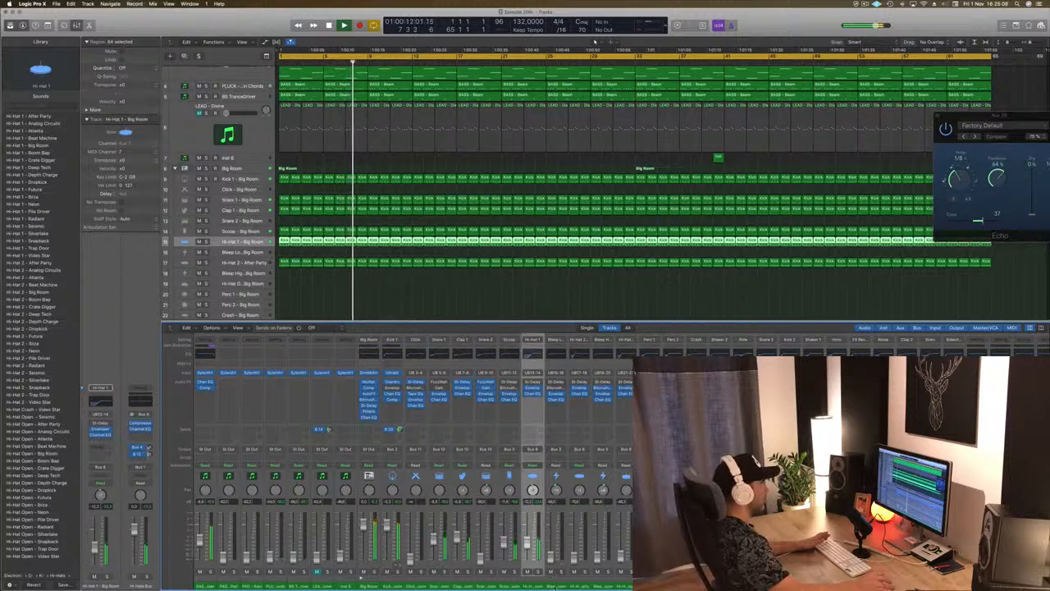
pyautogui.press('Down')
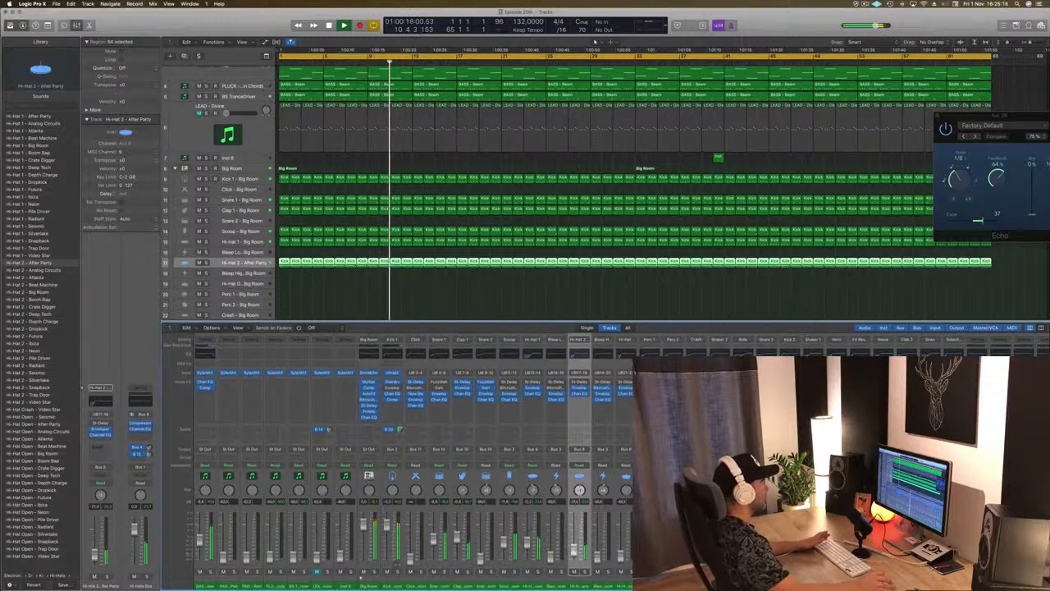
# Step: Work down the remaining drum tracks and raise the Shaker 2 and Snare 3 channel volumes to balance them in the mix
pyautogui.scroll(-5, 595, 41)
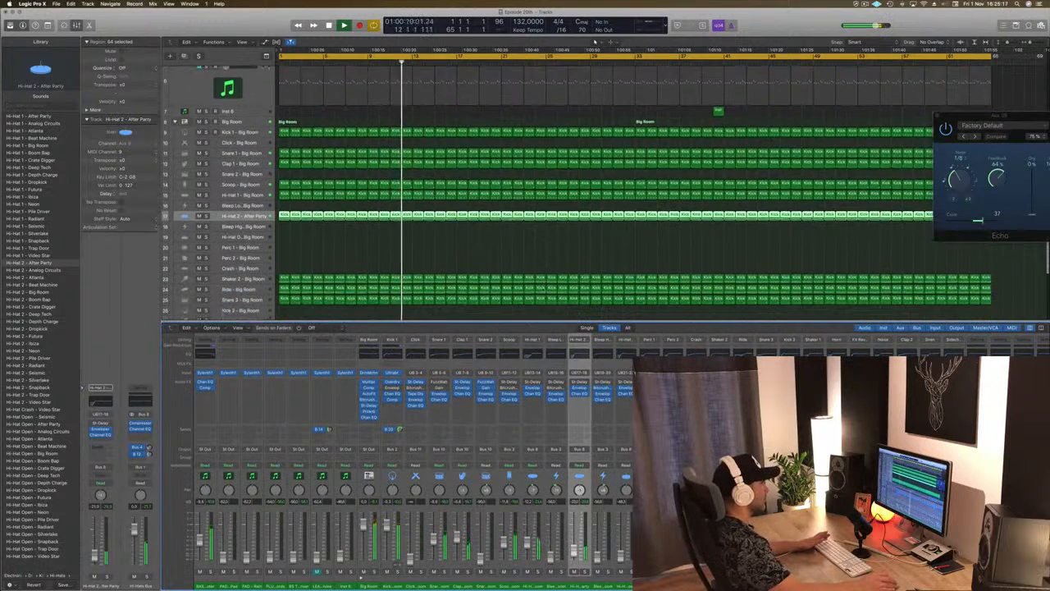
pyautogui.press('Down')
pyautogui.press('Down')
pyautogui.press('Down')
pyautogui.press('Down')
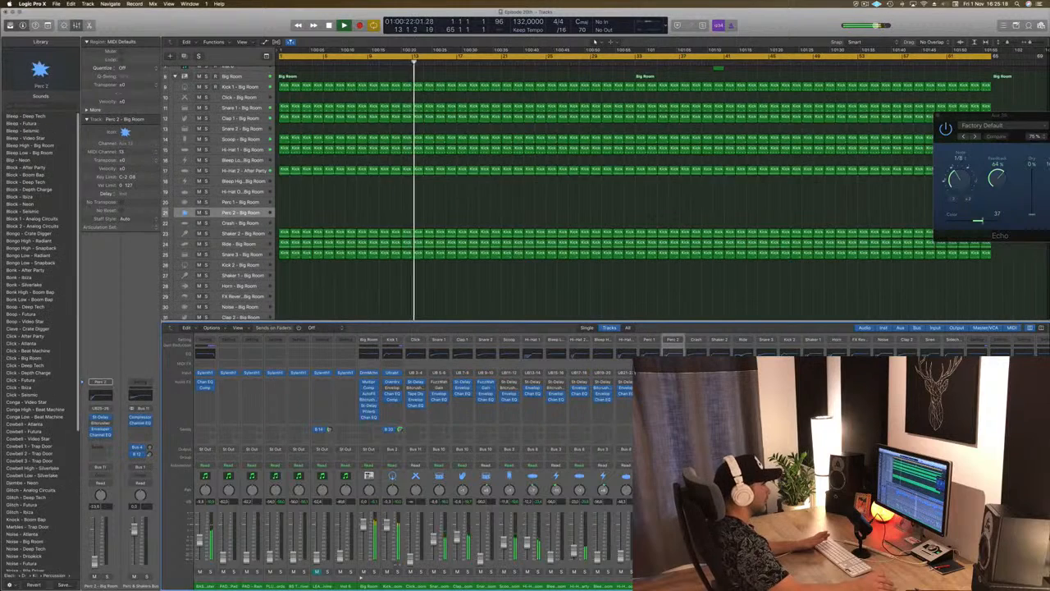
pyautogui.press('Down')
pyautogui.press('Down')
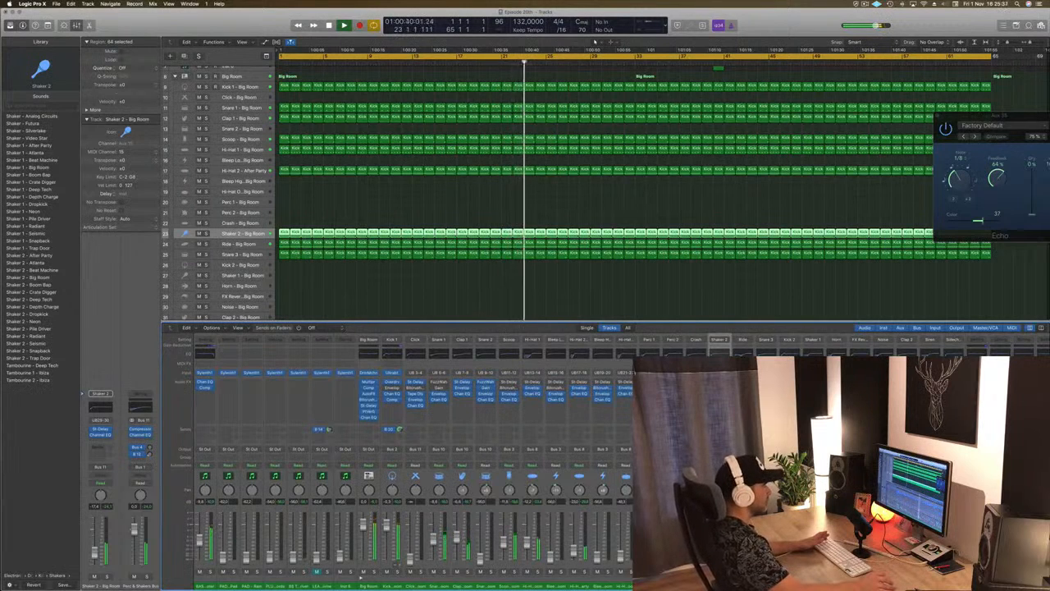
pyautogui.press('Down')
pyautogui.press('Down')
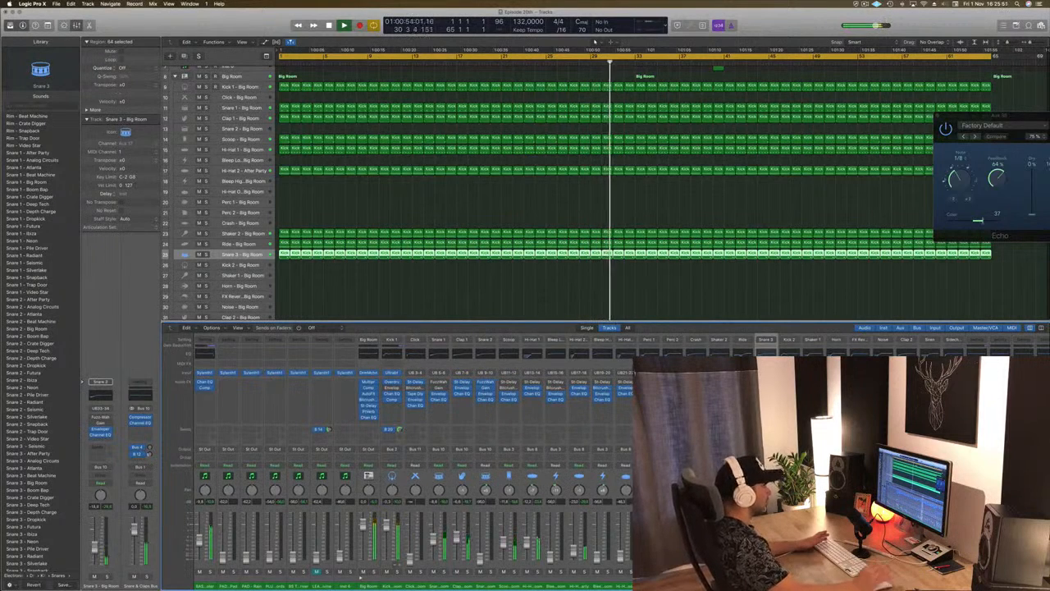
# Step: Select the PAD - Moog Pad track and insert a stereo Compressor on its channel
pyautogui.scroll(5, 632, 188)
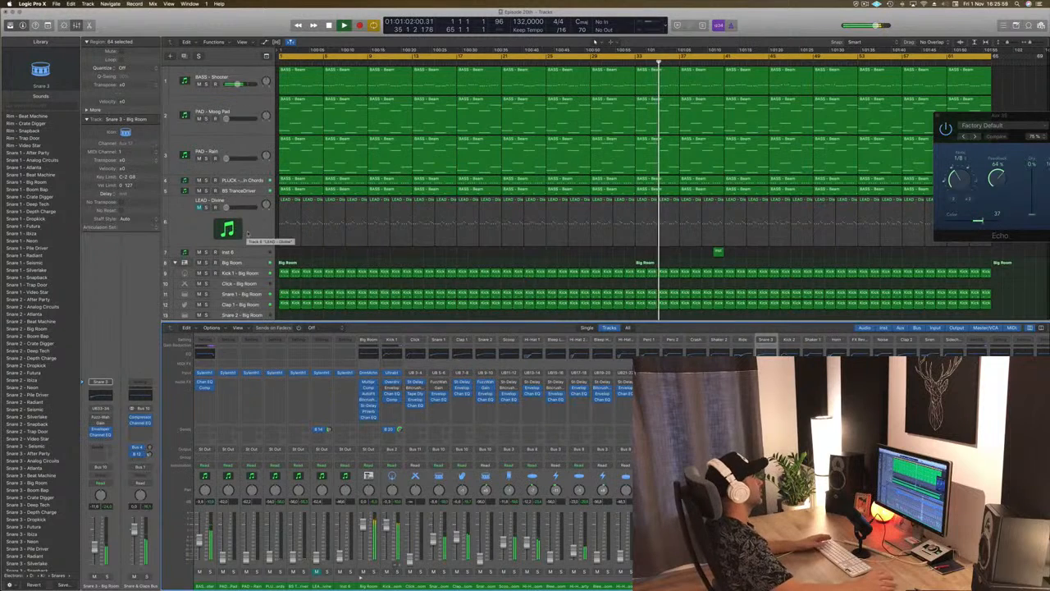
pyautogui.click(248, 233)
pyautogui.click(238, 113)
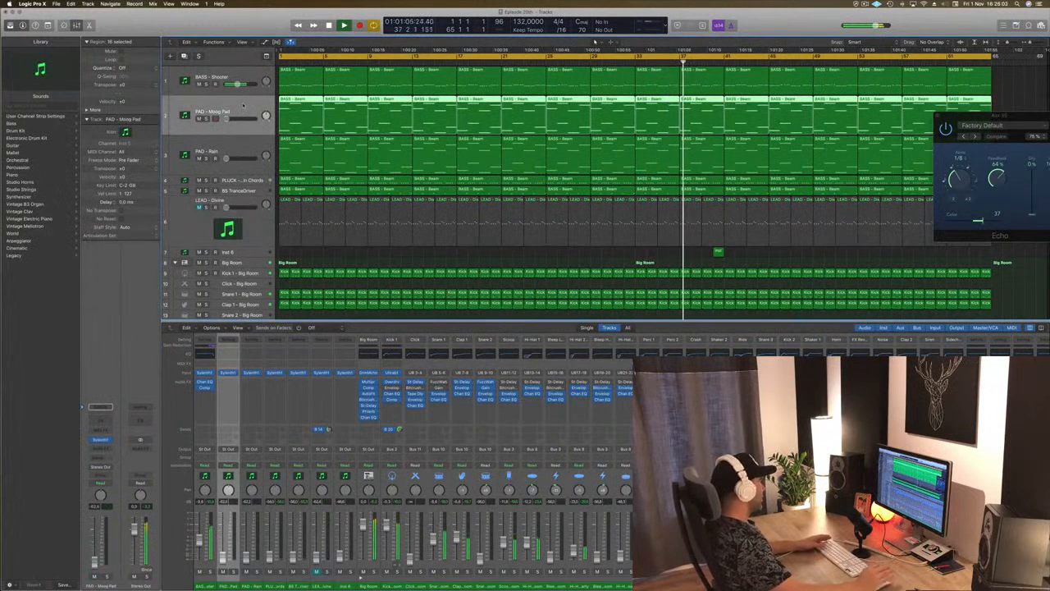
pyautogui.click(100, 448)
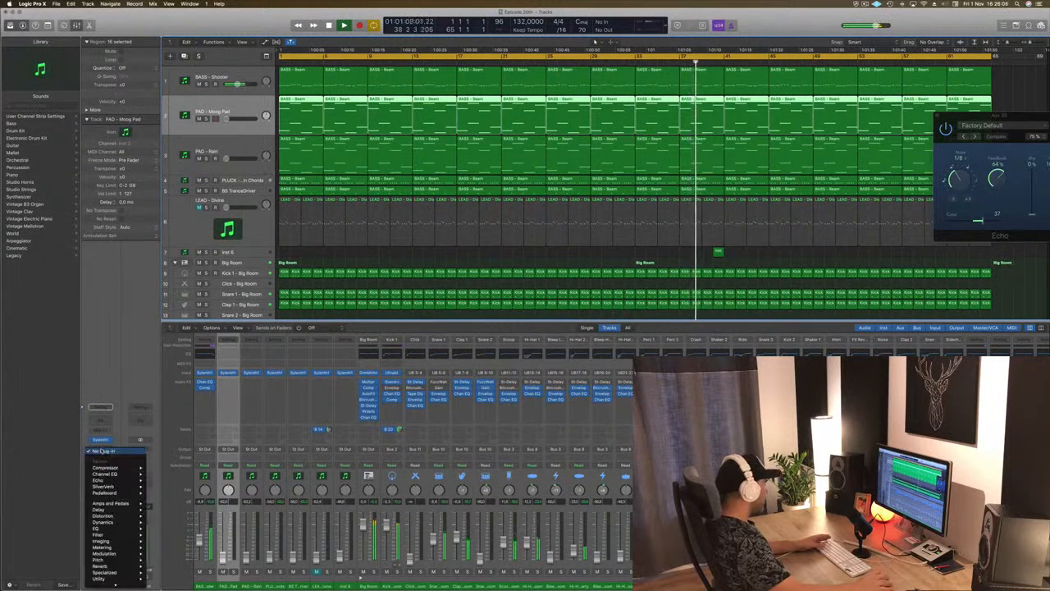
pyautogui.moveTo(123, 468)
pyautogui.click(164, 468)
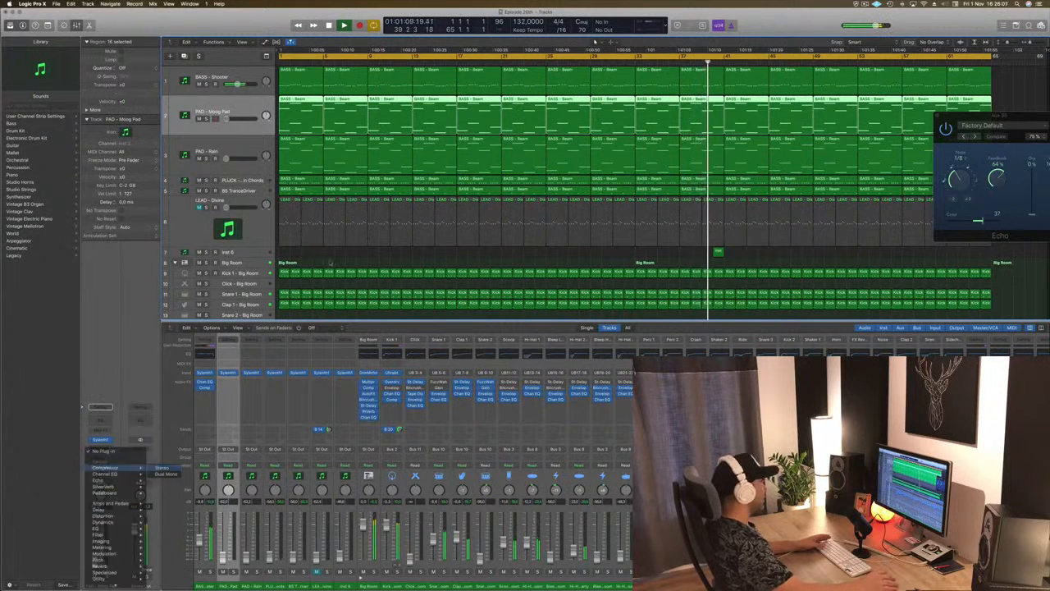
pyautogui.moveTo(321, 31); pyautogui.dragTo(693, 165)
# Step: Set the side-chain source of the PAD - Moog Pad Compressor to Bus 20, fed by Kick 1
pyautogui.click(864, 4)
pyautogui.click(709, 176)
pyautogui.moveTo(702, 199)
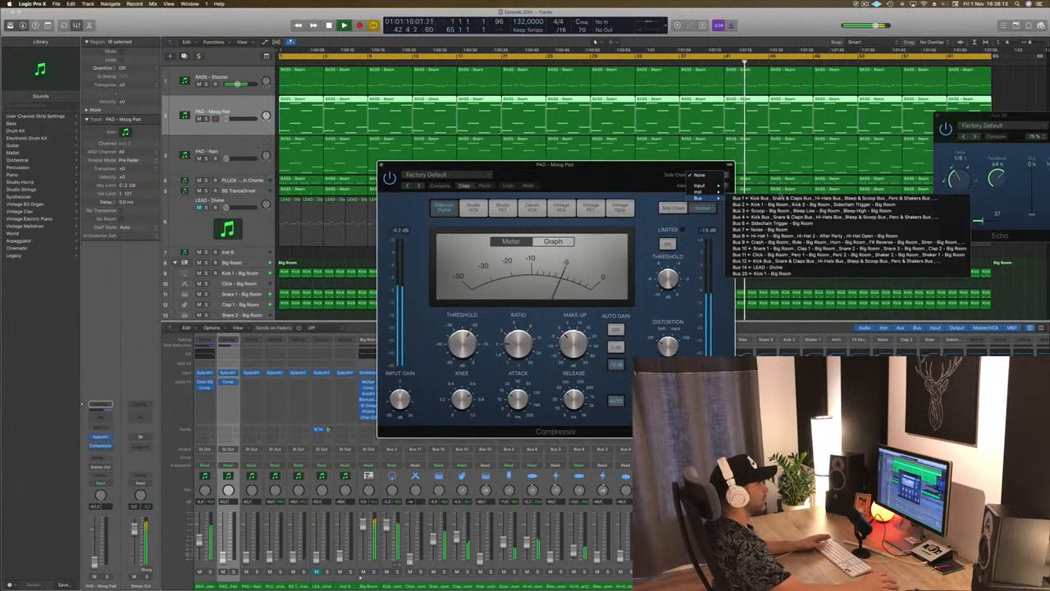
pyautogui.click(789, 275)
pyautogui.moveTo(612, 166); pyautogui.dragTo(649, 153)
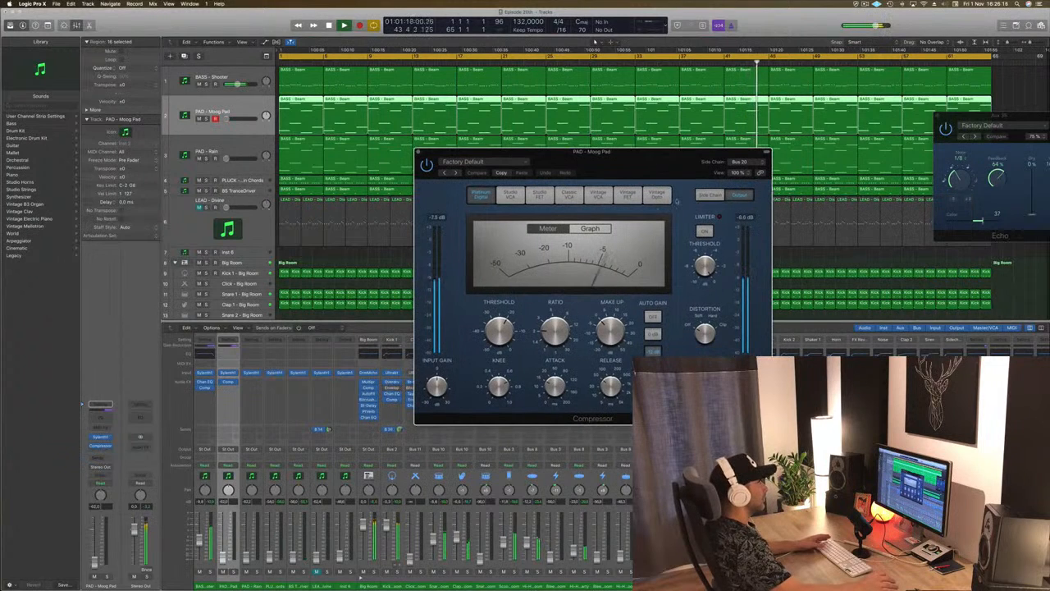
# Step: Raise the PAD - Moog Pad volume fader and add a Channel EQ with a 24 dB/Oct low cut at about 100 Hz
pyautogui.moveTo(94, 562); pyautogui.dragTo(95, 553)
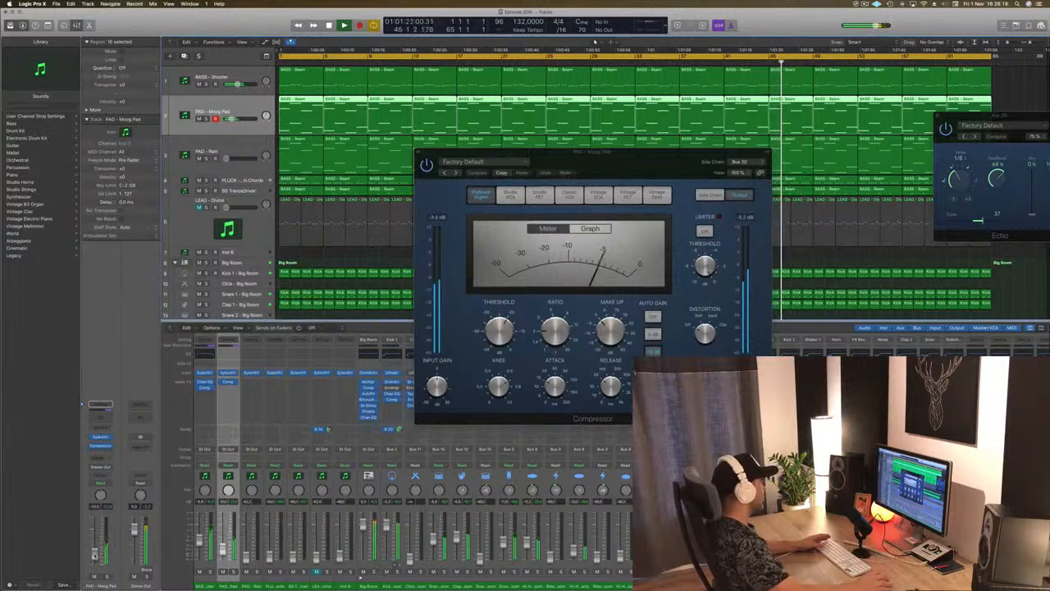
pyautogui.click(100, 419)
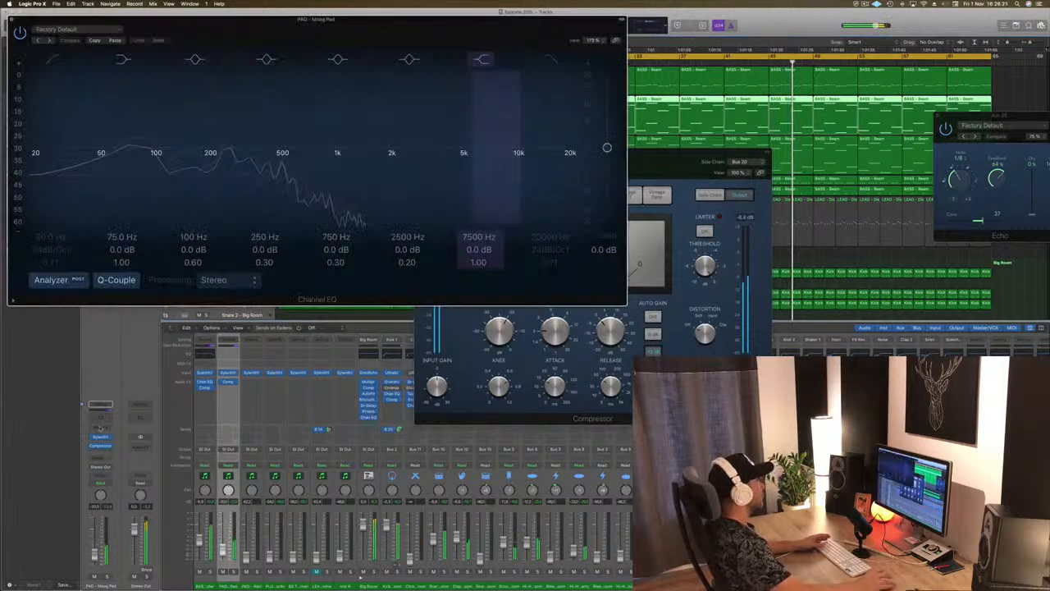
pyautogui.click(189, 4)
pyautogui.moveTo(148, 24); pyautogui.dragTo(258, 44)
pyautogui.moveTo(162, 167); pyautogui.dragTo(279, 181)
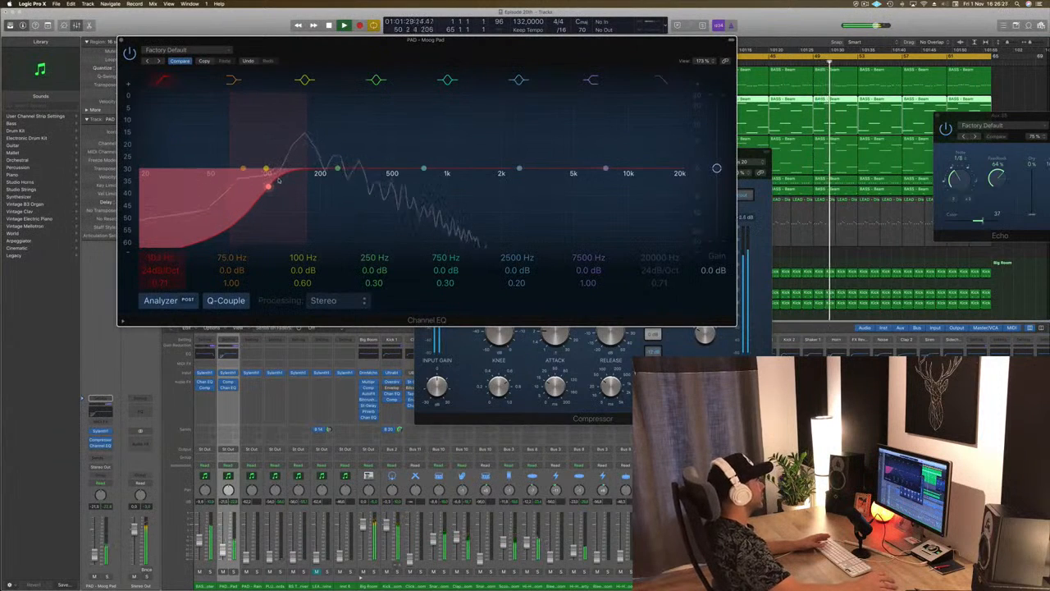
pyautogui.click(122, 40)
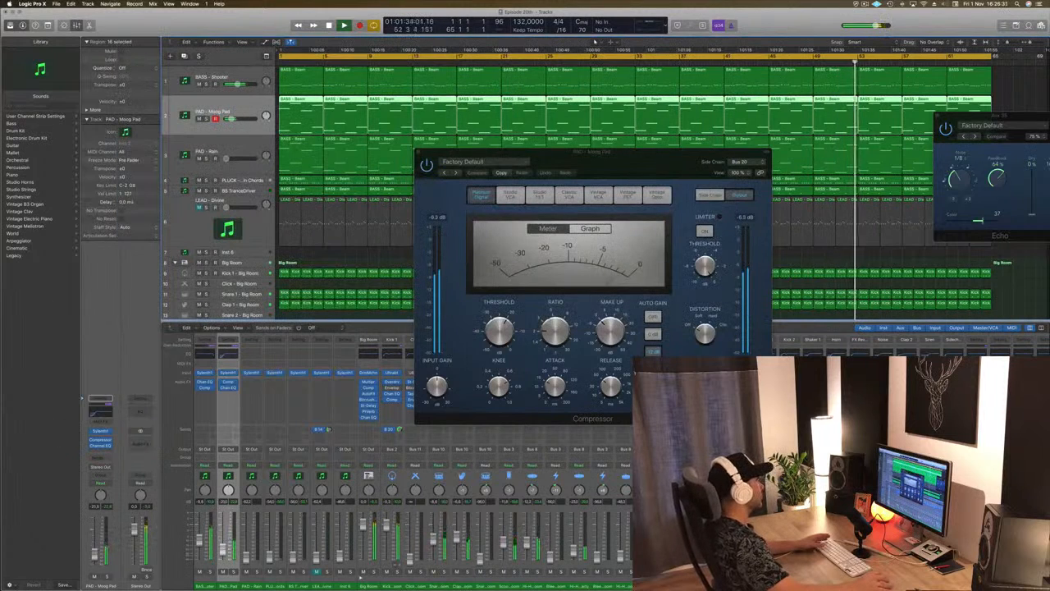
# Step: Raise the filter control cutoff in the PAD - Moog Pad Sylenth1 instrument and close its window
pyautogui.click(104, 433)
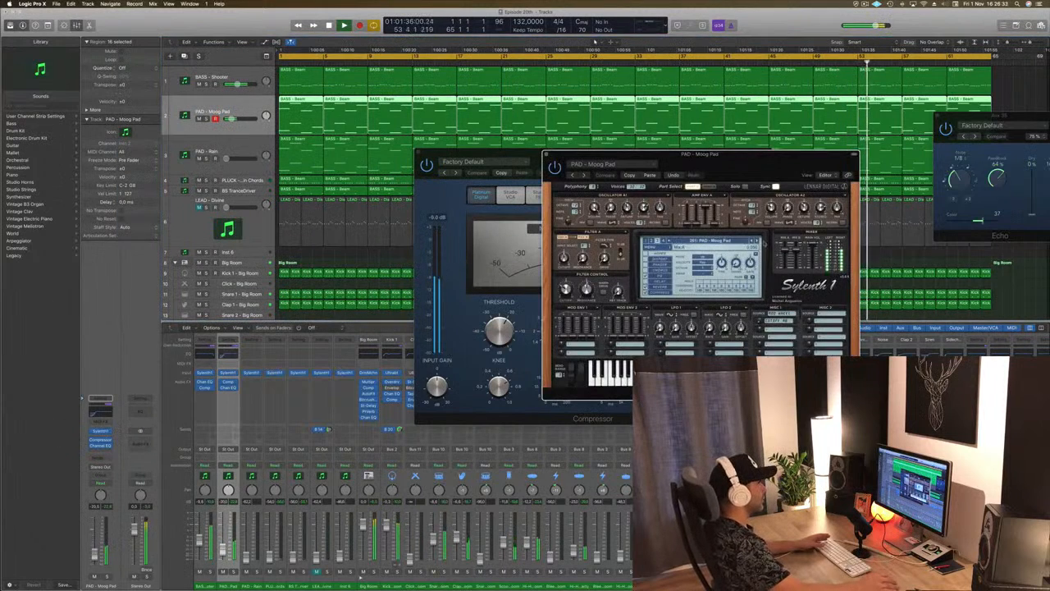
pyautogui.moveTo(564, 289); pyautogui.dragTo(566, 281)
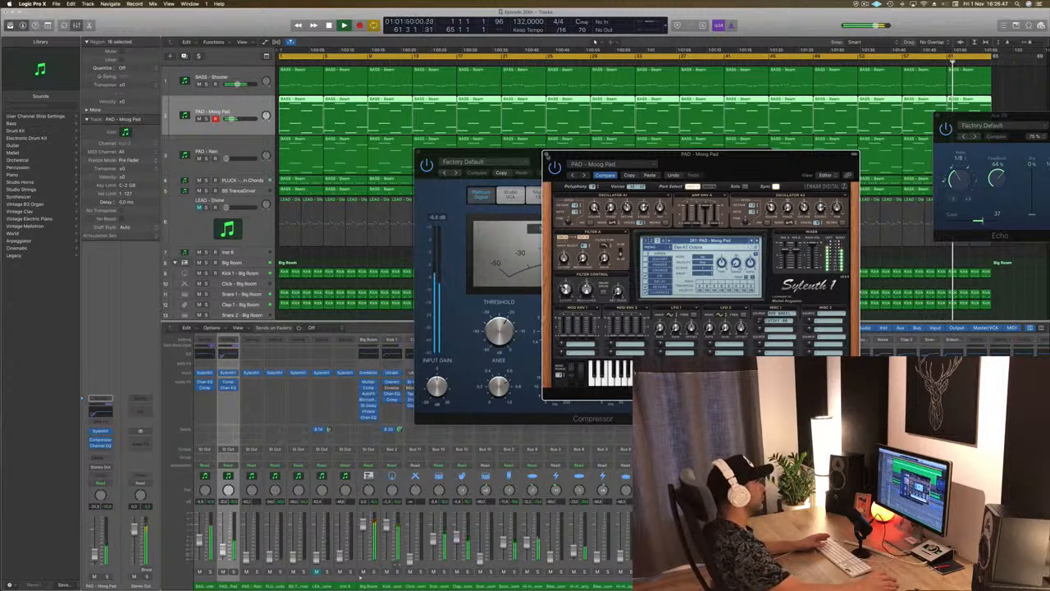
pyautogui.click(547, 155)
# Step: Move the Compressor window clear of the track list and raise the PAD - Rain track volume to about -17 dB
pyautogui.moveTo(588, 173); pyautogui.dragTo(565, 207)
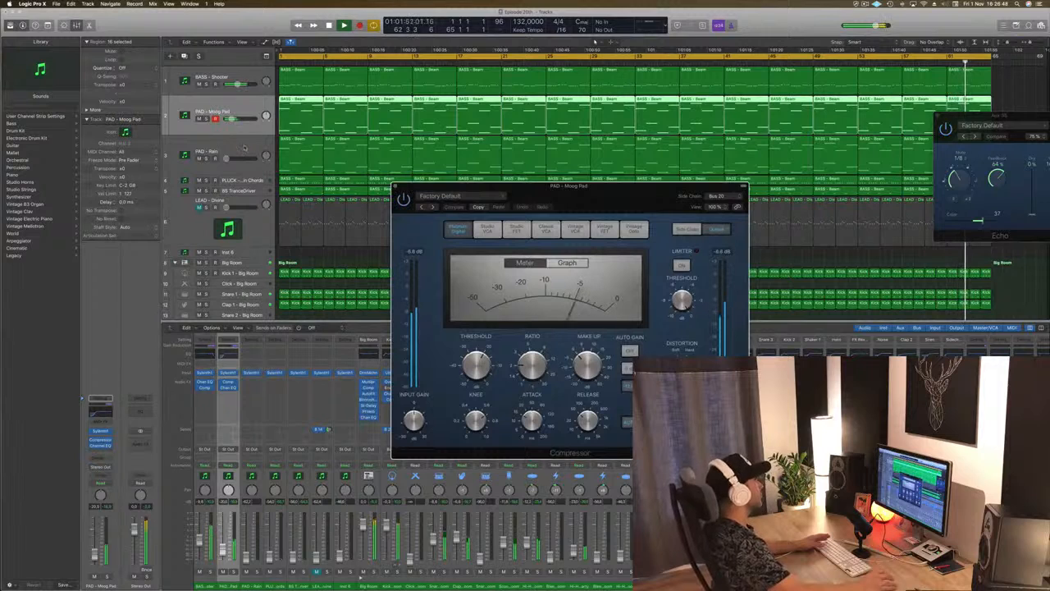
pyautogui.click(244, 149)
pyautogui.moveTo(228, 158); pyautogui.dragTo(233, 157)
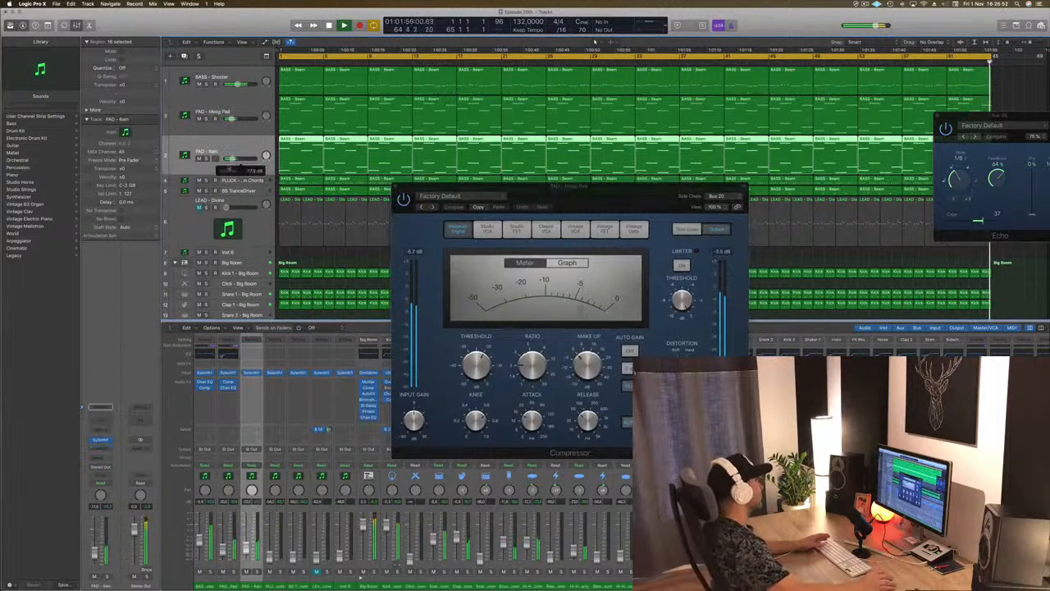
# Step: In the PAD - Moog Pad Compressor, lower the threshold, set the attack to 4.5 ms and switch off automatic release while checking the gain-reduction graph
pyautogui.click(227, 116)
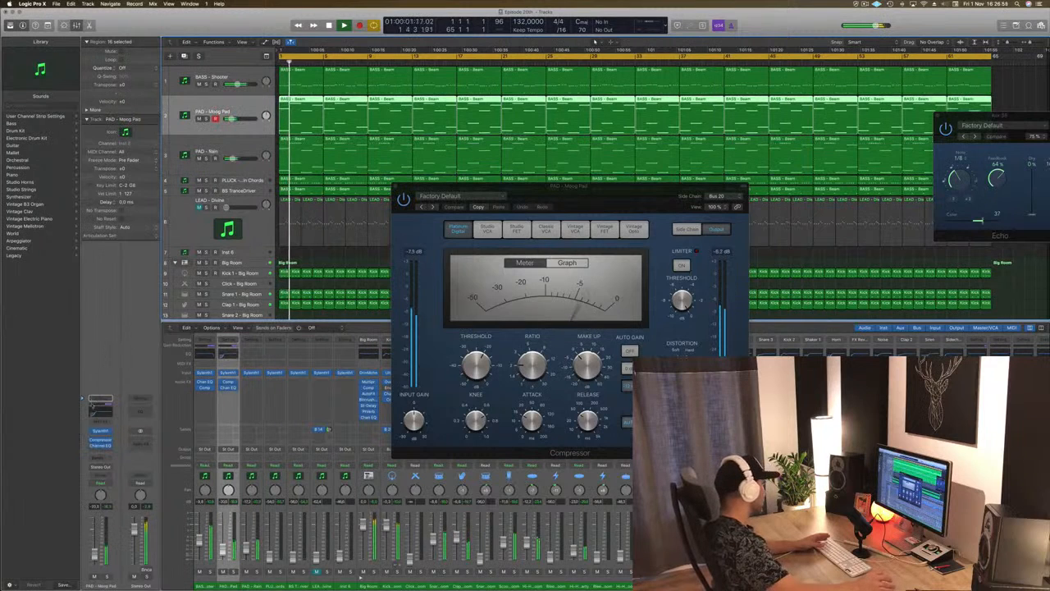
pyautogui.click(100, 440)
pyautogui.click(100, 440)
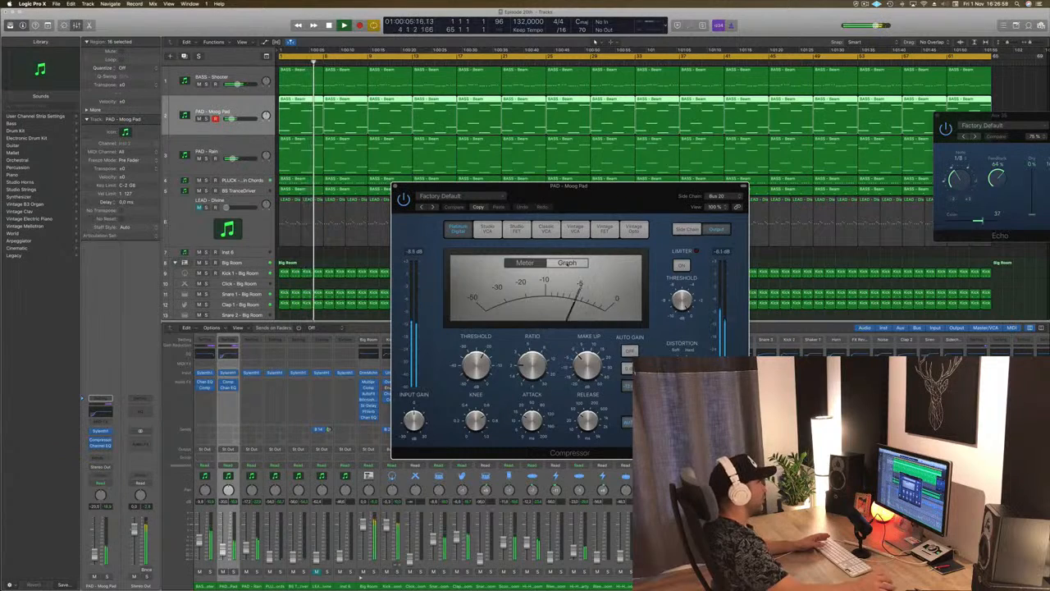
pyautogui.click(583, 261)
pyautogui.moveTo(532, 366); pyautogui.dragTo(481, 374)
pyautogui.click(628, 420)
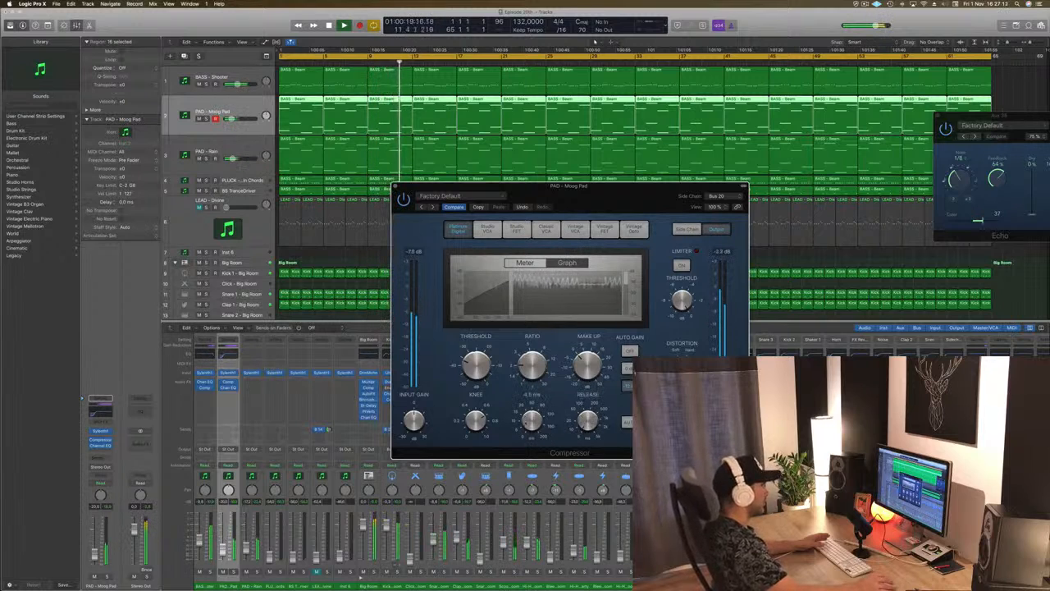
pyautogui.click(525, 264)
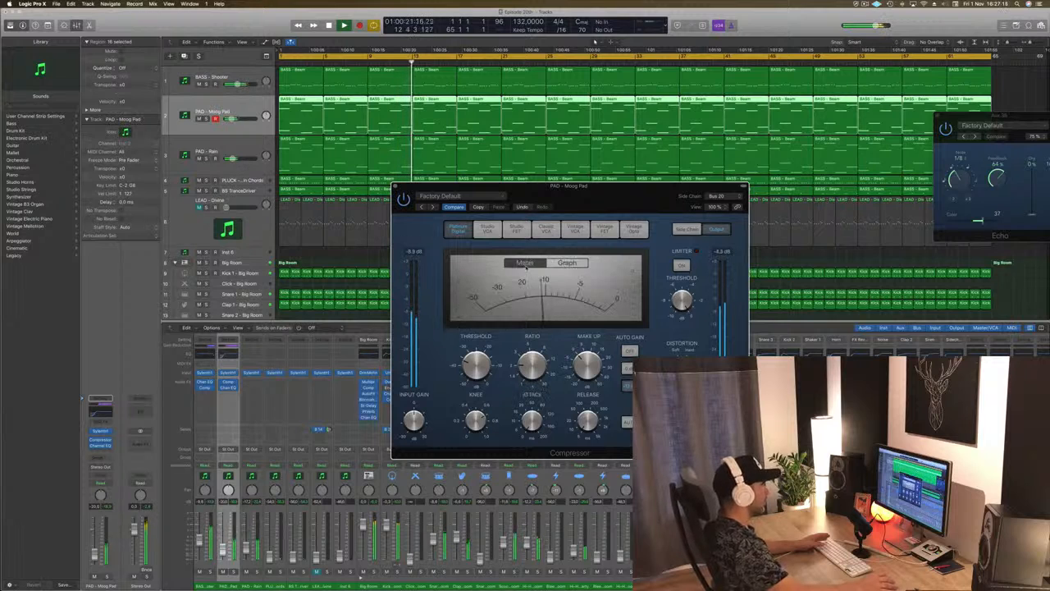
pyautogui.click(525, 262)
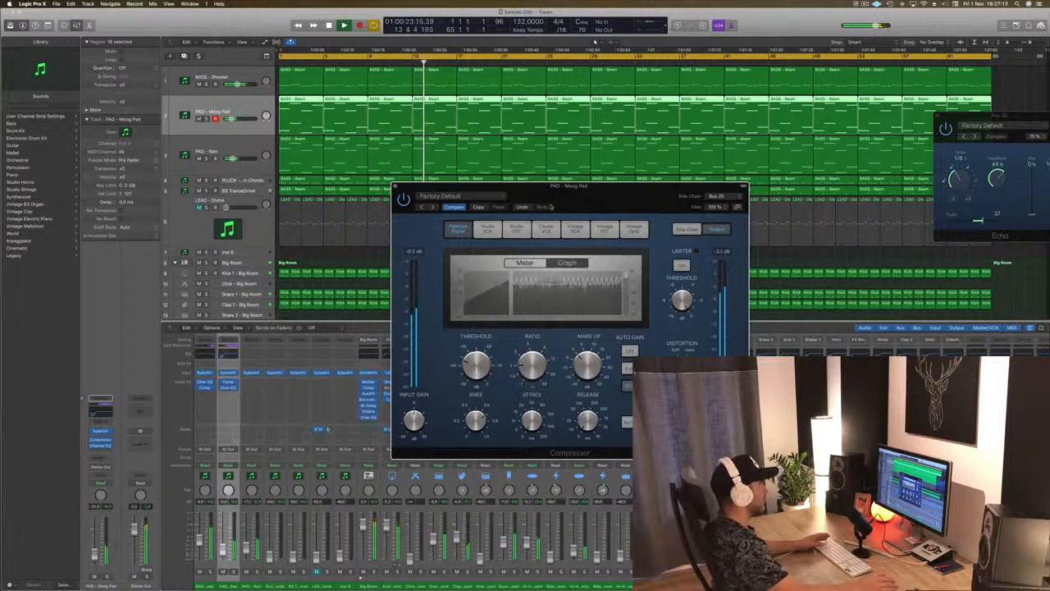
pyautogui.click(397, 186)
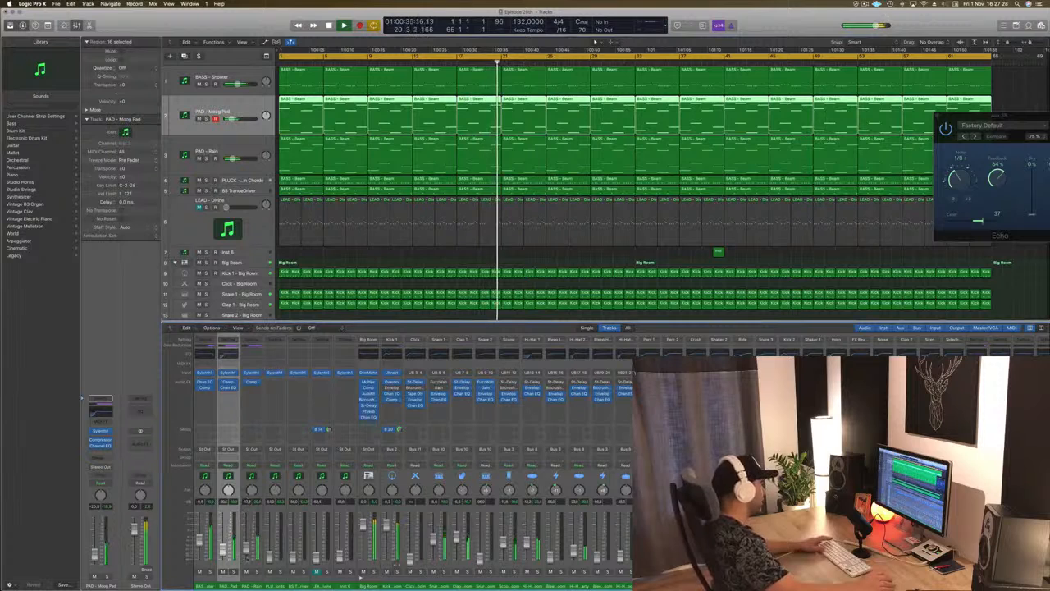
# Step: Check the Compressor on the PAD - Rain track and adjust the filter control cutoff in its Sylenth1 instrument
pyautogui.press('Down')
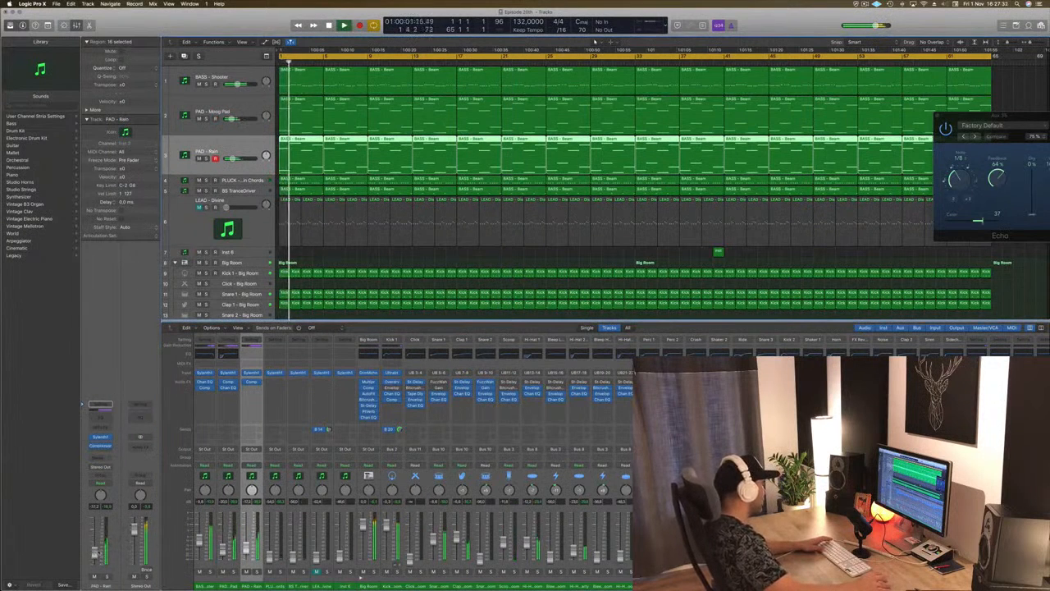
pyautogui.click(251, 382)
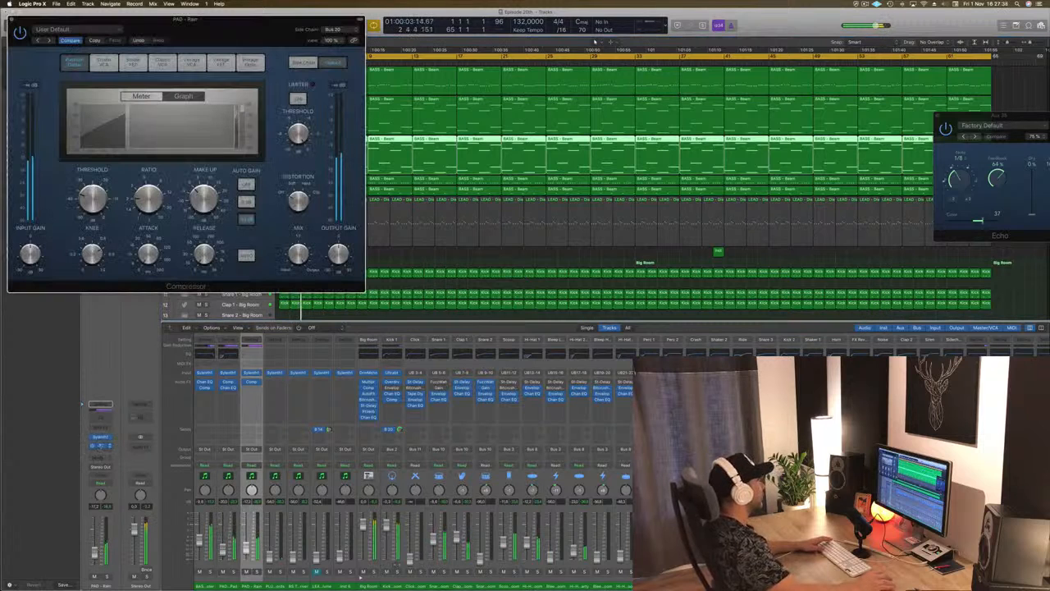
pyautogui.moveTo(171, 21); pyautogui.dragTo(827, 114)
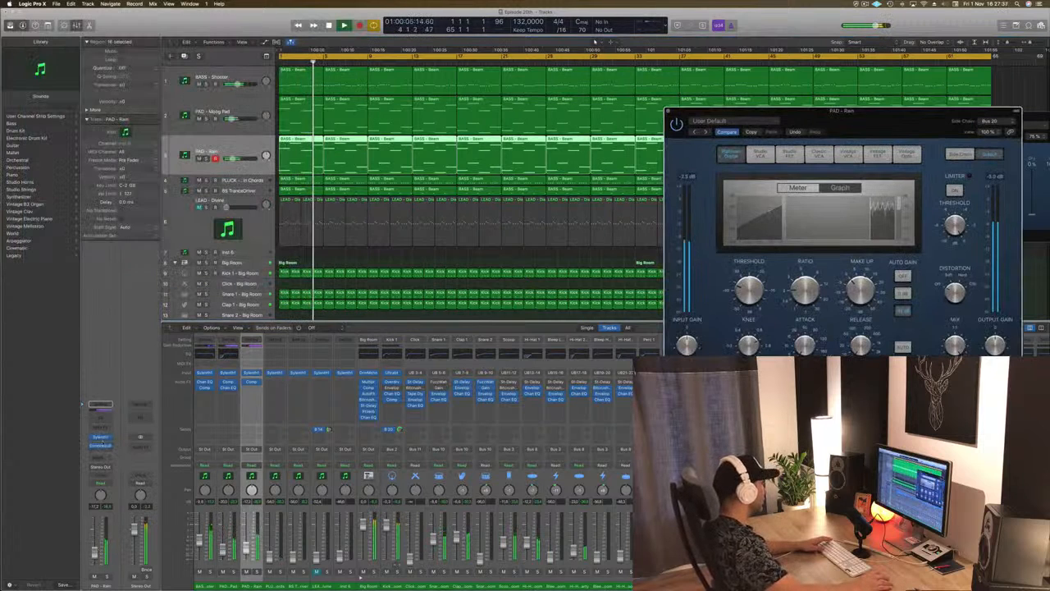
pyautogui.click(100, 437)
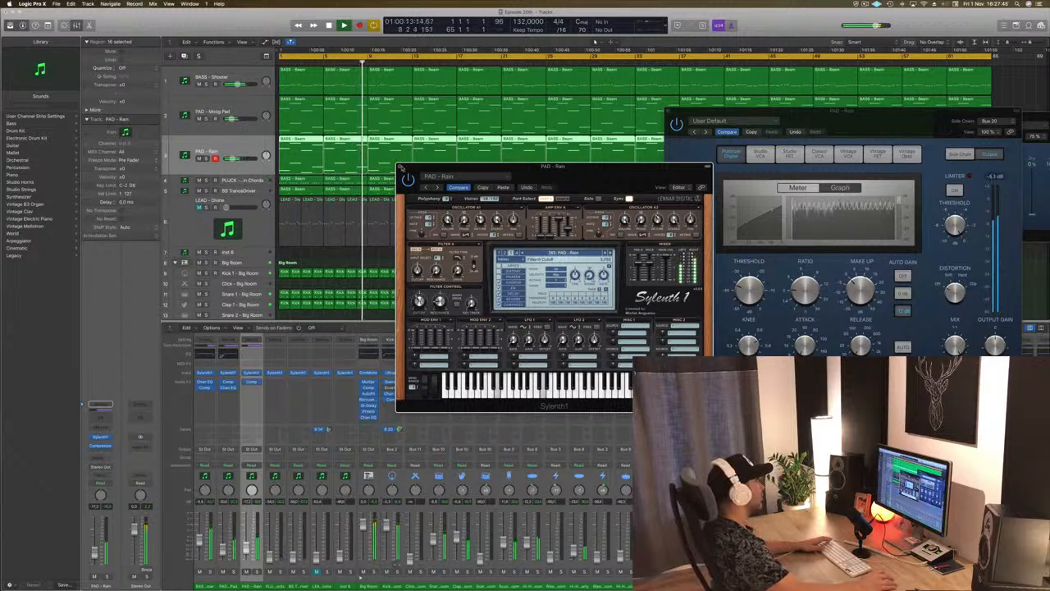
pyautogui.click(400, 168)
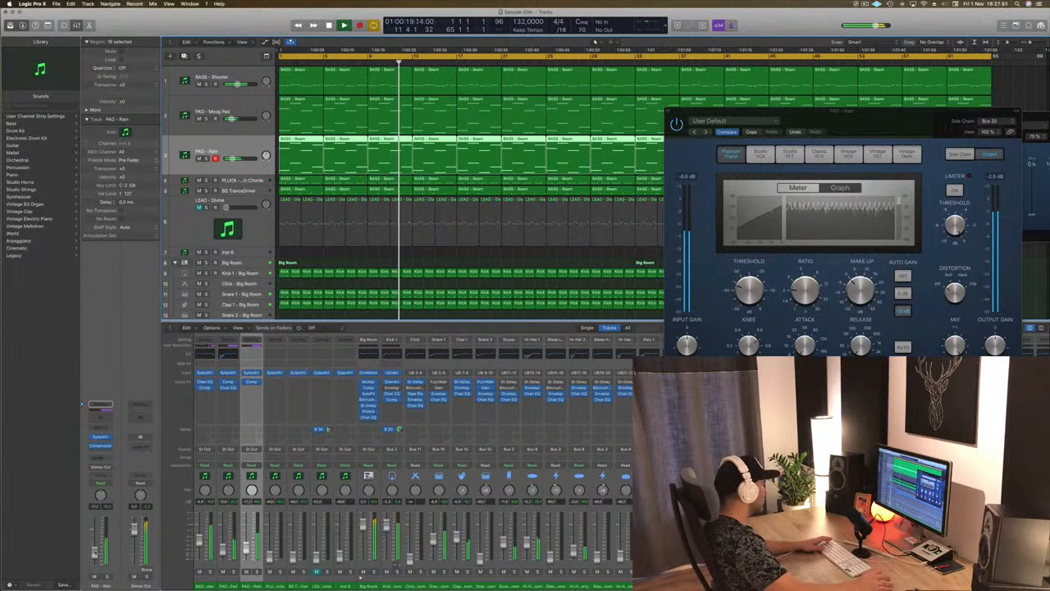
# Step: Add a Channel EQ to the PAD - Rain track with a low cut at about 110 Hz and close the EQ
pyautogui.click(104, 420)
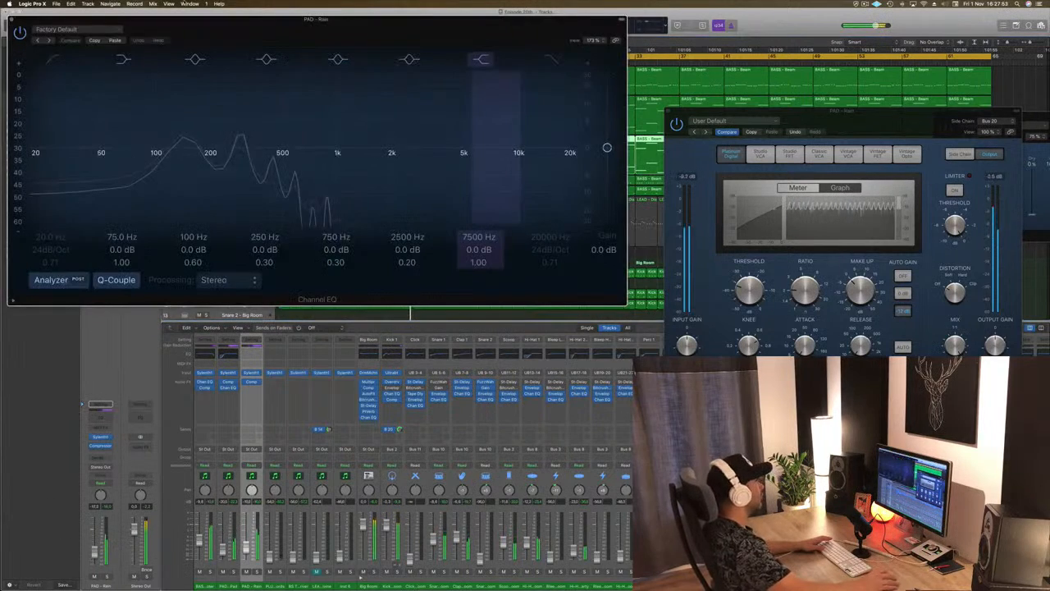
pyautogui.click(52, 59)
pyautogui.moveTo(54, 147); pyautogui.dragTo(190, 146)
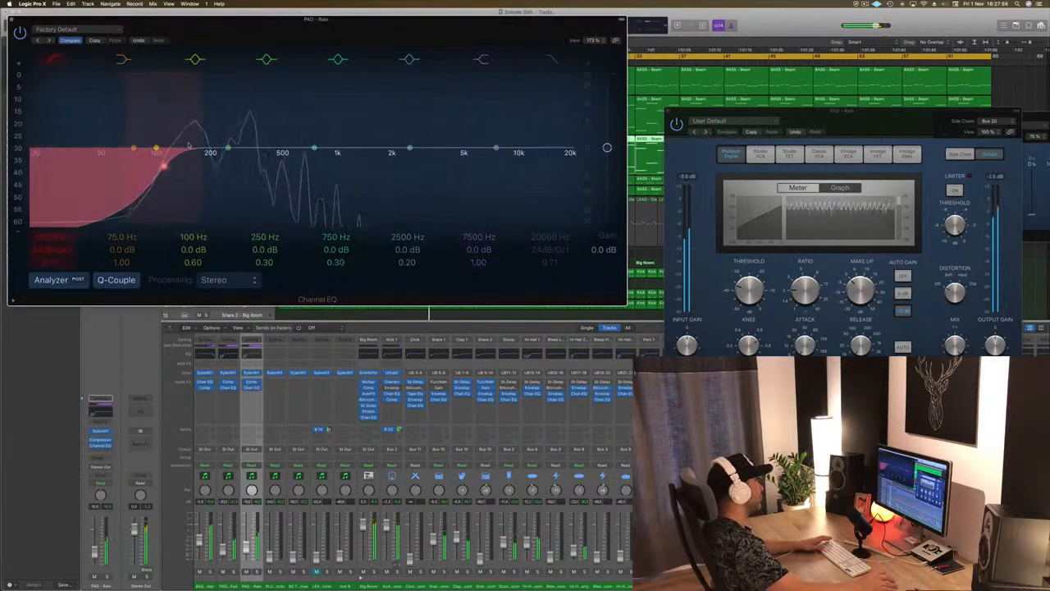
pyautogui.click(11, 21)
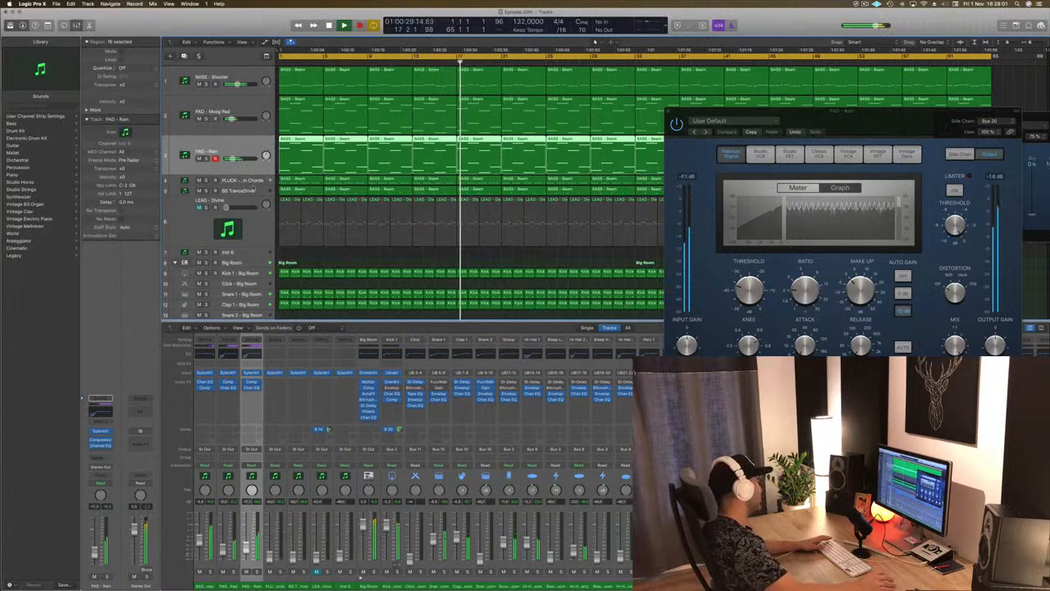
# Step: Add a Channel EQ to the PLUCK chords track with a 114 Hz low cut and a -3 dB dip at 1000 Hz with Q 1.00
pyautogui.click(251, 182)
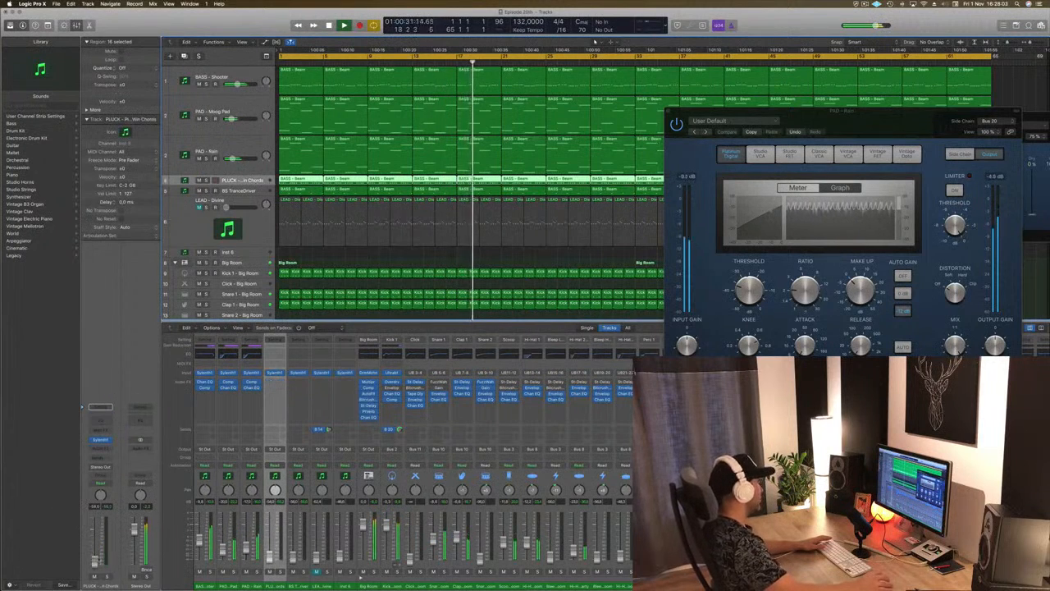
pyautogui.click(99, 422)
pyautogui.click(53, 60)
pyautogui.moveTo(40, 164); pyautogui.dragTo(170, 167)
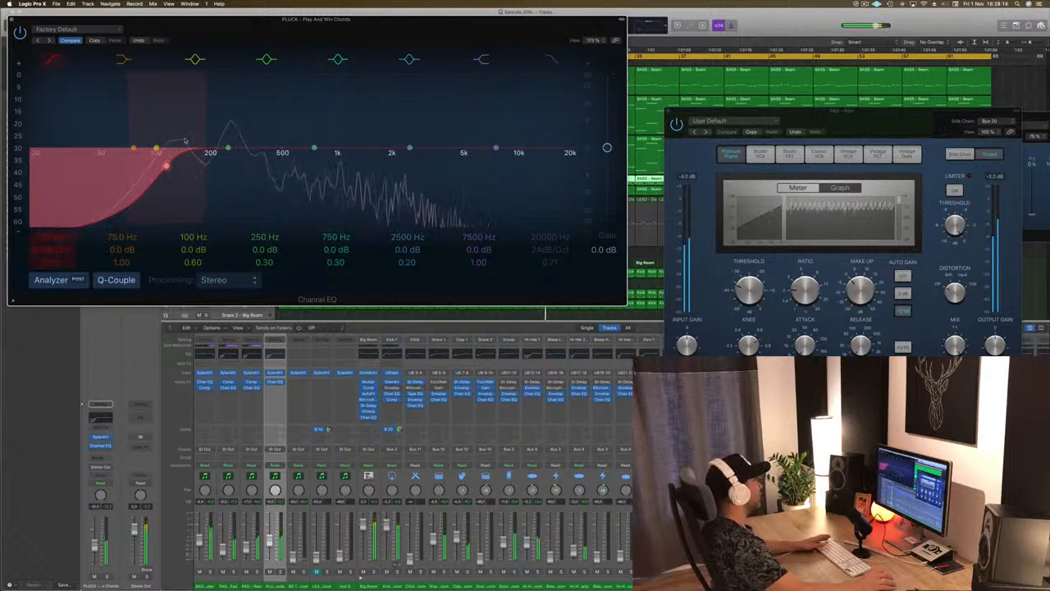
pyautogui.moveTo(410, 148); pyautogui.dragTo(337, 167)
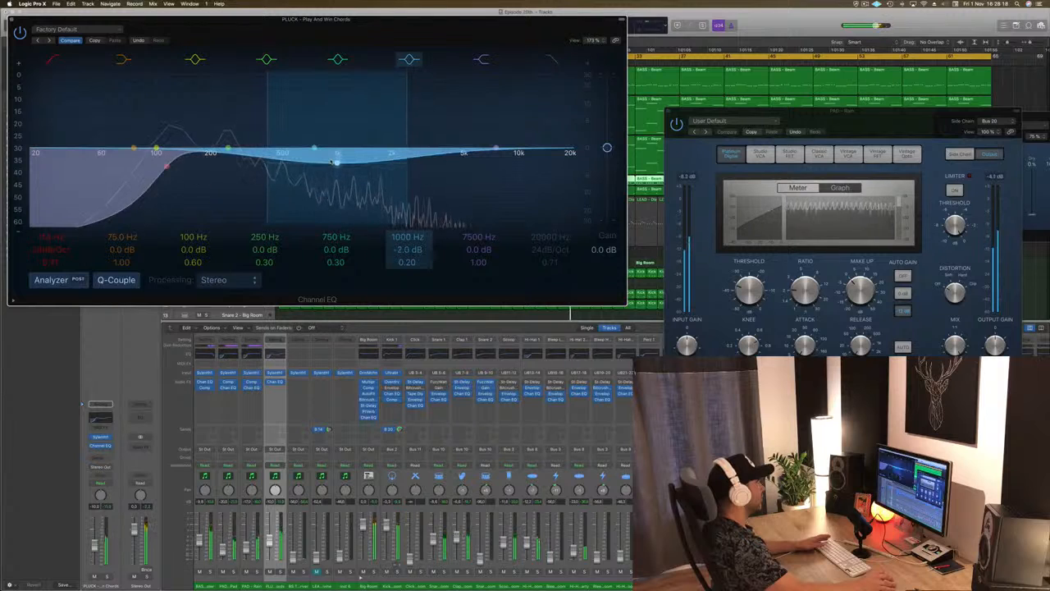
pyautogui.moveTo(408, 250)
pyautogui.mouseDown()
pyautogui.moveTo(407, 231)
pyautogui.moveTo(408, 268)
pyautogui.mouseUp()
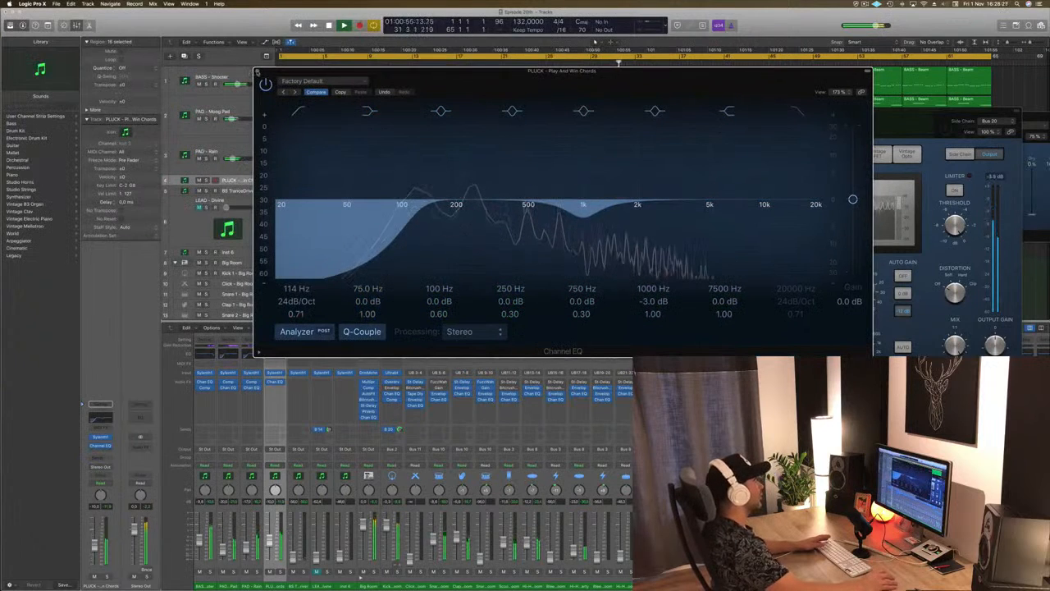
pyautogui.click(256, 71)
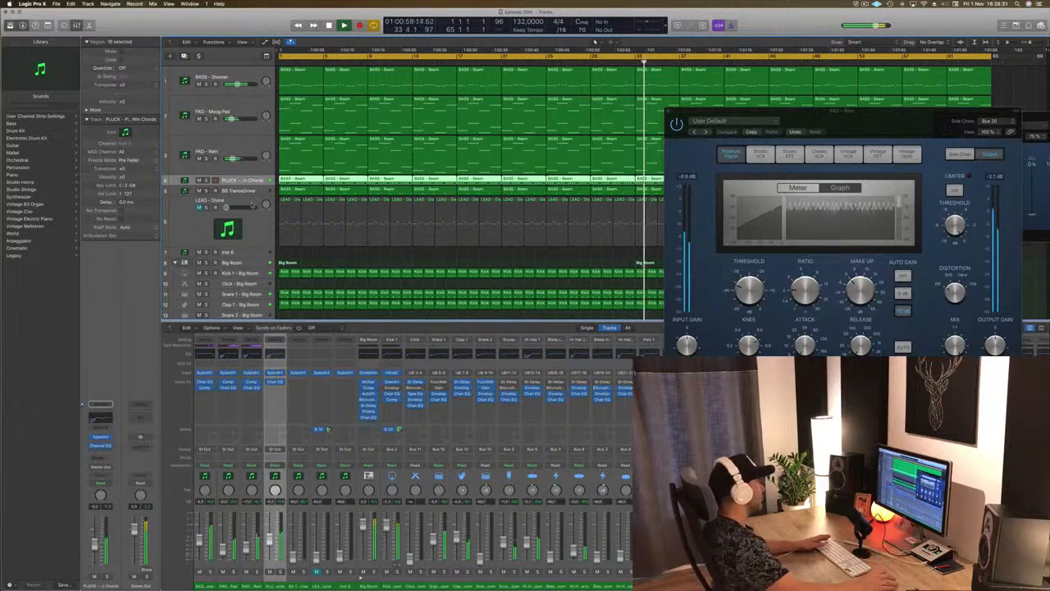
# Step: Raise the BS TranceDriver track volume to about -7.4 dB and browse the buses available for a send
pyautogui.click(256, 191)
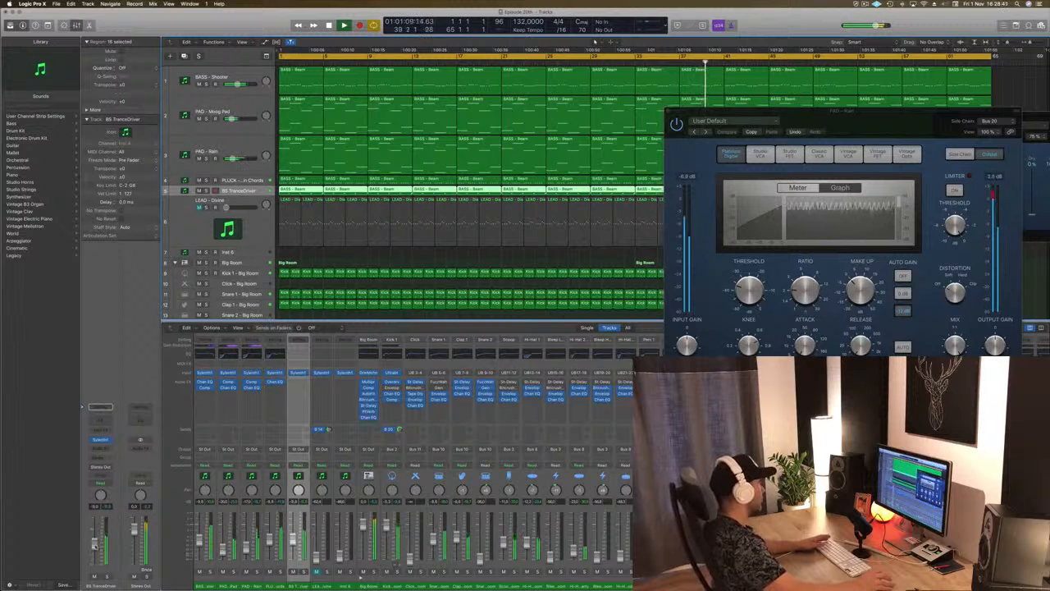
pyautogui.click(100, 459)
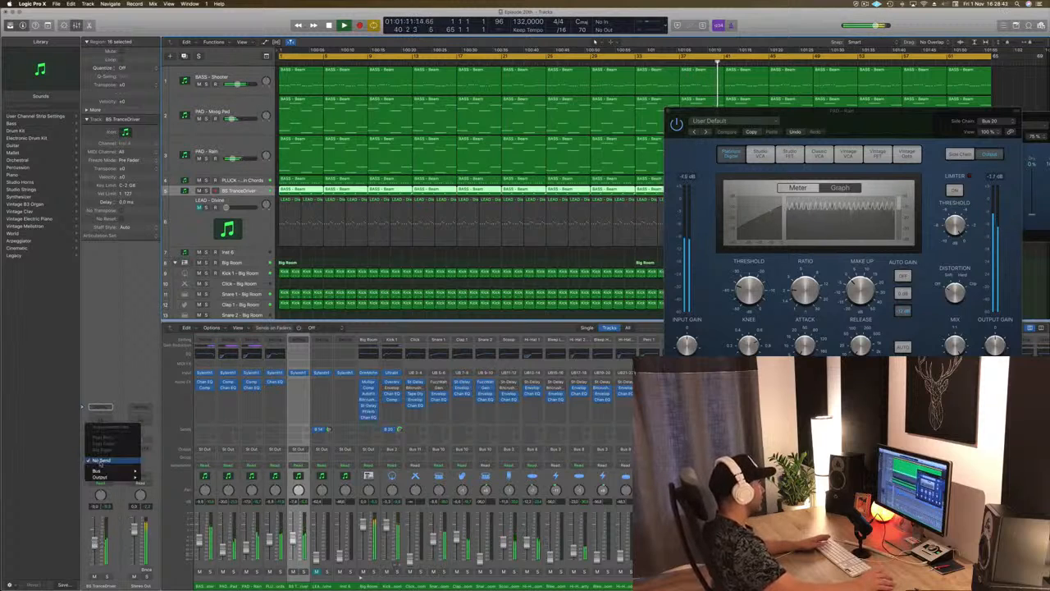
pyautogui.moveTo(108, 472)
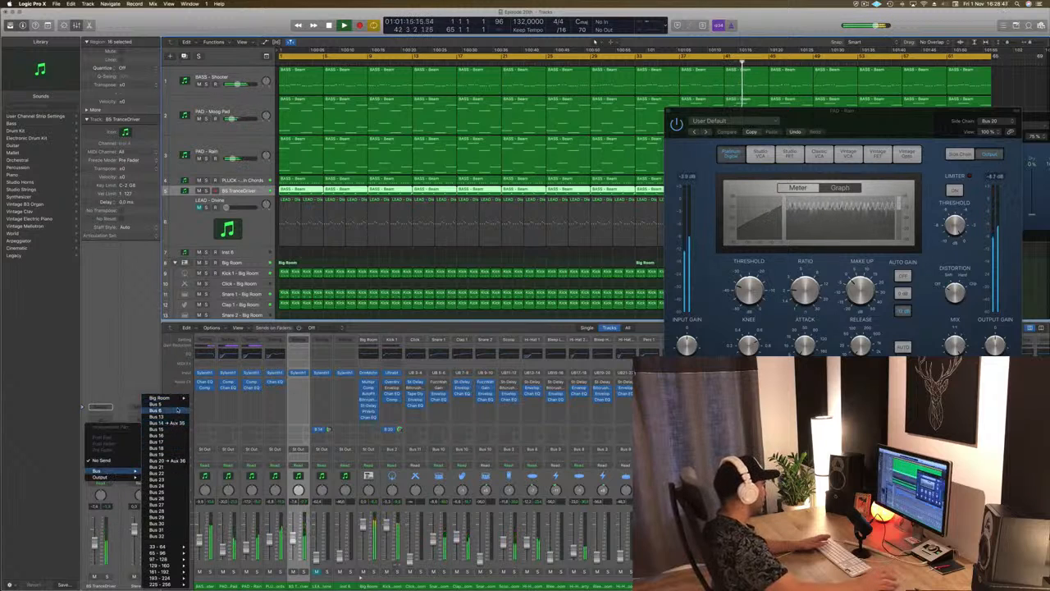
pyautogui.moveTo(178, 397)
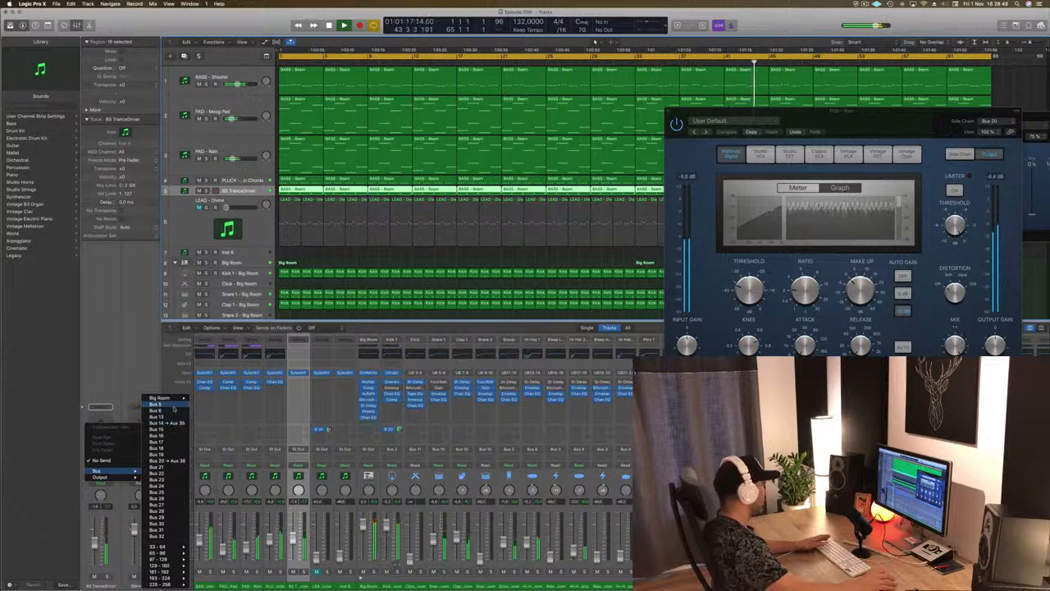
pyautogui.click(99, 344)
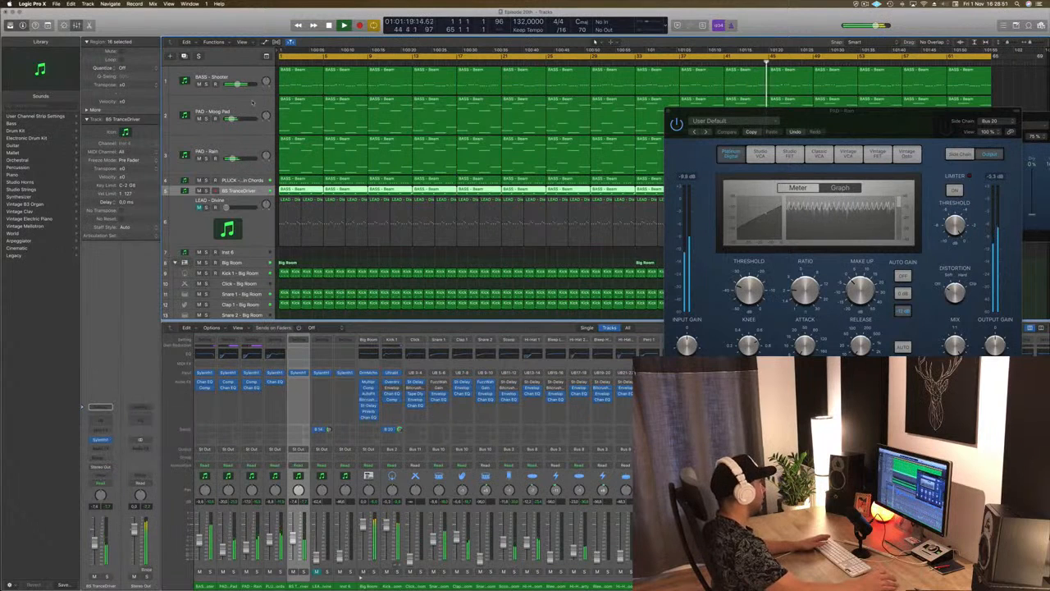
# Step: Check the send on the LEAD - Divine track, add a Bus 14 send to the BS TranceDriver track and adjust its send level
pyautogui.click(252, 235)
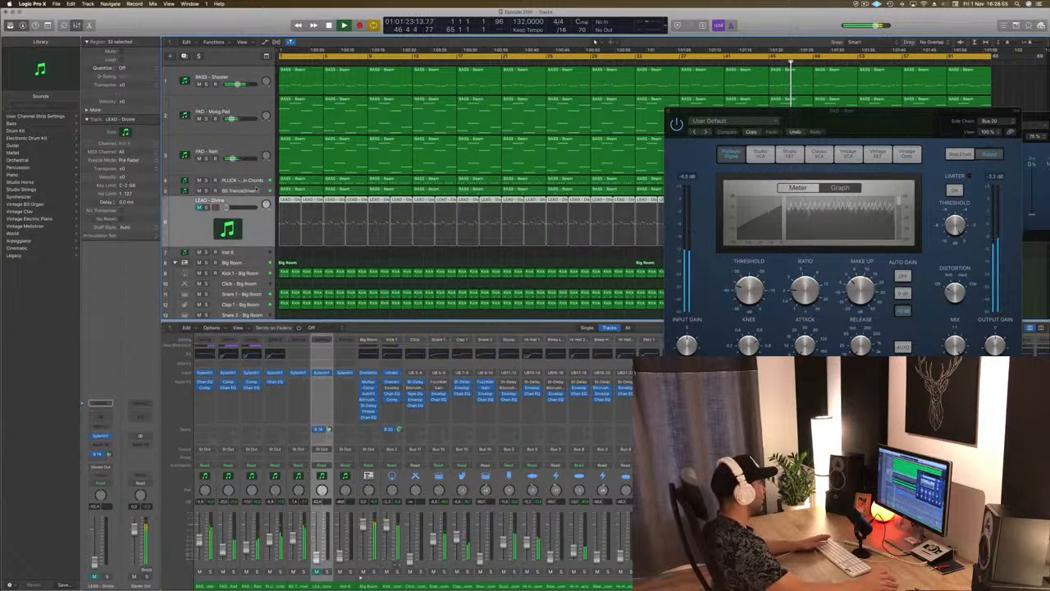
pyautogui.click(256, 190)
pyautogui.click(100, 458)
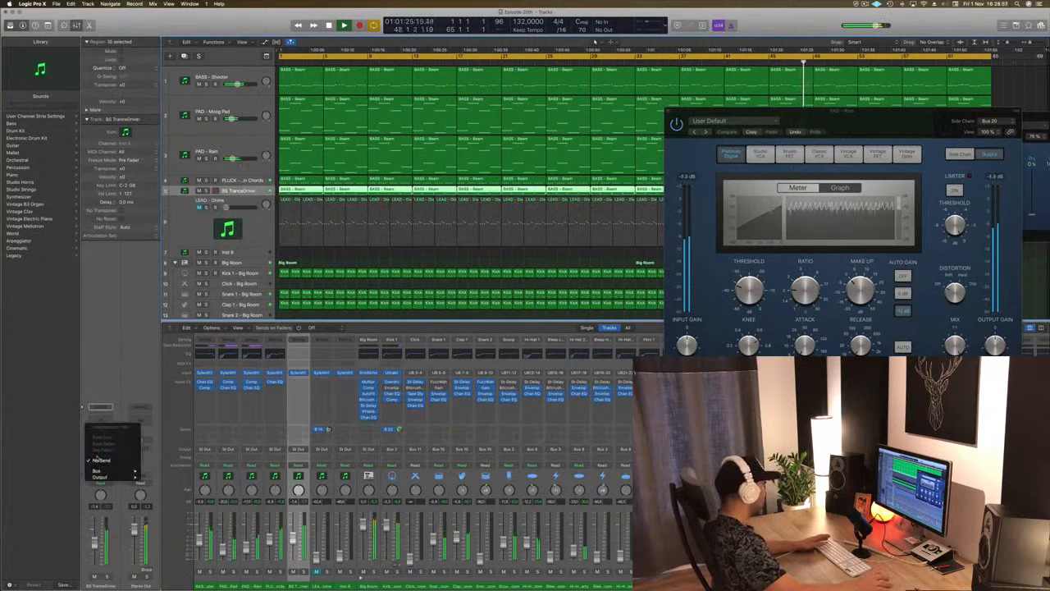
pyautogui.moveTo(104, 472)
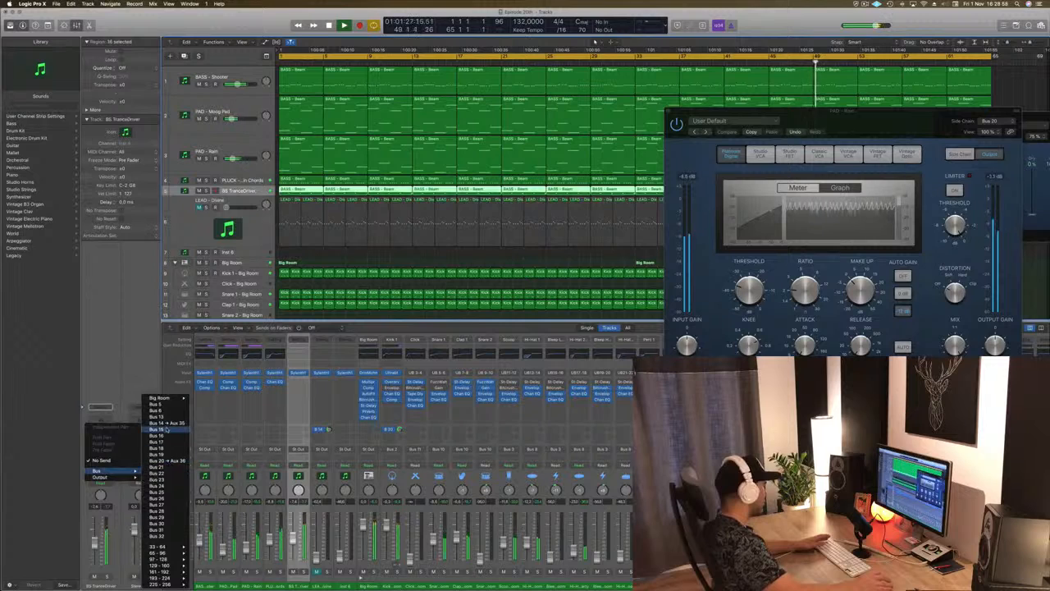
pyautogui.click(167, 423)
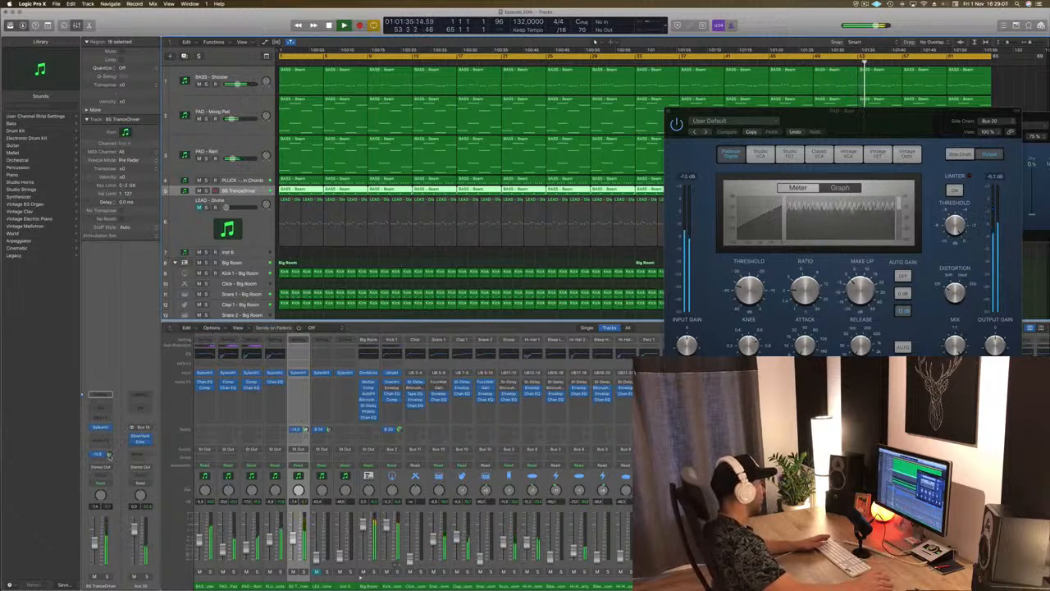
pyautogui.doubleClick(109, 456)
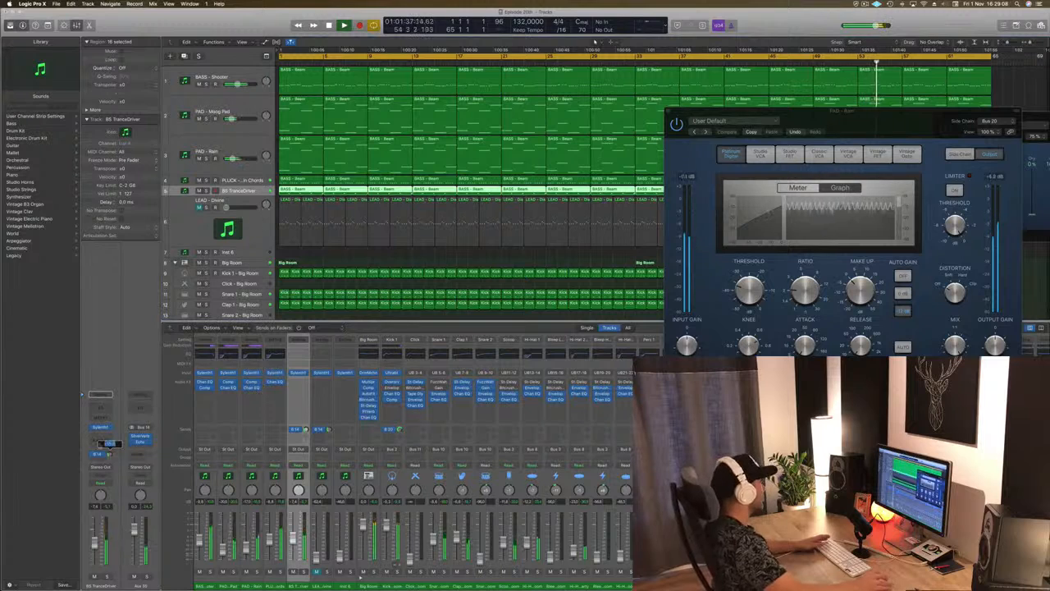
# Step: Add a Channel EQ to the Aux 35 return with a low cut slightly above 200 Hz and close the EQ
pyautogui.click(139, 409)
pyautogui.click(52, 59)
pyautogui.moveTo(63, 155); pyautogui.dragTo(258, 160)
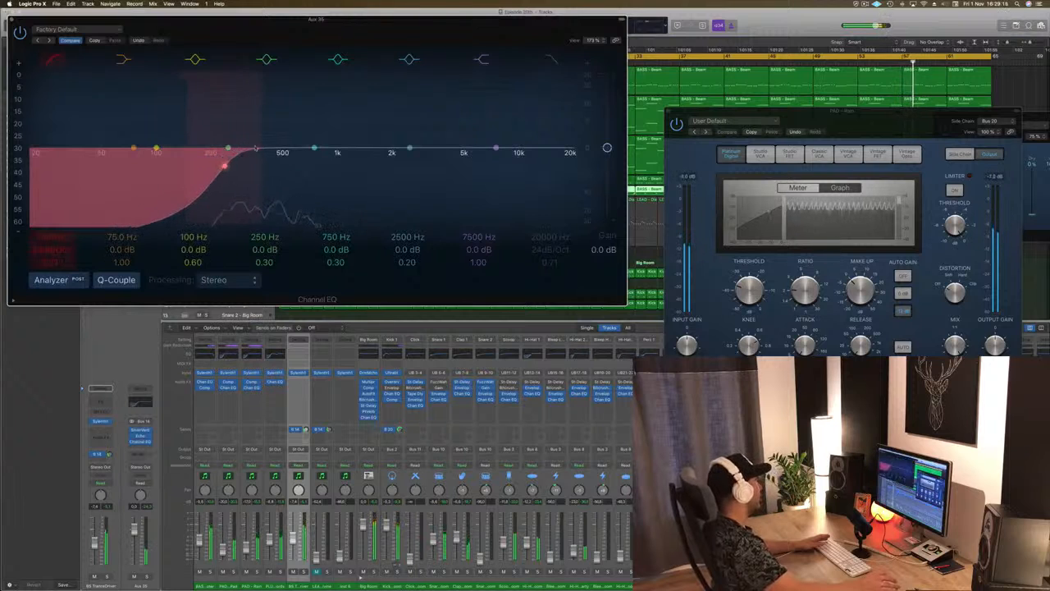
pyautogui.click(11, 20)
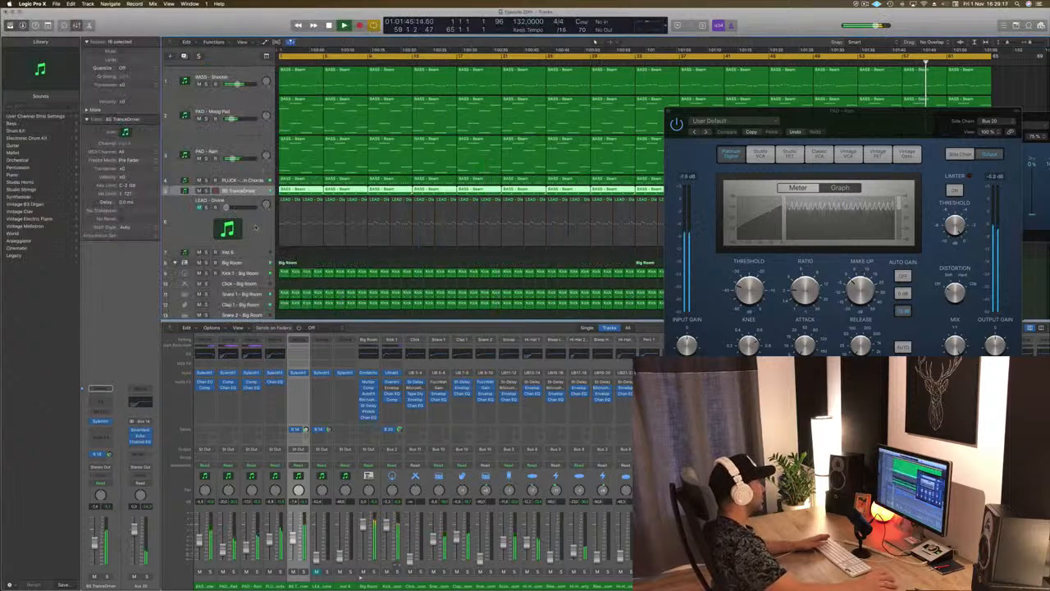
# Step: Unmute the LEAD - Divine track and raise its volume to about -16 dB
pyautogui.click(257, 228)
pyautogui.scroll(-5, 325, 259)
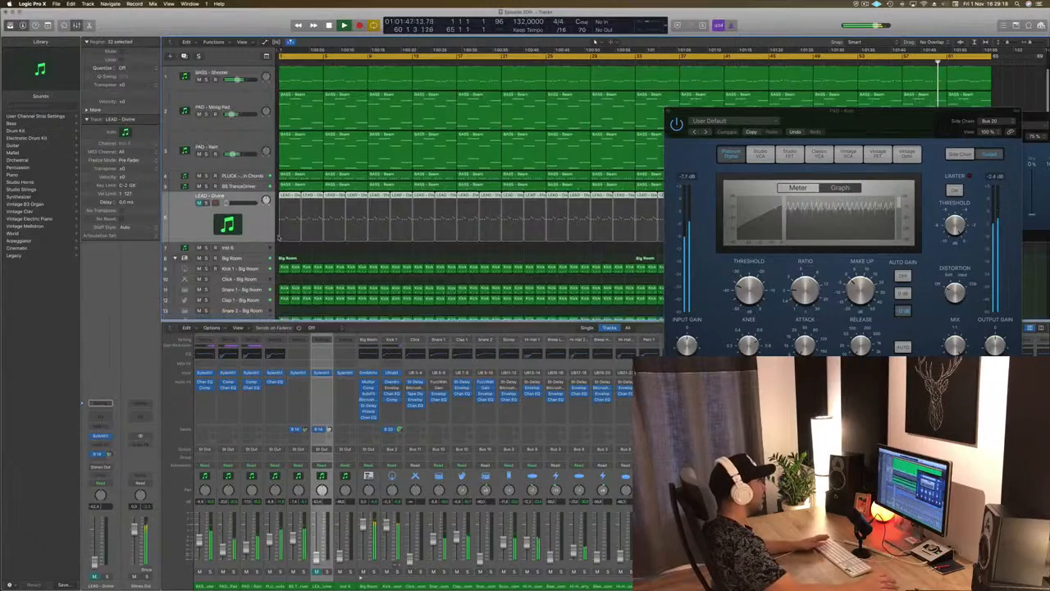
pyautogui.scroll(5, 326, 259)
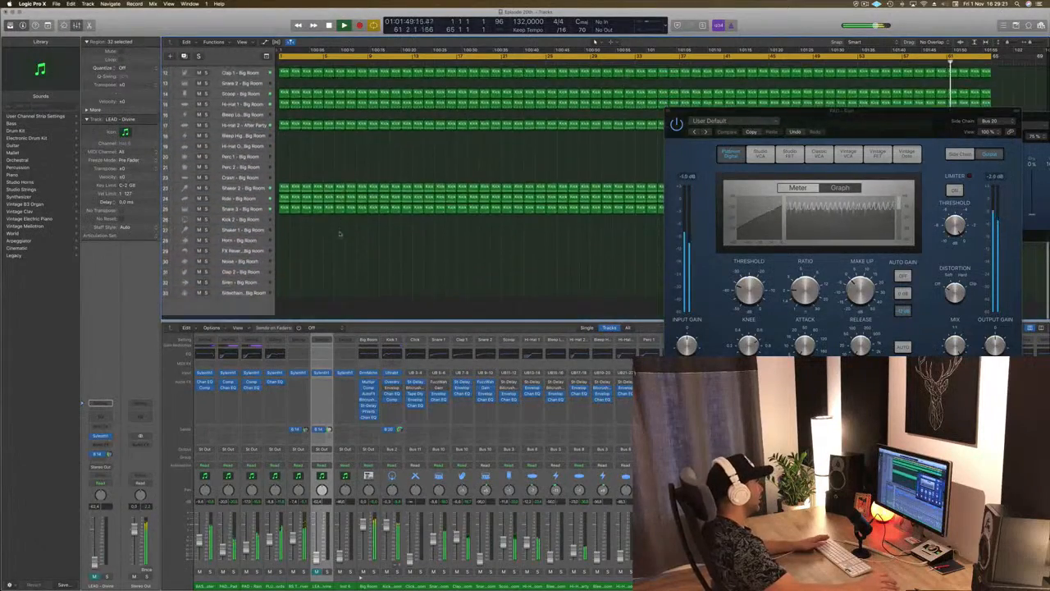
pyautogui.scroll(-1, 339, 234)
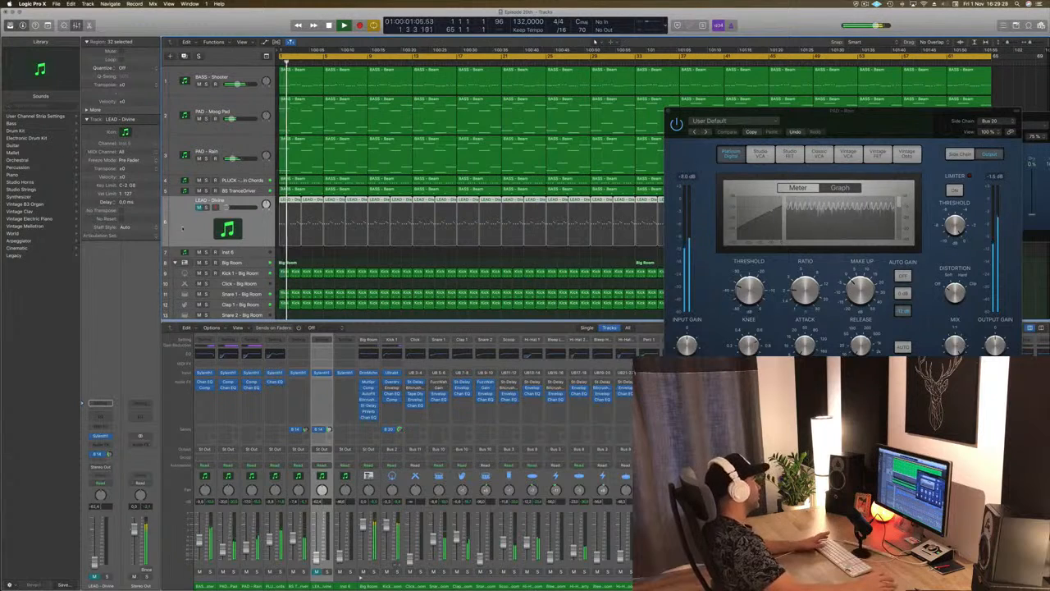
pyautogui.click(199, 208)
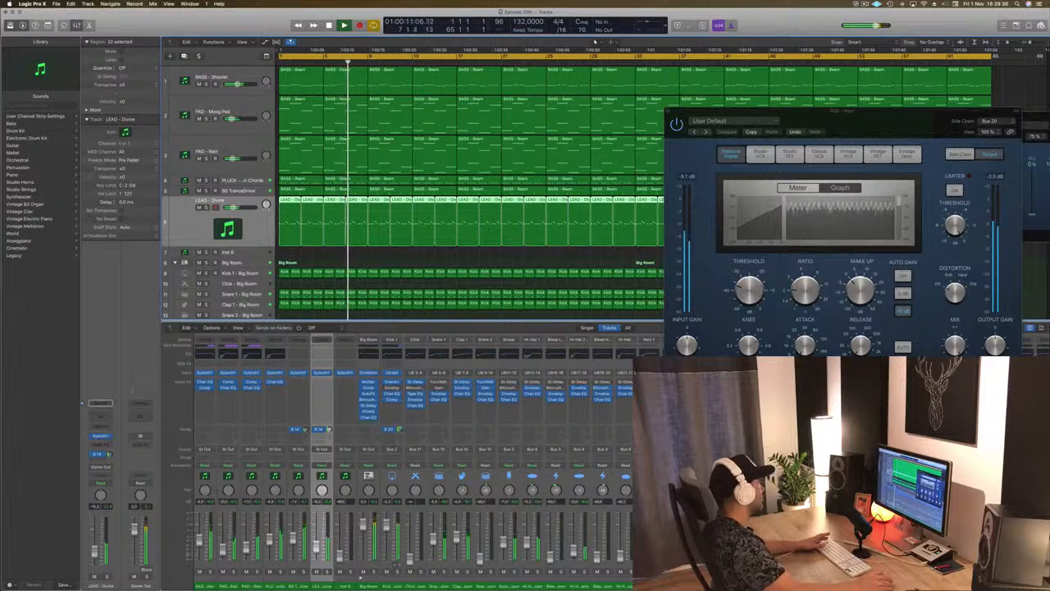
# Step: Add a Compressor to the LEAD - Divine track side-chained to Bus 20, adjust its threshold and return playback to the start
pyautogui.click(100, 444)
pyautogui.moveTo(105, 470)
pyautogui.click(162, 470)
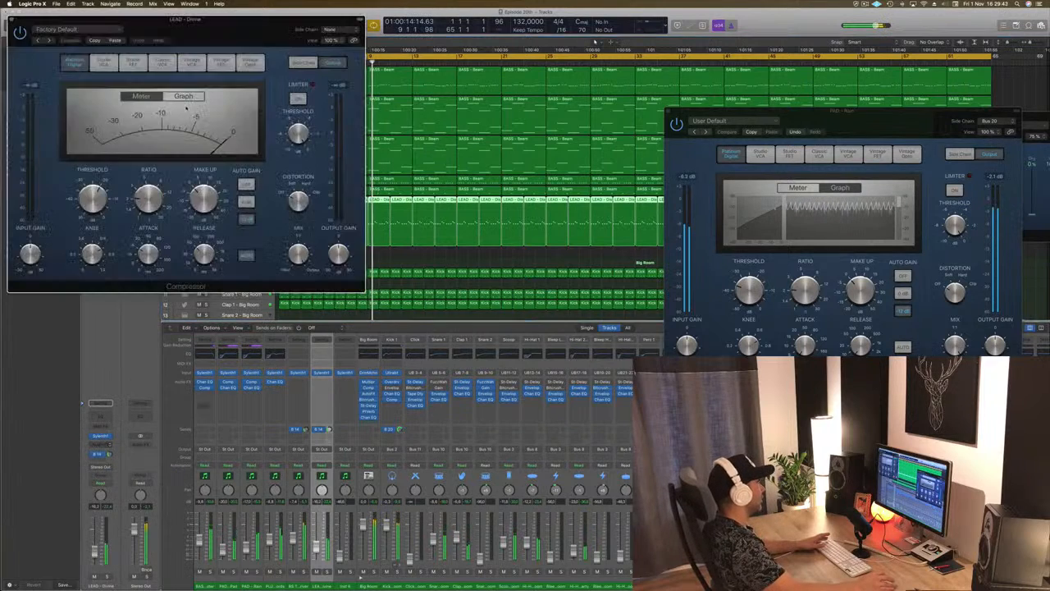
pyautogui.click(584, 73)
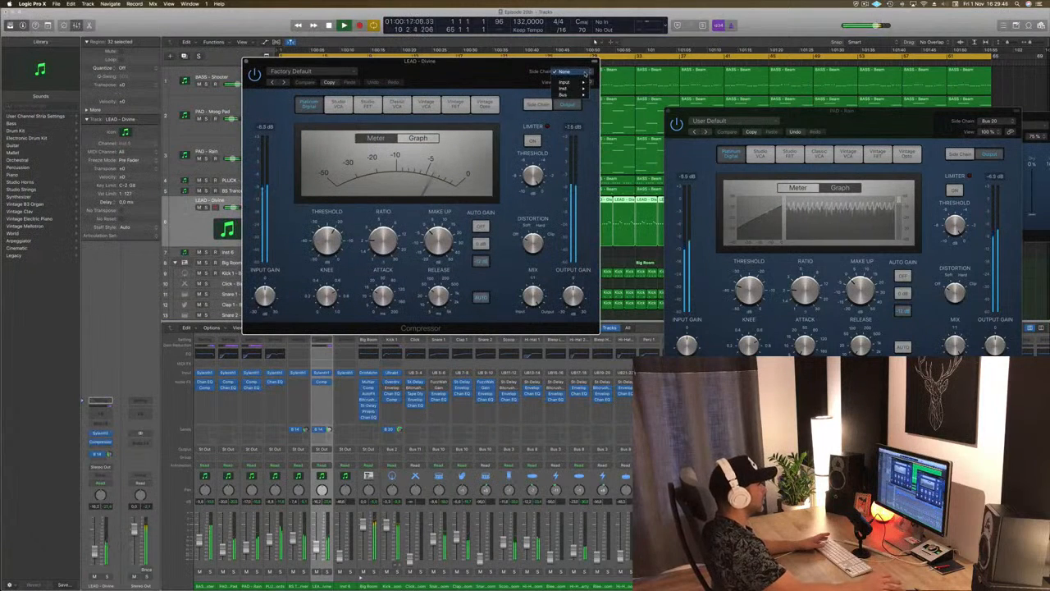
pyautogui.moveTo(581, 95)
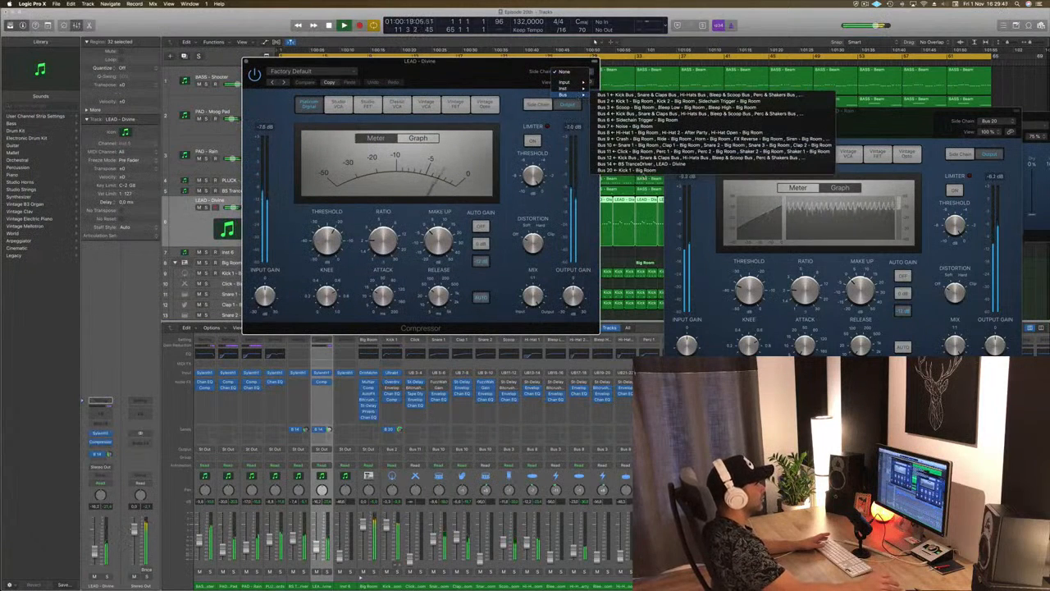
pyautogui.click(632, 170)
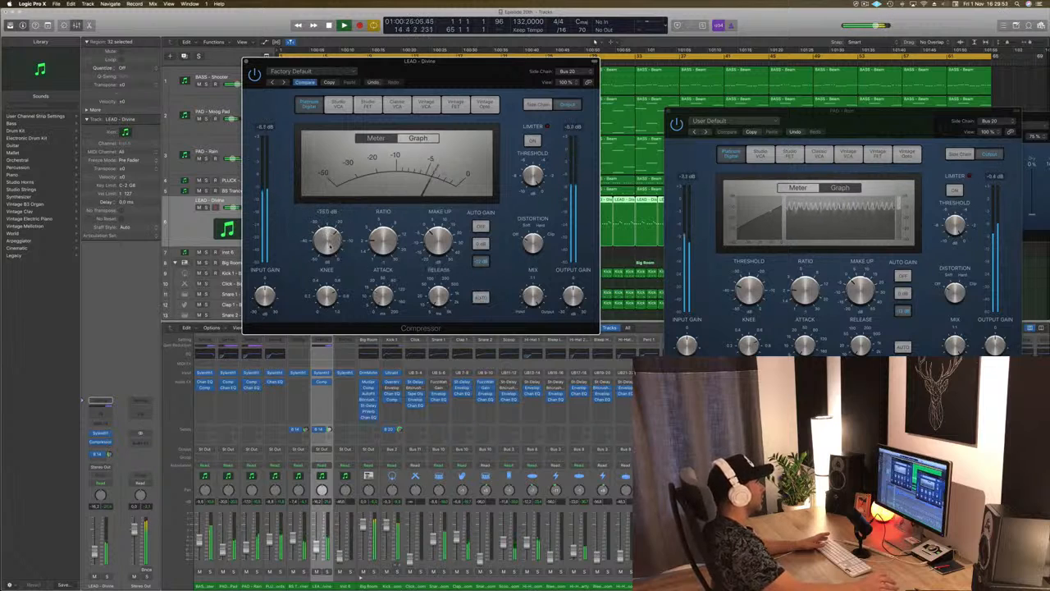
pyautogui.click(246, 61)
pyautogui.press('Return')
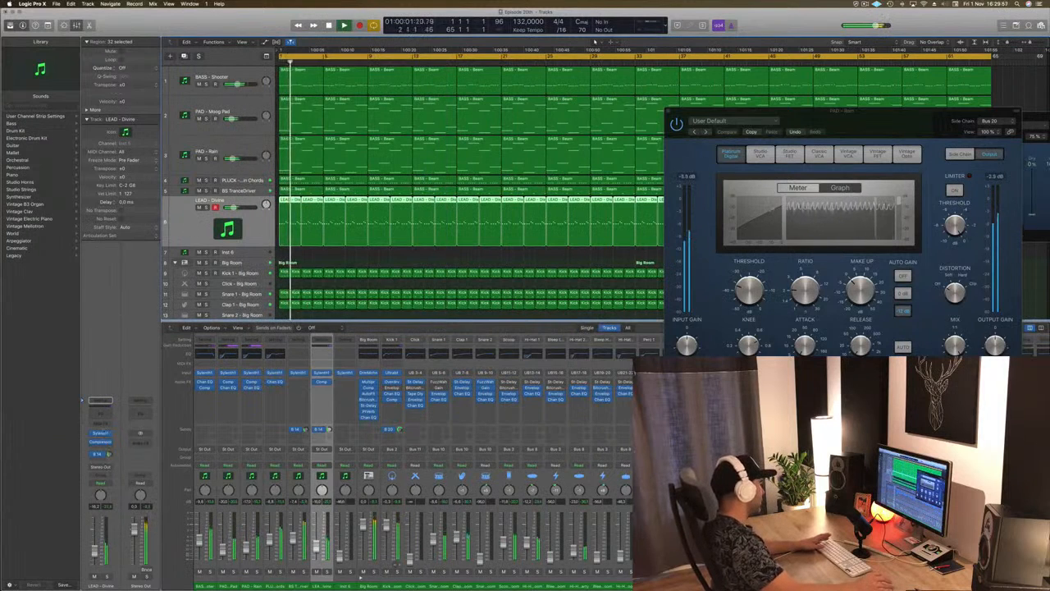
# Step: Add a Channel EQ to the LEAD - Divine track with a low cut at about 530 Hz
pyautogui.click(102, 416)
pyautogui.moveTo(175, 22); pyautogui.dragTo(260, 58)
pyautogui.click(135, 98)
pyautogui.moveTo(124, 168); pyautogui.dragTo(404, 187)
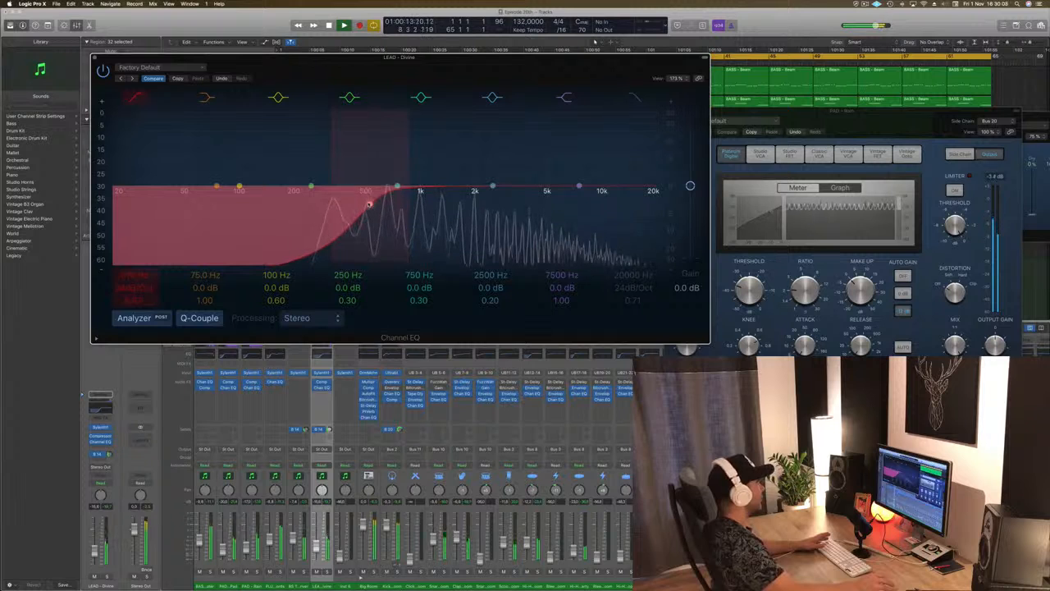
# Step: Add a +4.0 dB high shelf at 3000 Hz and a 15800 Hz high cut to the LEAD - Divine EQ, and replay from the start
pyautogui.moveTo(580, 187); pyautogui.dragTo(487, 174)
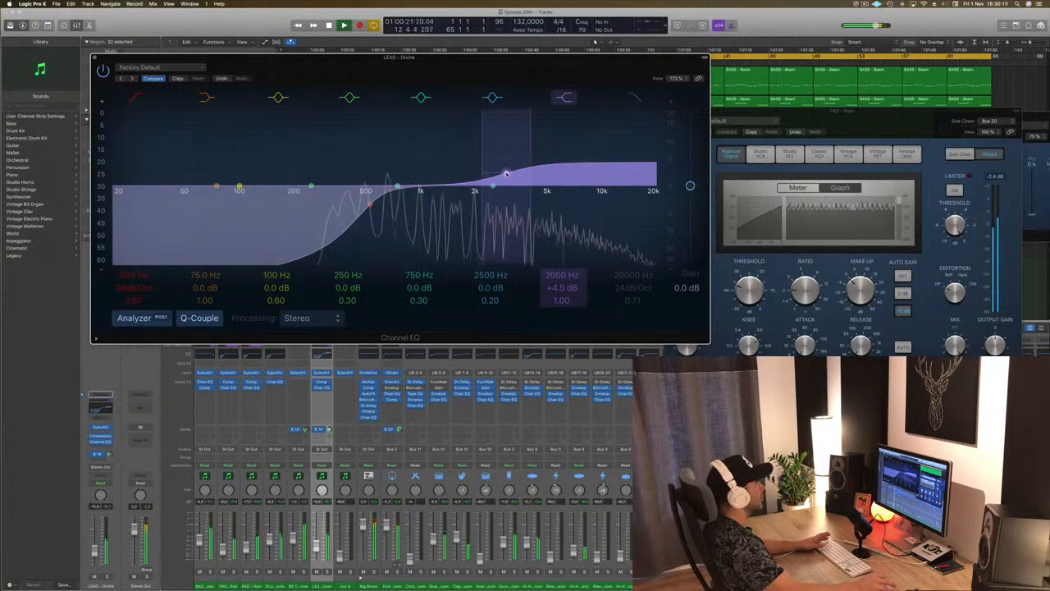
pyautogui.moveTo(494, 59); pyautogui.dragTo(602, 58)
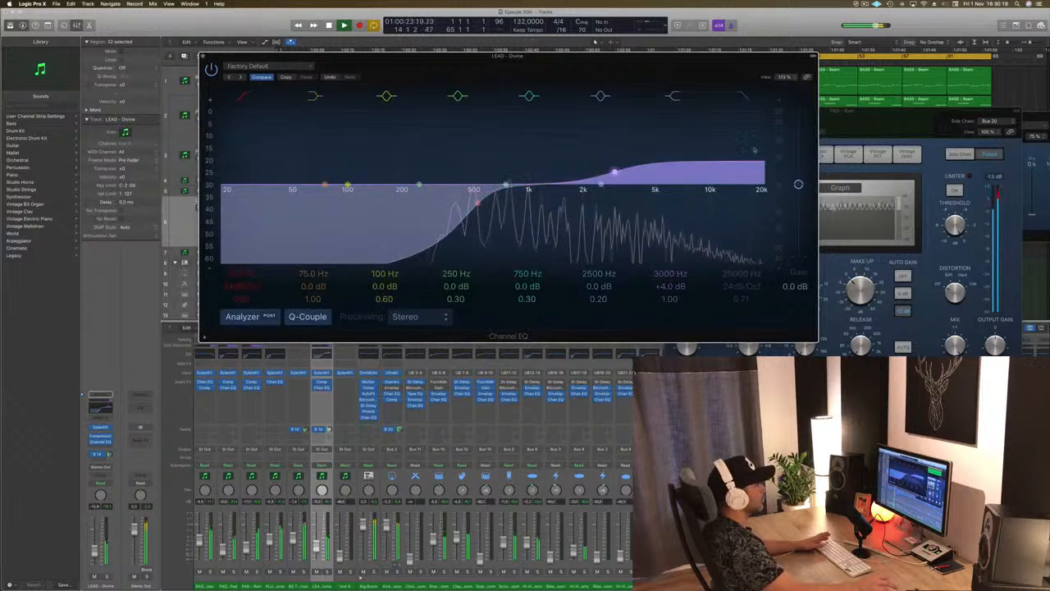
pyautogui.moveTo(753, 190); pyautogui.dragTo(713, 192)
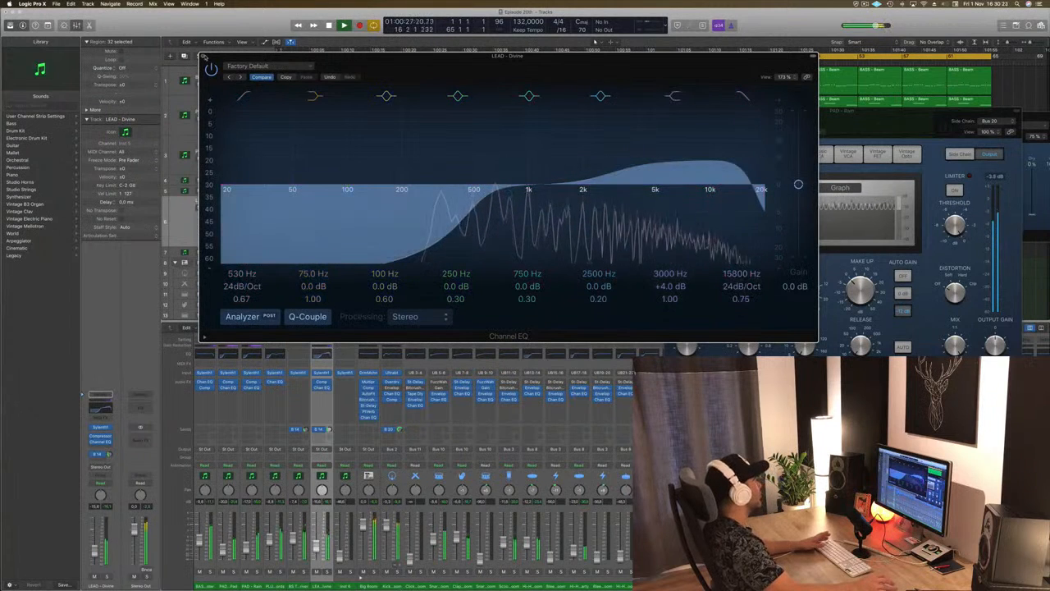
pyautogui.click(204, 57)
pyautogui.press('space')
pyautogui.press('space')
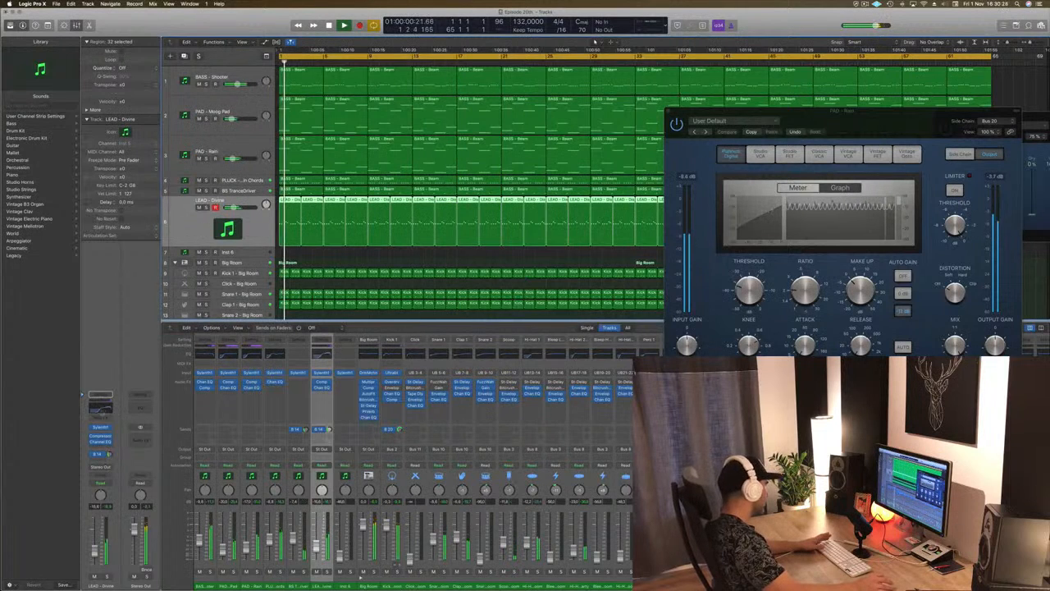
# Step: Raise the filter control cutoff in the LEAD - Divine Sylenth1, test Warm Drive on and off, and replay the song from the start
pyautogui.click(100, 428)
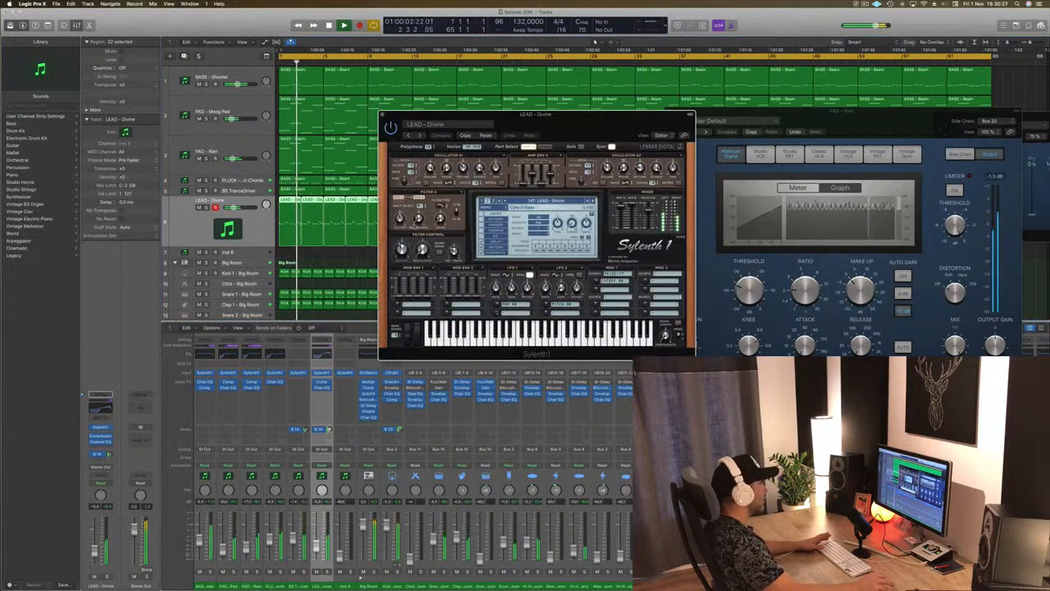
pyautogui.moveTo(523, 116); pyautogui.dragTo(528, 112)
pyautogui.moveTo(408, 248); pyautogui.dragTo(413, 230)
pyautogui.click(446, 249)
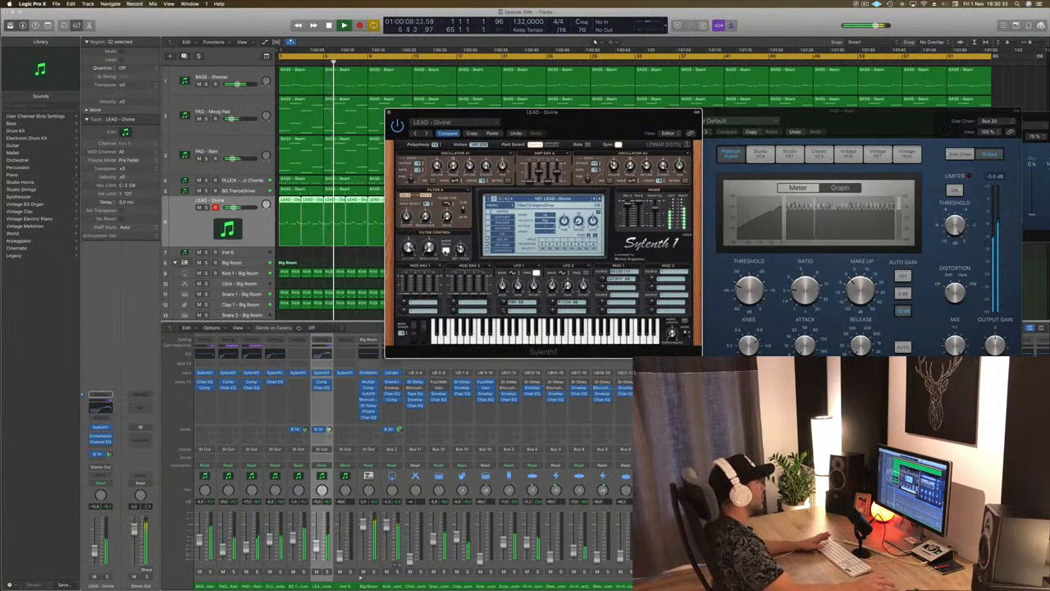
pyautogui.click(445, 250)
pyautogui.moveTo(535, 112); pyautogui.dragTo(548, 109)
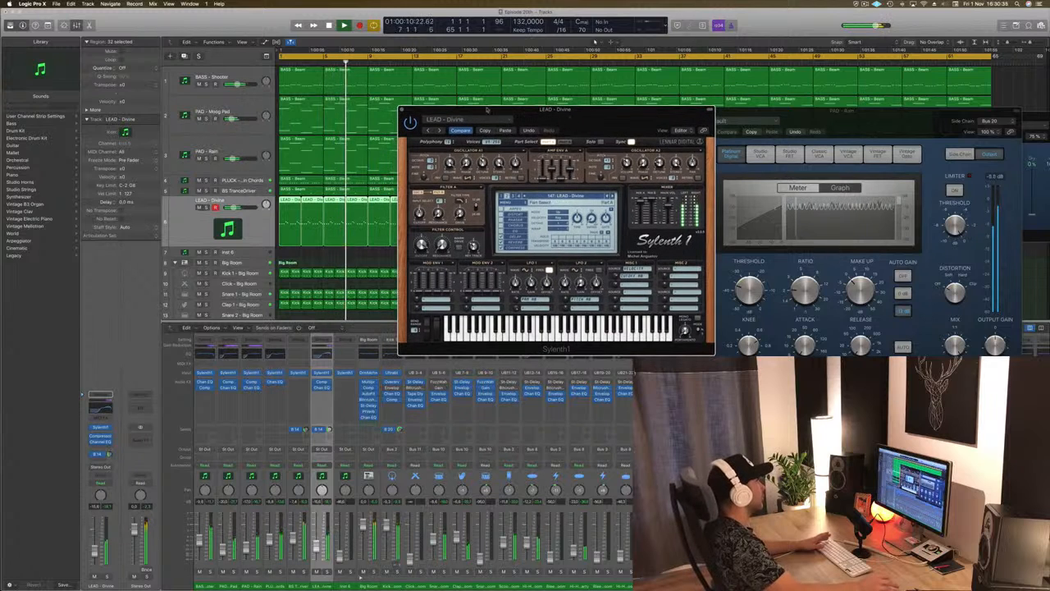
pyautogui.press('space')
pyautogui.press('super+w')
pyautogui.press('Return')
pyautogui.press('space')
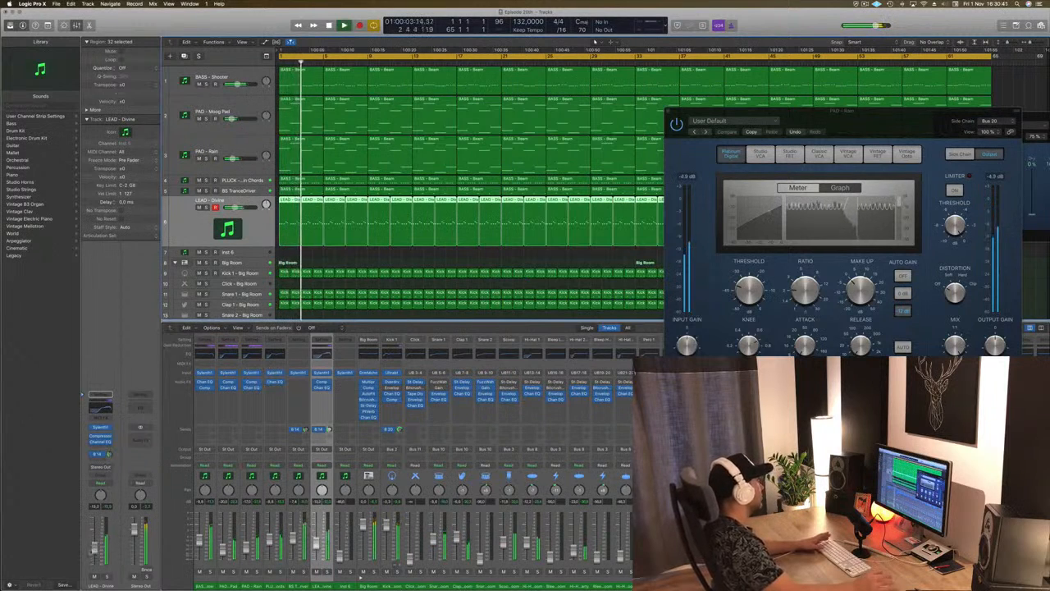
# Step: Lower the LEAD - Divine track volume slightly and adjust the level of its Bus 14 send
pyautogui.moveTo(96, 550); pyautogui.dragTo(96, 553)
pyautogui.moveTo(109, 454); pyautogui.dragTo(110, 456)
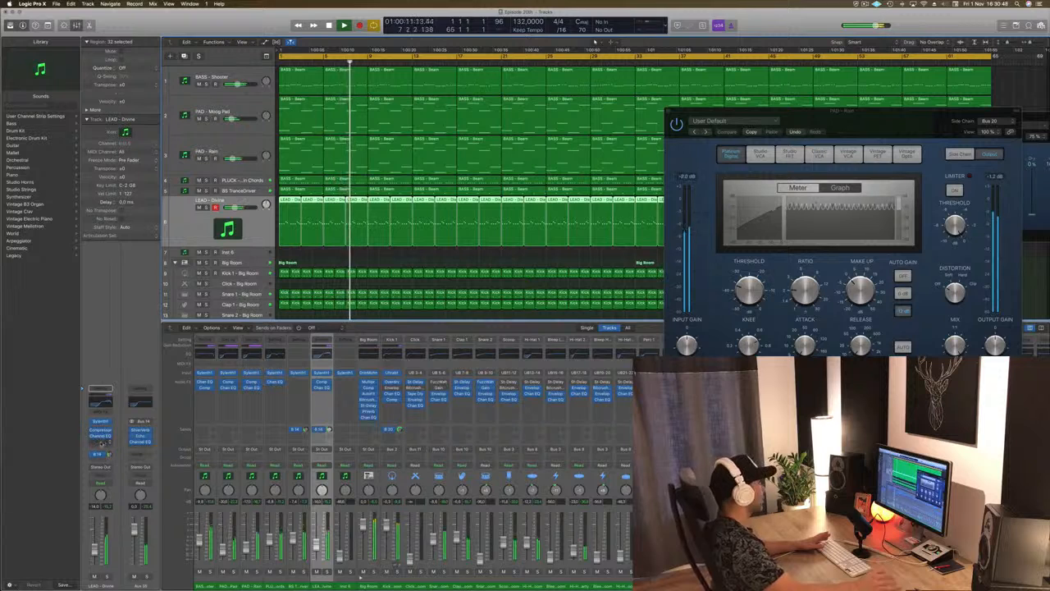
# Step: Insert a Chorus on the LEAD - Divine track, start playback and load the Guitar Summer preset
pyautogui.click(100, 447)
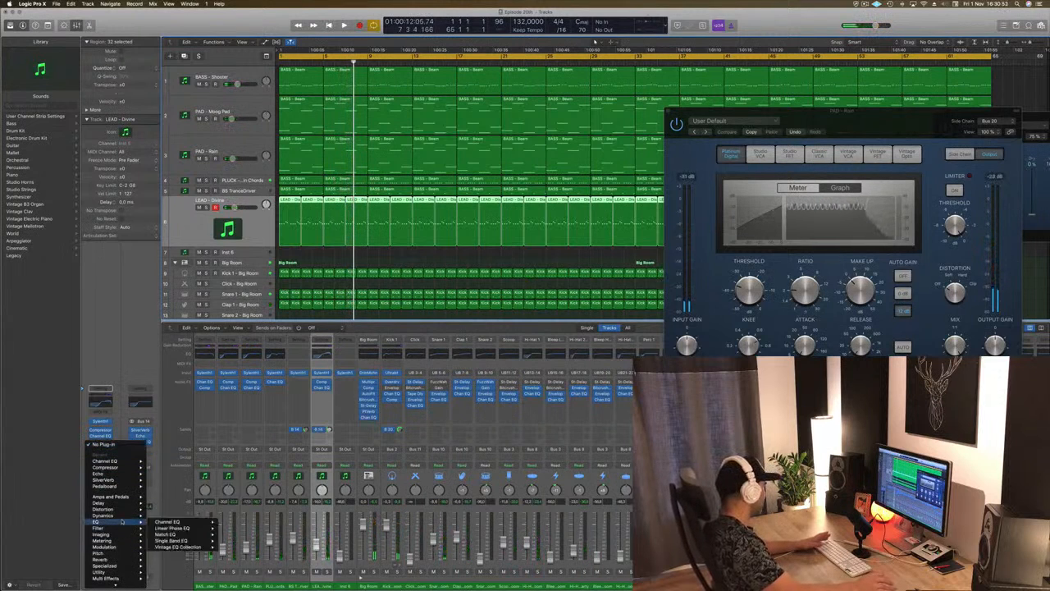
pyautogui.moveTo(119, 548)
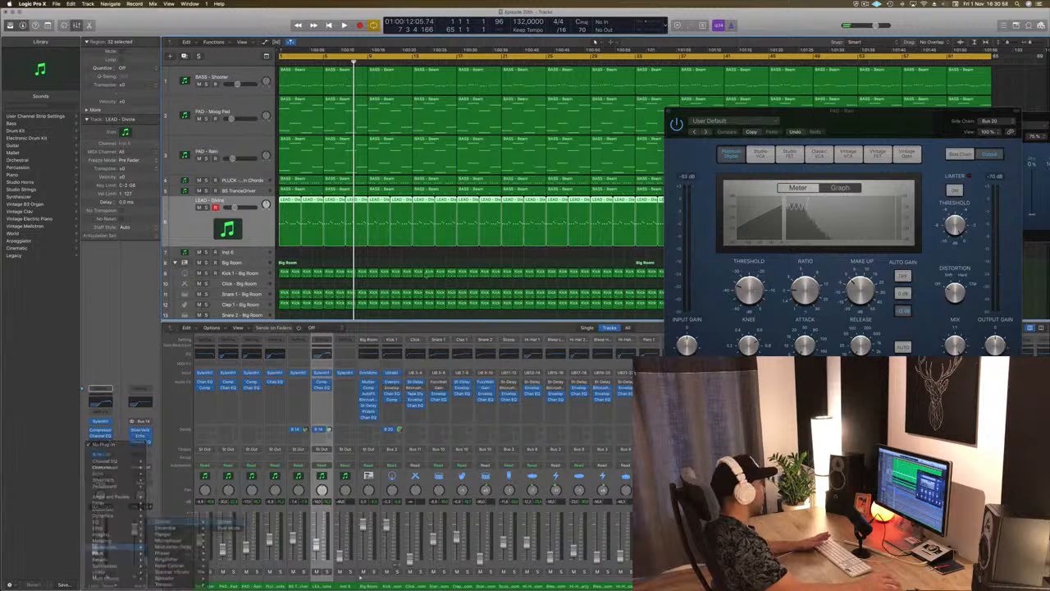
pyautogui.click(221, 522)
pyautogui.moveTo(111, 22); pyautogui.dragTo(512, 132)
pyautogui.press('space')
pyautogui.click(451, 152)
pyautogui.click(450, 152)
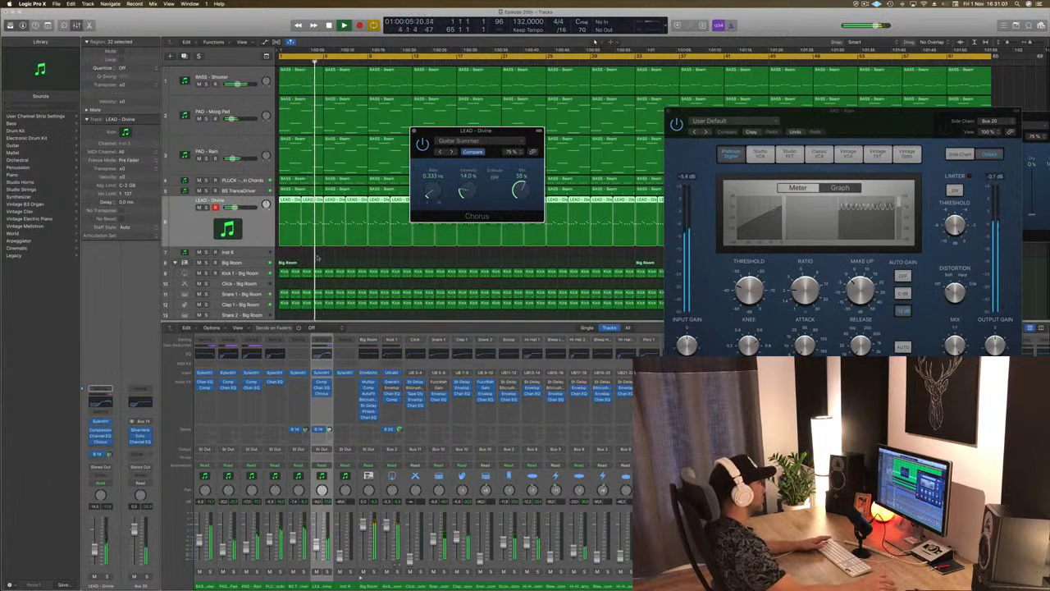
# Step: Switch the LEAD - Divine Chorus to the Mega Wide Chorus preset and fine-tune the track's volume during playback
pyautogui.moveTo(94, 551); pyautogui.dragTo(94, 548)
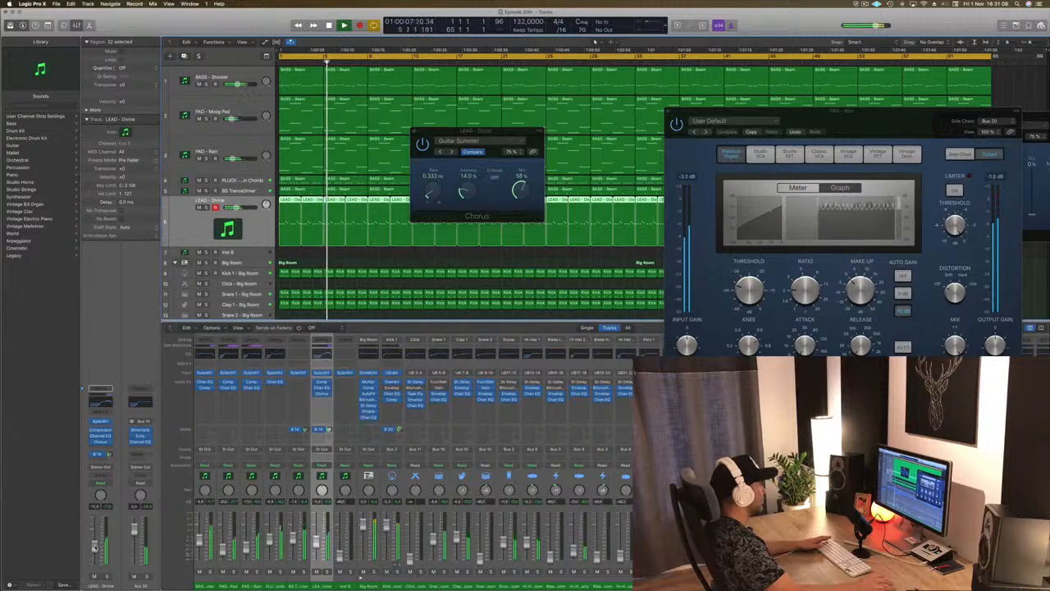
pyautogui.click(452, 153)
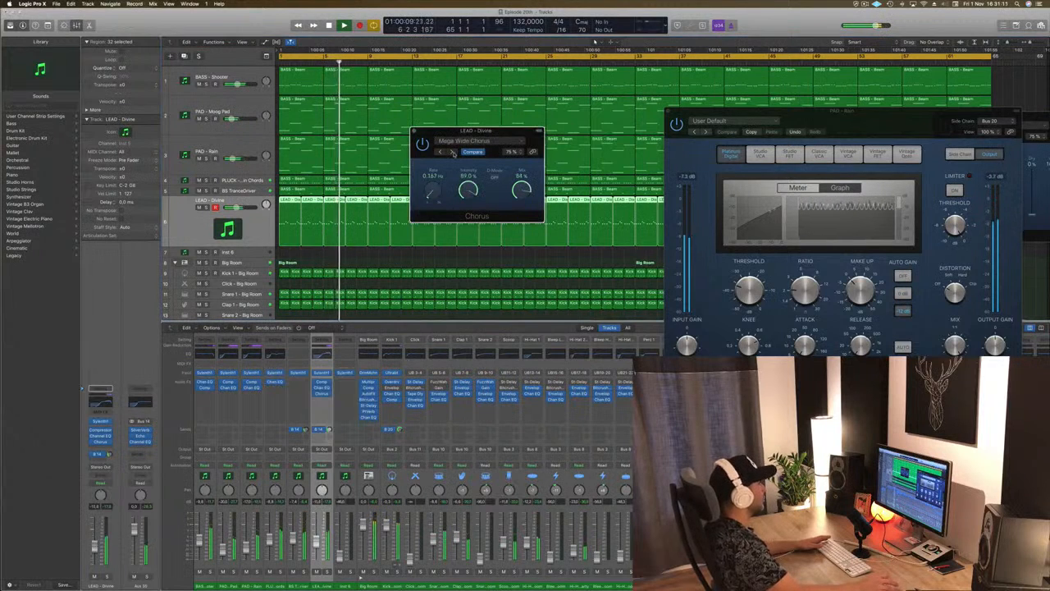
pyautogui.moveTo(514, 131); pyautogui.dragTo(503, 132)
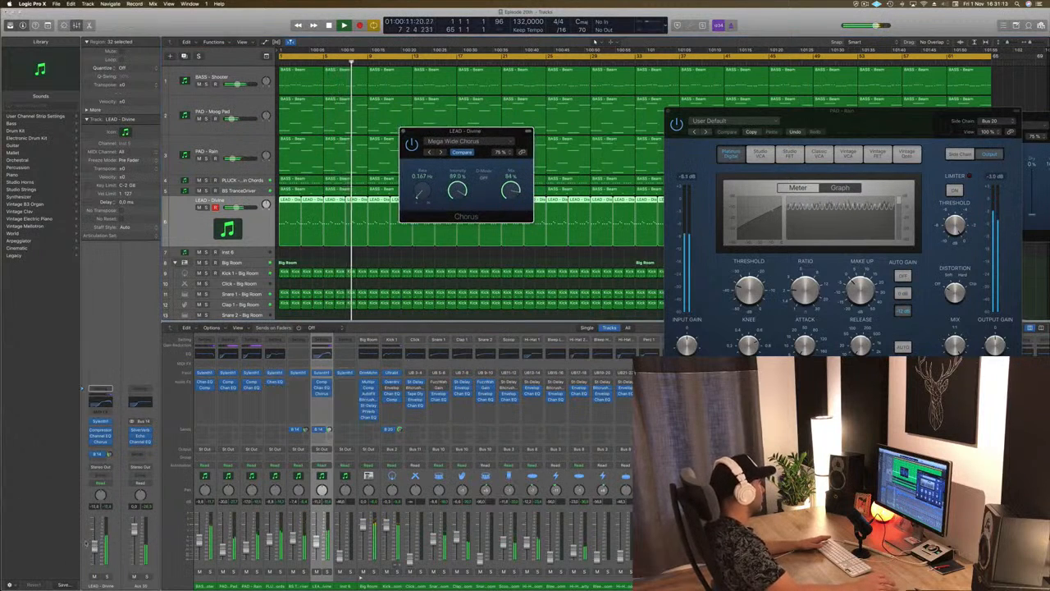
pyautogui.moveTo(94, 547); pyautogui.dragTo(94, 550)
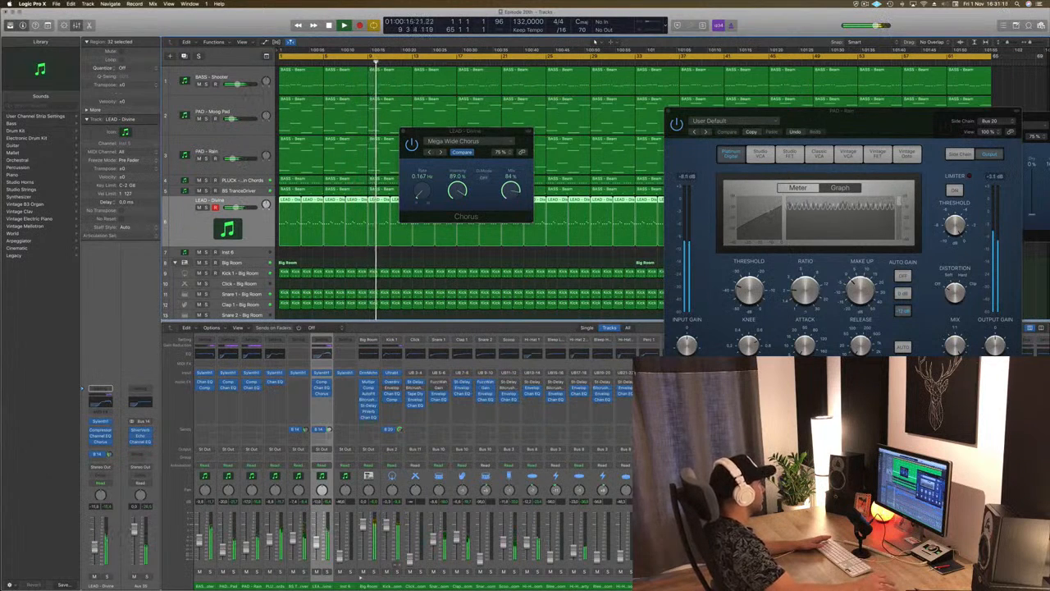
# Step: Close the Chorus and Compressor plug-in windows and hide the mixer to show the full arrangement
pyautogui.moveTo(462, 135); pyautogui.dragTo(420, 136)
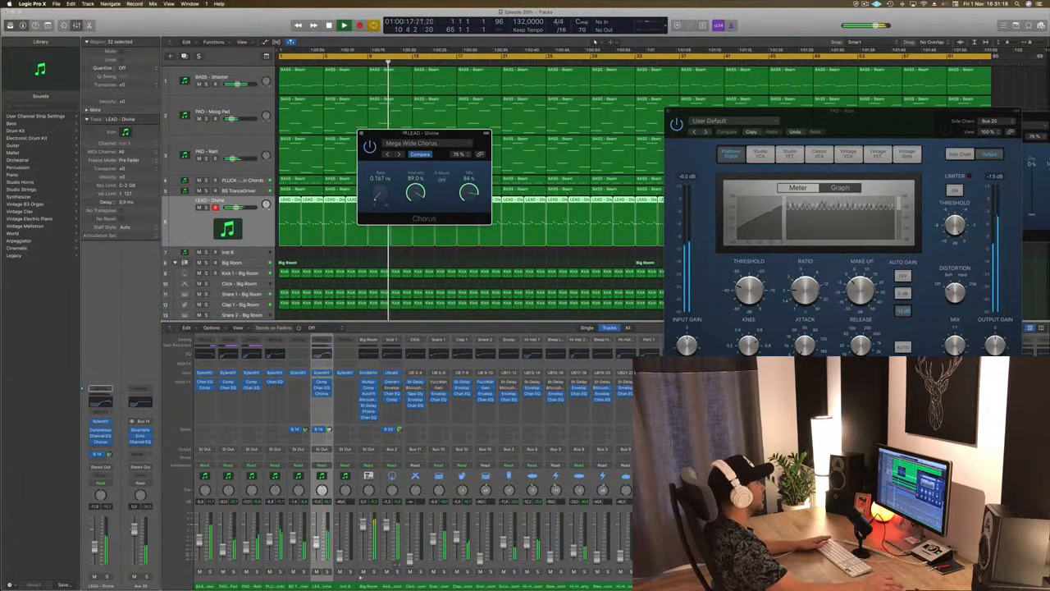
pyautogui.press('super+w')
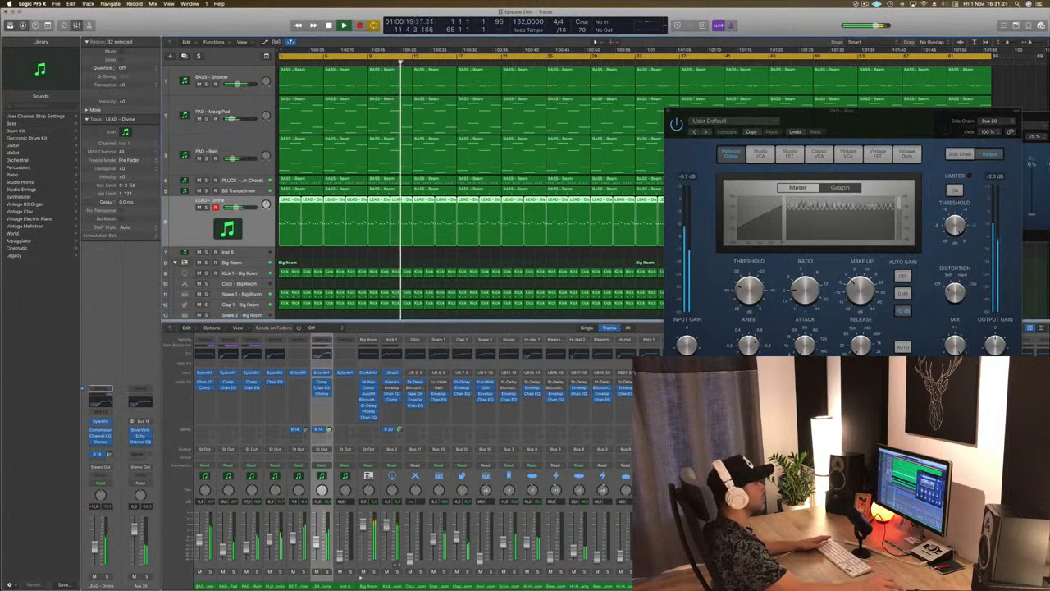
pyautogui.moveTo(884, 112); pyautogui.dragTo(677, 106)
pyautogui.press('super+w')
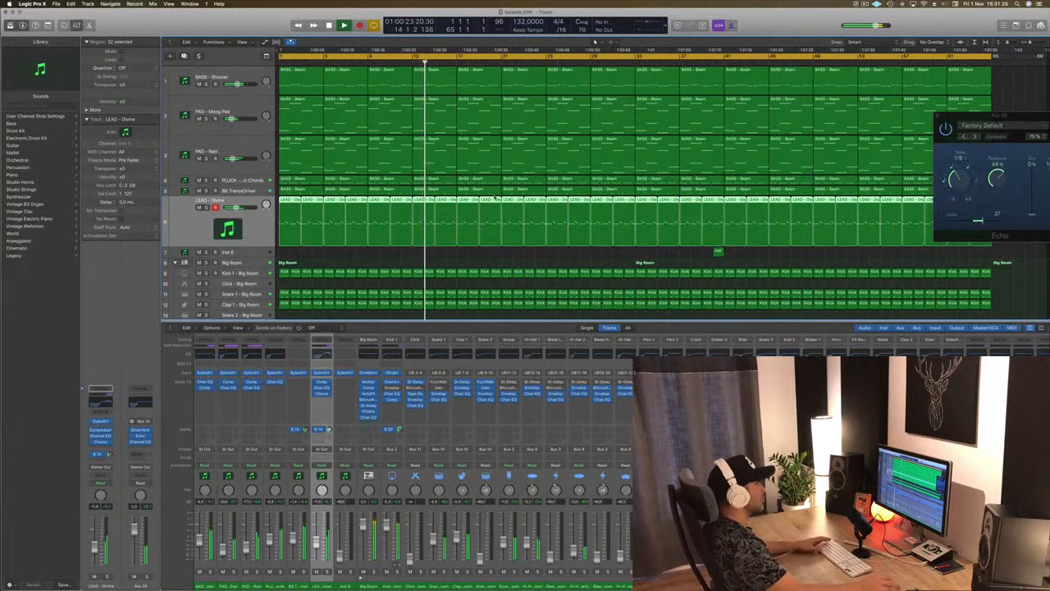
pyautogui.press('x')
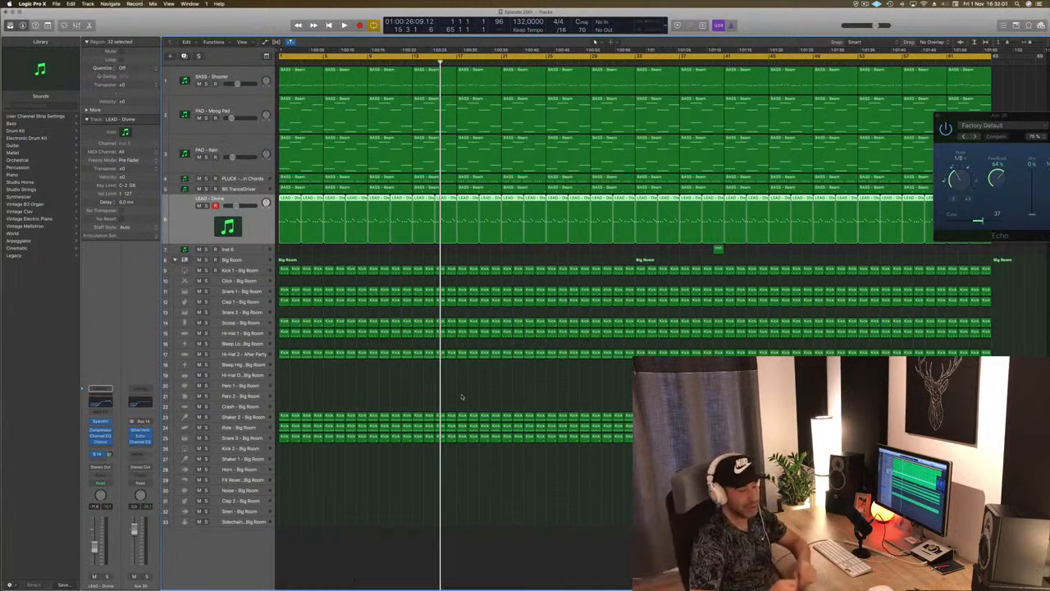
# Step: Play the full arrangement from the start to check the finished mix, and stop playback
pyautogui.press('Return')
pyautogui.press('space')
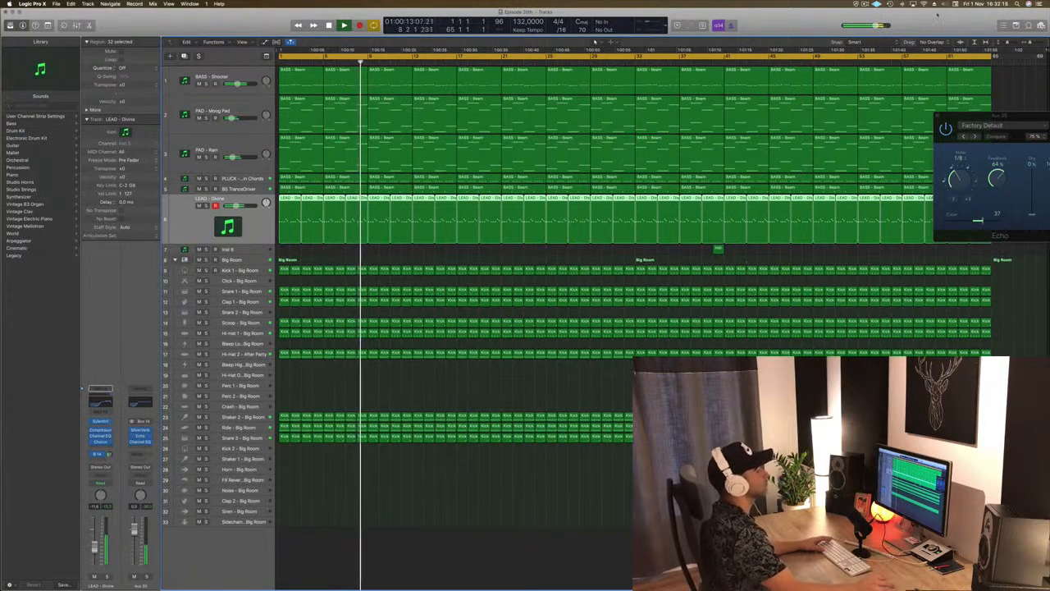
pyautogui.press('space')
pyautogui.click(876, 3)
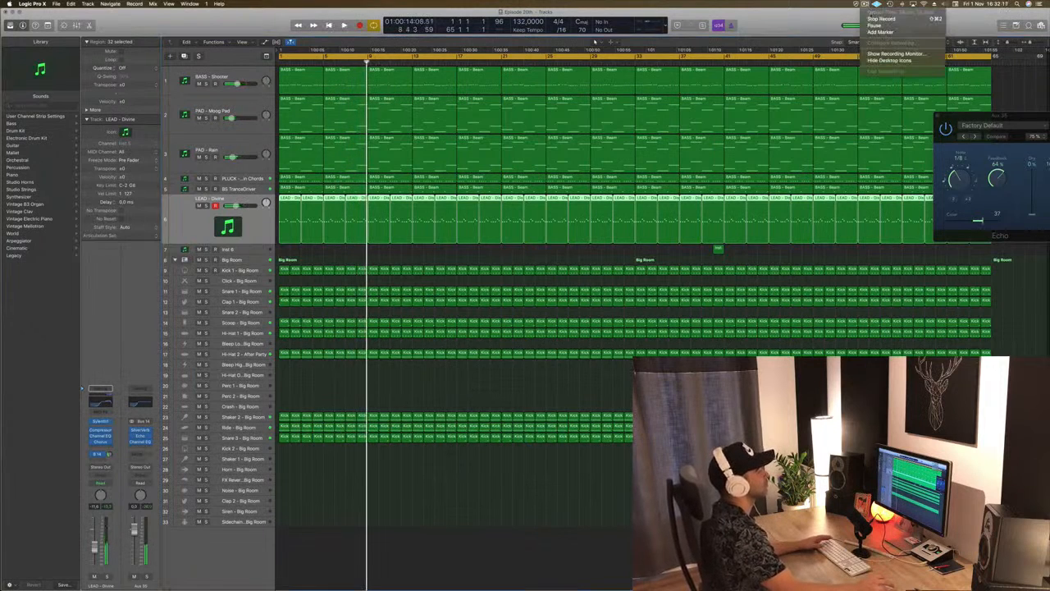